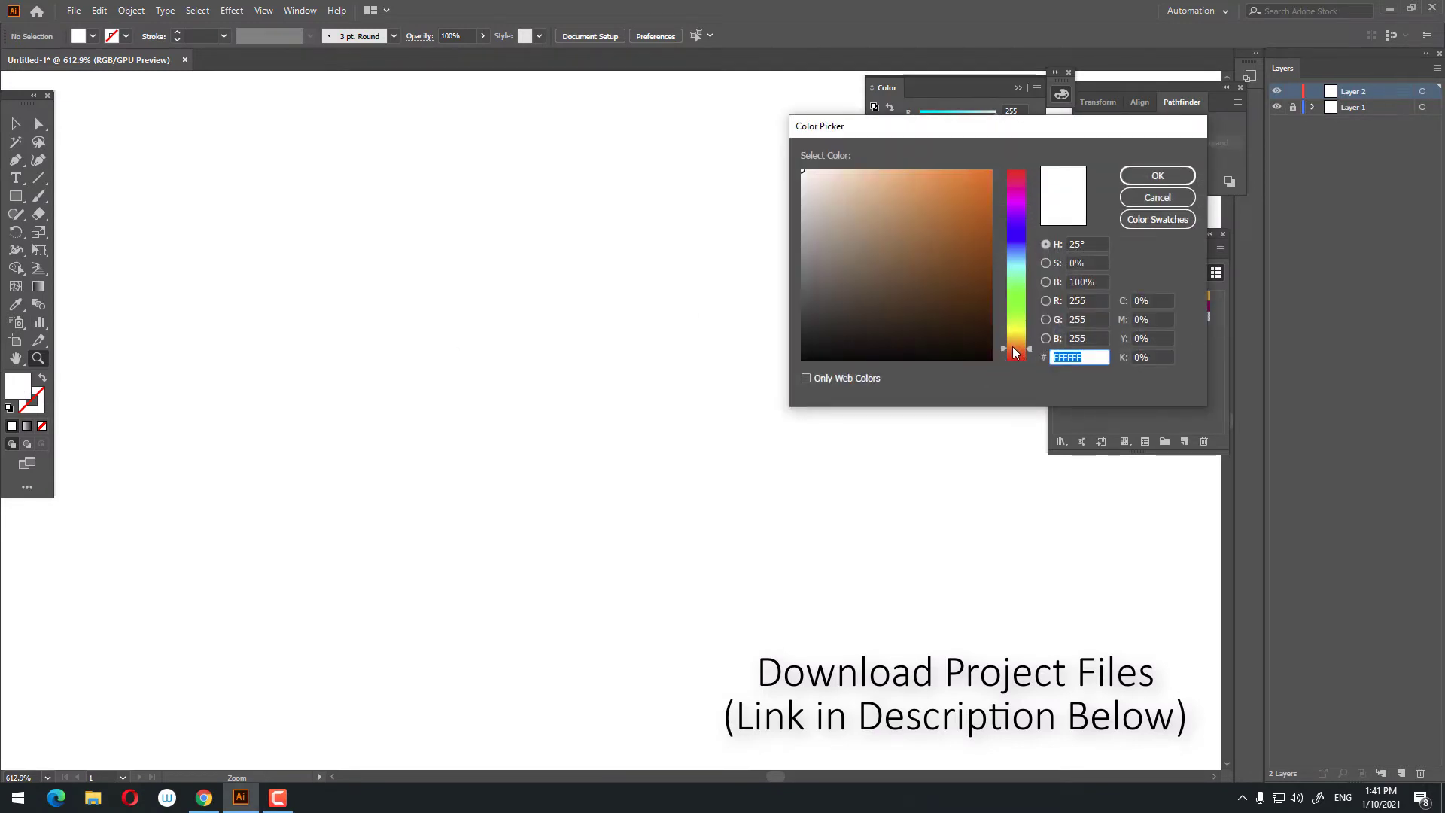
Set the fill to FFB600 and draw a large circle on the artboard.
{"action": "left_click_drag", "start_coordinate": [1016, 347], "coordinate": [1014, 340]}
{"action": "left_click", "coordinate": [992, 178]}
{"action": "left_click_drag", "start_coordinate": [999, 171], "coordinate": [1094, 162]}
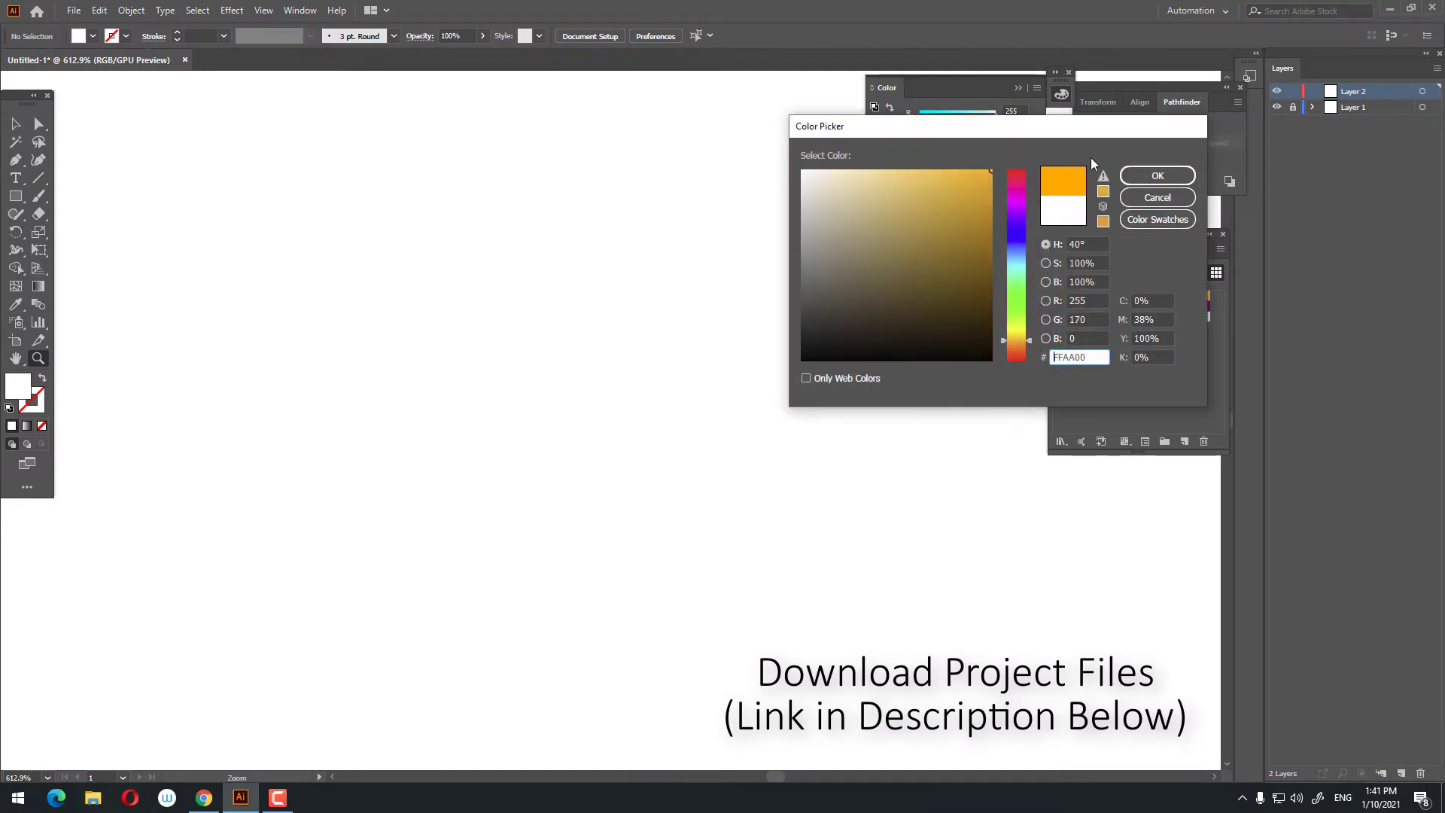
{"action": "left_click_drag", "start_coordinate": [1019, 341], "coordinate": [1019, 337]}
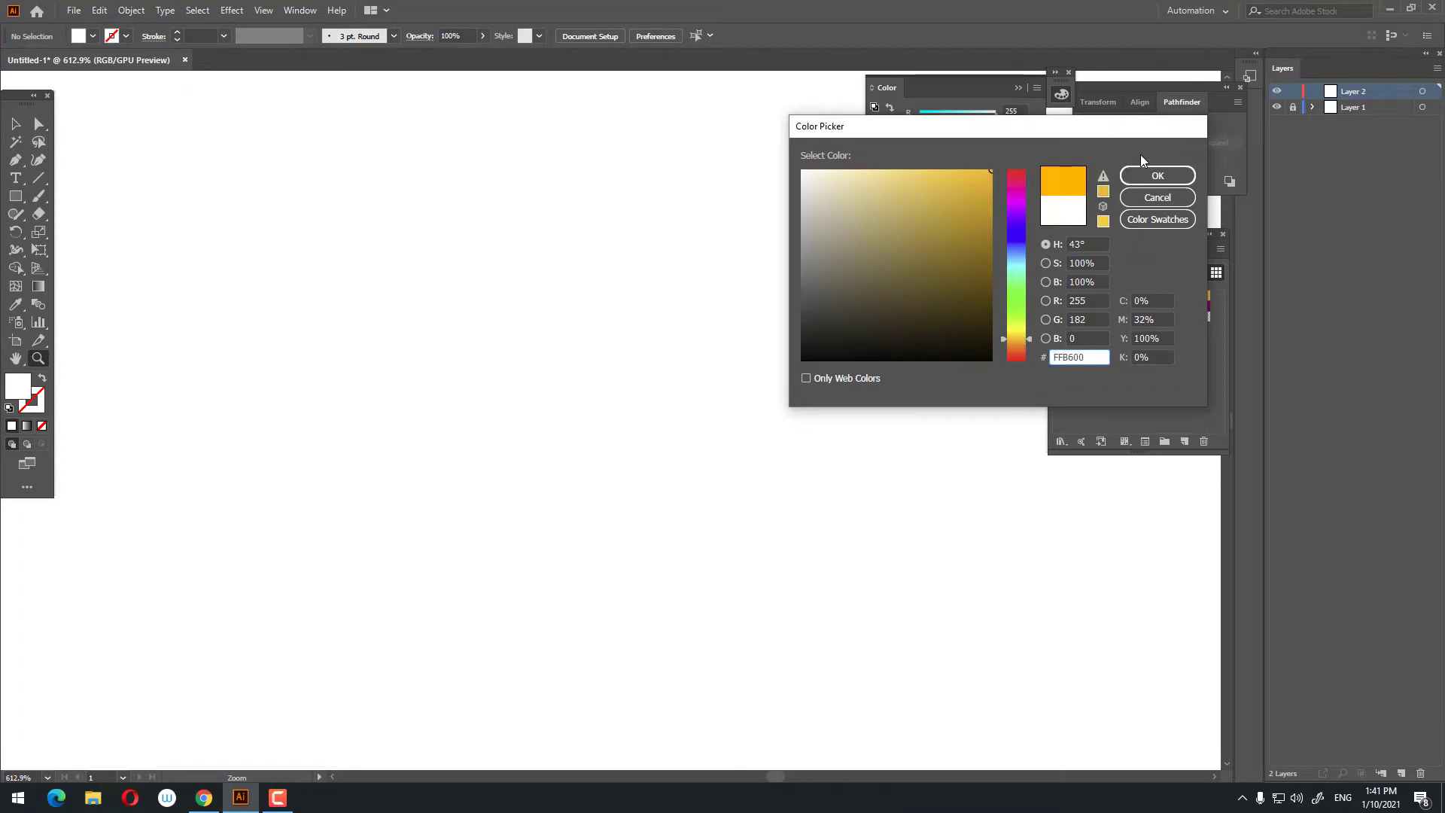
{"action": "left_click", "coordinate": [1138, 177]}
{"action": "left_click_drag", "start_coordinate": [15, 196], "coordinate": [103, 235]}
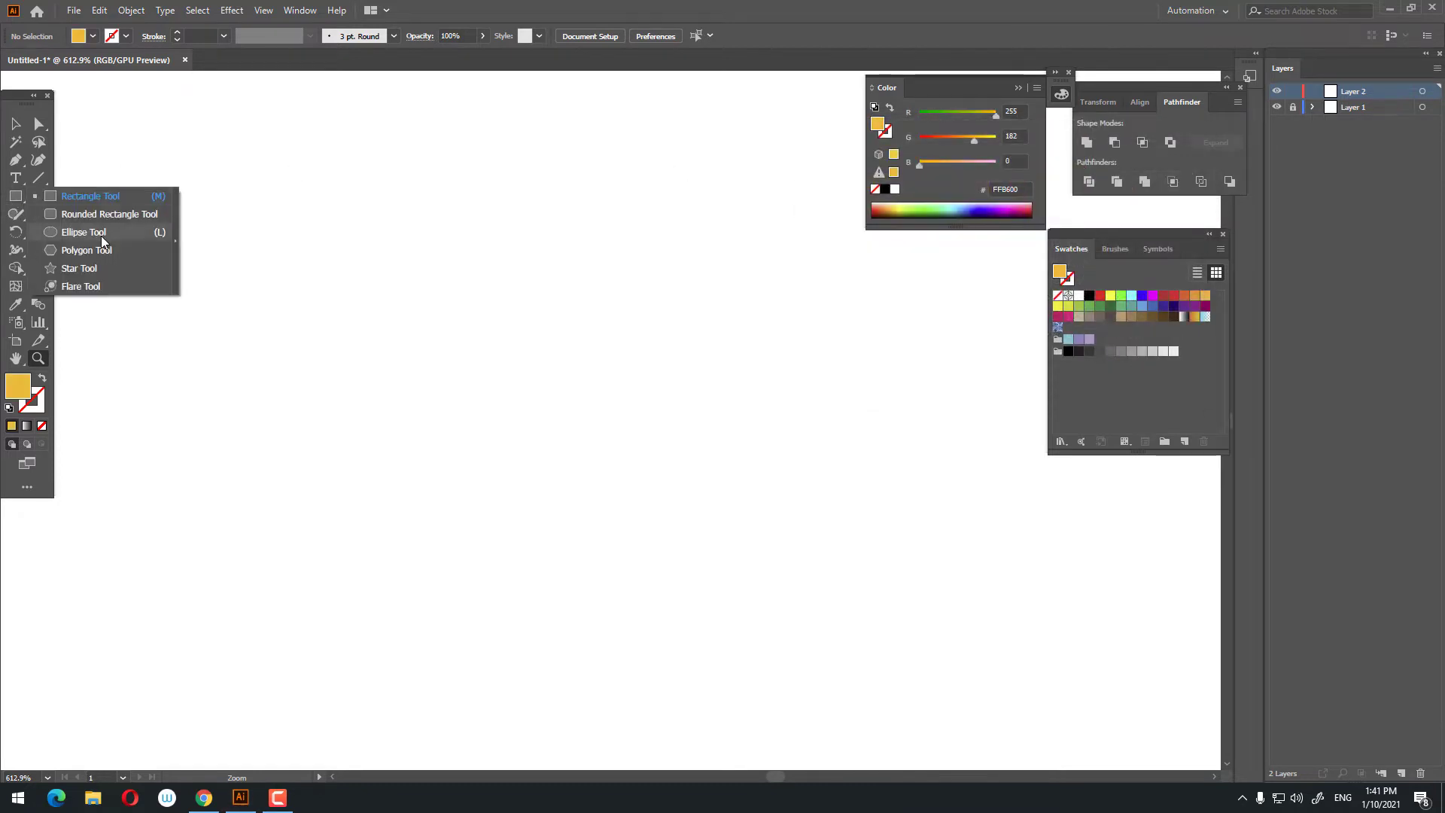
{"action": "left_click_drag", "start_coordinate": [384, 199], "coordinate": [743, 557]}
Centre the gold circle on the artboard, then nudge it slightly right.
{"action": "left_click", "coordinate": [13, 125]}
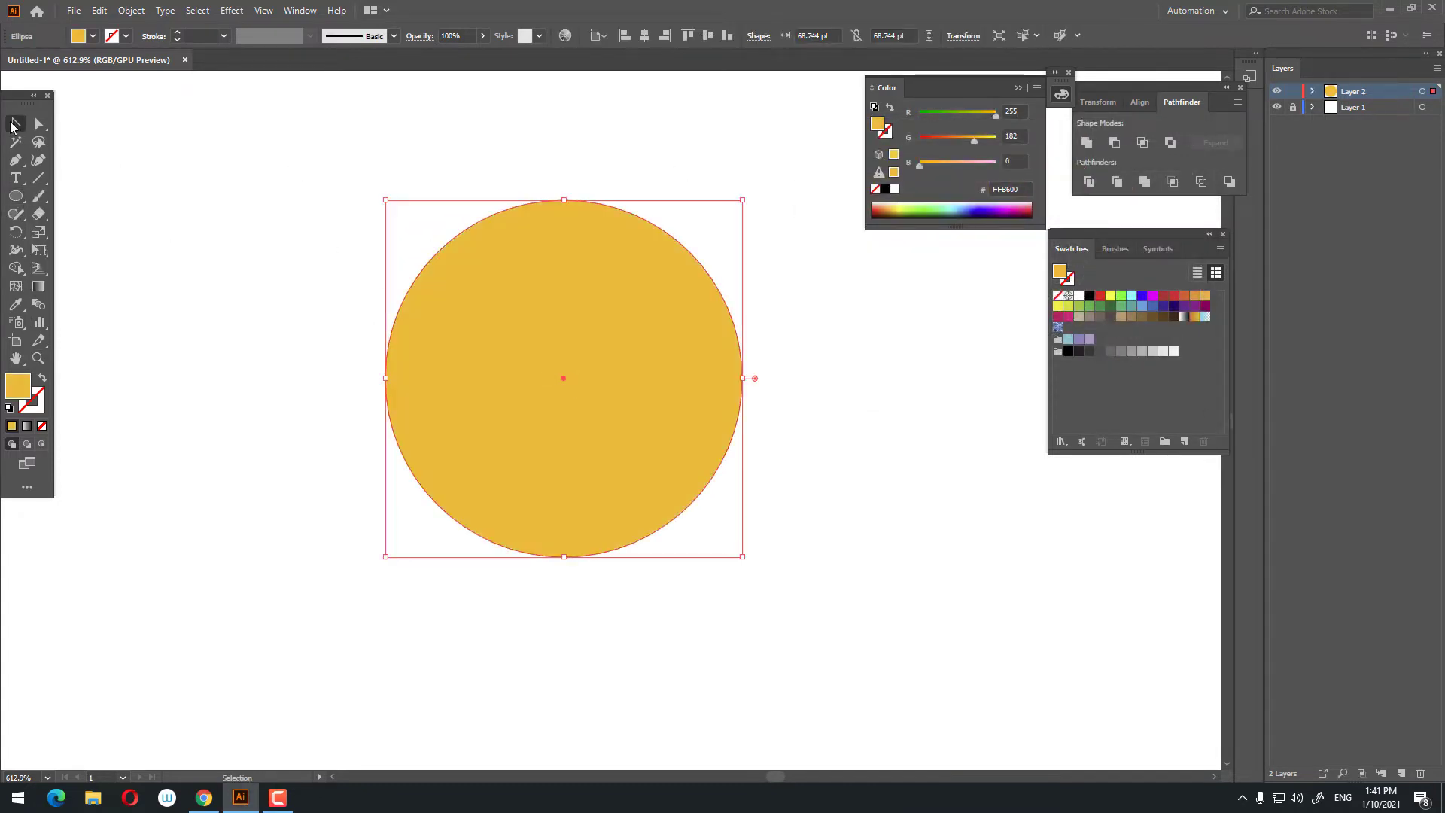
{"action": "left_click", "coordinate": [636, 38]}
{"action": "left_click", "coordinate": [708, 35]}
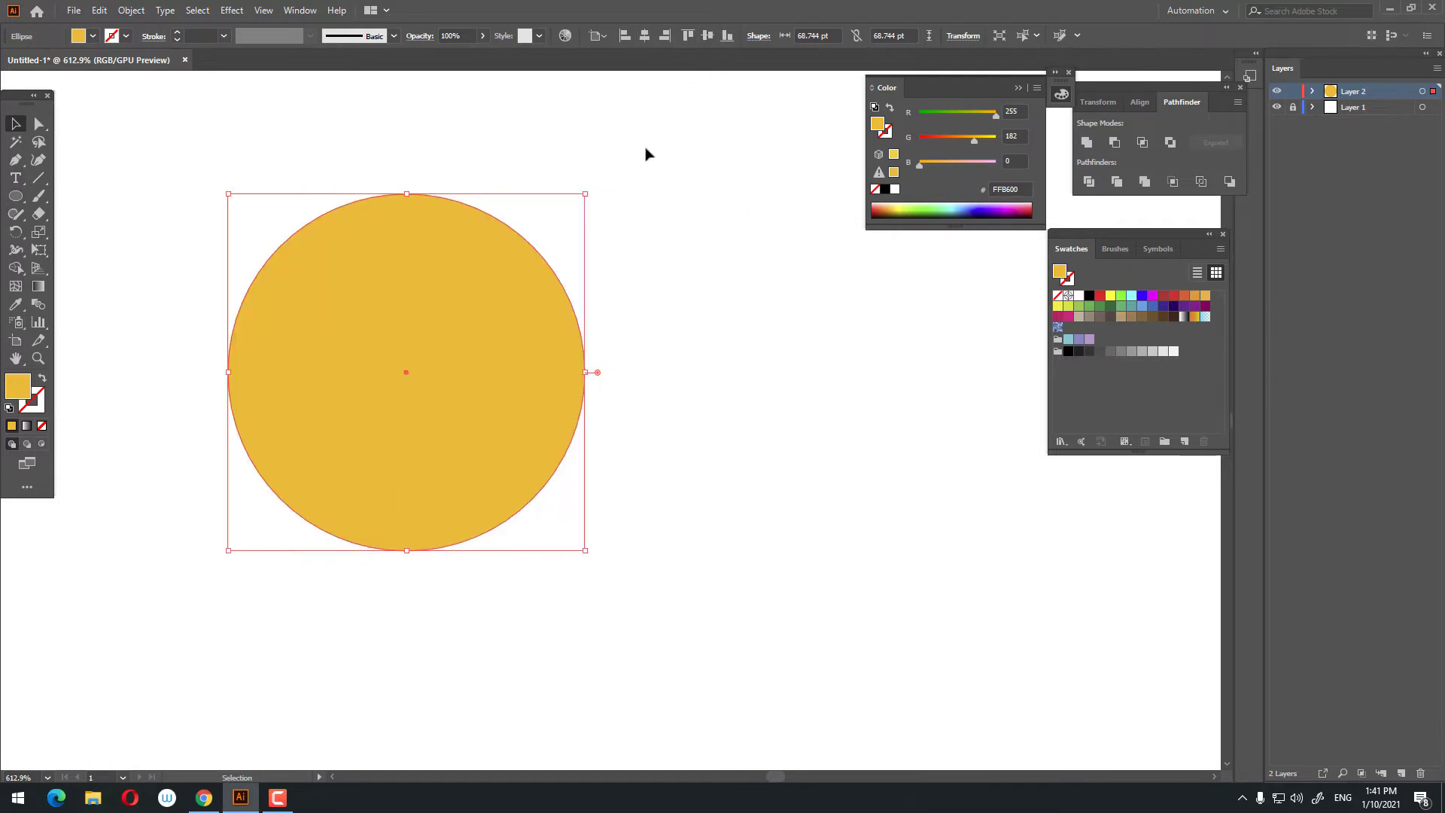
{"action": "left_click_drag", "start_coordinate": [515, 295], "coordinate": [616, 300]}
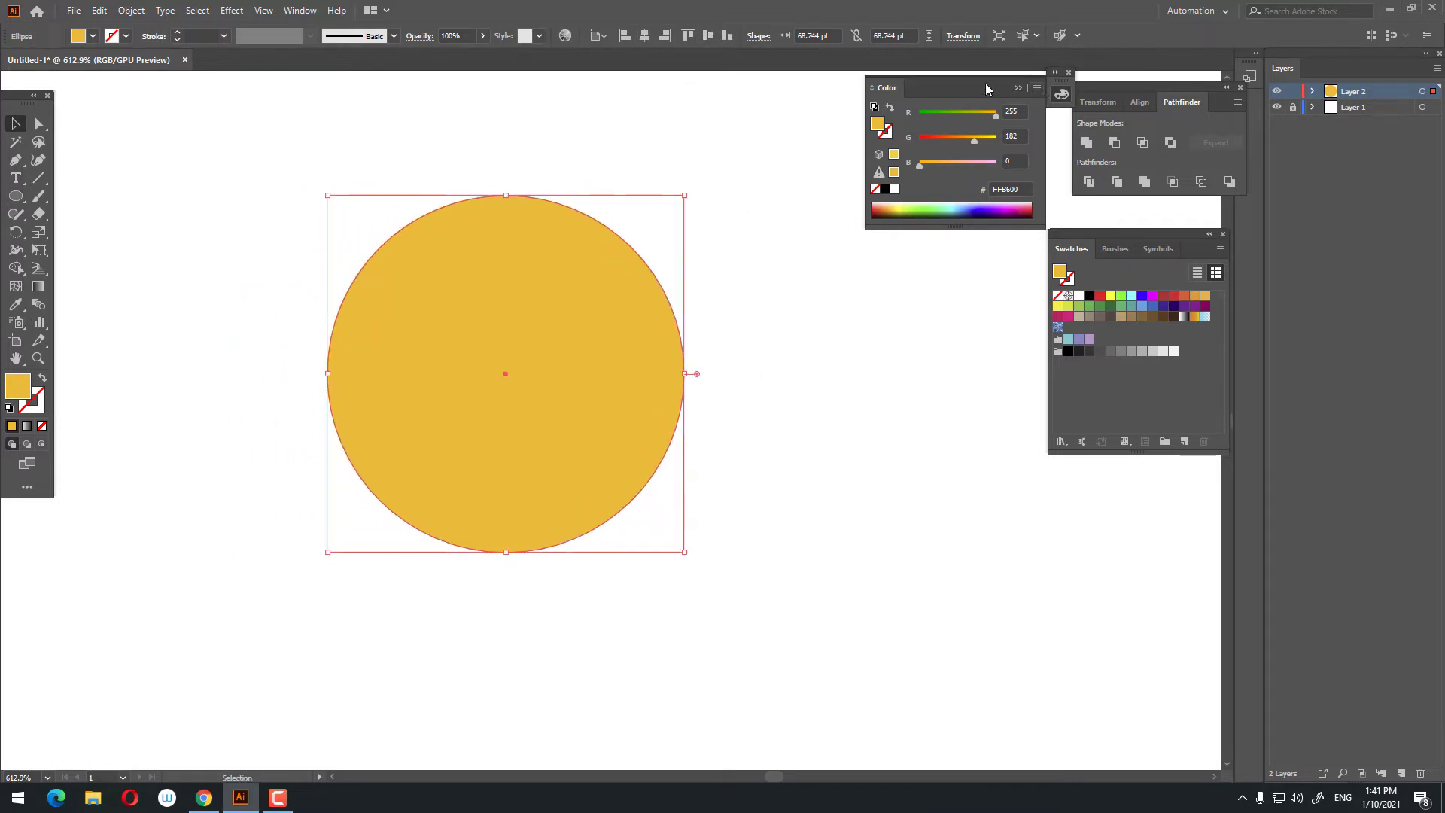
{"action": "left_click_drag", "start_coordinate": [986, 83], "coordinate": [1012, 74]}
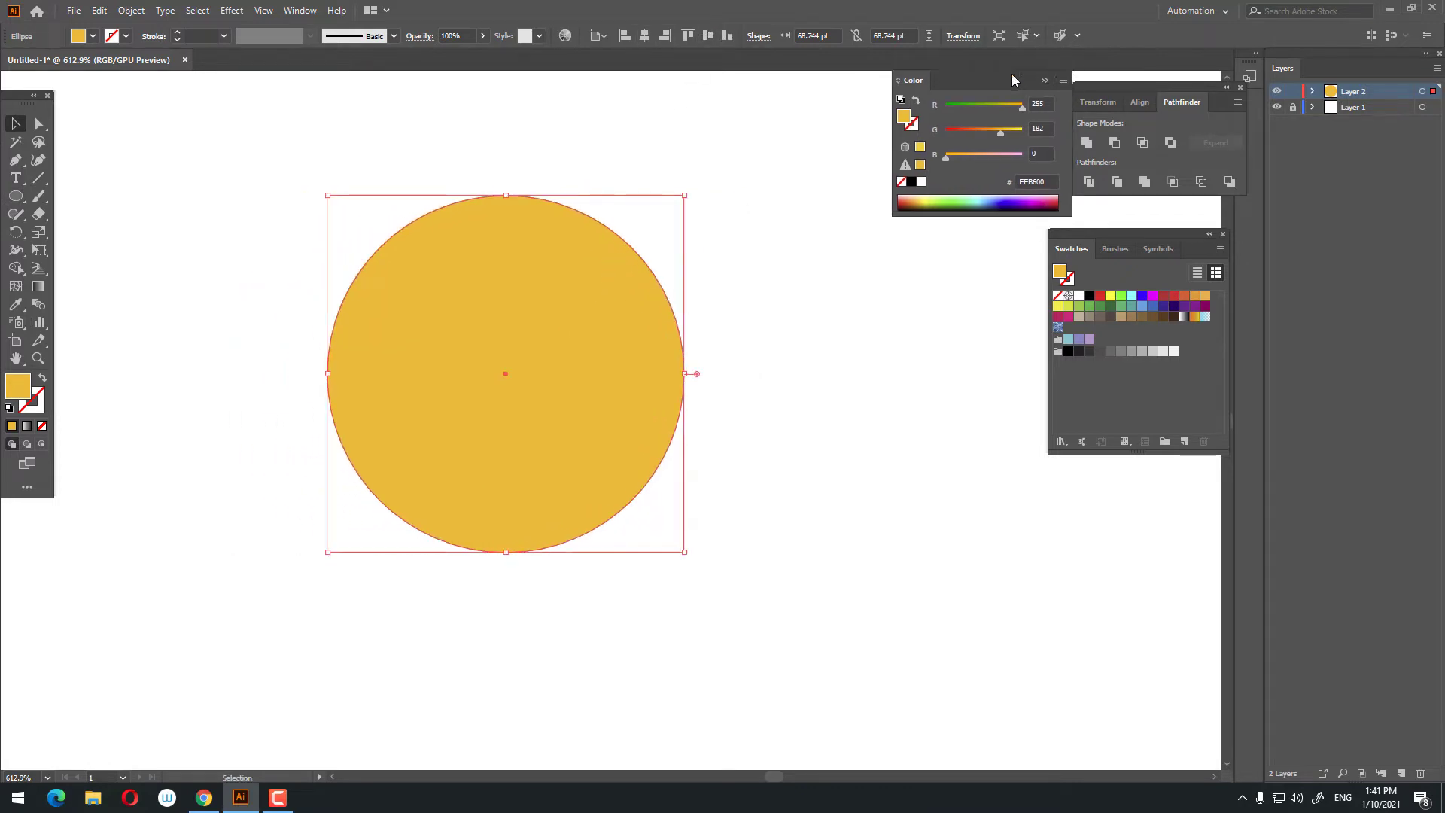
Copy the circle, paste it in front, and move the copy to the right.
{"action": "left_click", "coordinate": [104, 10]}
{"action": "left_click", "coordinate": [124, 82]}
{"action": "left_click", "coordinate": [100, 11]}
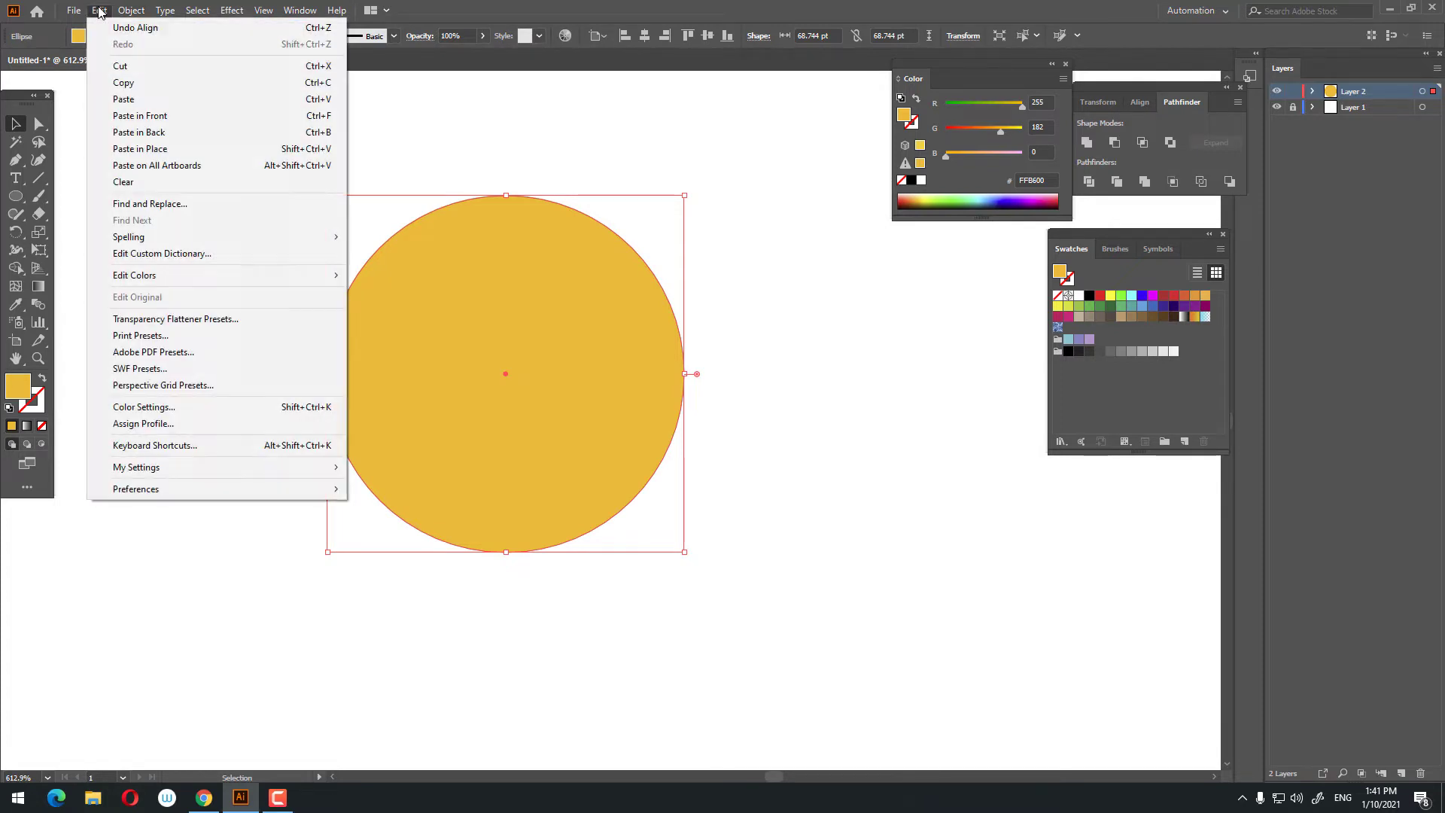
{"action": "left_click", "coordinate": [140, 115]}
{"action": "left_click", "coordinate": [575, 376], "text": "shift"}
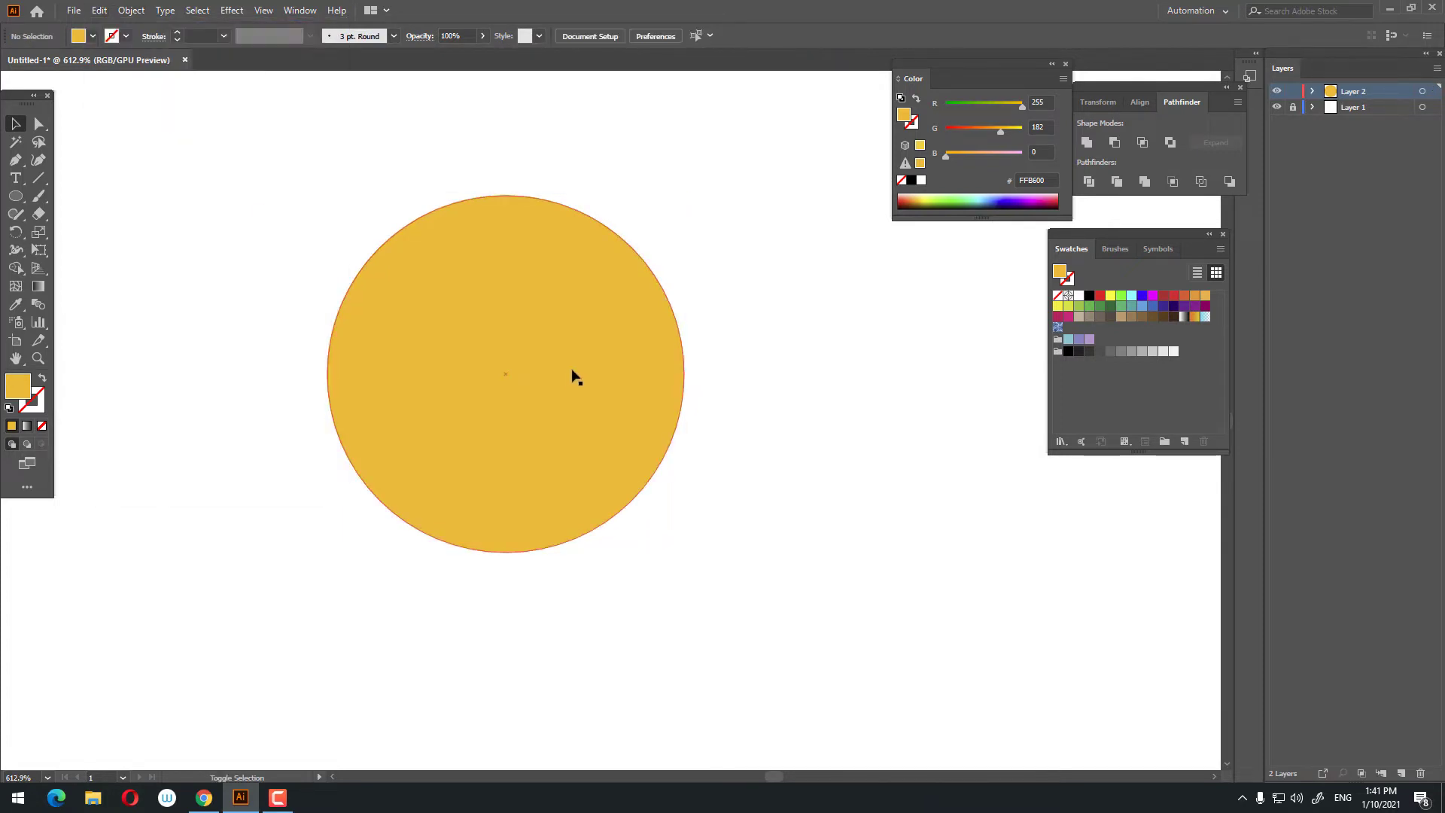
{"action": "left_click_drag", "start_coordinate": [572, 373], "coordinate": [618, 390]}
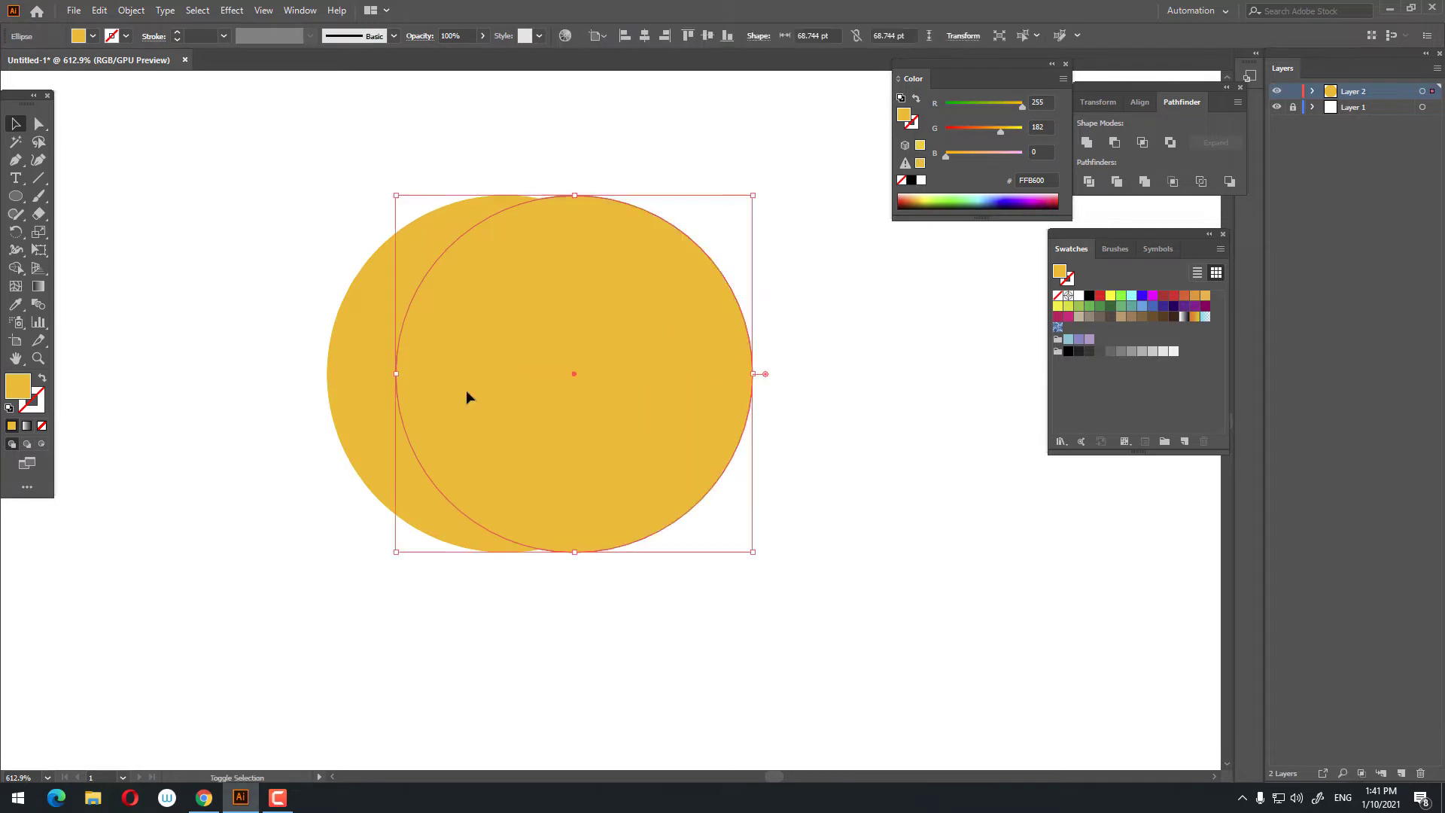
Recolour the copy FF8B00 and send it backward behind the gold circle.
{"action": "double_click", "coordinate": [18, 388]}
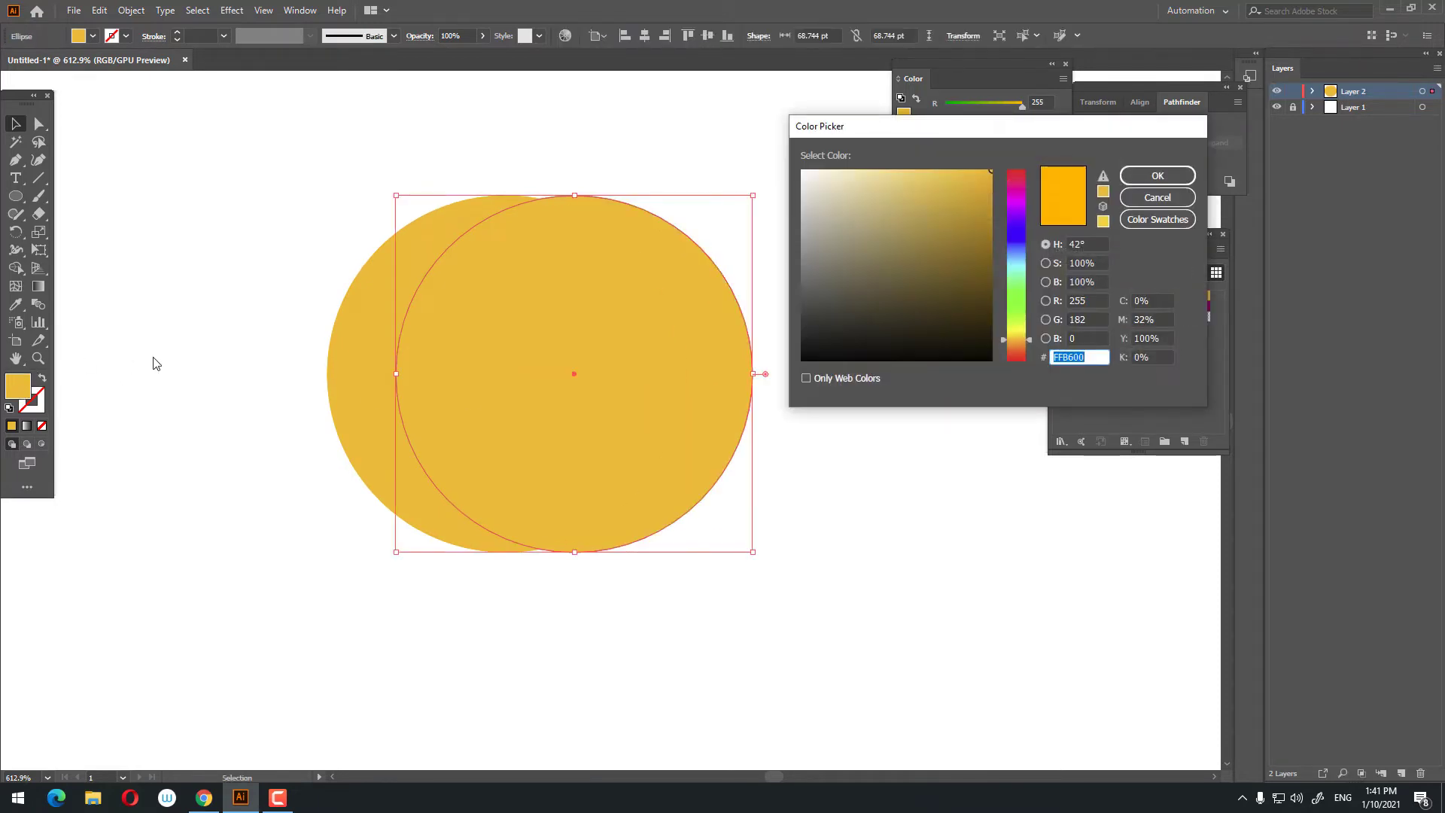
{"action": "left_click", "coordinate": [1018, 344]}
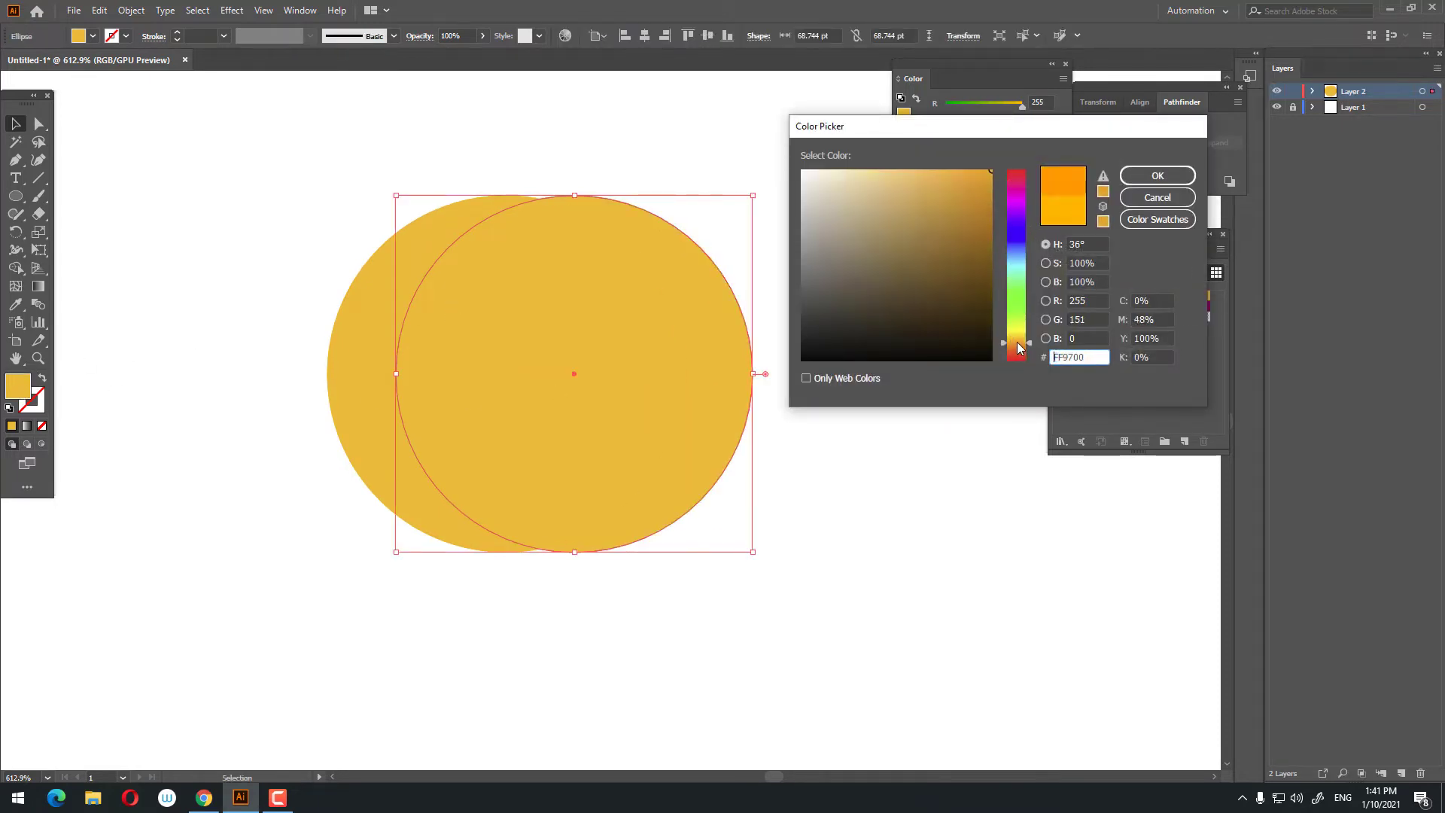
{"action": "left_click", "coordinate": [1157, 176]}
{"action": "right_click", "coordinate": [630, 392]}
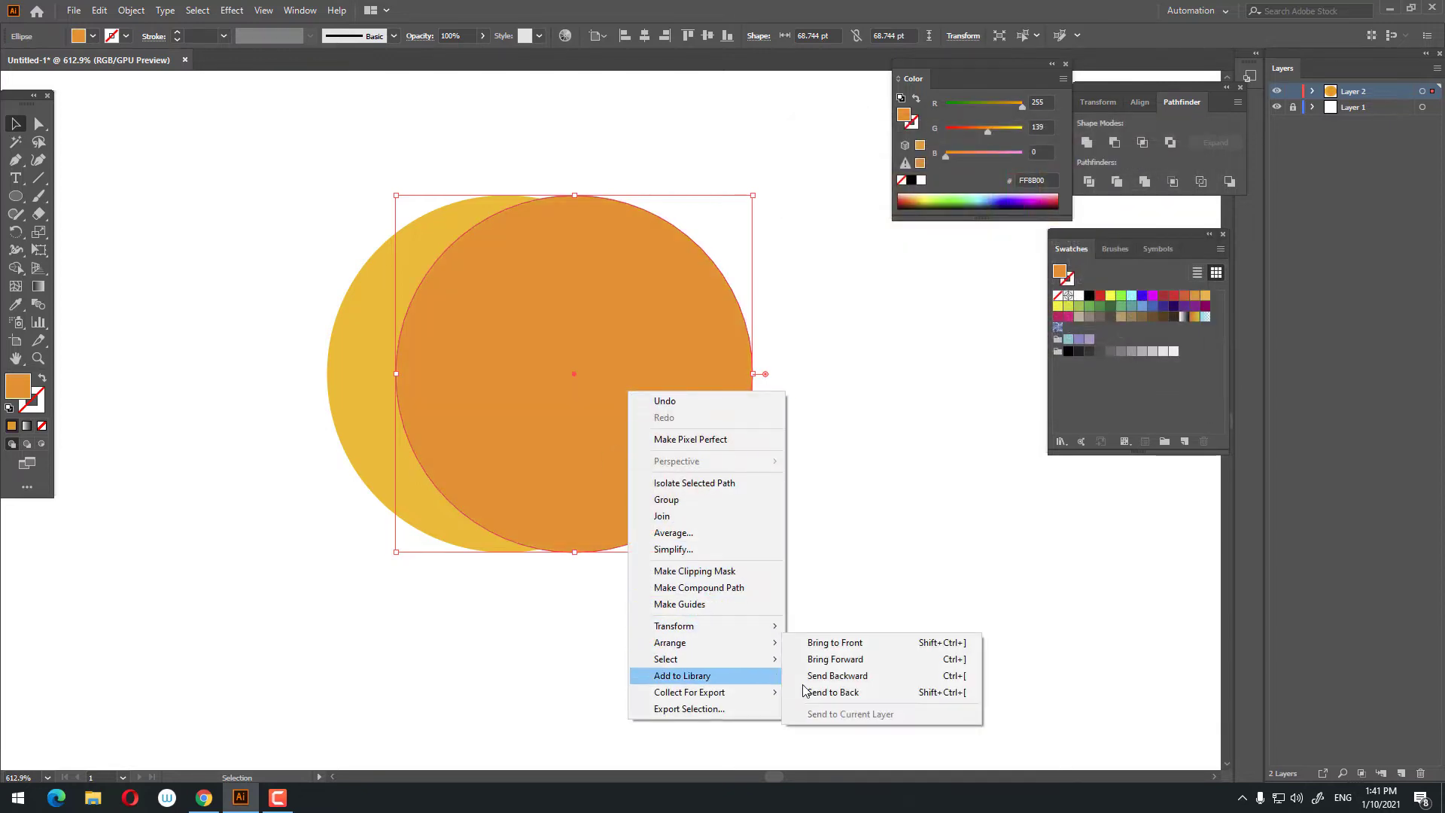
{"action": "left_click", "coordinate": [821, 693]}
{"action": "left_click", "coordinate": [848, 629]}
{"action": "key", "text": "z"}
{"action": "left_click", "coordinate": [564, 220]}
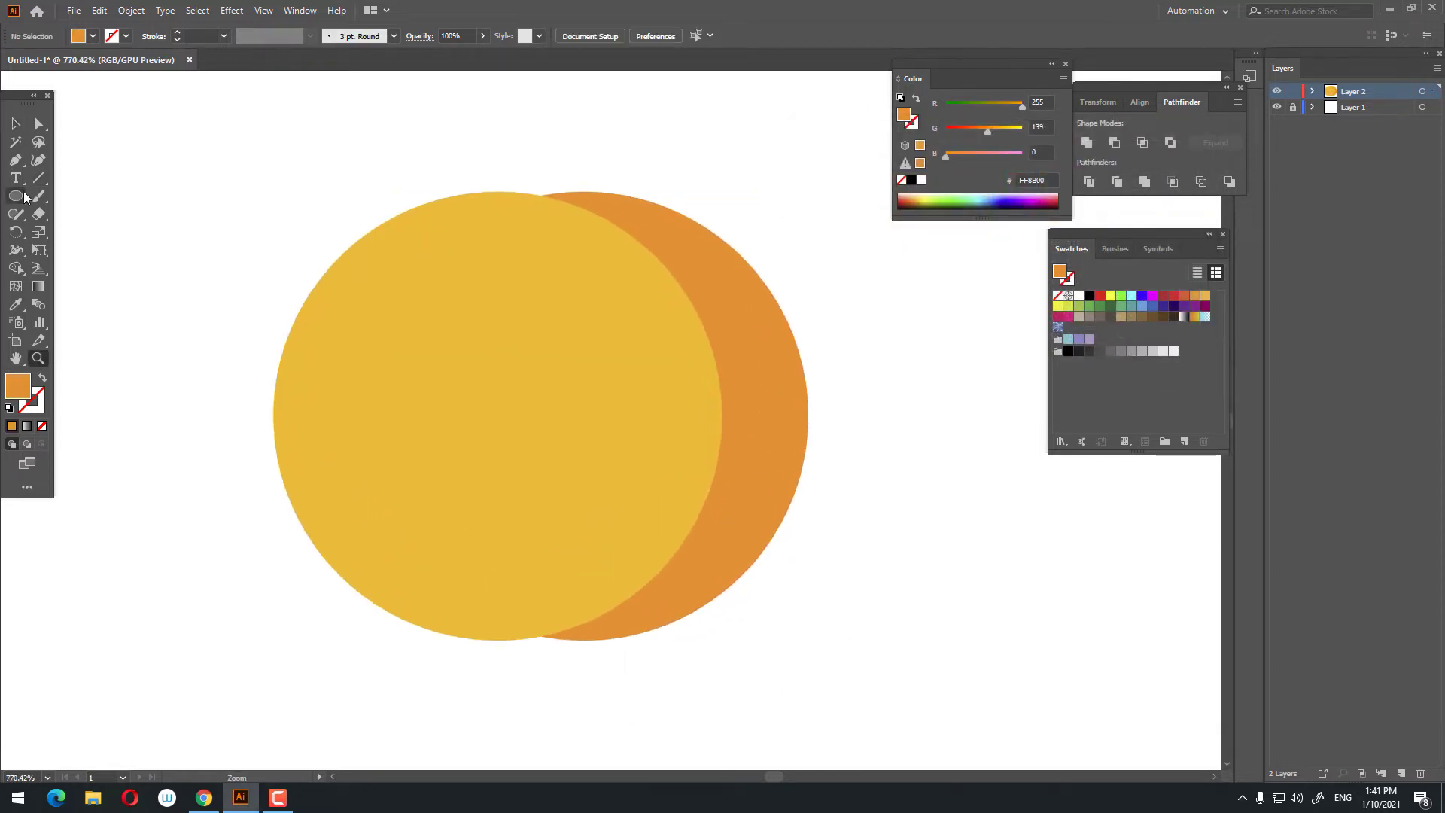
Draw a rectangle spanning the gap between the circles and send it to the back.
{"action": "left_click_drag", "start_coordinate": [25, 197], "coordinate": [69, 200]}
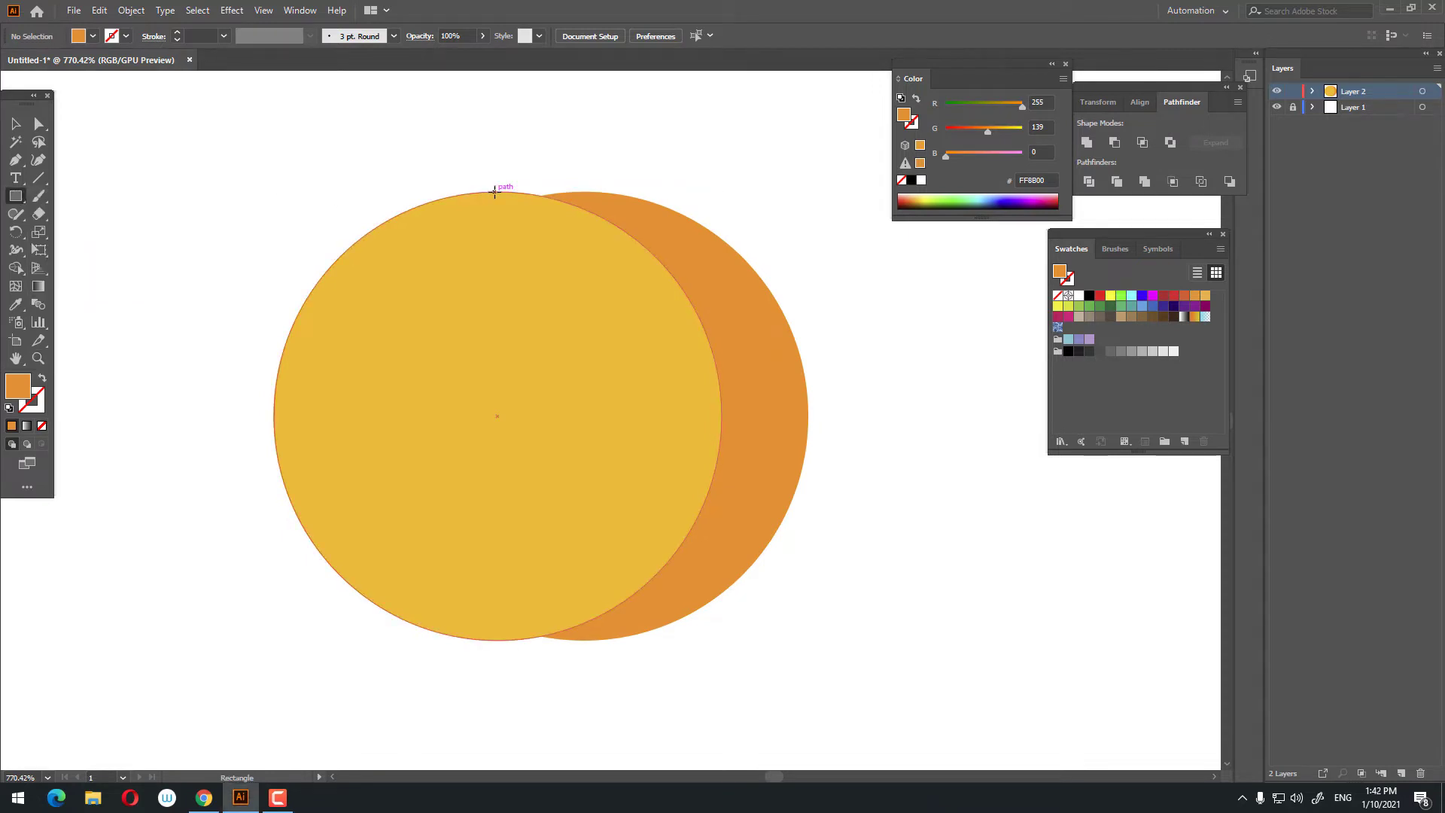
{"action": "mouse_move", "coordinate": [496, 192]}
{"action": "left_mouse_down"}
{"action": "mouse_move", "coordinate": [599, 639]}
{"action": "mouse_move", "coordinate": [585, 640]}
{"action": "left_mouse_up"}
{"action": "key", "text": "v"}
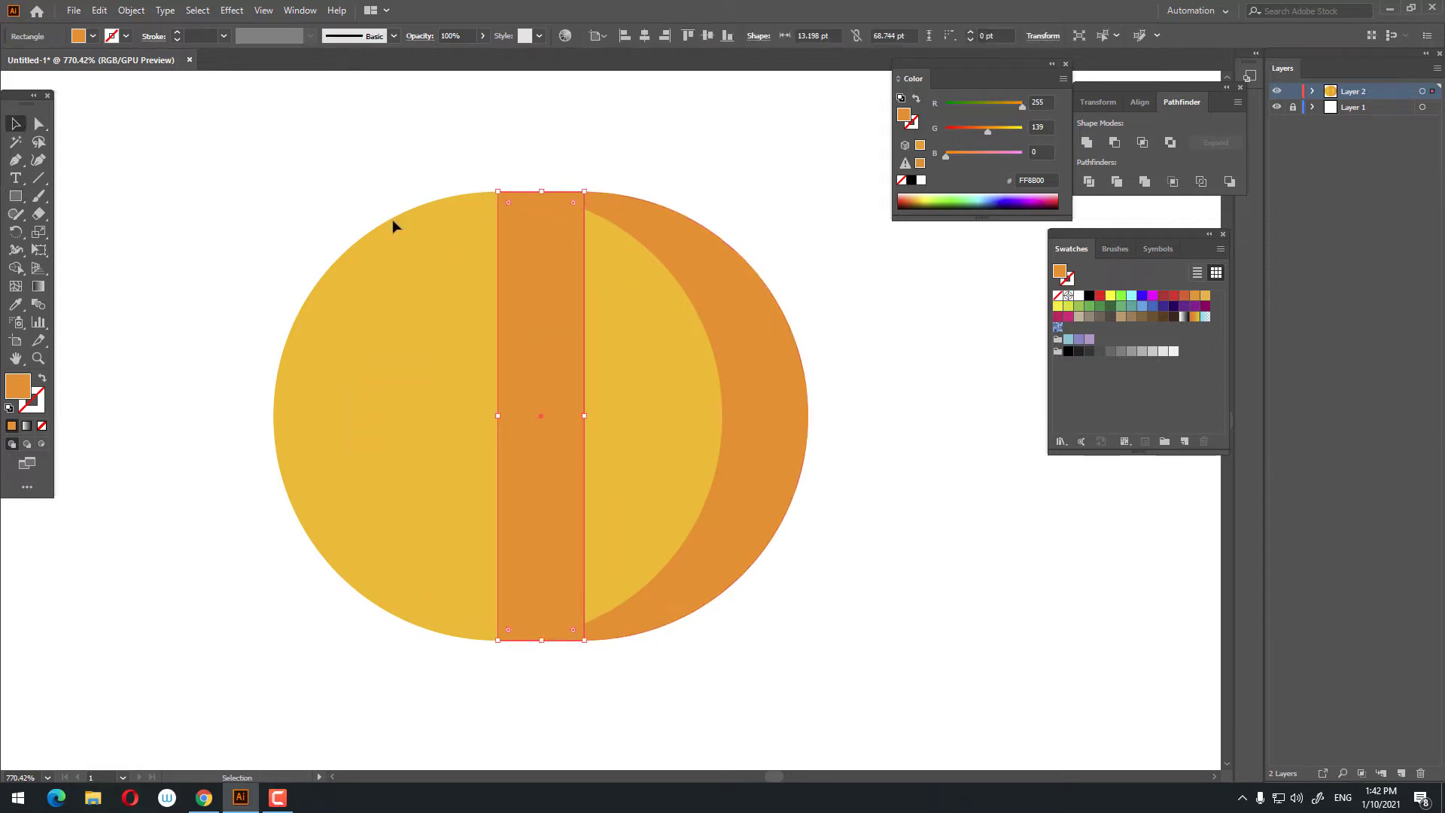
{"action": "right_click", "coordinate": [461, 232]}
{"action": "right_click", "coordinate": [510, 210]}
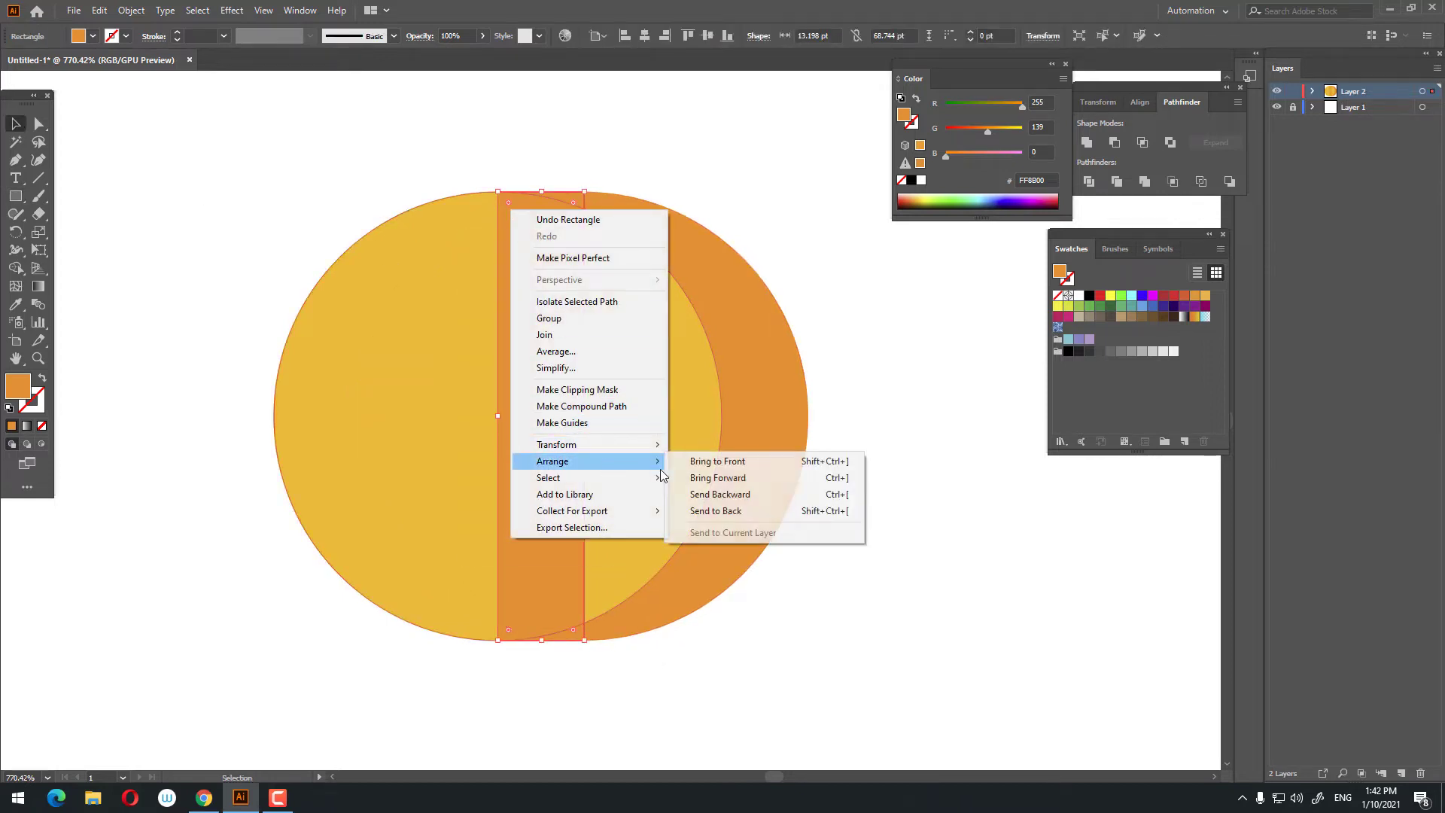
{"action": "left_click", "coordinate": [727, 508]}
Unite the rectangle with the orange circle using Pathfinder.
{"action": "left_click", "coordinate": [721, 299], "text": "shift"}
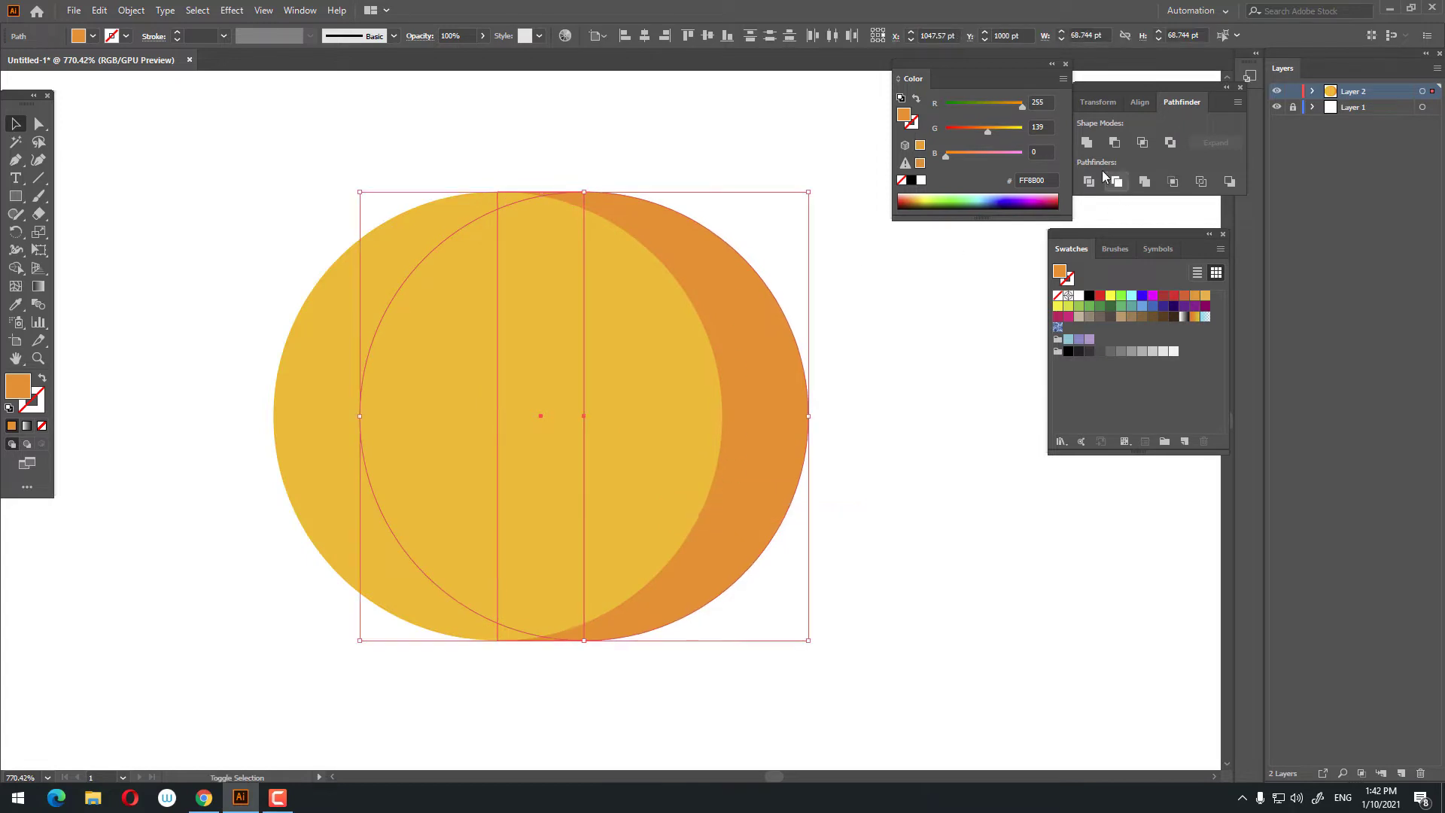
{"action": "left_click", "coordinate": [1087, 143]}
{"action": "left_click", "coordinate": [888, 268]}
{"action": "key", "text": "z"}
{"action": "left_click", "coordinate": [690, 276], "text": "alt"}
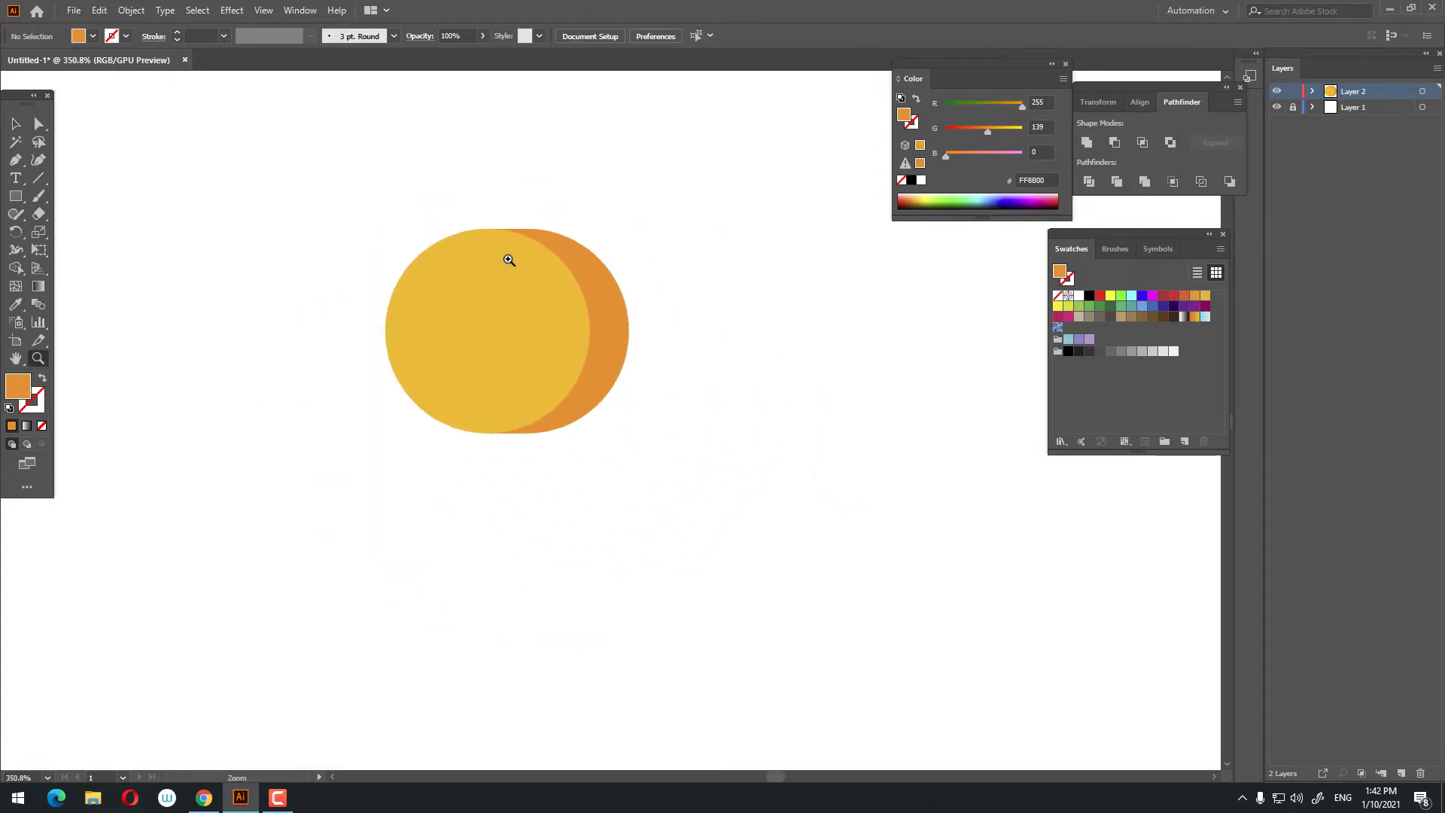
{"action": "left_click", "coordinate": [512, 260]}
{"action": "left_click_drag", "start_coordinate": [551, 337], "coordinate": [567, 329]}
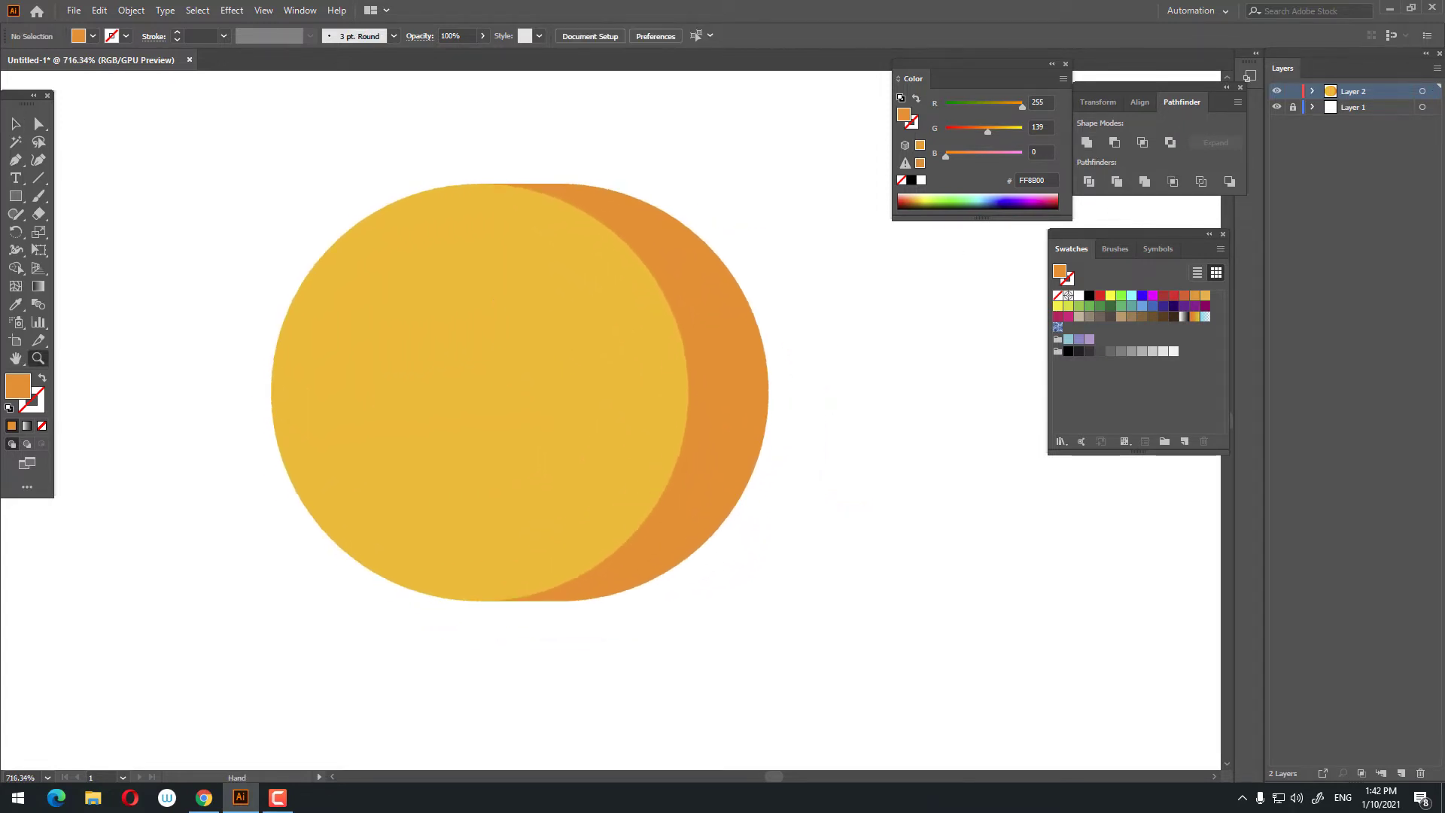
{"action": "left_click", "coordinate": [13, 127]}
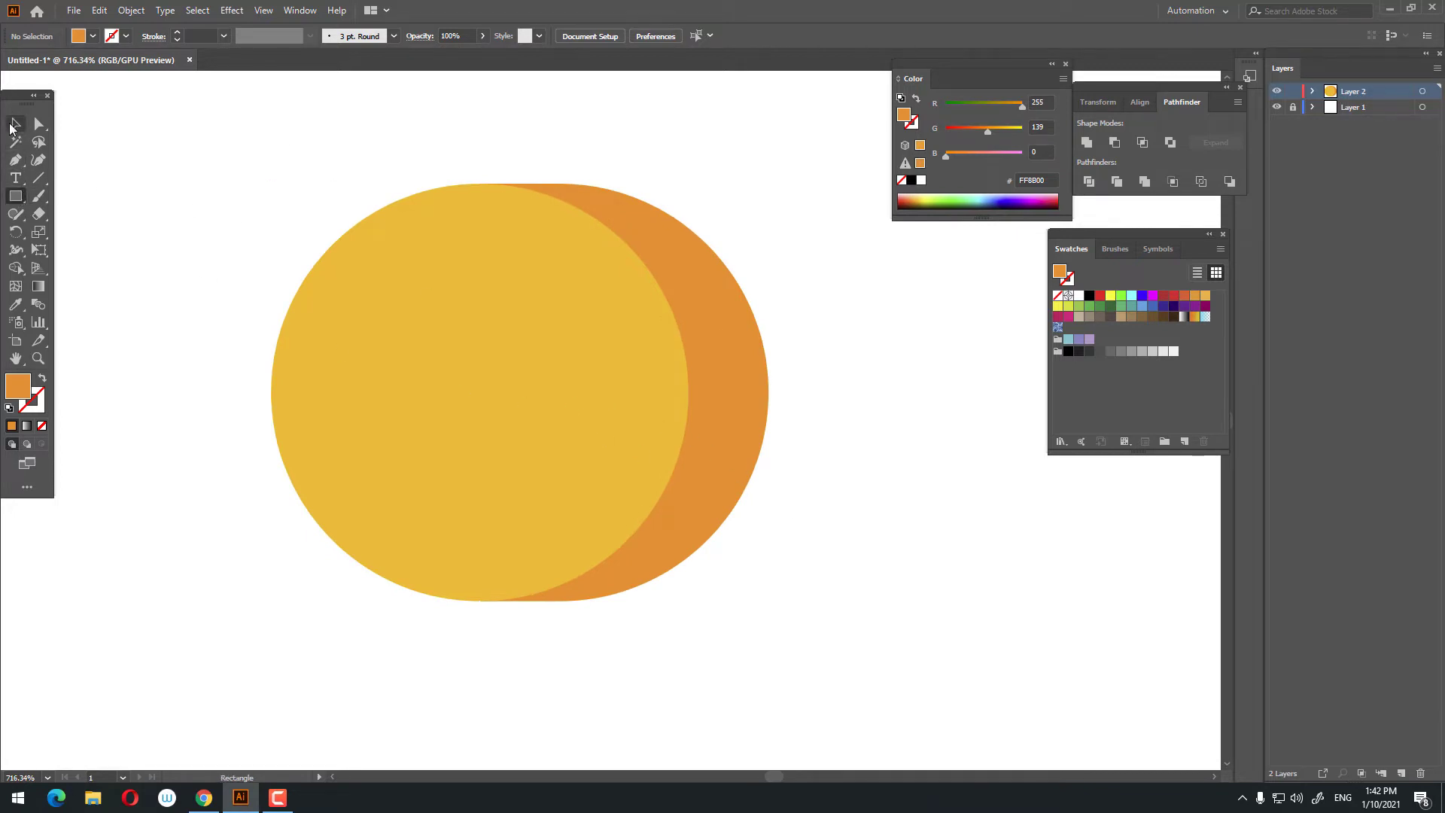
Draw a closed curved shape around the coin's lower-right edge with the Pen tool.
{"action": "left_click", "coordinate": [11, 127]}
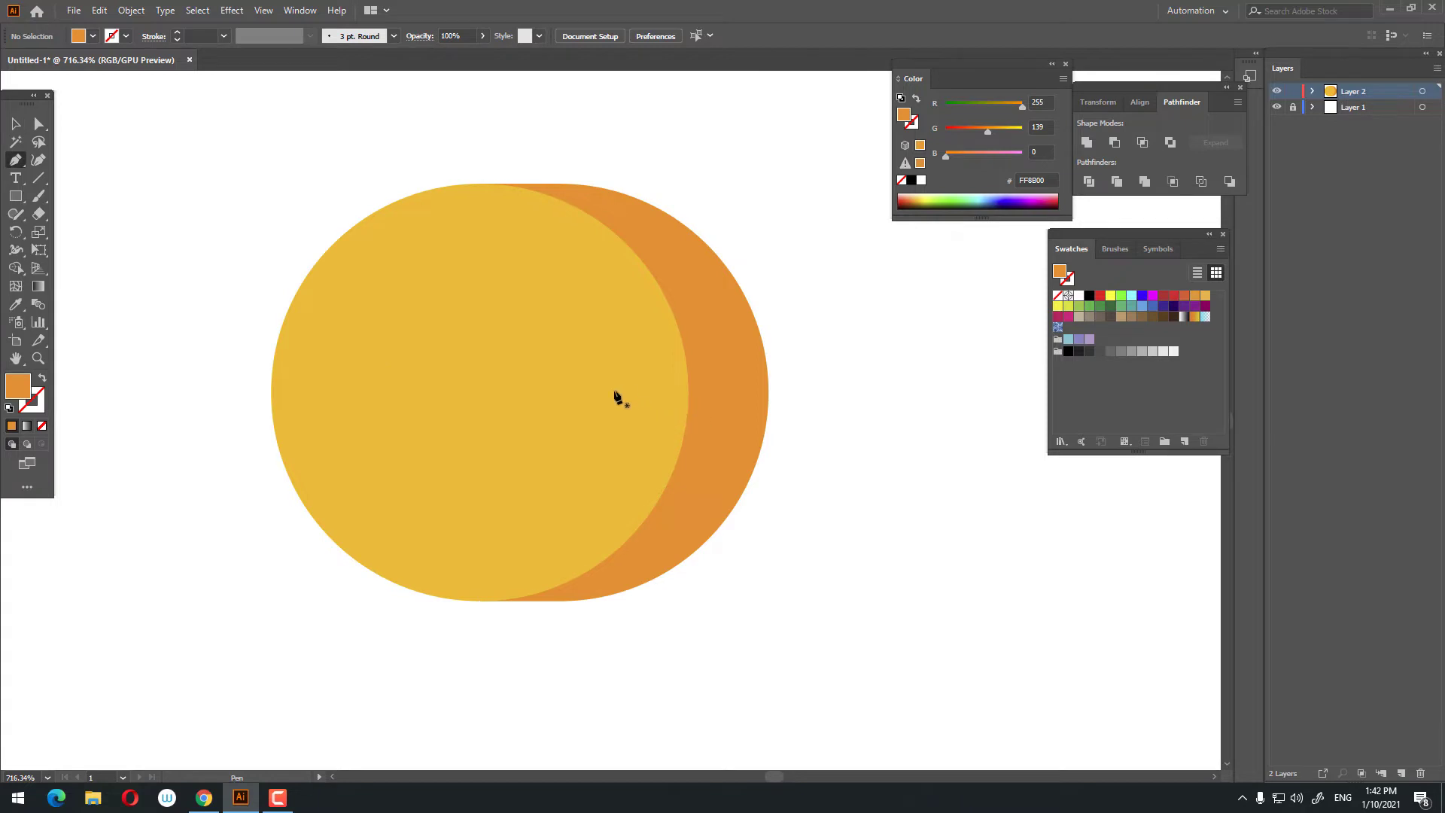
{"action": "left_click", "coordinate": [555, 457]}
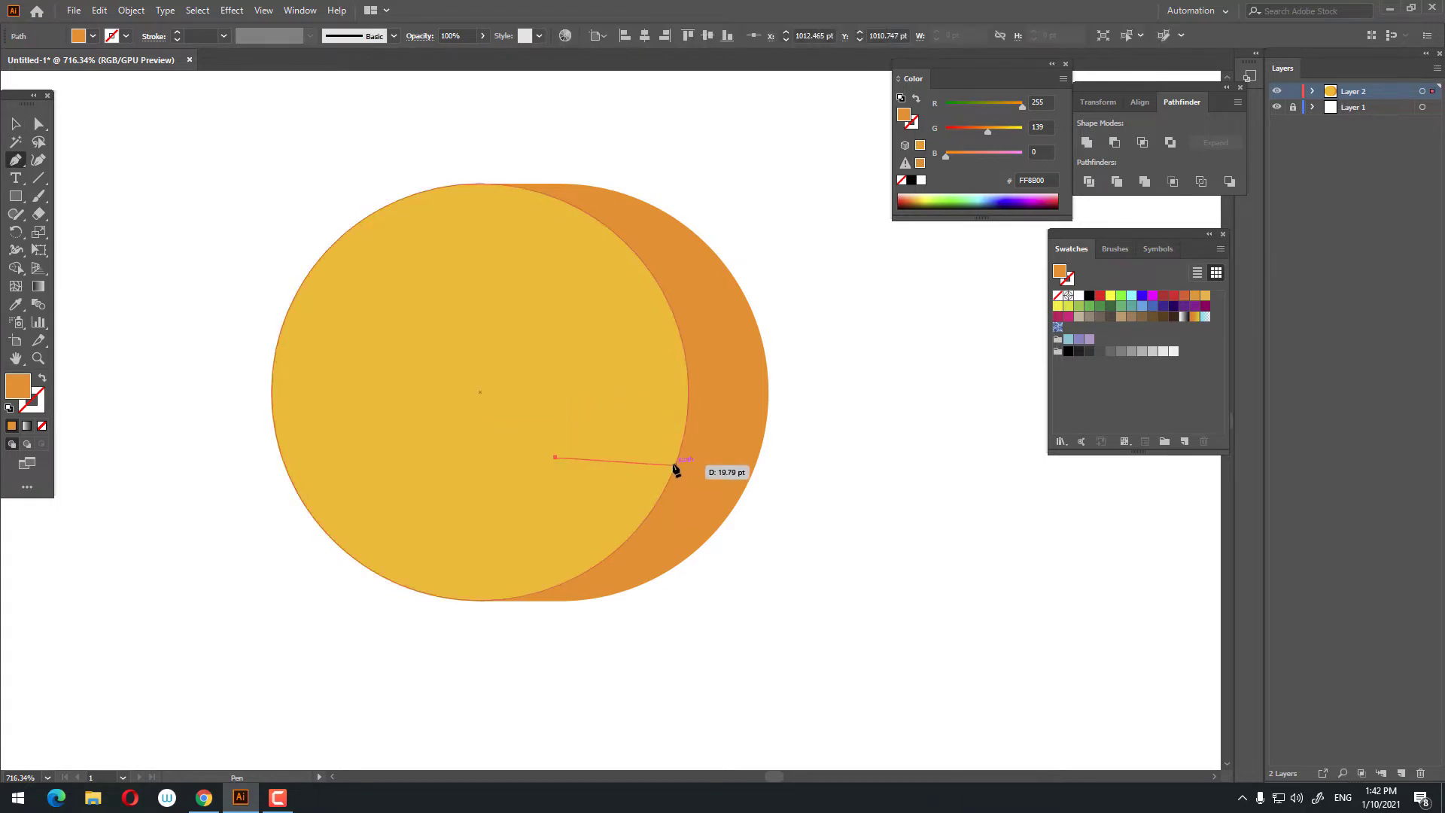
{"action": "left_click", "coordinate": [675, 465]}
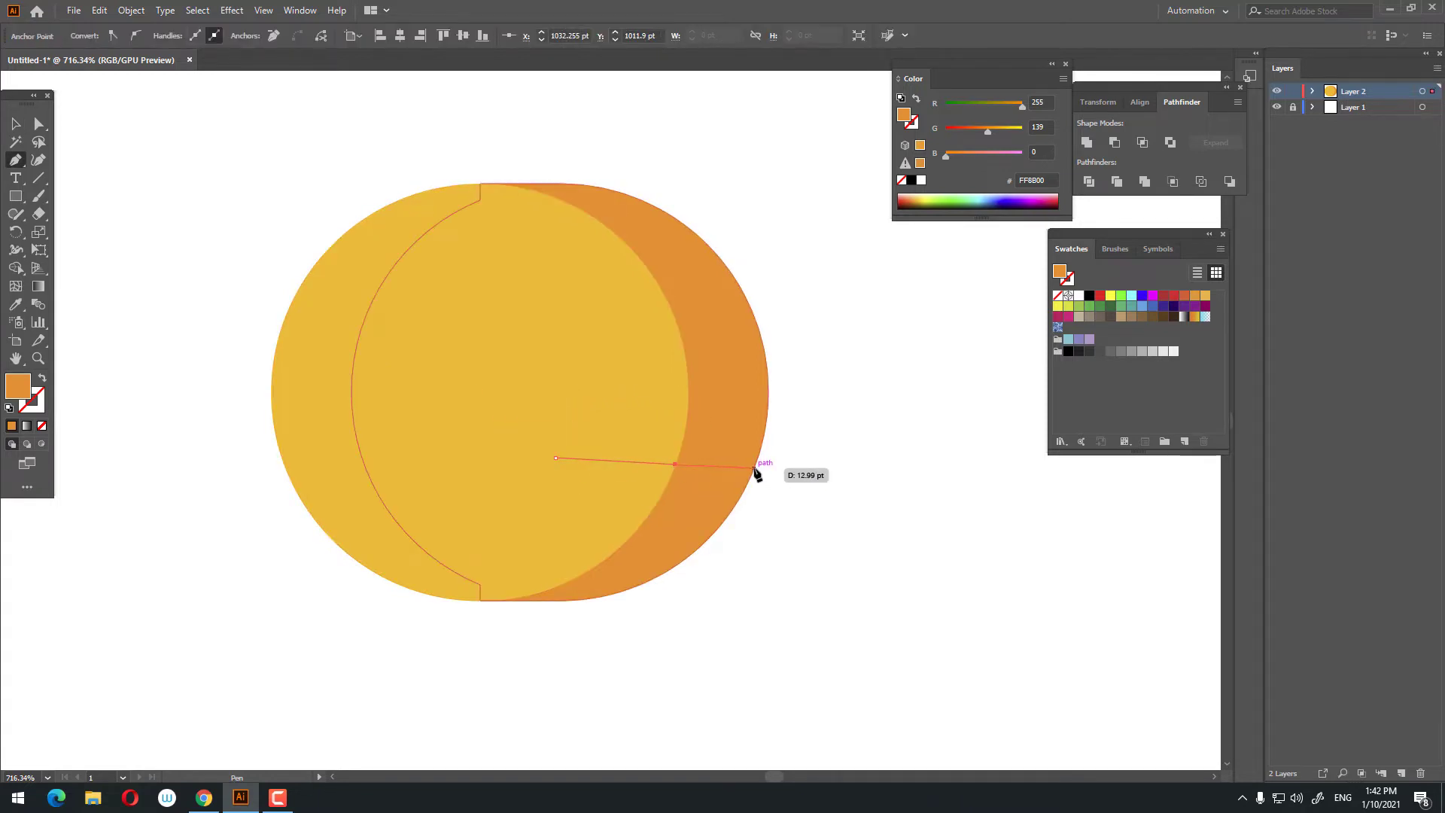
{"action": "left_click_drag", "start_coordinate": [755, 469], "coordinate": [798, 451]}
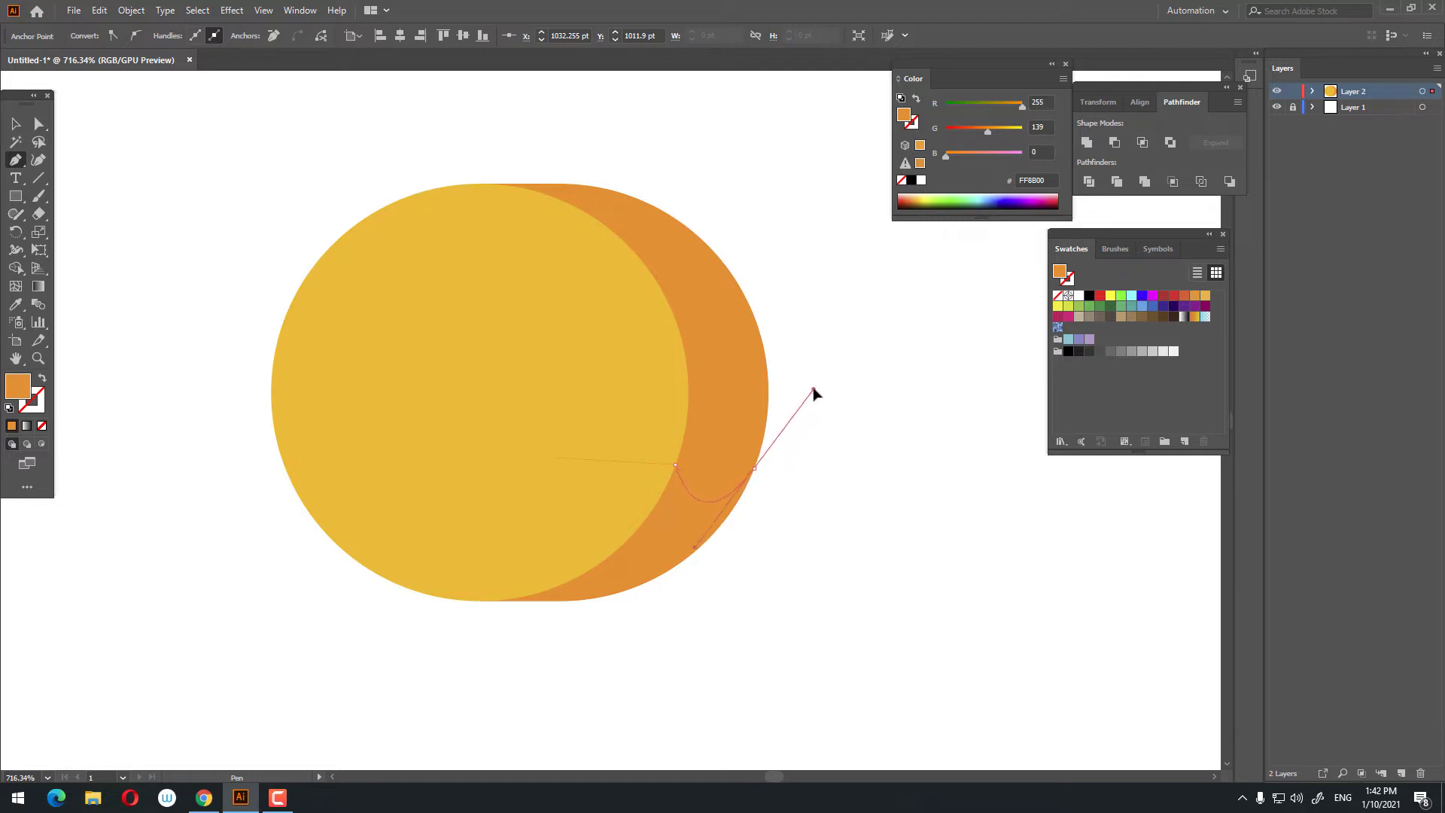
{"action": "left_click_drag", "start_coordinate": [697, 627], "coordinate": [628, 647]}
{"action": "left_click_drag", "start_coordinate": [364, 600], "coordinate": [361, 508]}
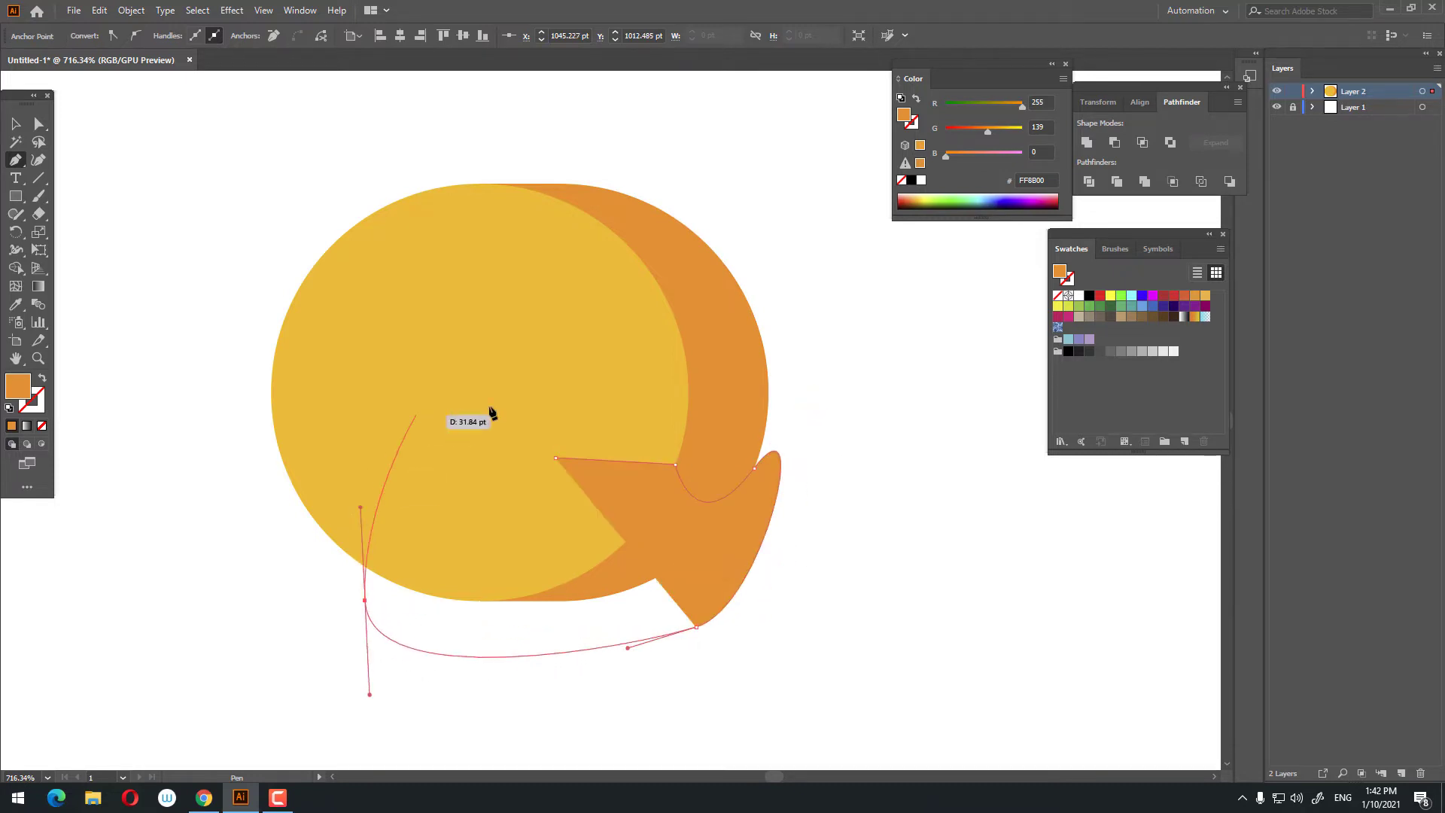
{"action": "left_click_drag", "start_coordinate": [556, 458], "coordinate": [671, 521]}
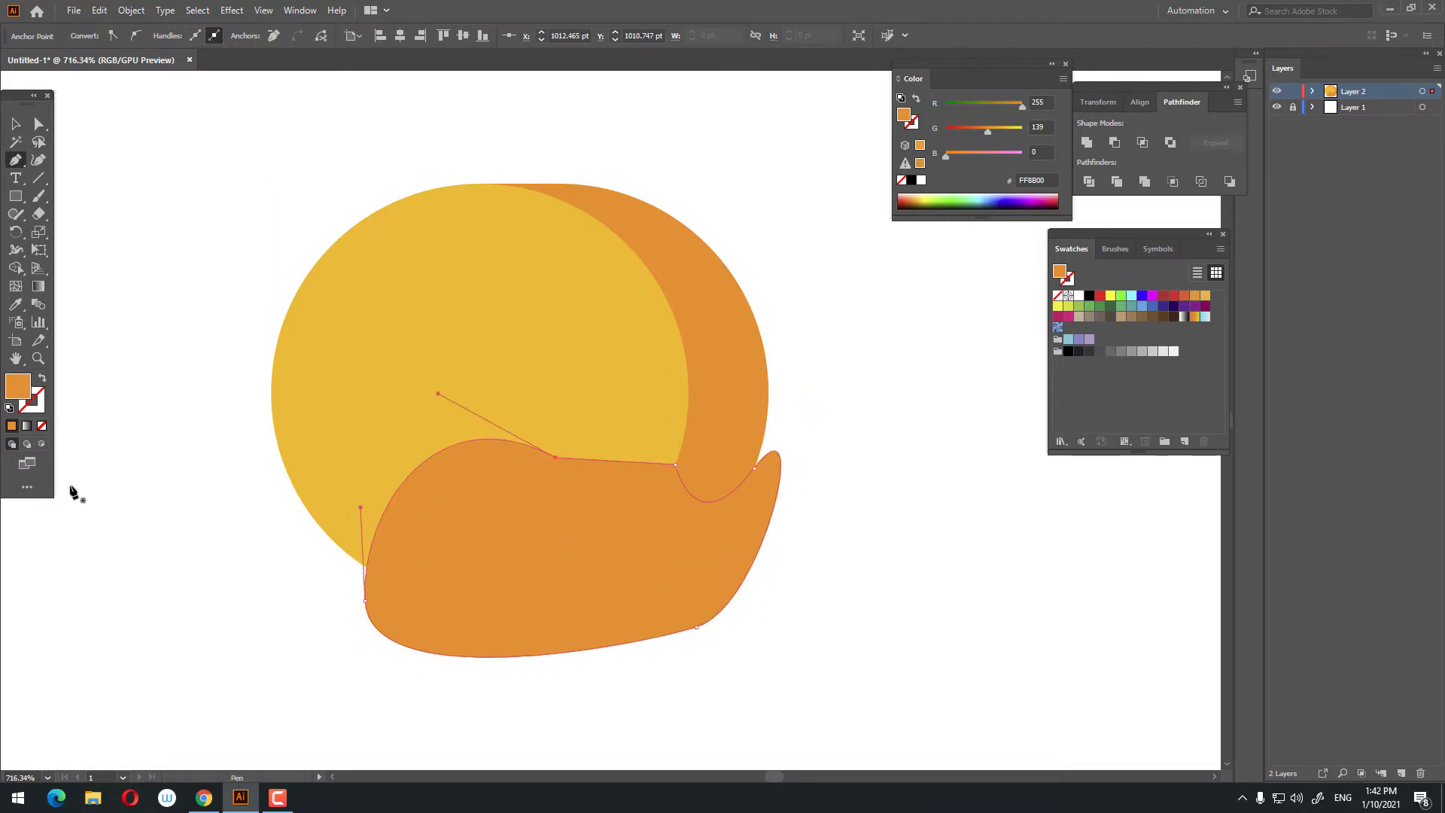
Fill the new shape with FF5B00 and send it behind the yellow circle.
{"action": "double_click", "coordinate": [18, 389]}
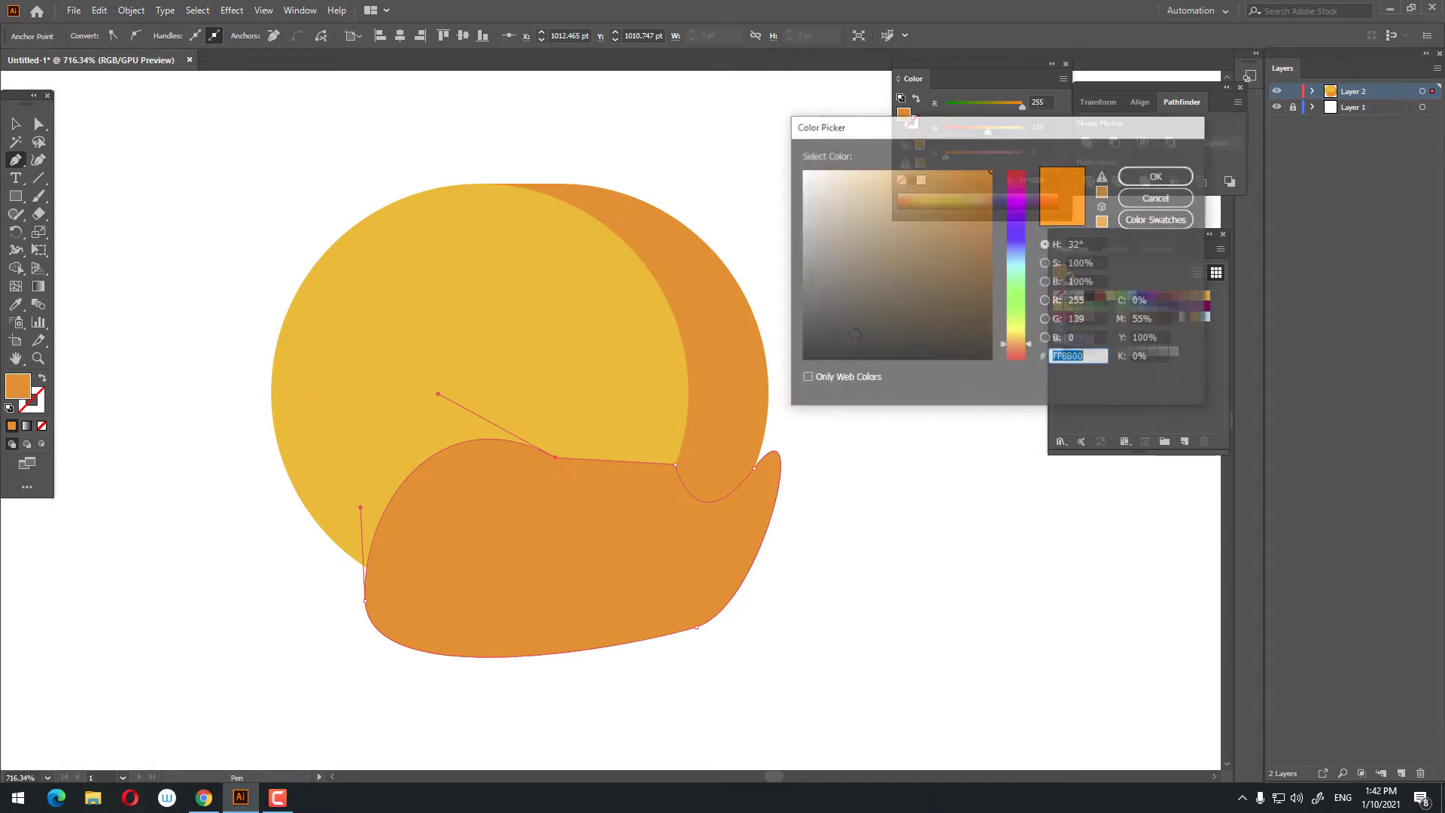
{"action": "left_click", "coordinate": [1023, 347]}
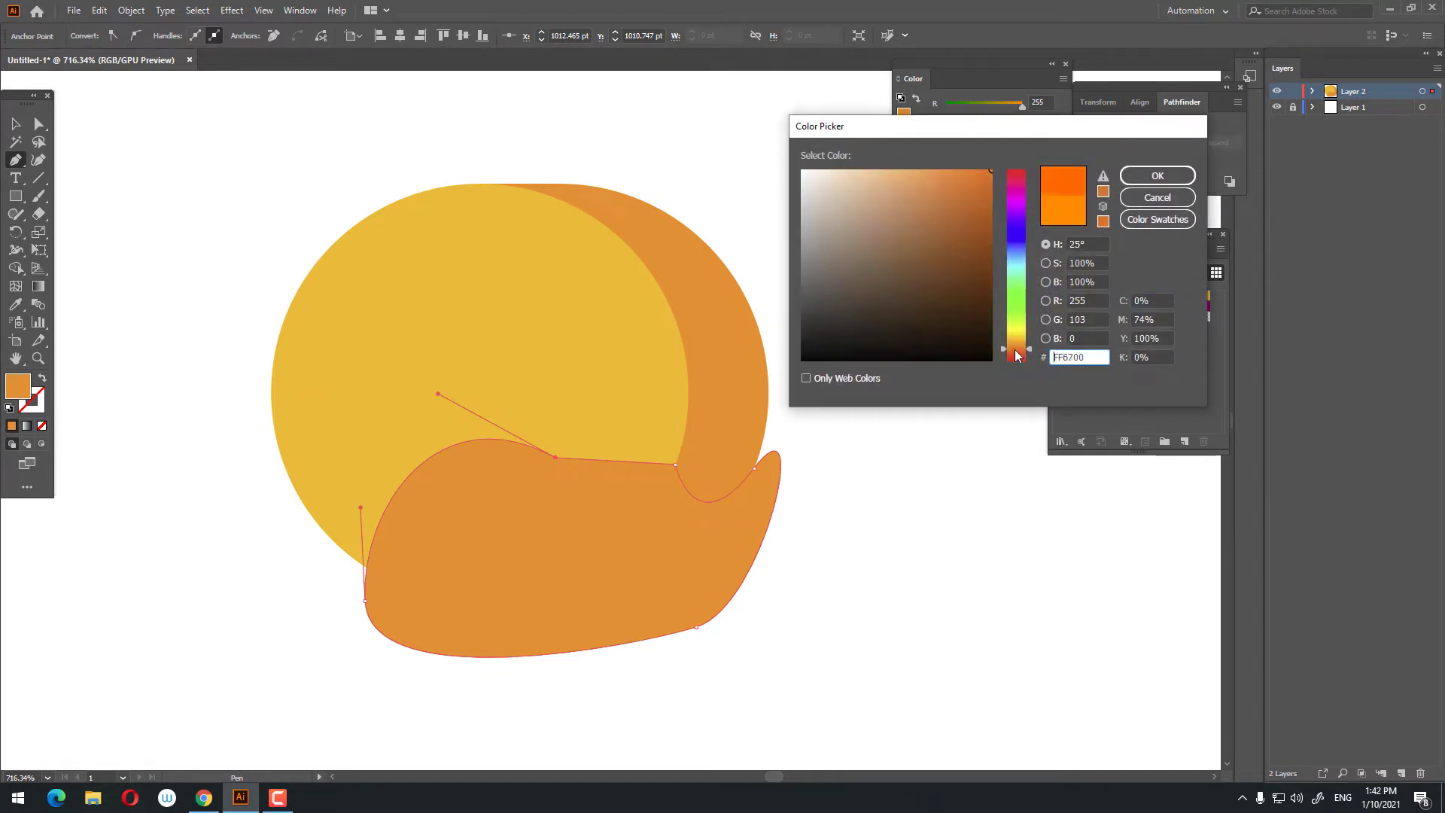
{"action": "left_click", "coordinate": [1158, 175]}
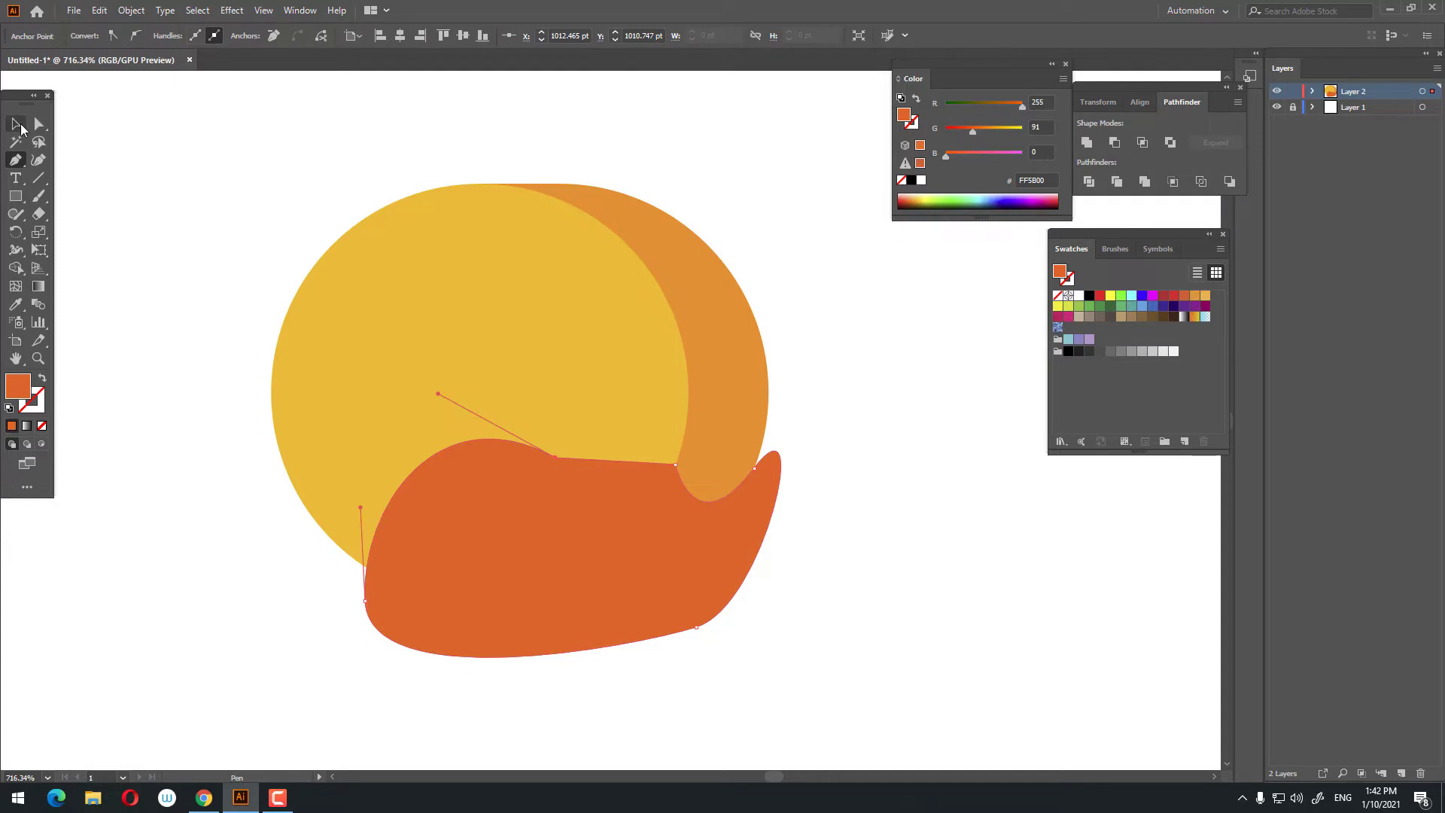
{"action": "left_click", "coordinate": [21, 130]}
{"action": "left_click", "coordinate": [745, 565]}
{"action": "left_click", "coordinate": [744, 407], "text": "shift"}
{"action": "right_click", "coordinate": [744, 404]}
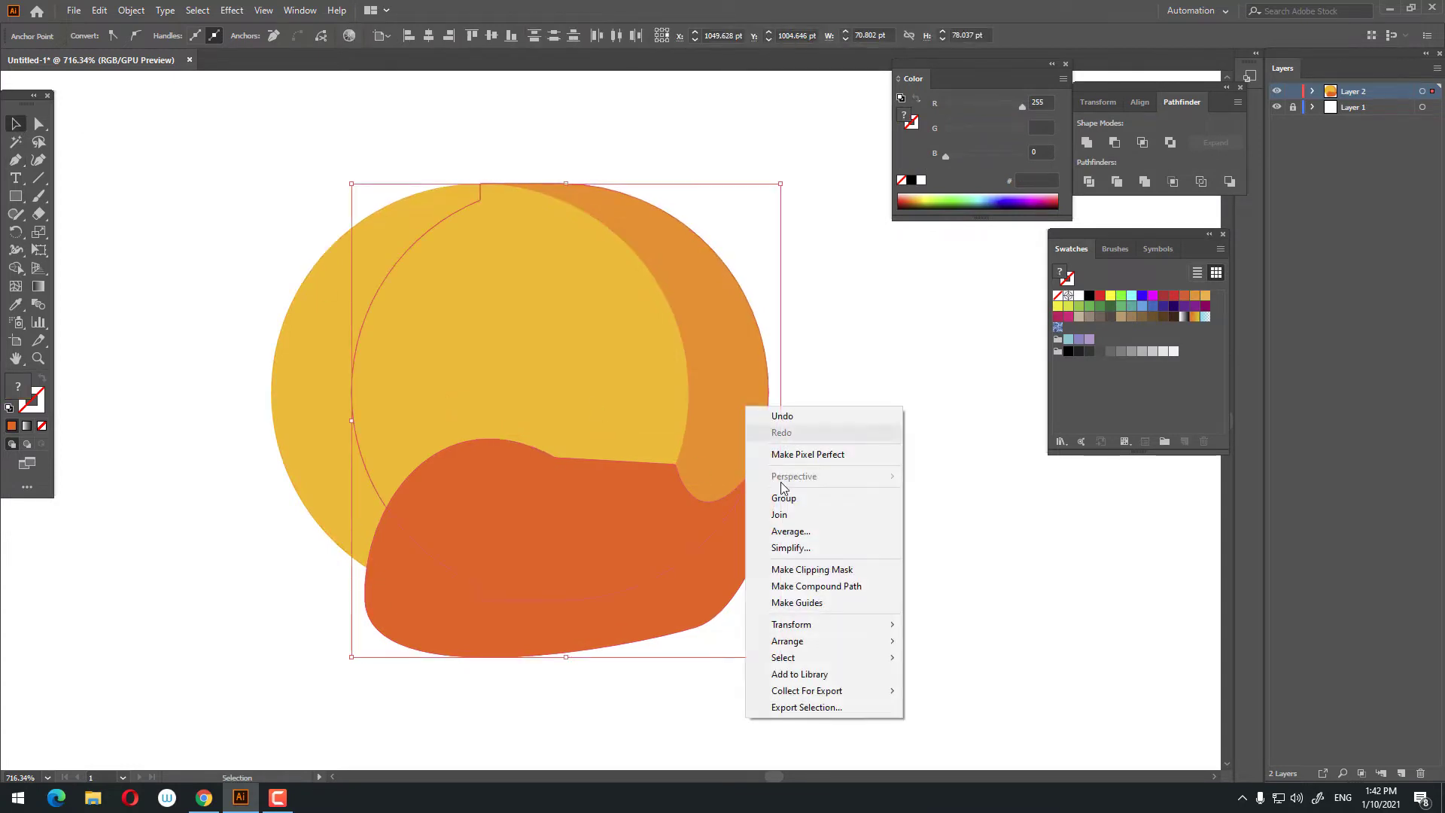
{"action": "left_click", "coordinate": [991, 693]}
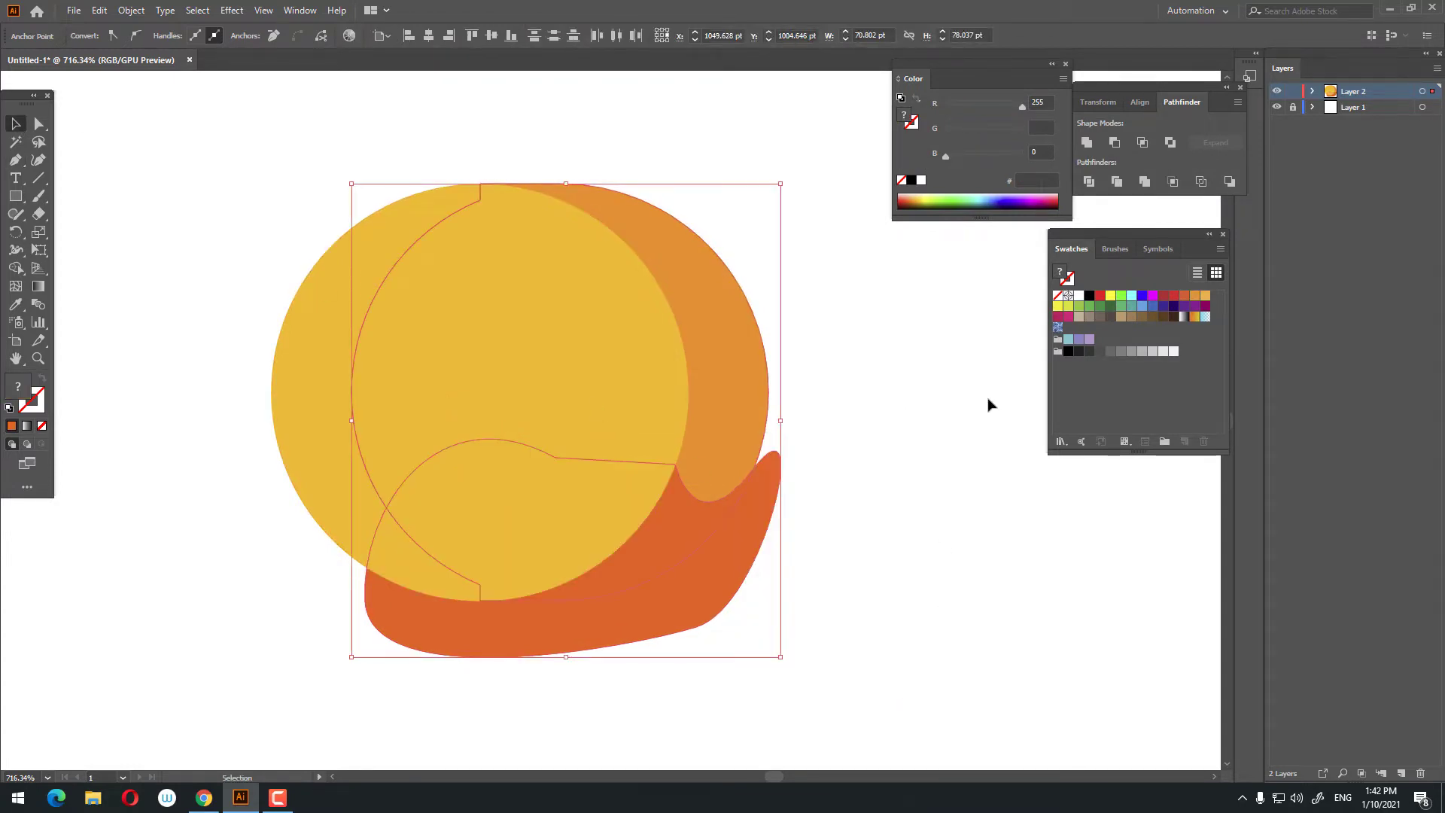
Divide the shapes, ungroup them, and delete the leftover piece below the coin.
{"action": "left_click", "coordinate": [1096, 185]}
{"action": "right_click", "coordinate": [689, 509]}
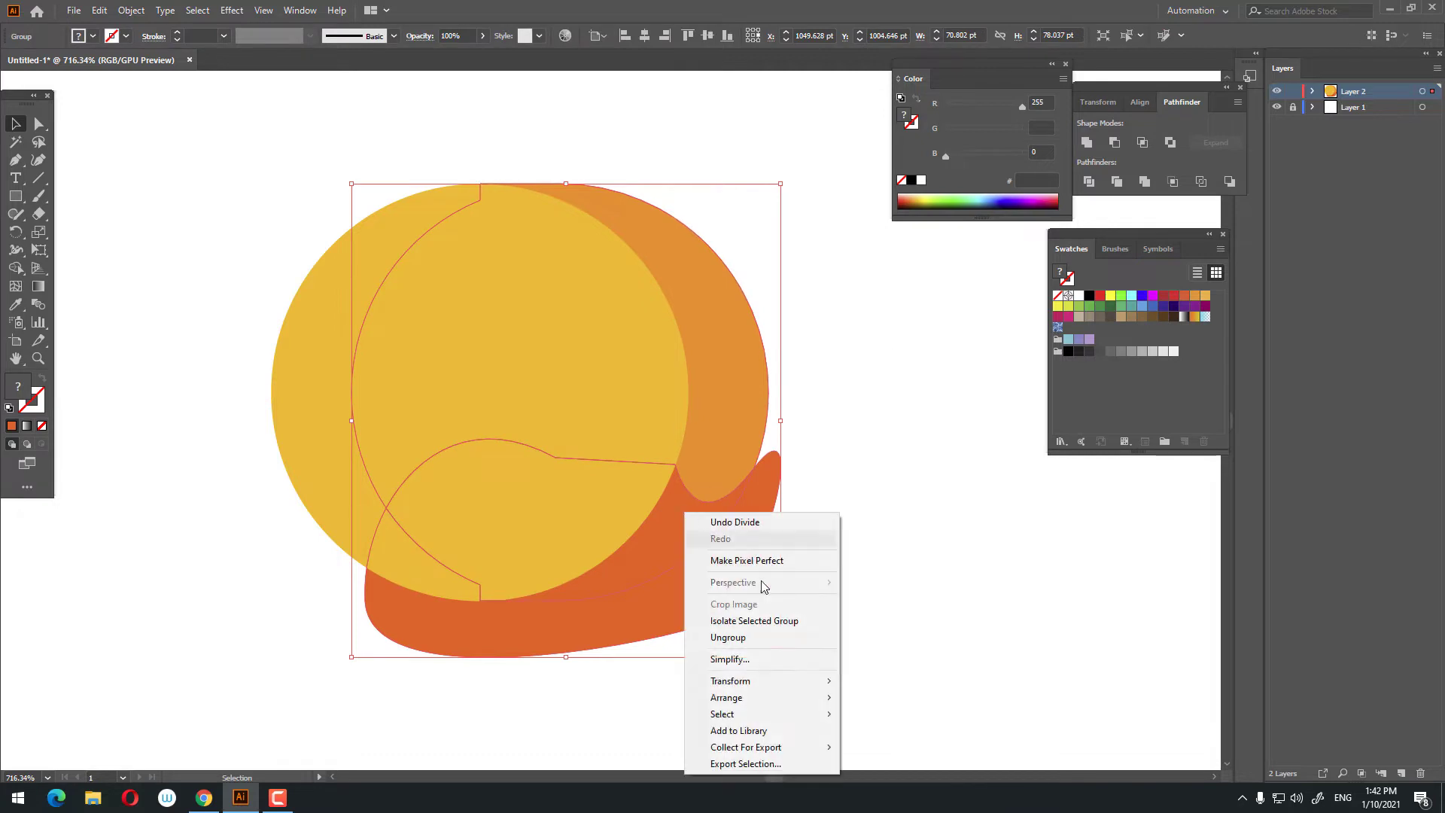
{"action": "left_click", "coordinate": [790, 636]}
{"action": "left_click", "coordinate": [718, 588]}
{"action": "key", "text": "Delete"}
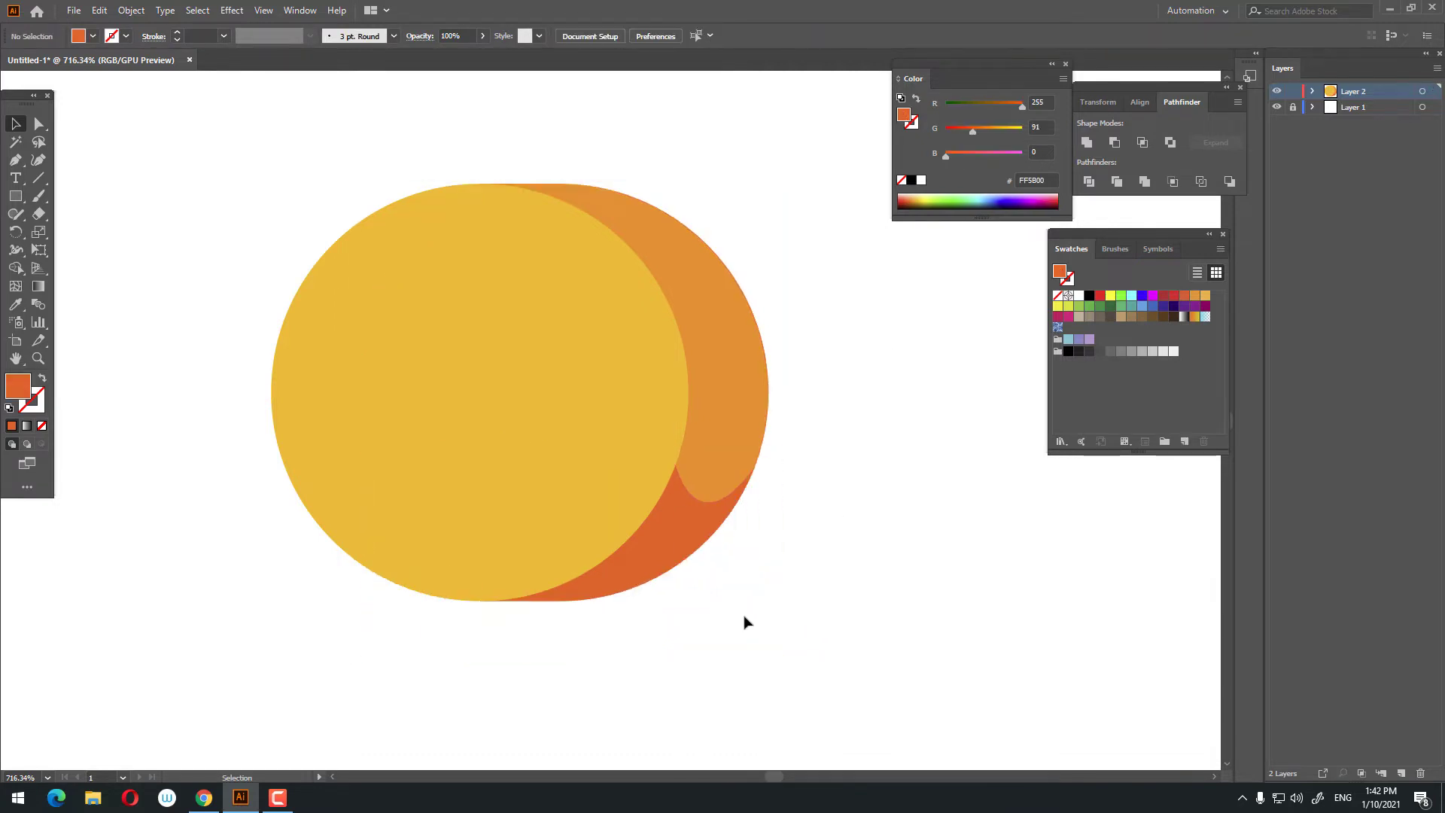
Draw a curved shape across the coin's upper edge with the Pen tool.
{"action": "left_click_drag", "start_coordinate": [764, 568], "coordinate": [793, 622]}
{"action": "left_click", "coordinate": [25, 162]}
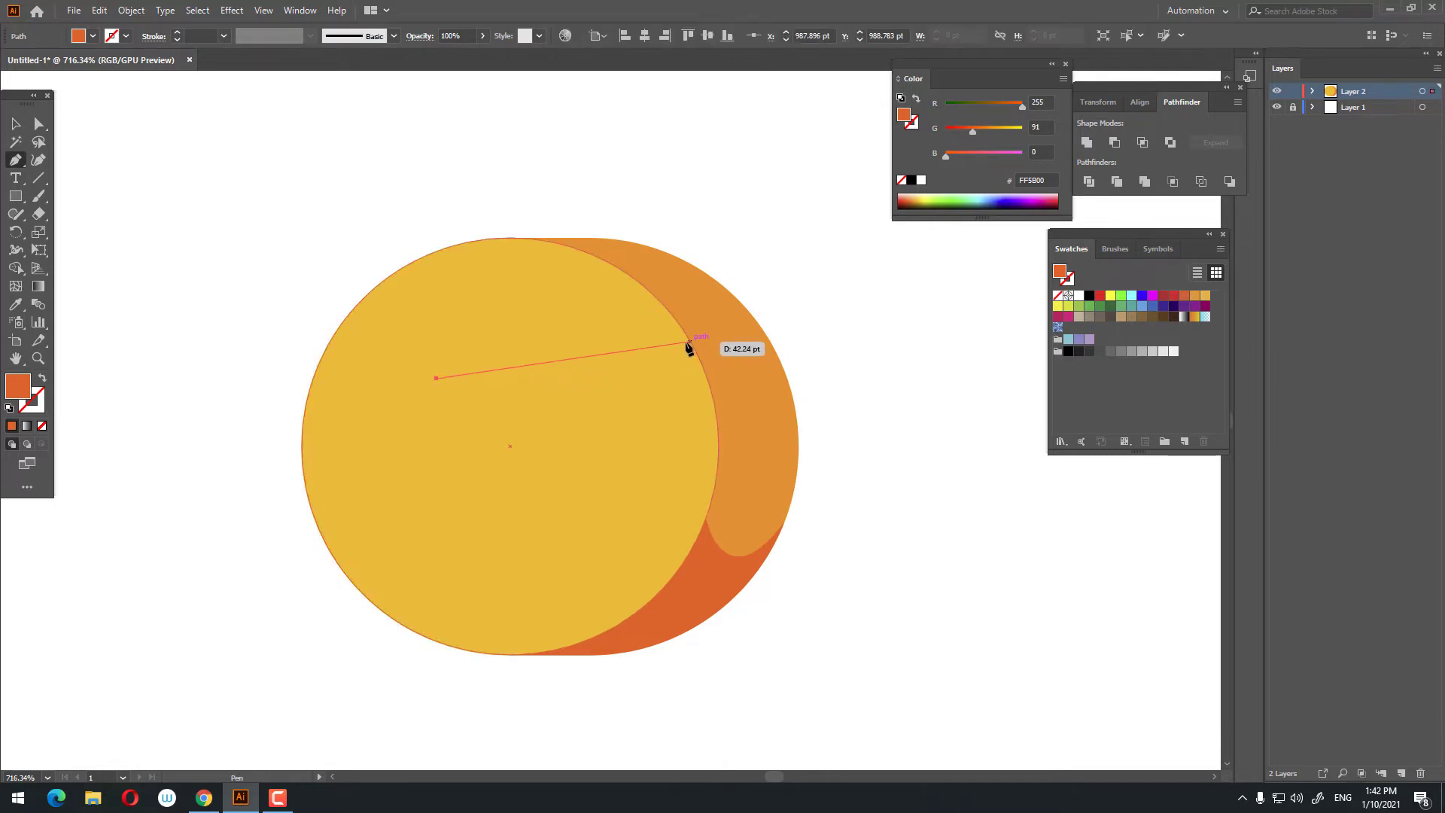
{"action": "mouse_move", "coordinate": [687, 341]}
{"action": "left_mouse_down"}
{"action": "mouse_move", "coordinate": [765, 338]}
{"action": "mouse_move", "coordinate": [820, 367]}
{"action": "left_mouse_up"}
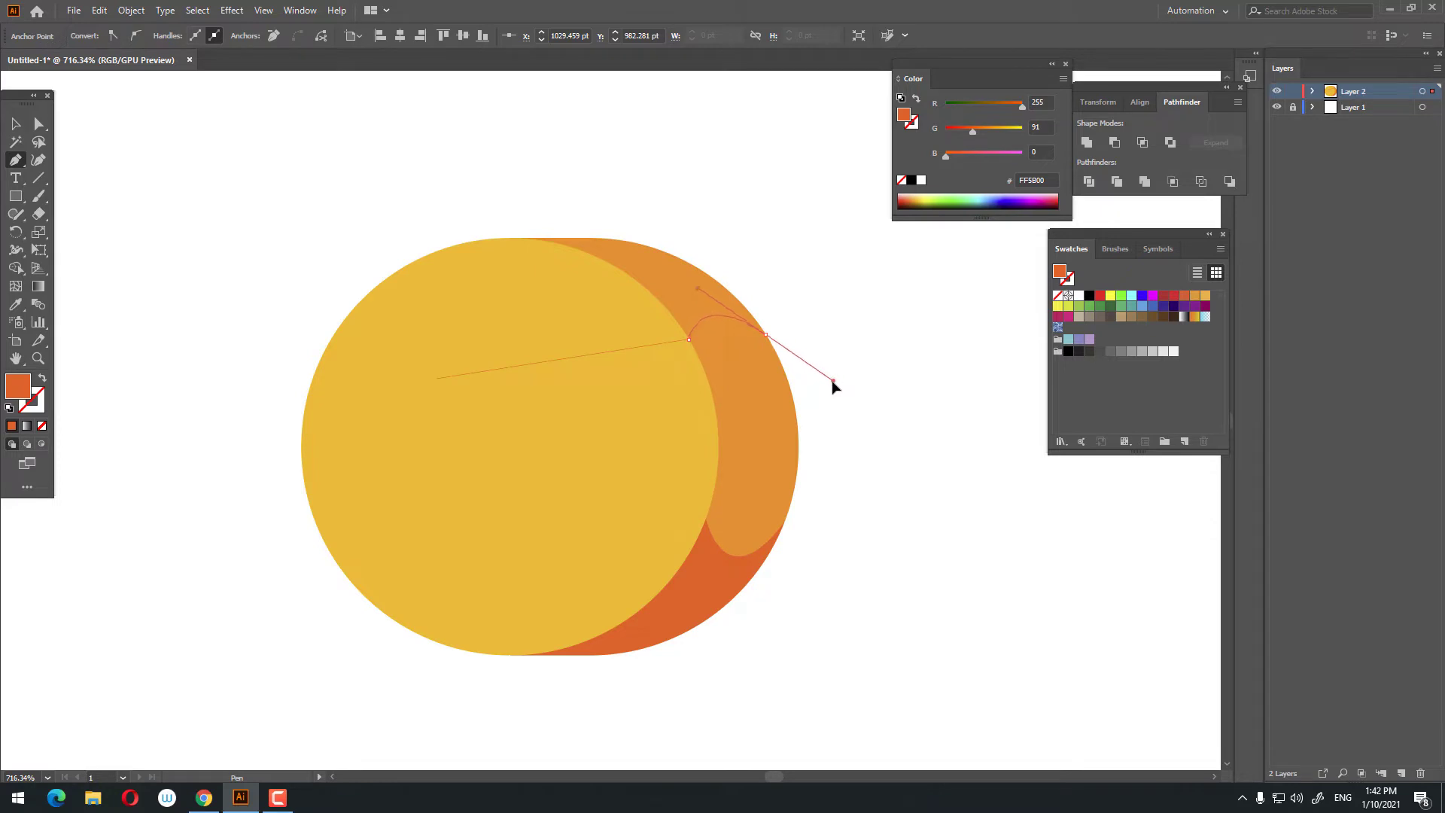
{"action": "left_click_drag", "start_coordinate": [541, 181], "coordinate": [392, 235]}
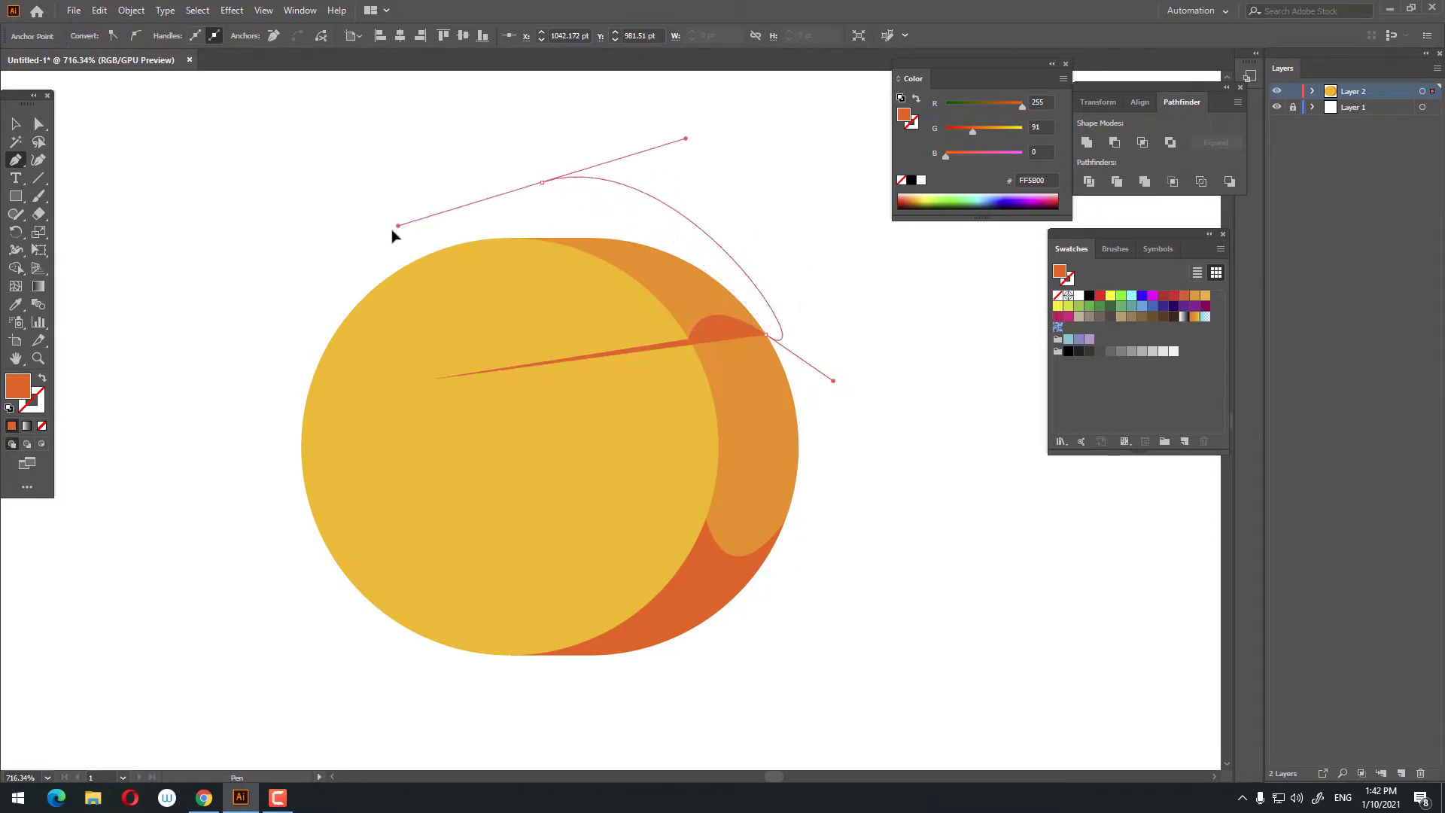
{"action": "left_click", "coordinate": [436, 377]}
Sample the rim's orange and adjust the new shape's fill to FF9700.
{"action": "left_click", "coordinate": [16, 304]}
{"action": "left_click", "coordinate": [787, 419]}
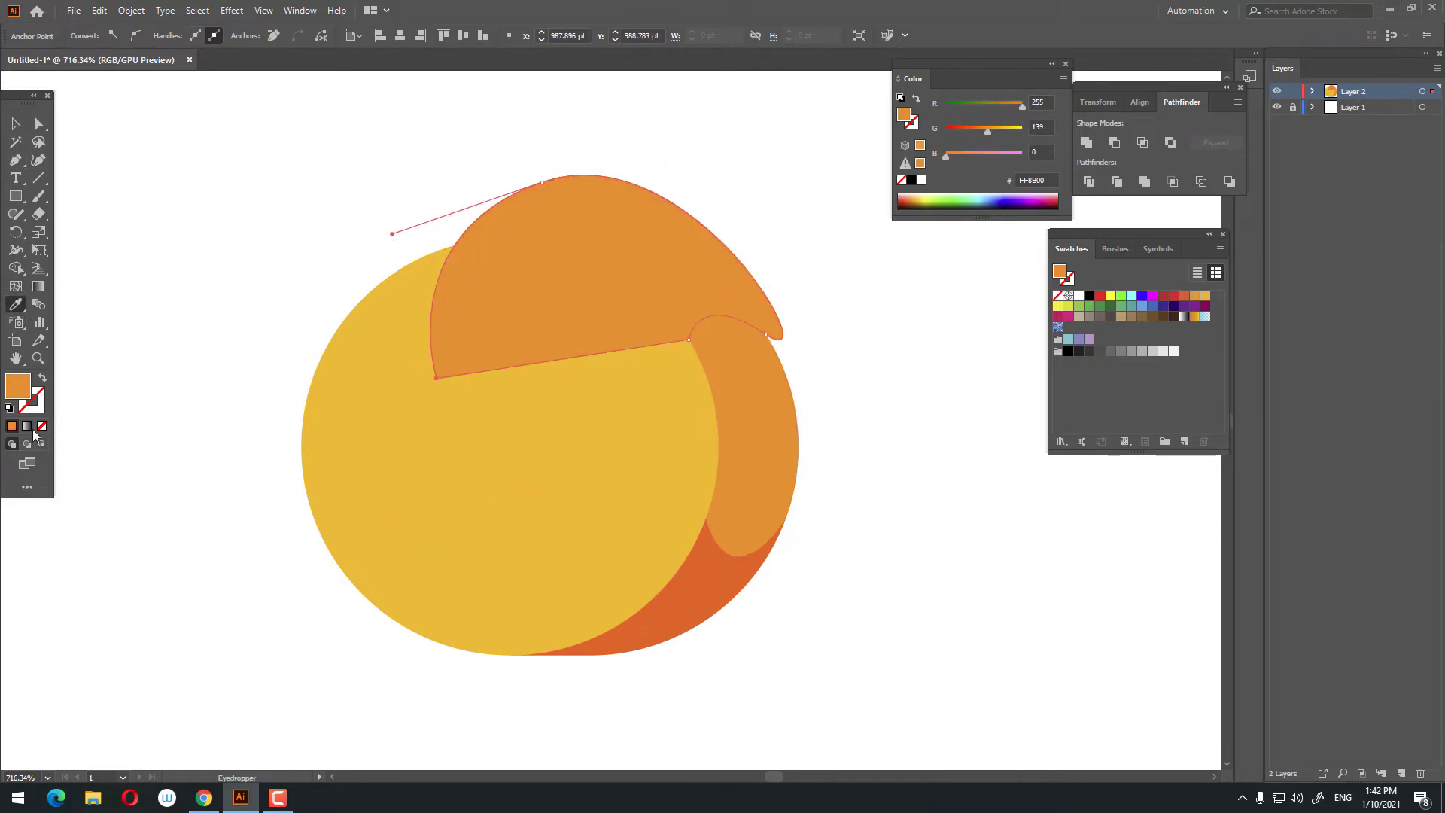
{"action": "double_click", "coordinate": [21, 392]}
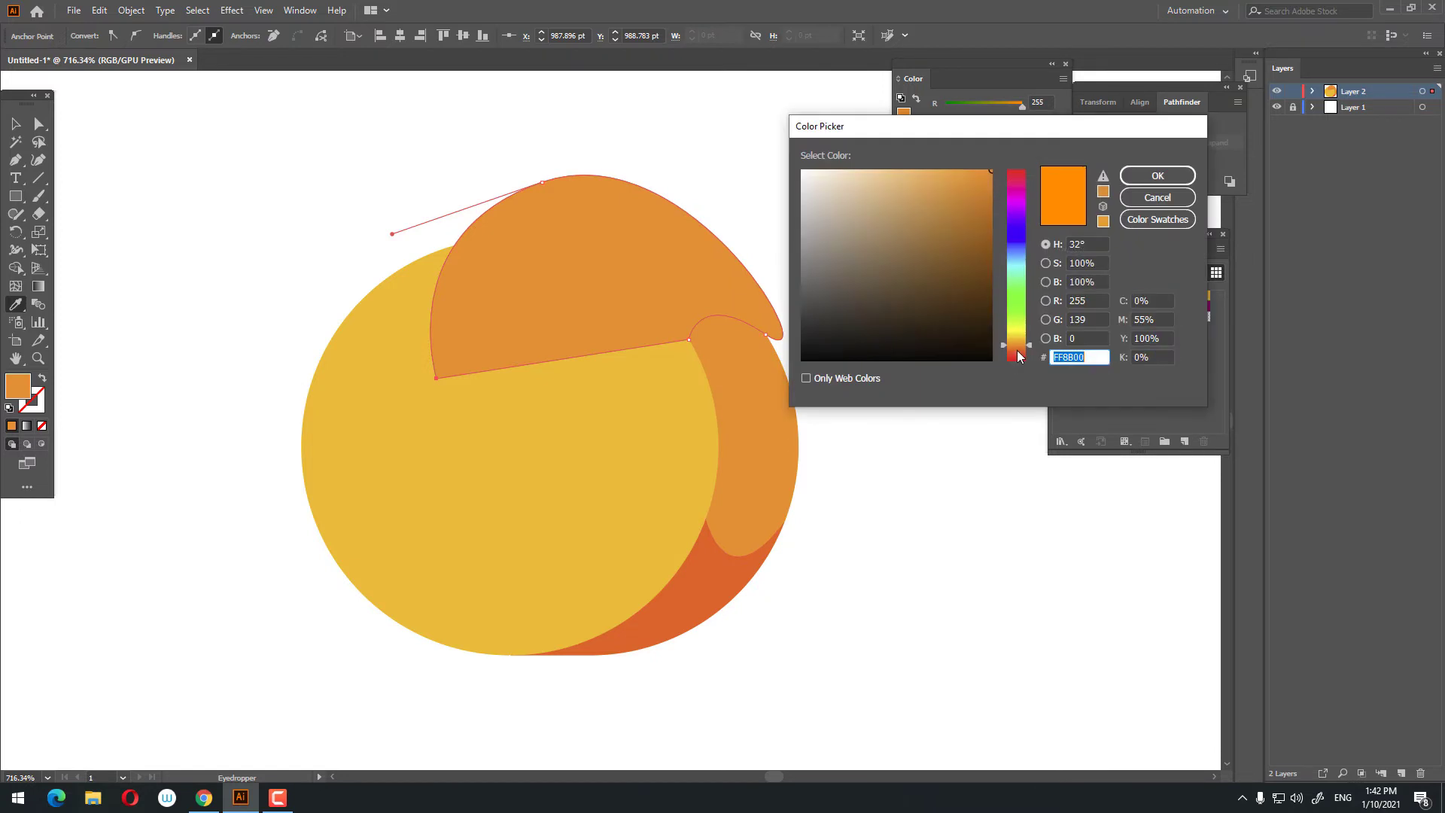
{"action": "left_click_drag", "start_coordinate": [1018, 348], "coordinate": [1016, 343]}
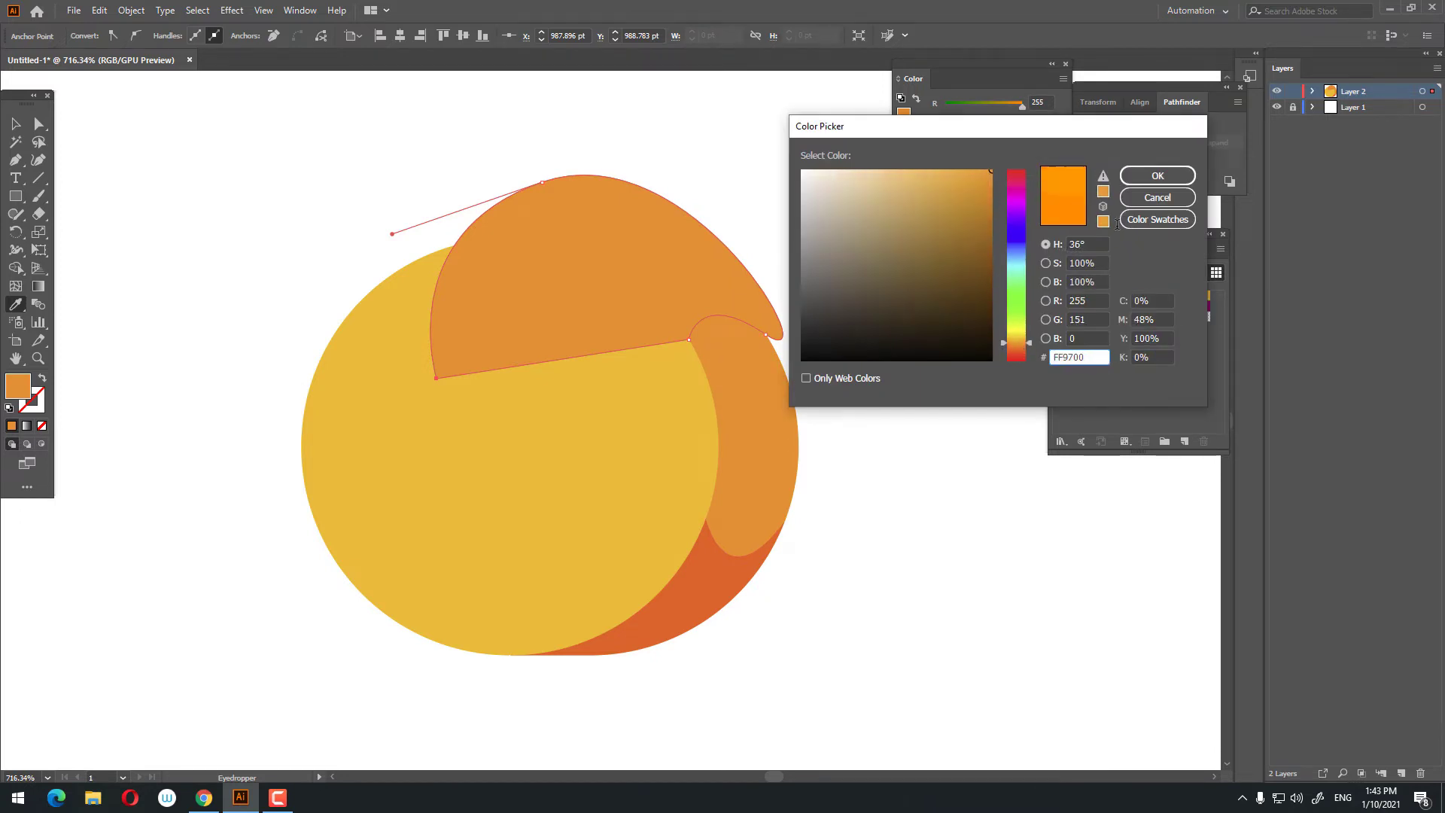
{"action": "left_click", "coordinate": [1158, 175]}
Send the shape to the back, divide it against the coin, and delete the excess above.
{"action": "left_click", "coordinate": [13, 124]}
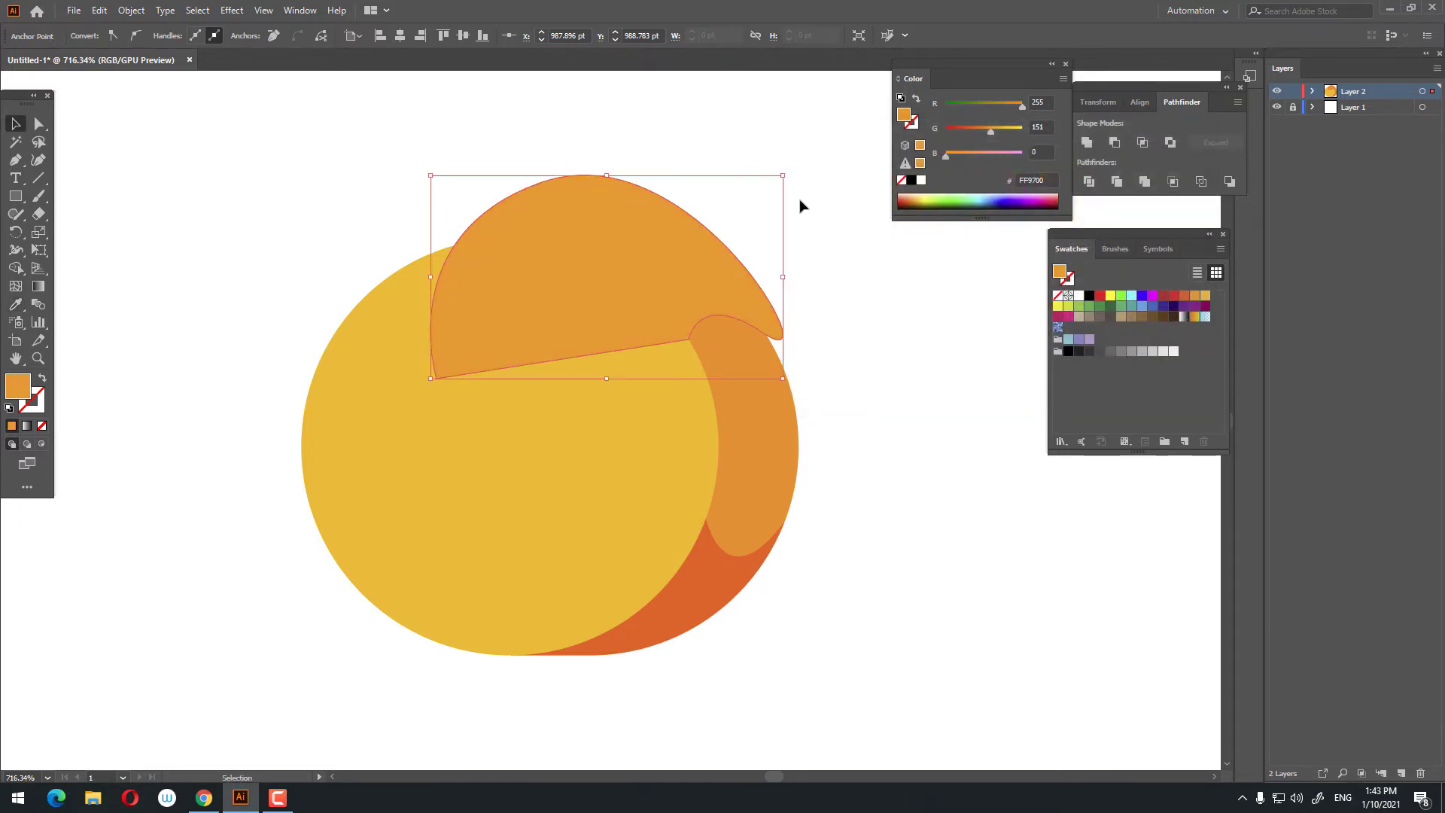
{"action": "left_click", "coordinate": [745, 353]}
{"action": "right_click", "coordinate": [745, 354]}
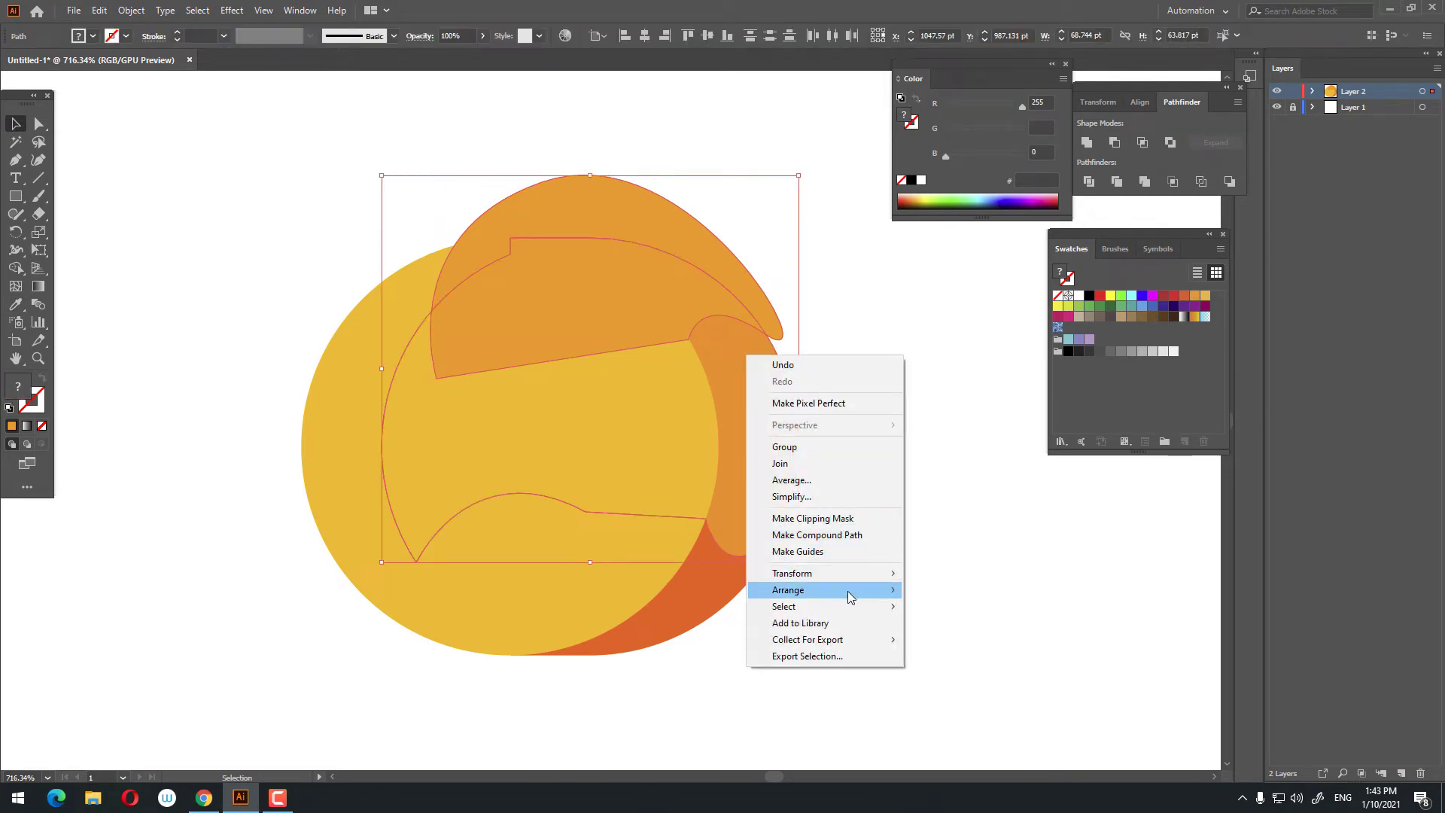
{"action": "left_click", "coordinate": [967, 642]}
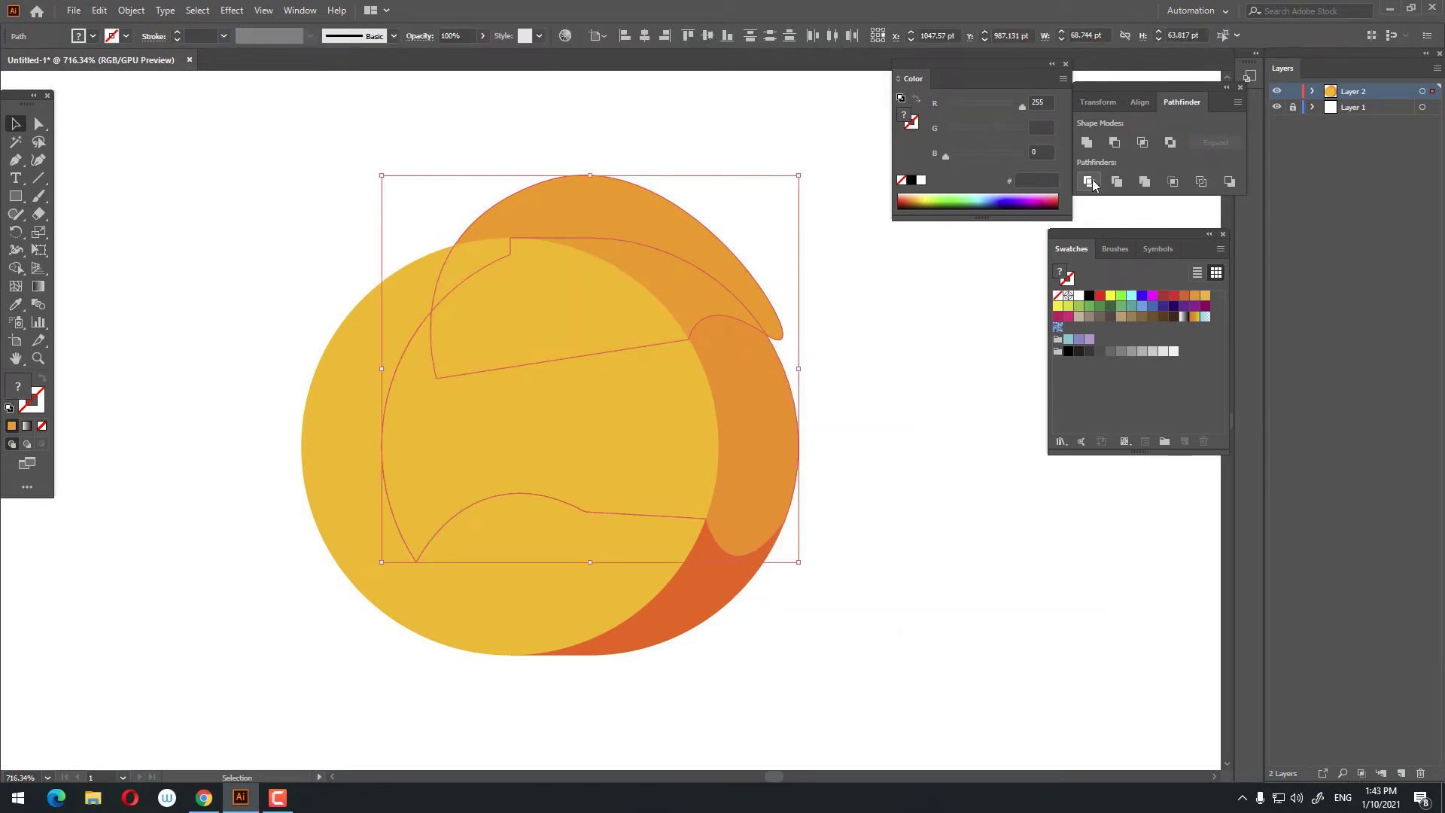
{"action": "left_click", "coordinate": [1089, 183]}
{"action": "right_click", "coordinate": [757, 260]}
{"action": "left_click", "coordinate": [837, 385]}
{"action": "left_click", "coordinate": [774, 319]}
{"action": "key", "text": "Delete"}
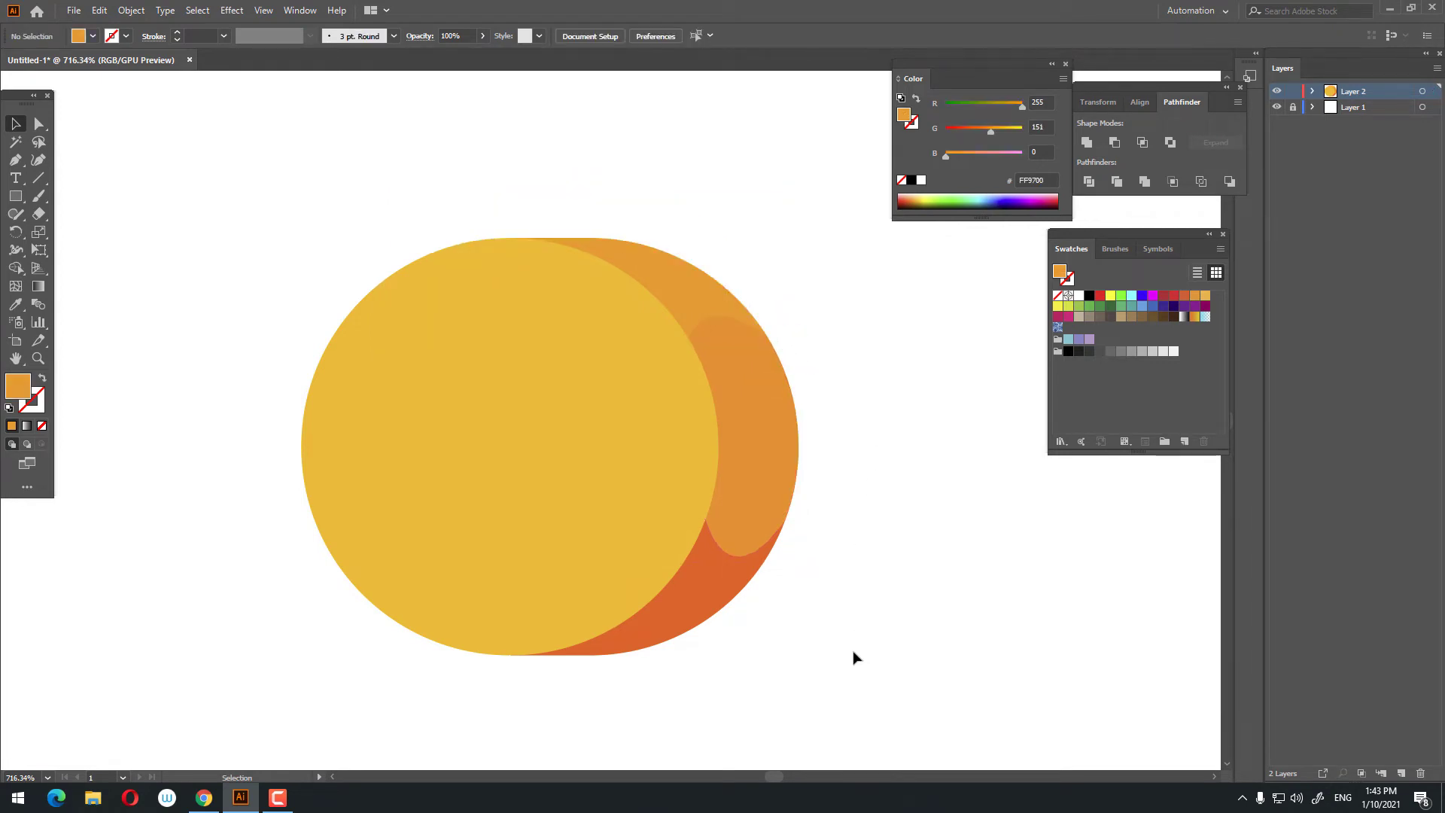
Group all the coin pieces together.
{"action": "left_click_drag", "start_coordinate": [855, 655], "coordinate": [726, 253]}
{"action": "right_click", "coordinate": [783, 390]}
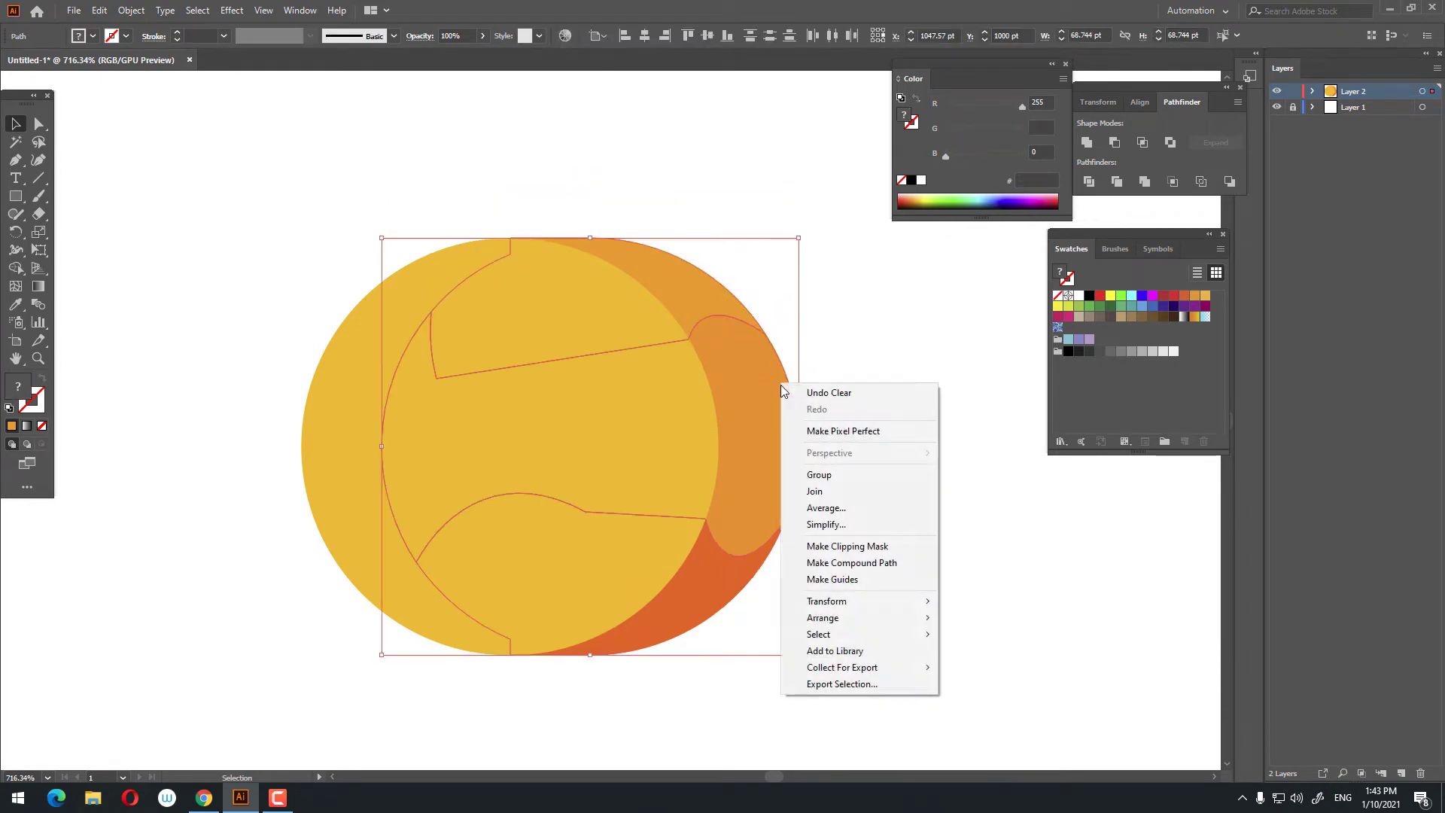
{"action": "left_click", "coordinate": [837, 474]}
{"action": "left_click", "coordinate": [842, 399]}
{"action": "key", "text": "z"}
{"action": "left_click", "coordinate": [504, 341], "text": "alt"}
{"action": "left_click", "coordinate": [653, 402]}
{"action": "left_click_drag", "start_coordinate": [654, 401], "coordinate": [517, 375]}
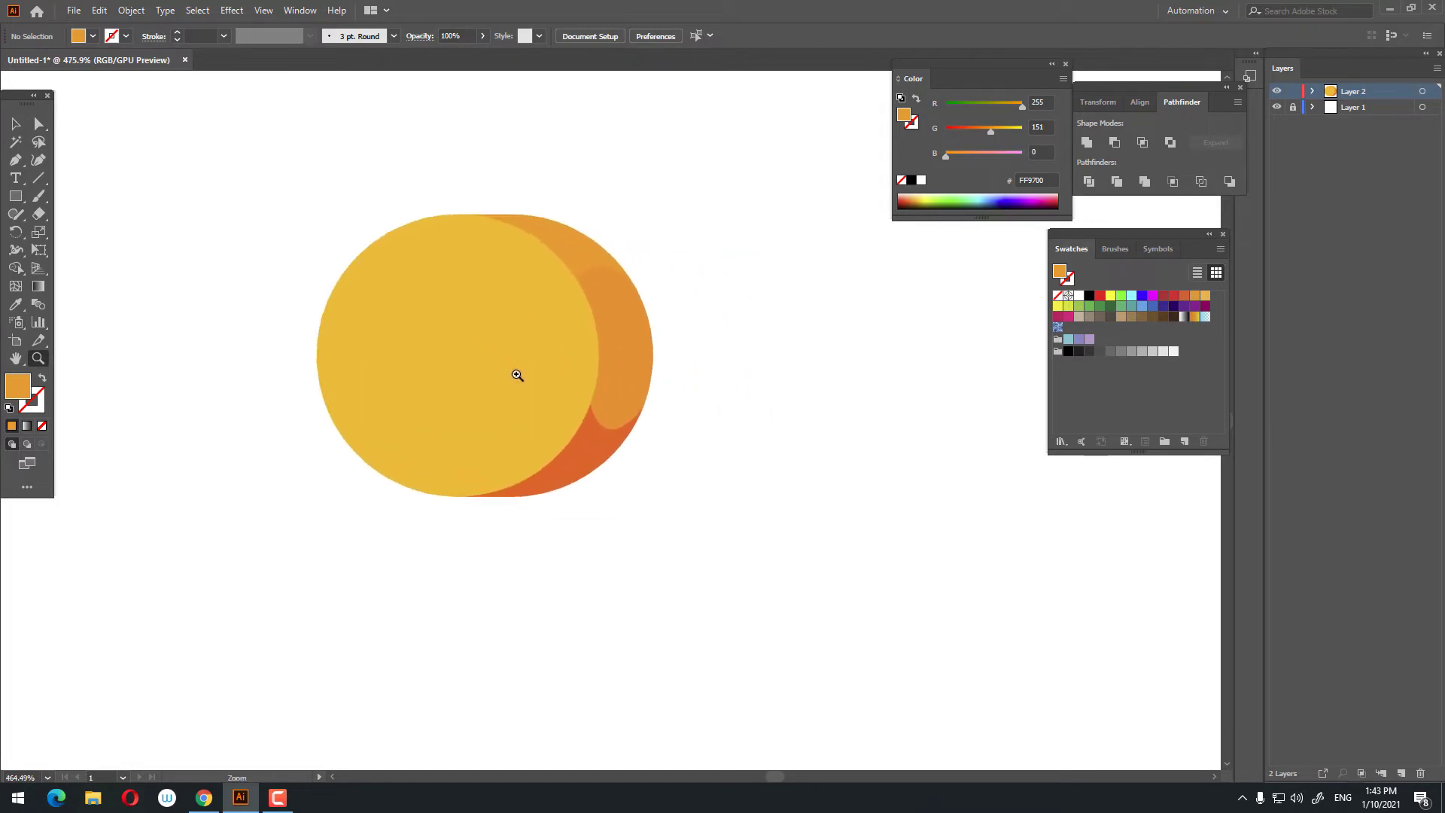
{"action": "left_click", "coordinate": [517, 374]}
Paste a copy of the coin face in back and shrink it to about 51.5 pt.
{"action": "key", "text": "v"}
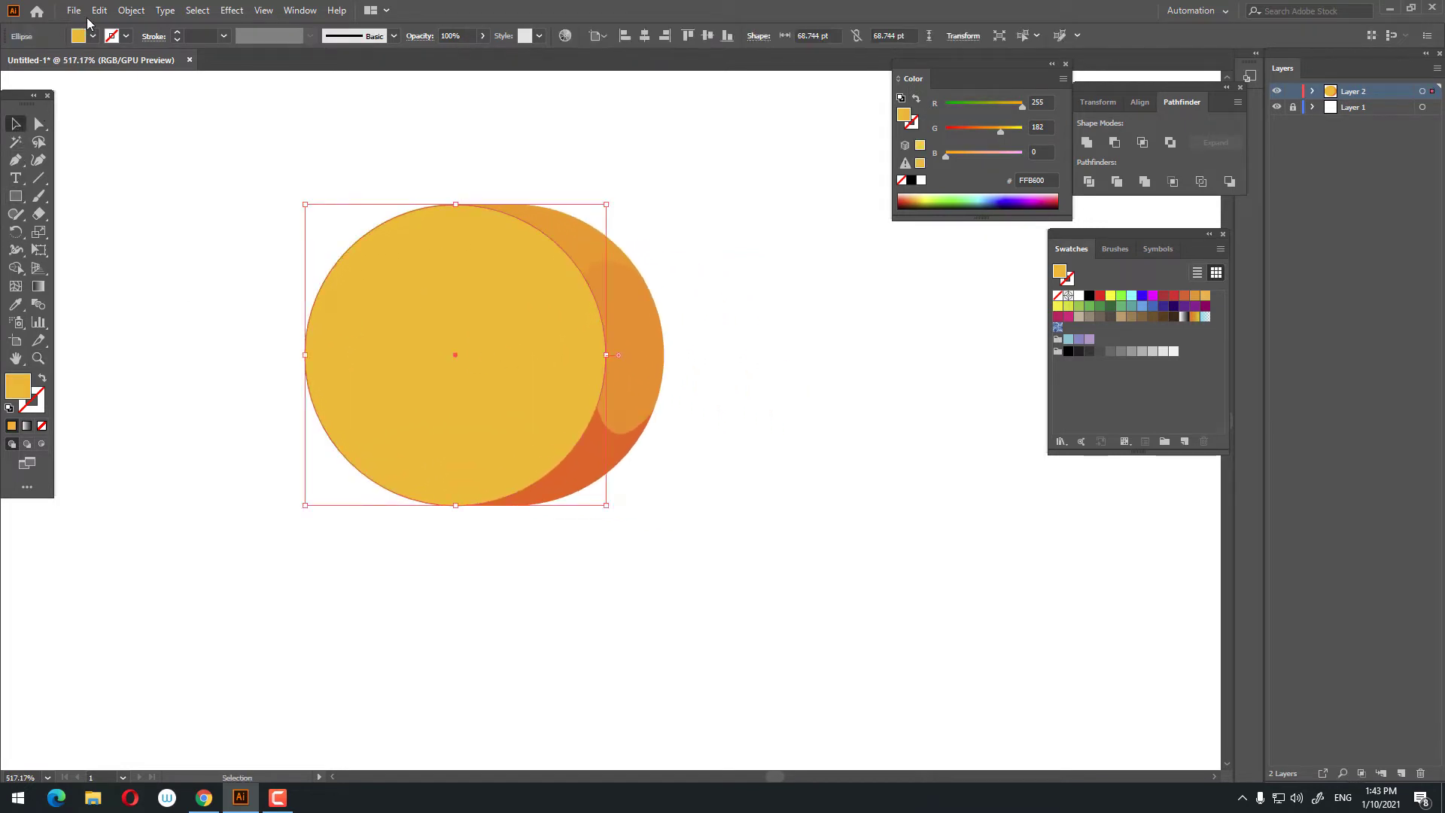
{"action": "left_click", "coordinate": [98, 10]}
{"action": "left_click", "coordinate": [150, 82]}
{"action": "left_click", "coordinate": [99, 10]}
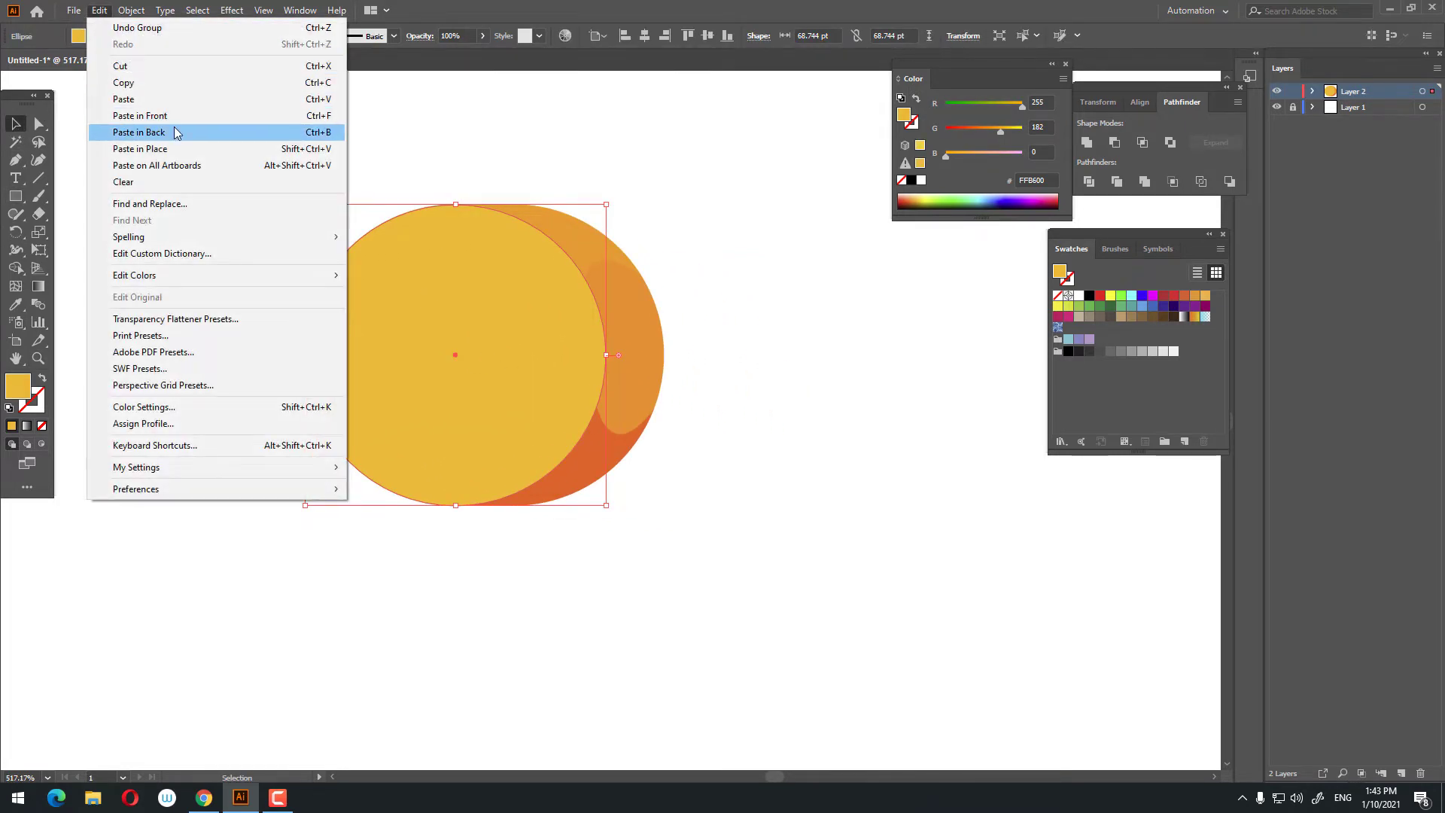
{"action": "left_click", "coordinate": [175, 132]}
{"action": "left_click_drag", "start_coordinate": [606, 504], "coordinate": [565, 478]}
{"action": "key", "text": "z"}
{"action": "left_click_drag", "start_coordinate": [368, 222], "coordinate": [414, 253]}
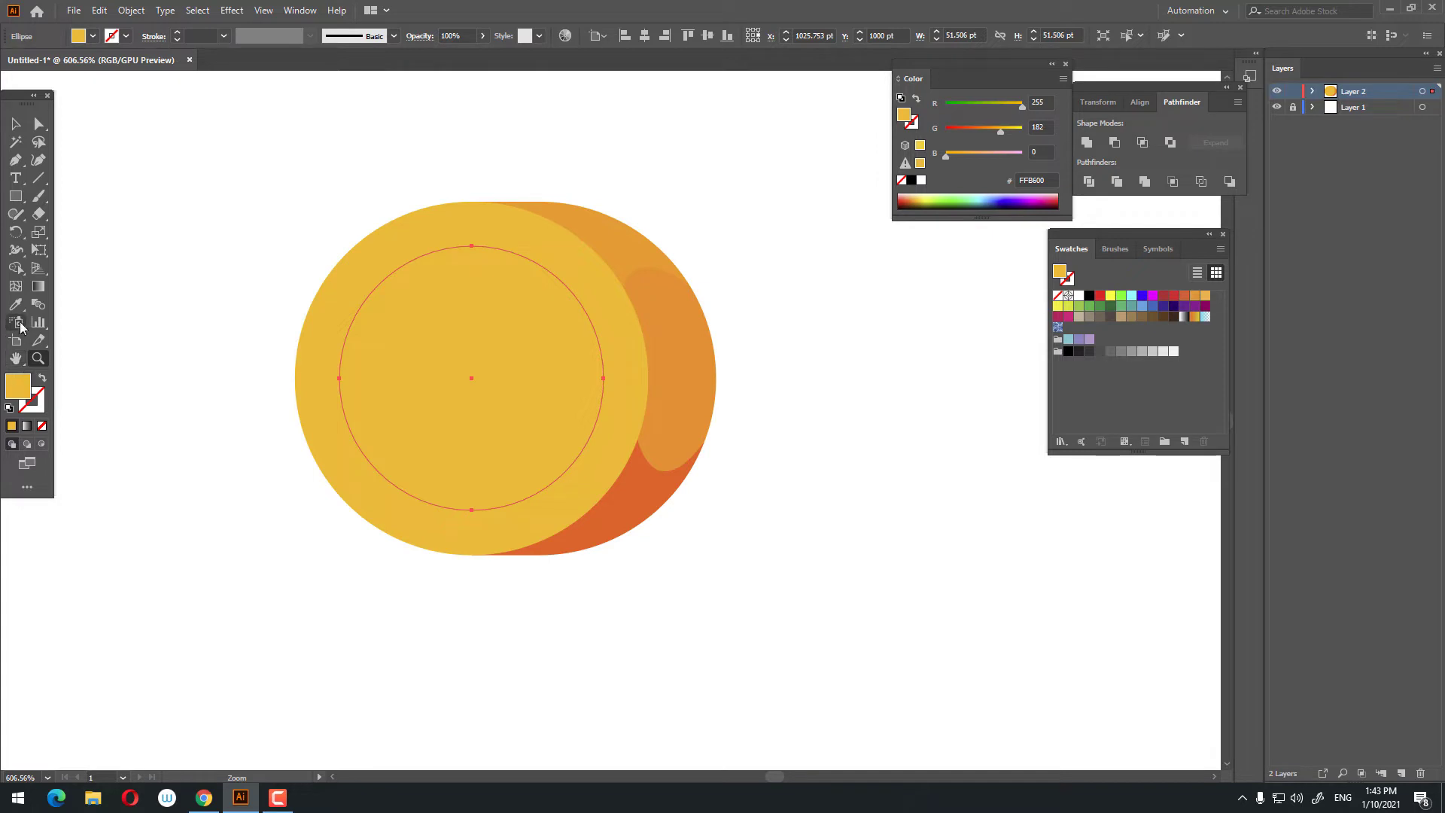
Turn the inner circle into an orange outline ring with a 5 pt stroke.
{"action": "left_click", "coordinate": [592, 221]}
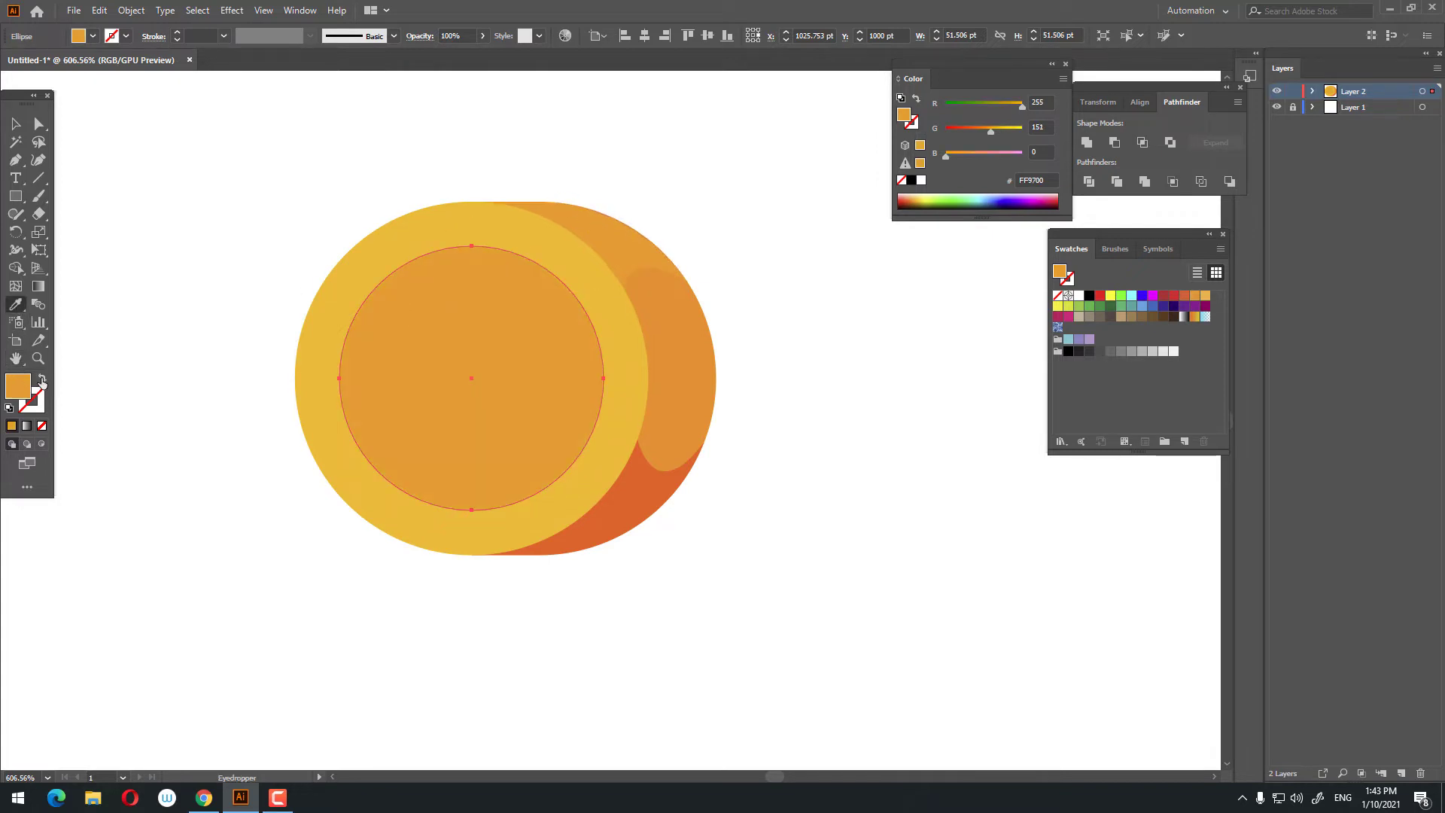
{"action": "left_click", "coordinate": [41, 380]}
{"action": "left_click", "coordinate": [16, 127]}
{"action": "left_click", "coordinate": [177, 31]}
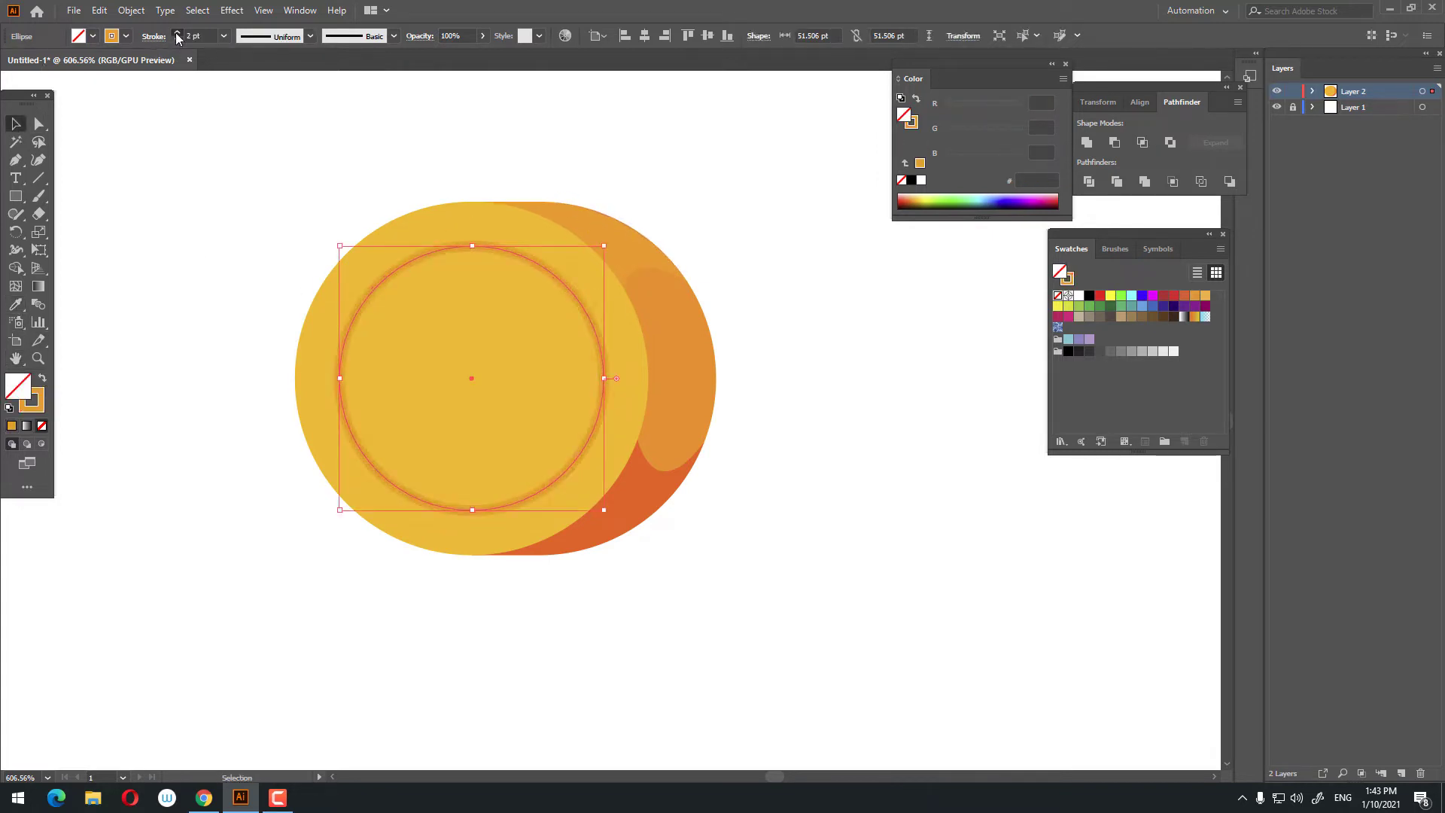
{"action": "key", "text": "z"}
{"action": "left_click", "coordinate": [477, 357]}
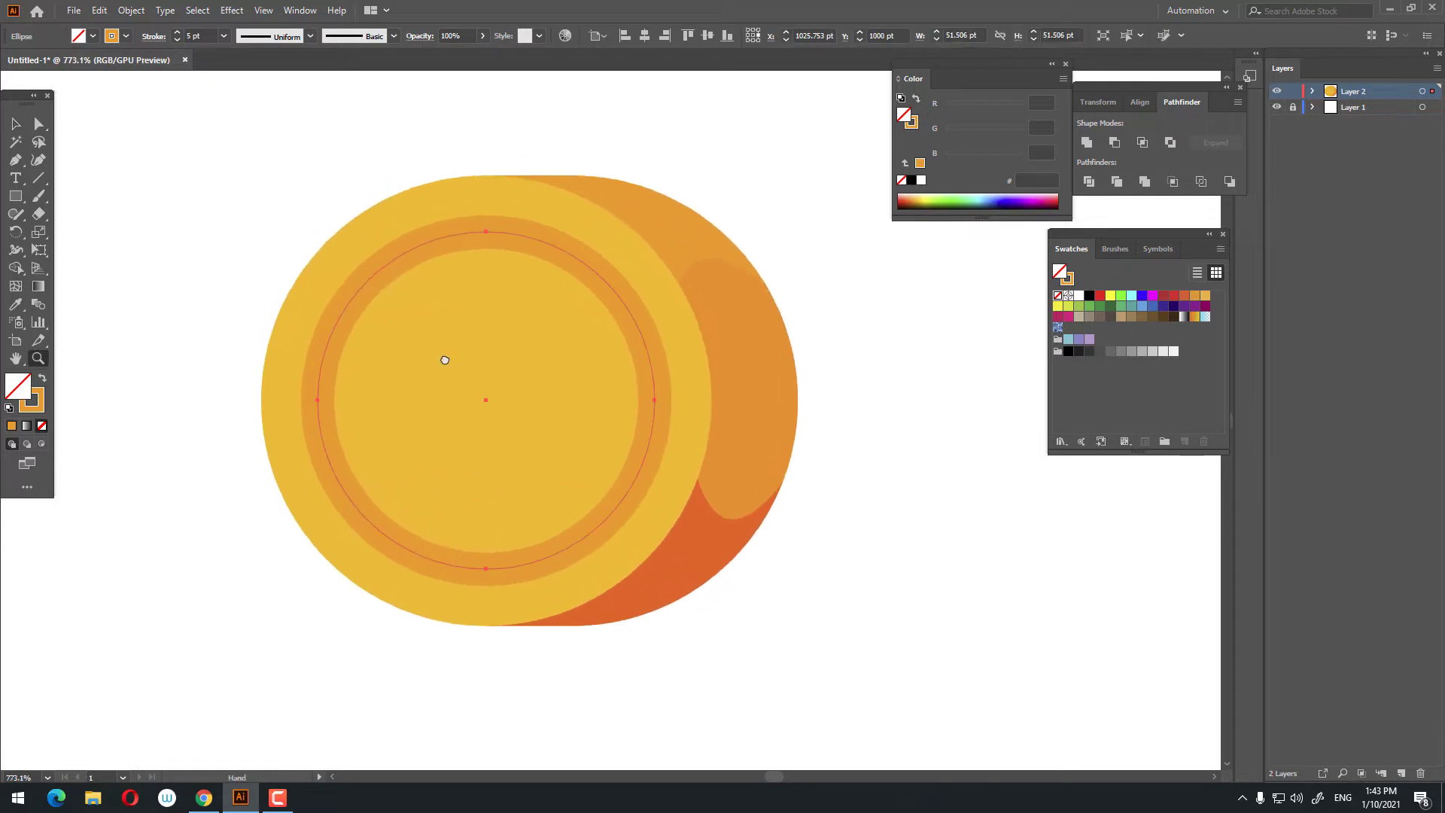
{"action": "left_click", "coordinate": [444, 363]}
{"action": "left_click_drag", "start_coordinate": [645, 383], "coordinate": [422, 296]}
{"action": "key", "text": "v"}
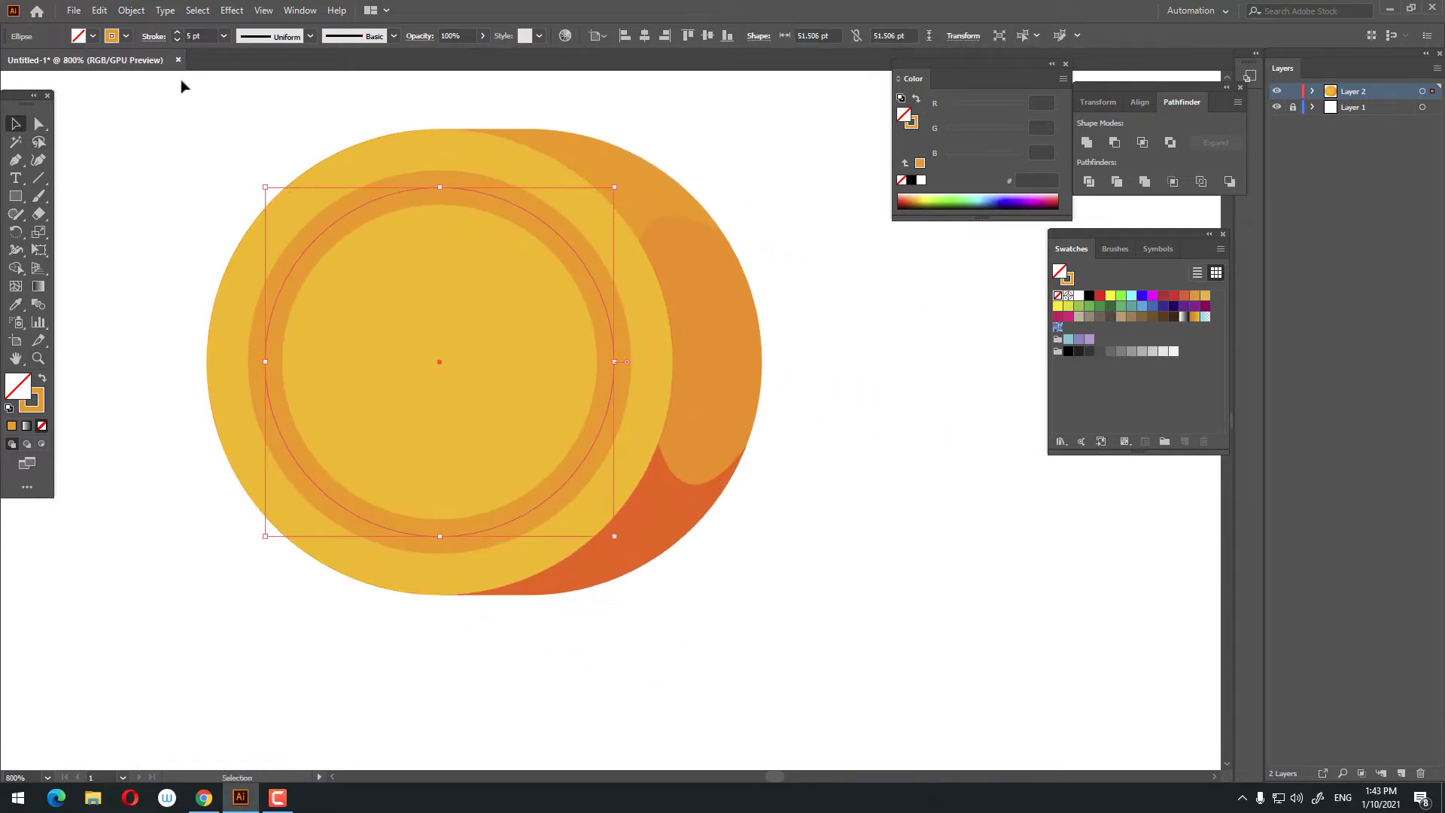
Paste a copy of the ring in front and set its stroke to E86B05.
{"action": "left_click", "coordinate": [100, 11]}
{"action": "left_click", "coordinate": [121, 81]}
{"action": "left_click", "coordinate": [100, 10]}
{"action": "left_click", "coordinate": [150, 113]}
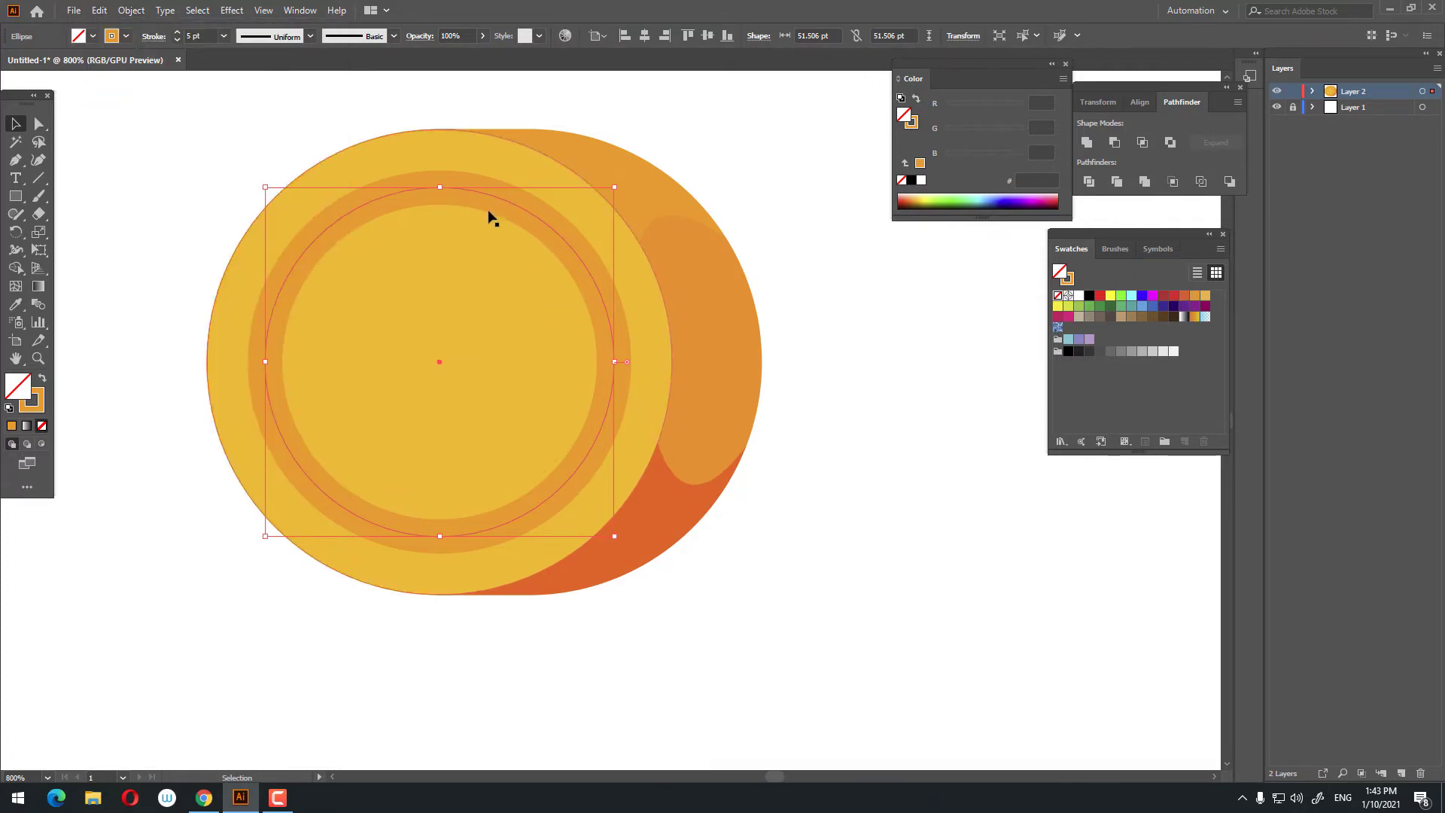
{"action": "double_click", "coordinate": [38, 400]}
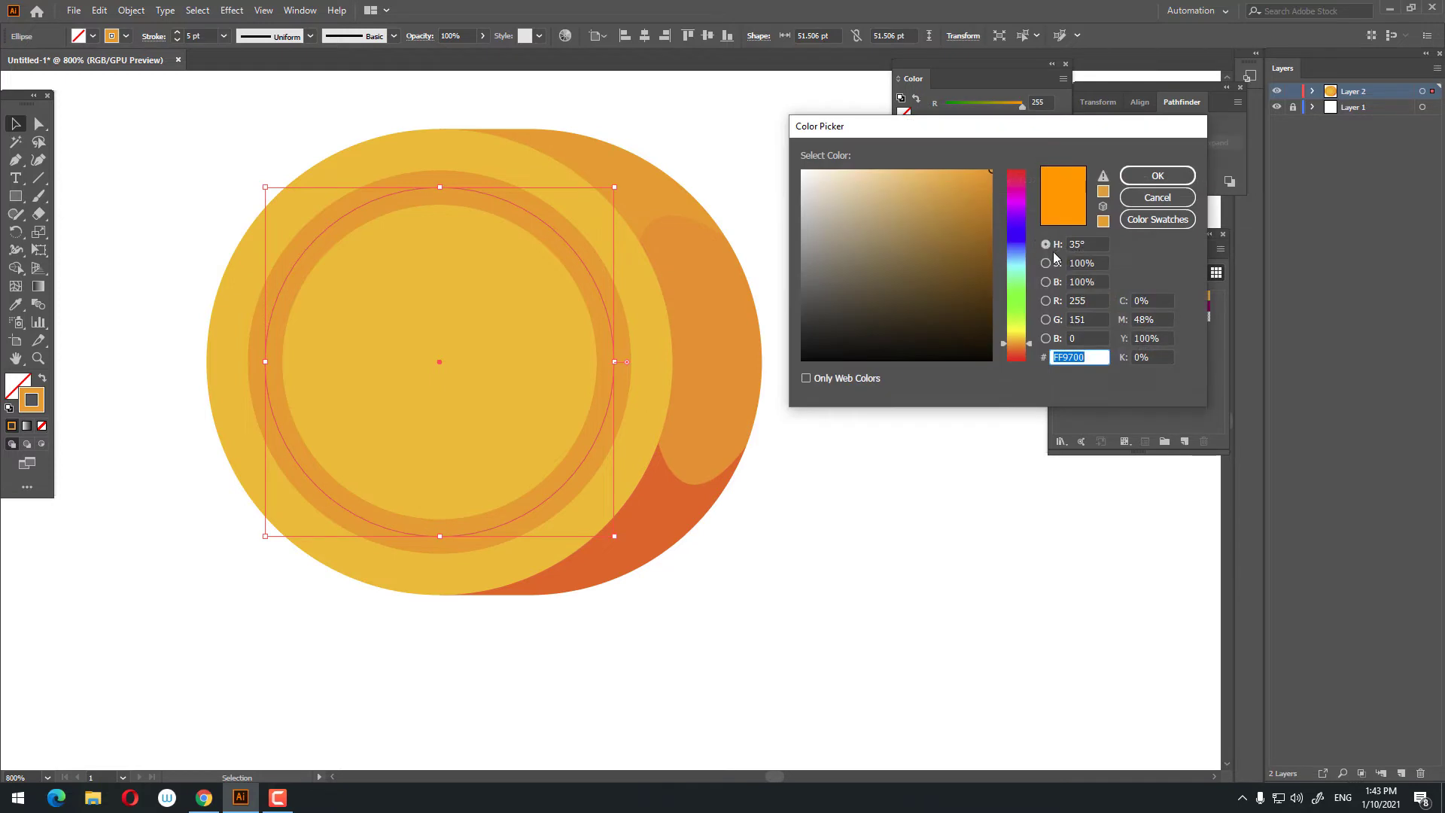
{"action": "left_click_drag", "start_coordinate": [1020, 346], "coordinate": [1017, 351]}
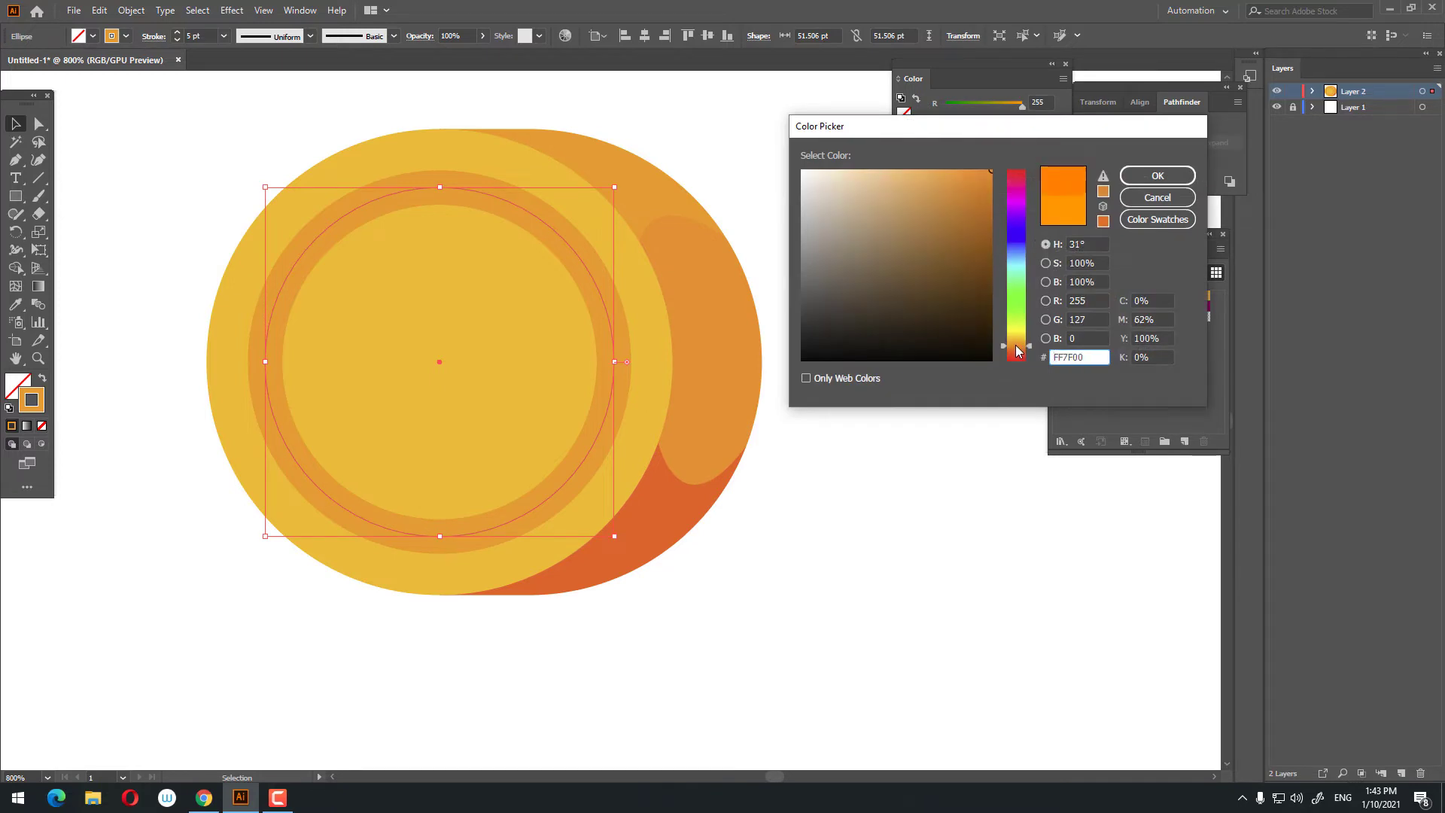
{"action": "left_click", "coordinate": [1158, 178]}
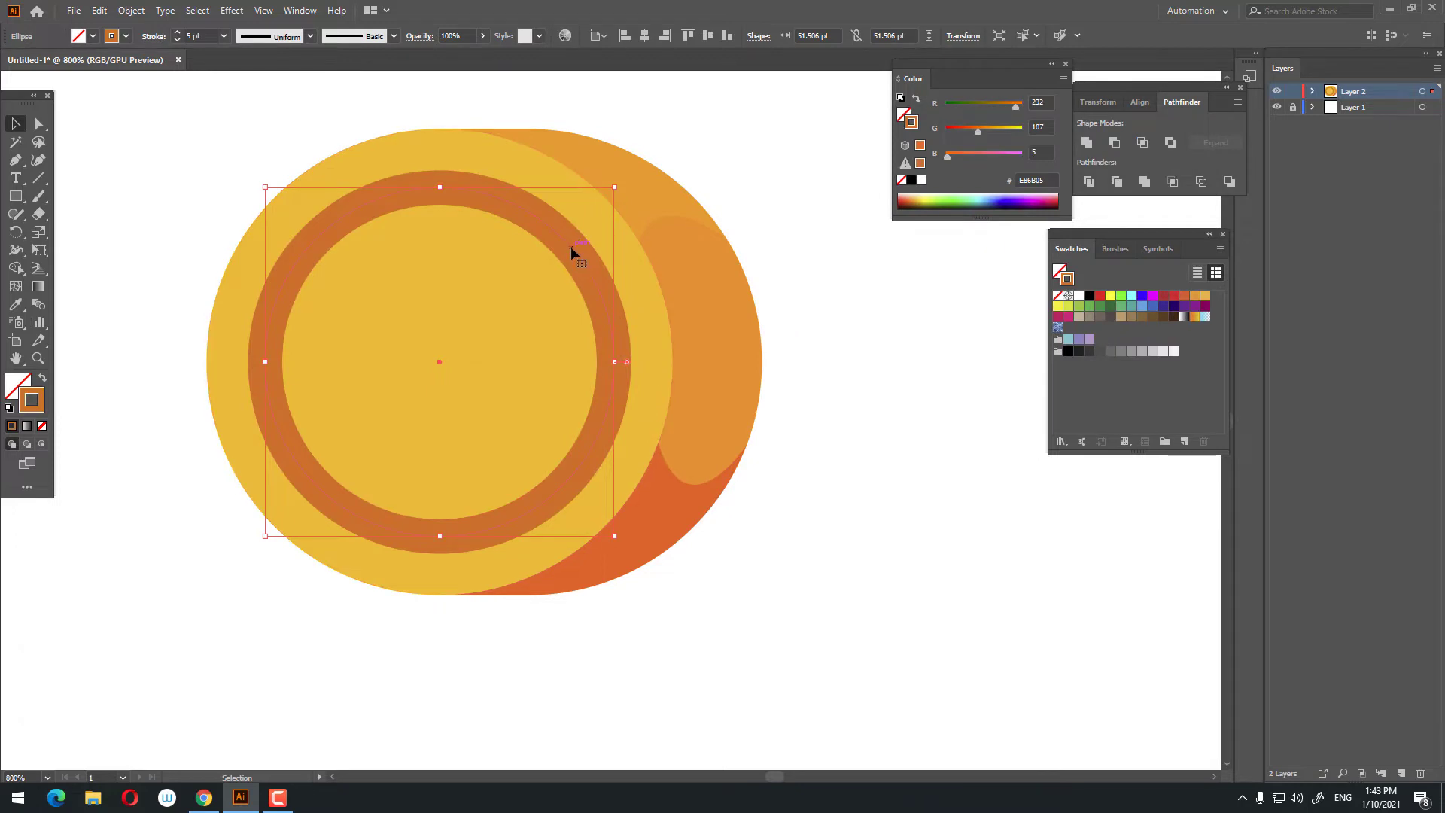
{"action": "double_click", "coordinate": [570, 246]}
Delete the dark ring's lower and right anchors, keeping only the top-left arc.
{"action": "left_click", "coordinate": [40, 125]}
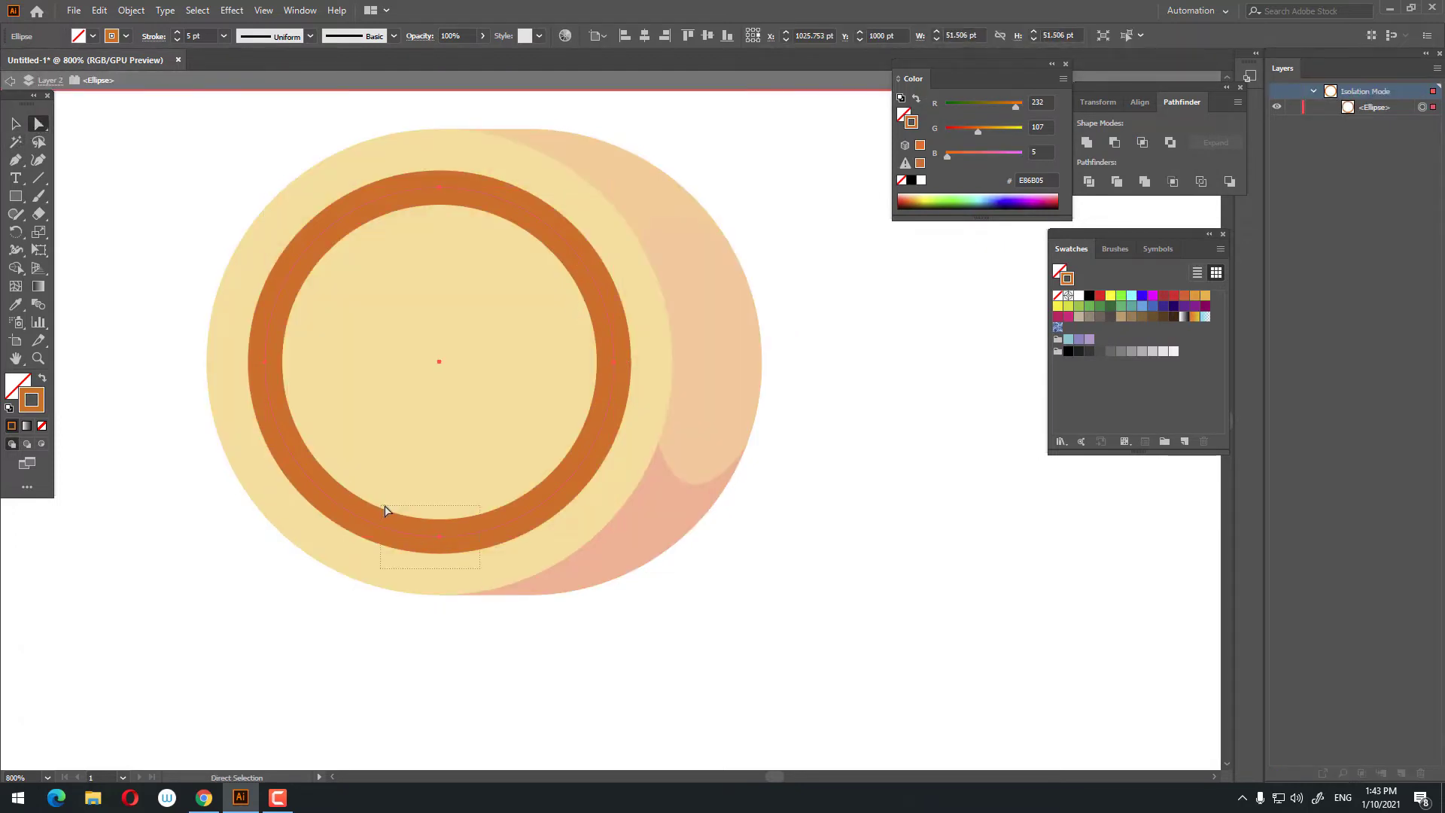
{"action": "left_click_drag", "start_coordinate": [385, 511], "coordinate": [384, 511]}
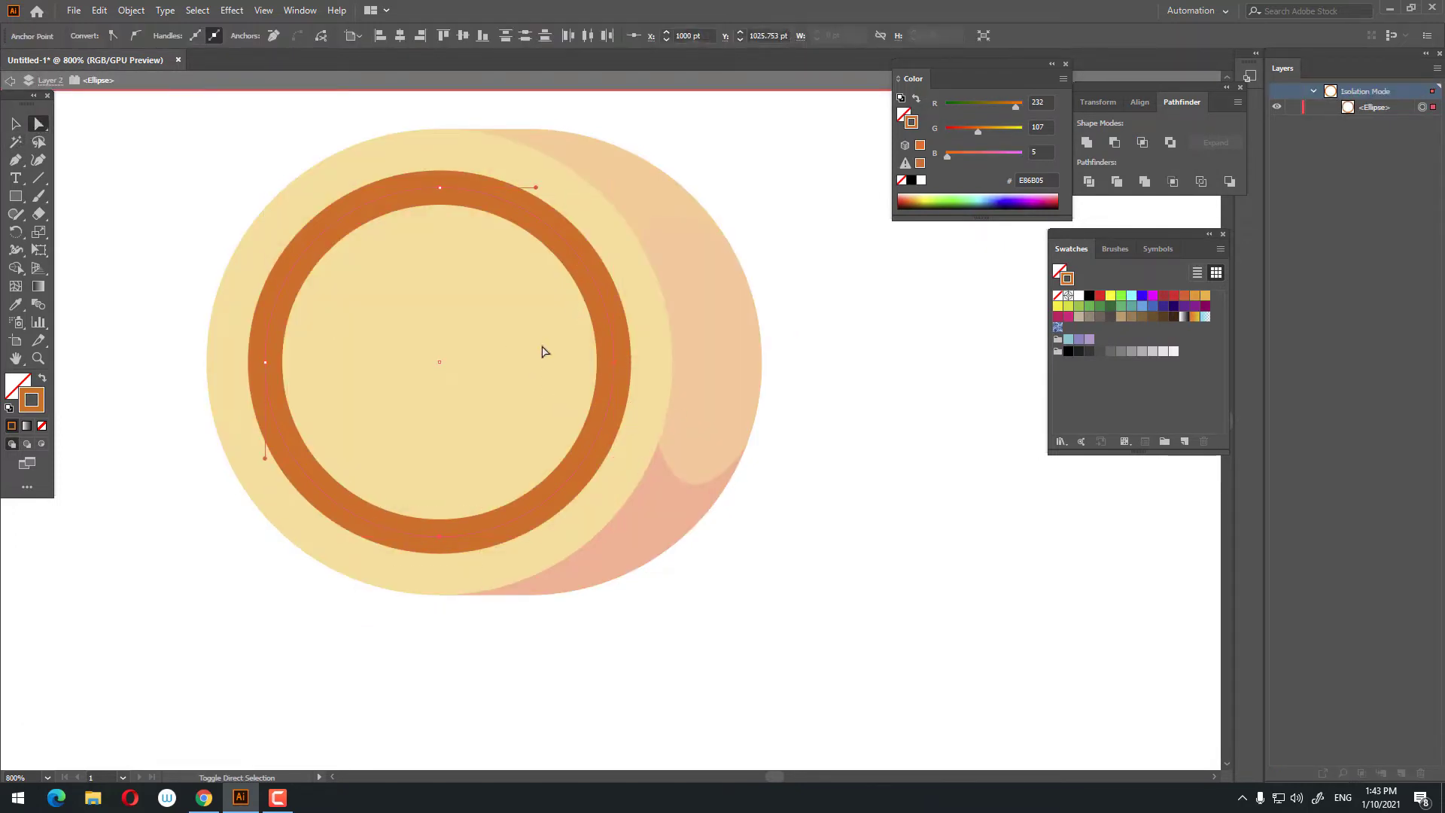
{"action": "key", "text": "Delete"}
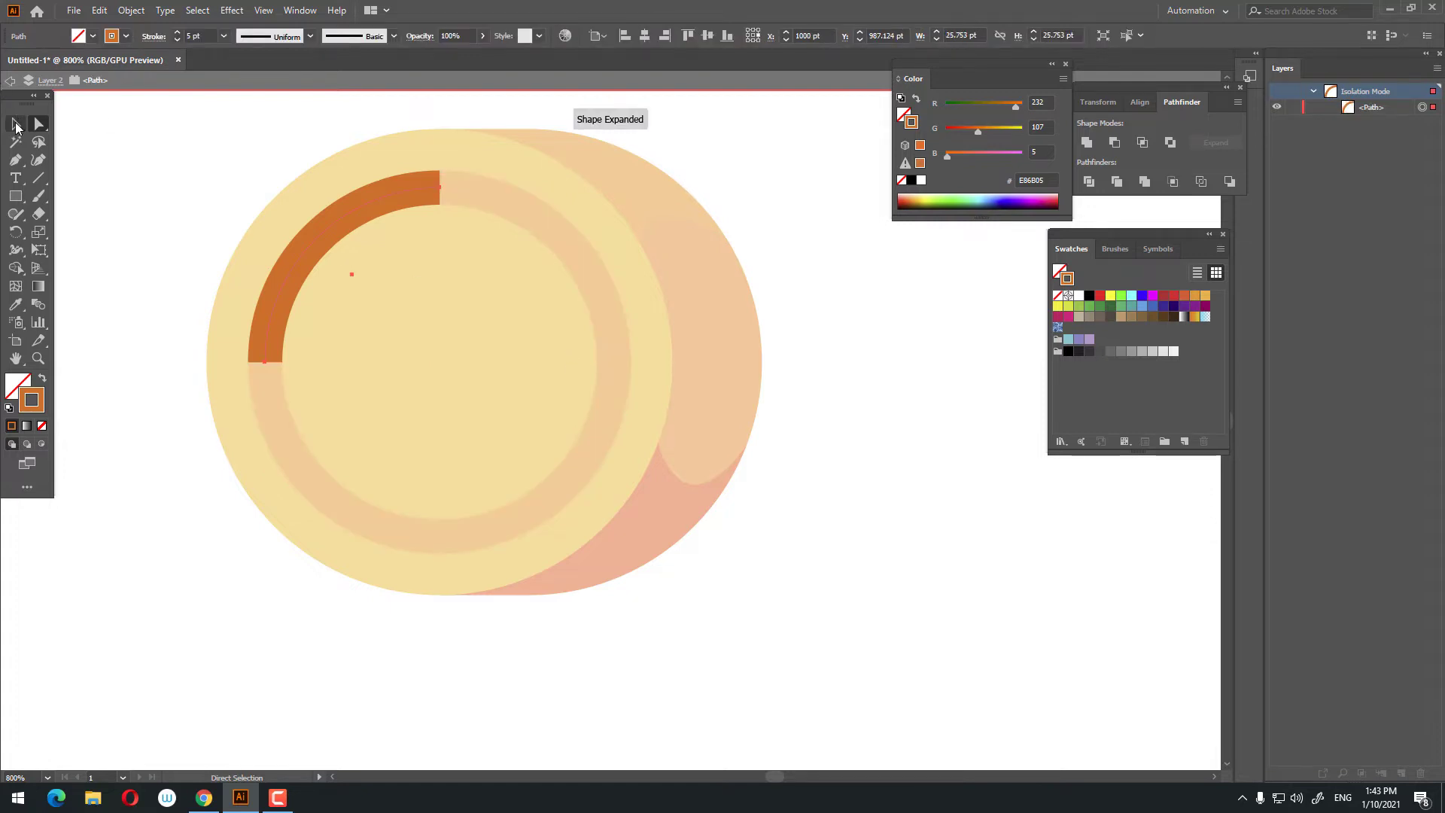
{"action": "left_click", "coordinate": [16, 125]}
{"action": "double_click", "coordinate": [884, 532]}
Cut the ring ellipse, paste it back in front, and give it a #FFCC88 stroke.
{"action": "key", "text": "z"}
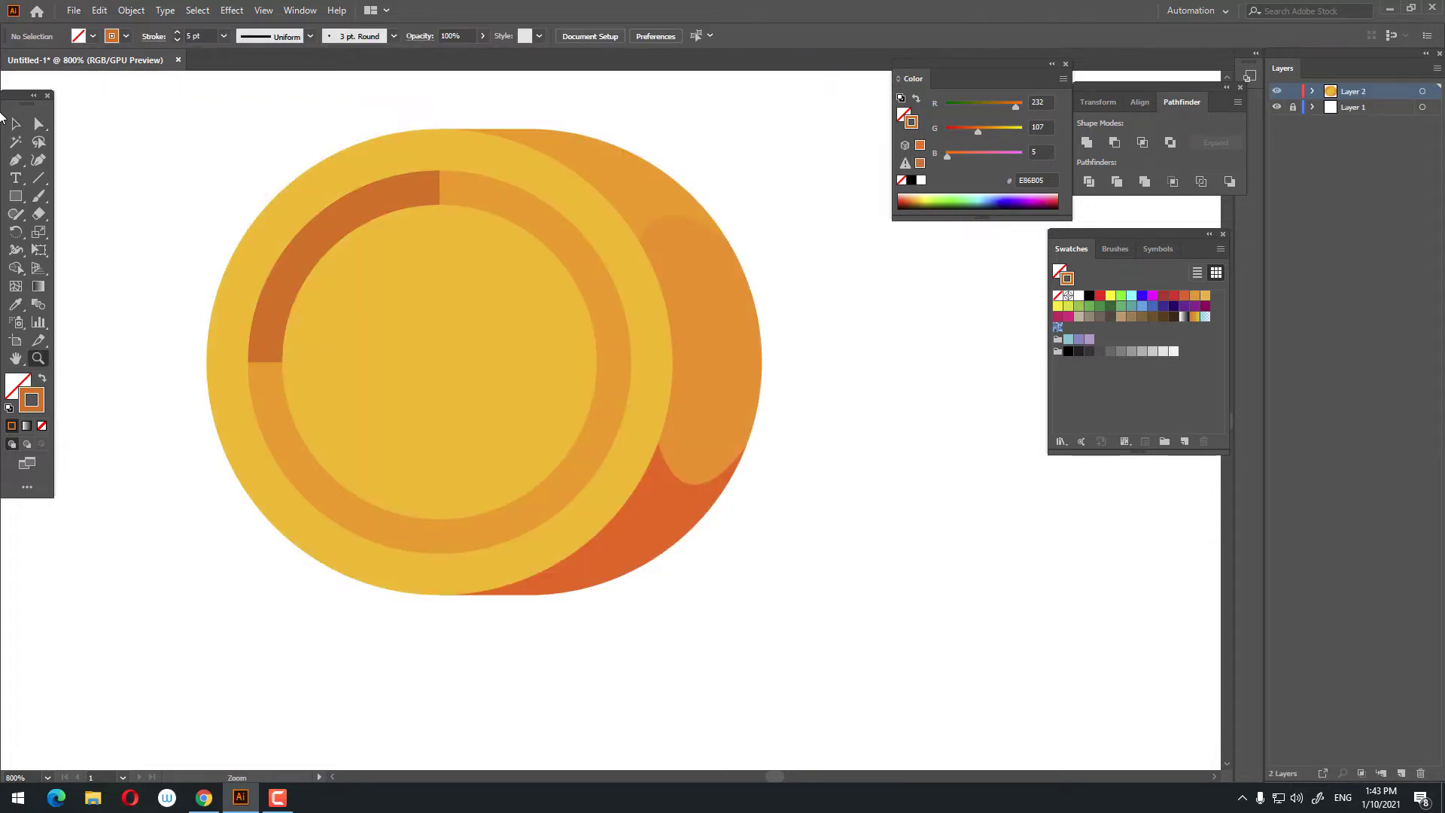
{"action": "left_click", "coordinate": [16, 125]}
{"action": "left_click", "coordinate": [561, 256]}
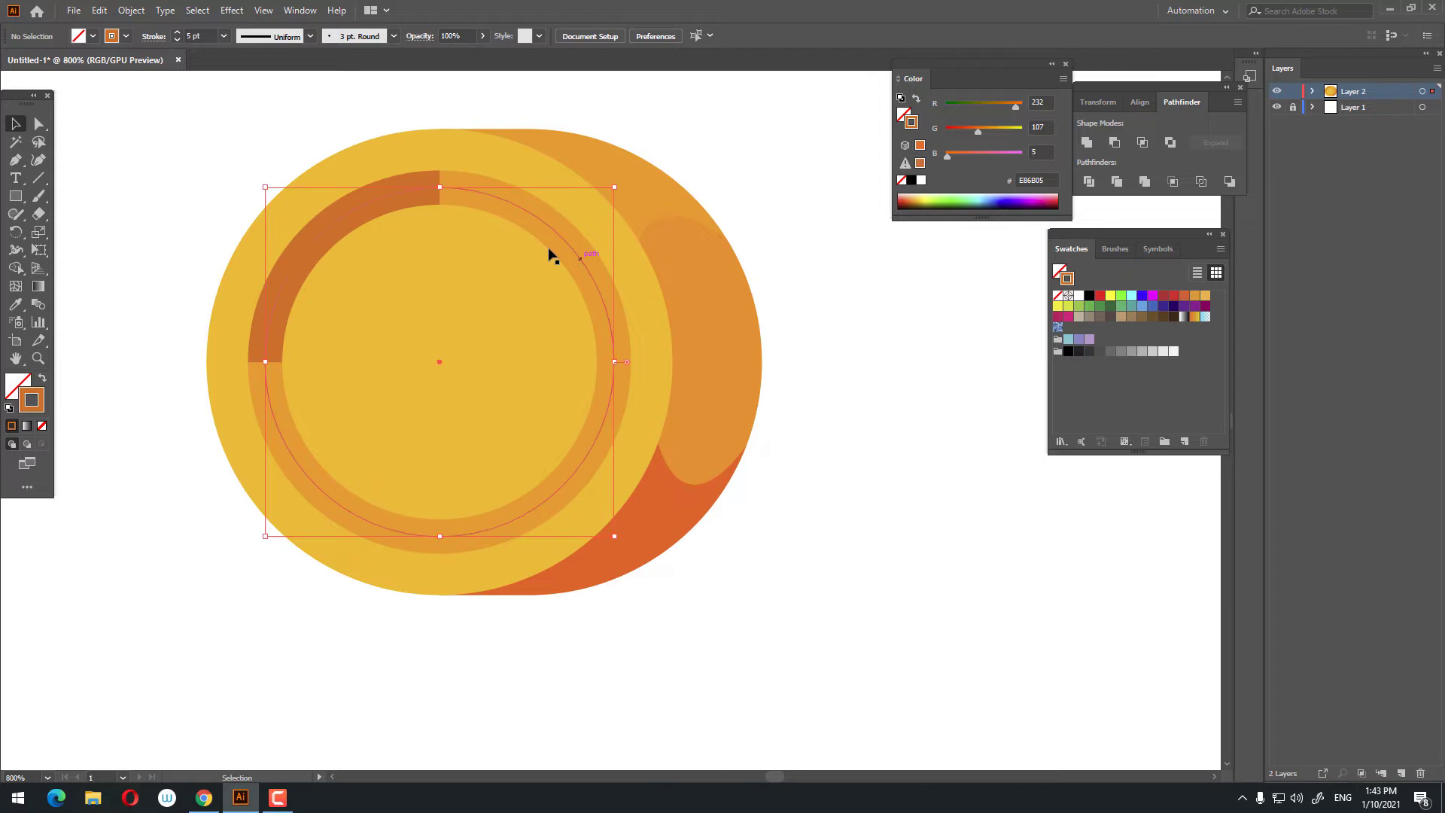
{"action": "left_click", "coordinate": [99, 10]}
{"action": "left_click", "coordinate": [132, 67]}
{"action": "left_click", "coordinate": [100, 11]}
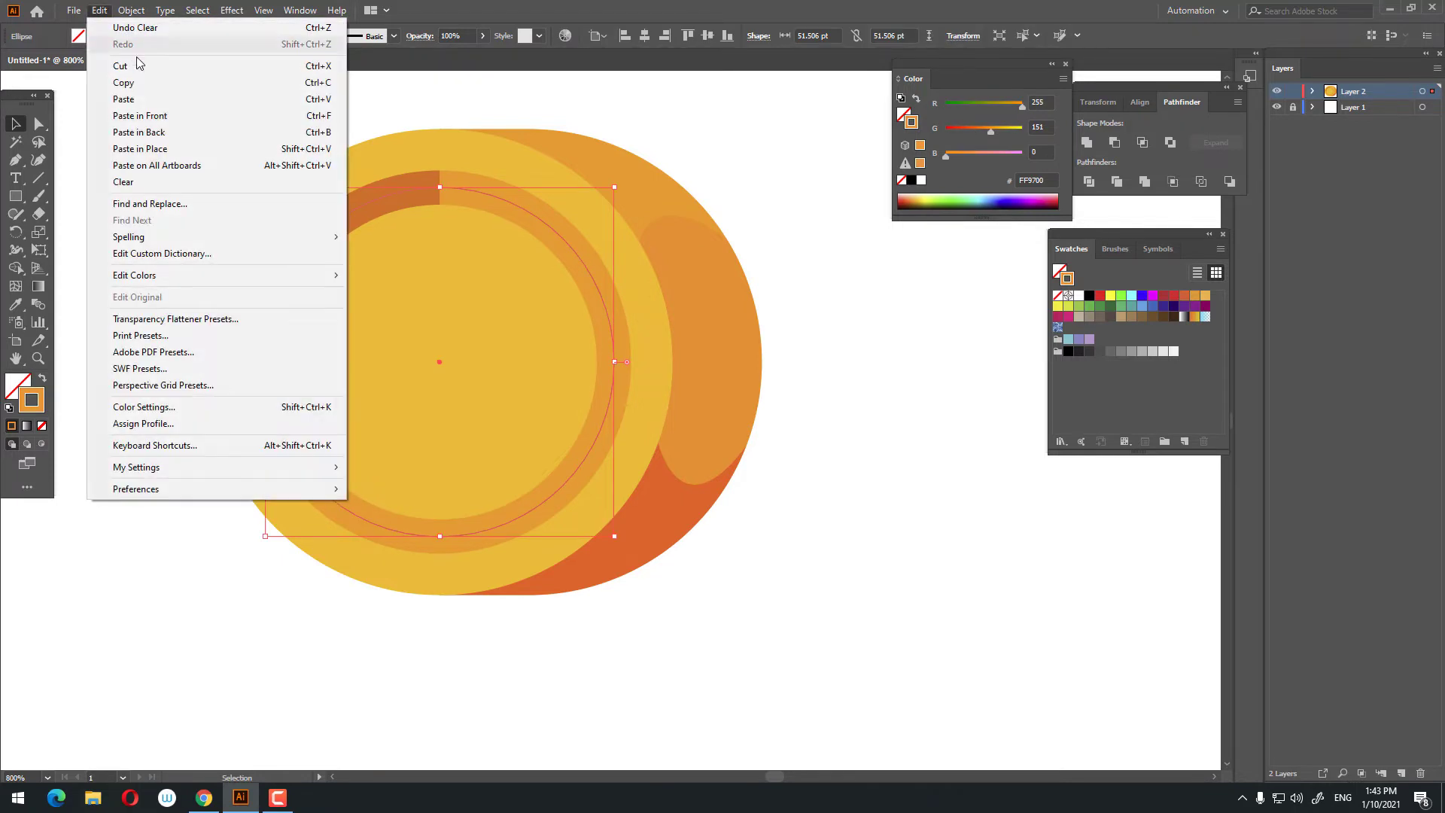
{"action": "left_click", "coordinate": [144, 115]}
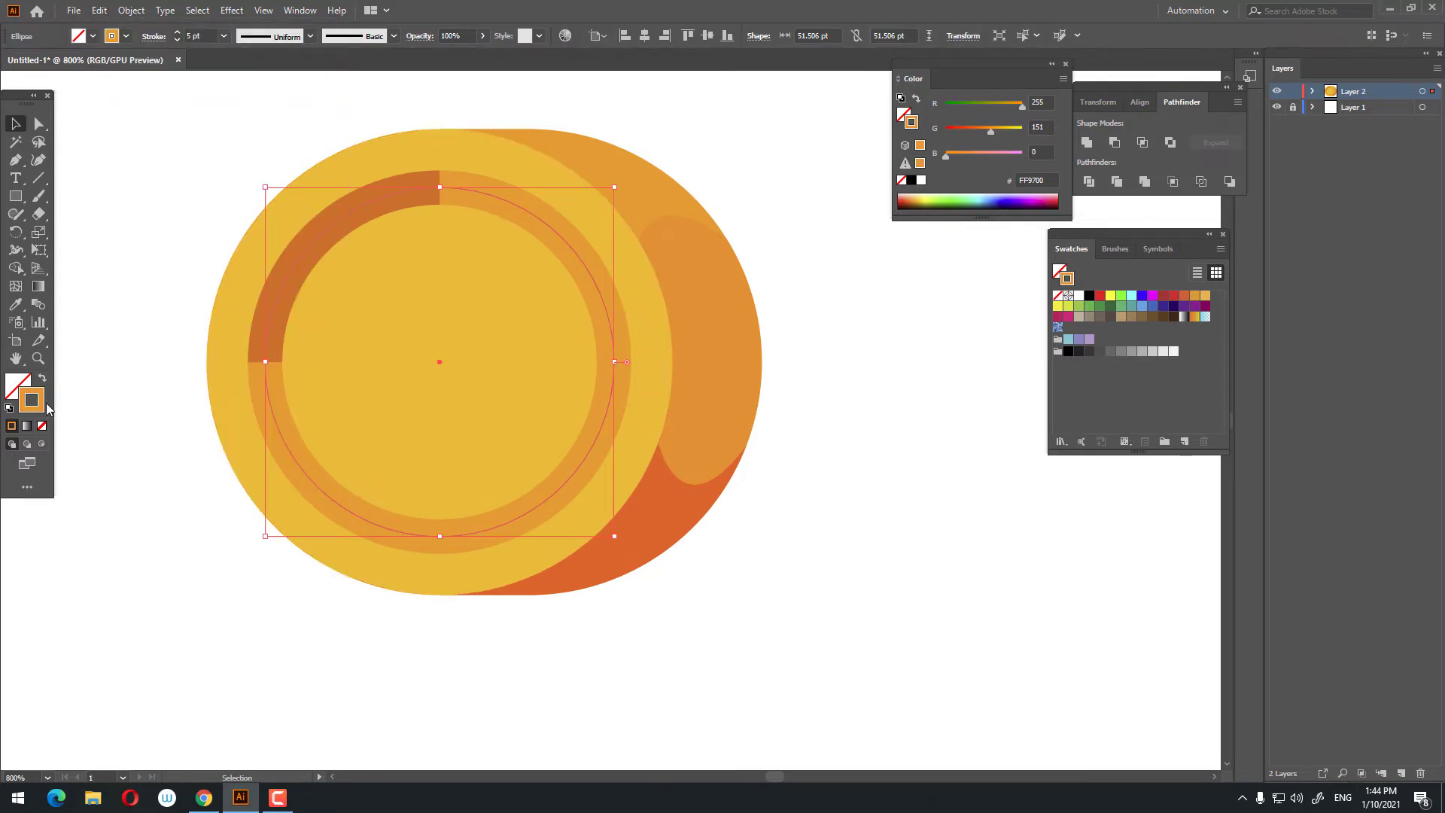
{"action": "double_click", "coordinate": [31, 401]}
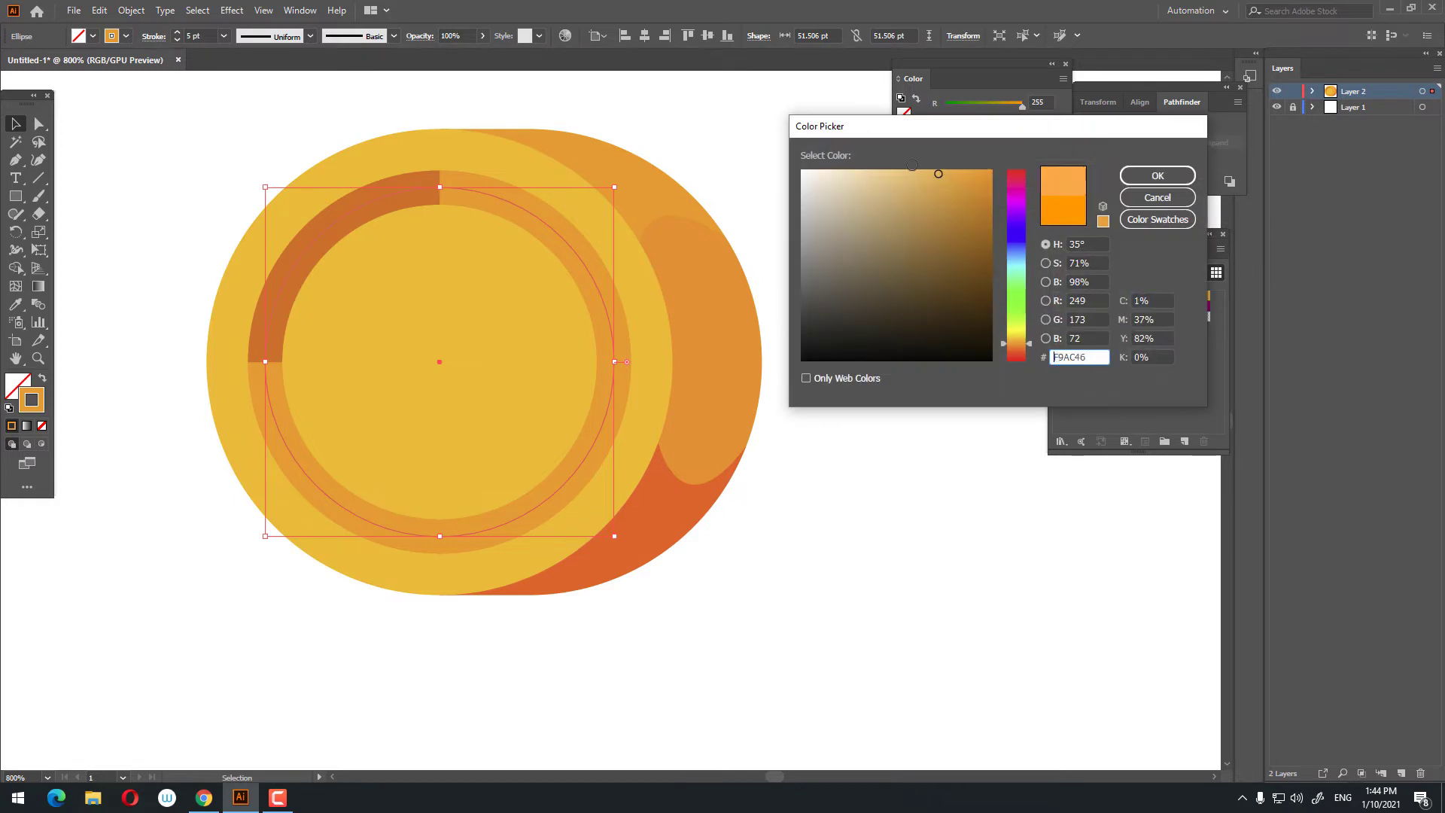
{"action": "type", "text": "FFCC88"}
{"action": "left_click", "coordinate": [1158, 177]}
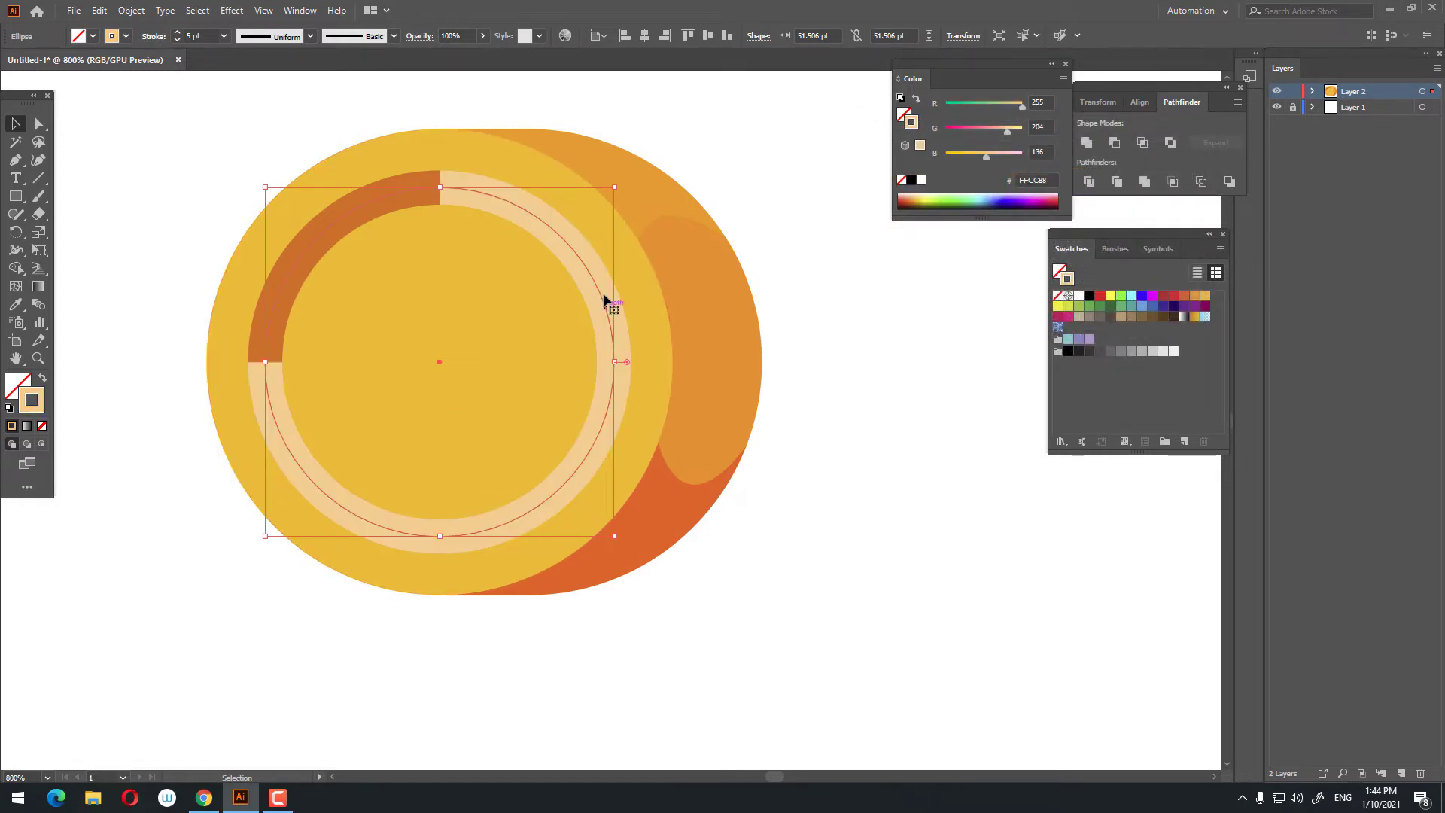
Delete the peach ring's top and left anchors, leaving a lower-right highlight arc.
{"action": "double_click", "coordinate": [603, 292]}
{"action": "left_click", "coordinate": [39, 124]}
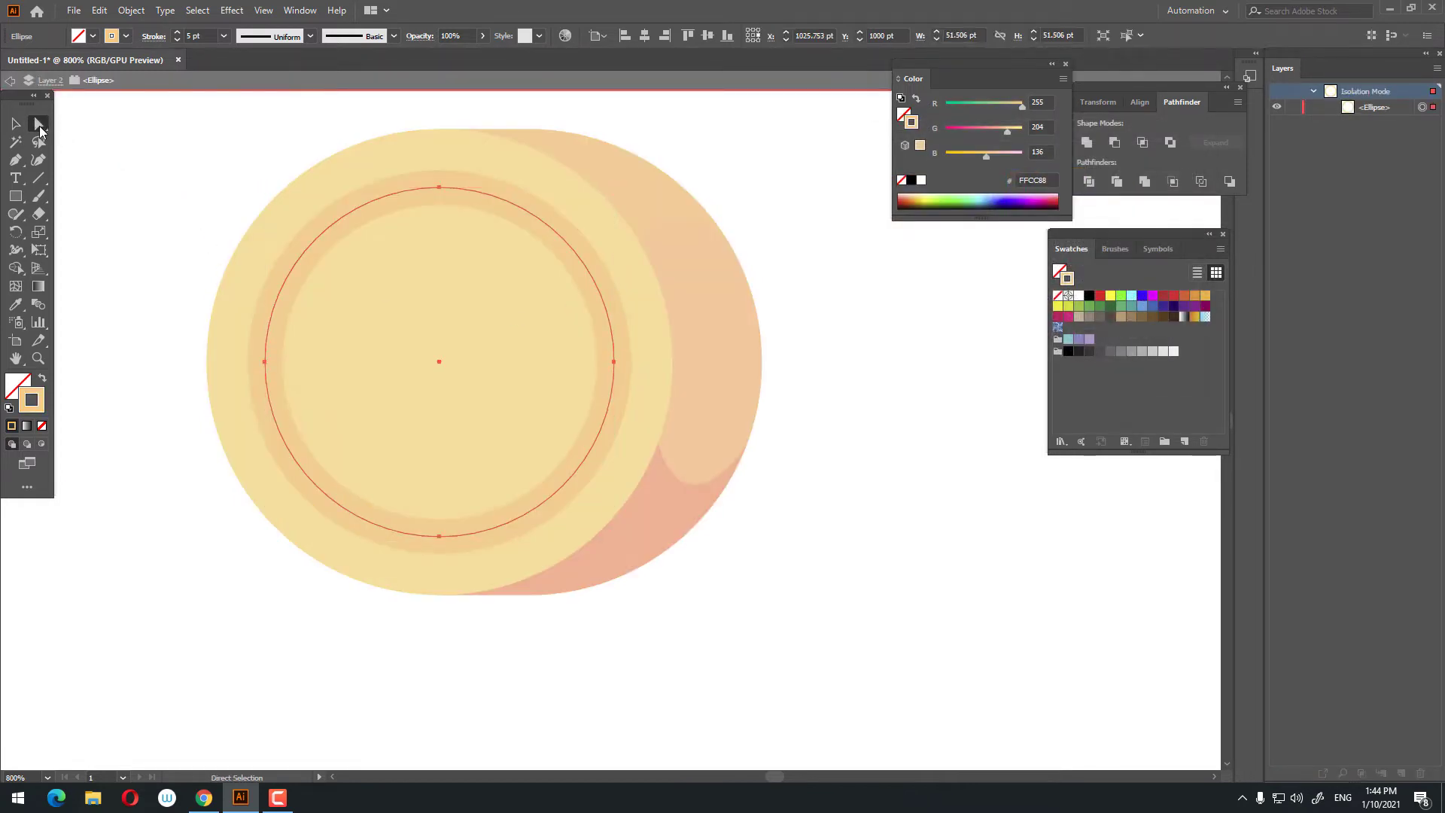
{"action": "left_click_drag", "start_coordinate": [150, 145], "coordinate": [529, 393]}
{"action": "key", "text": "Delete"}
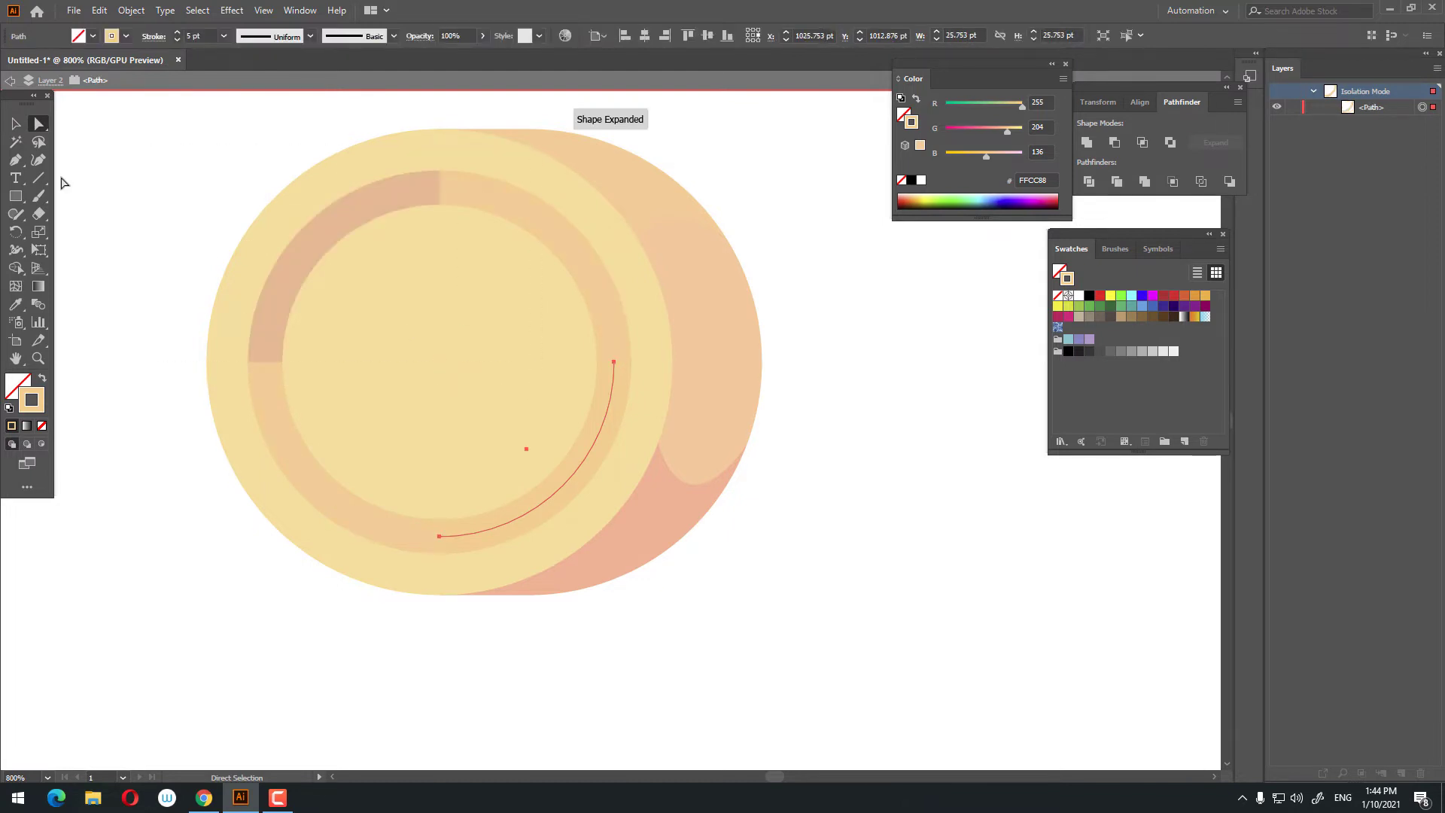
{"action": "left_click", "coordinate": [15, 124]}
{"action": "double_click", "coordinate": [956, 584]}
{"action": "scroll", "coordinate": [776, 500], "scroll_direction": "down", "scroll_amount": 3}
{"action": "scroll", "coordinate": [655, 462], "scroll_direction": "down", "scroll_amount": 2}
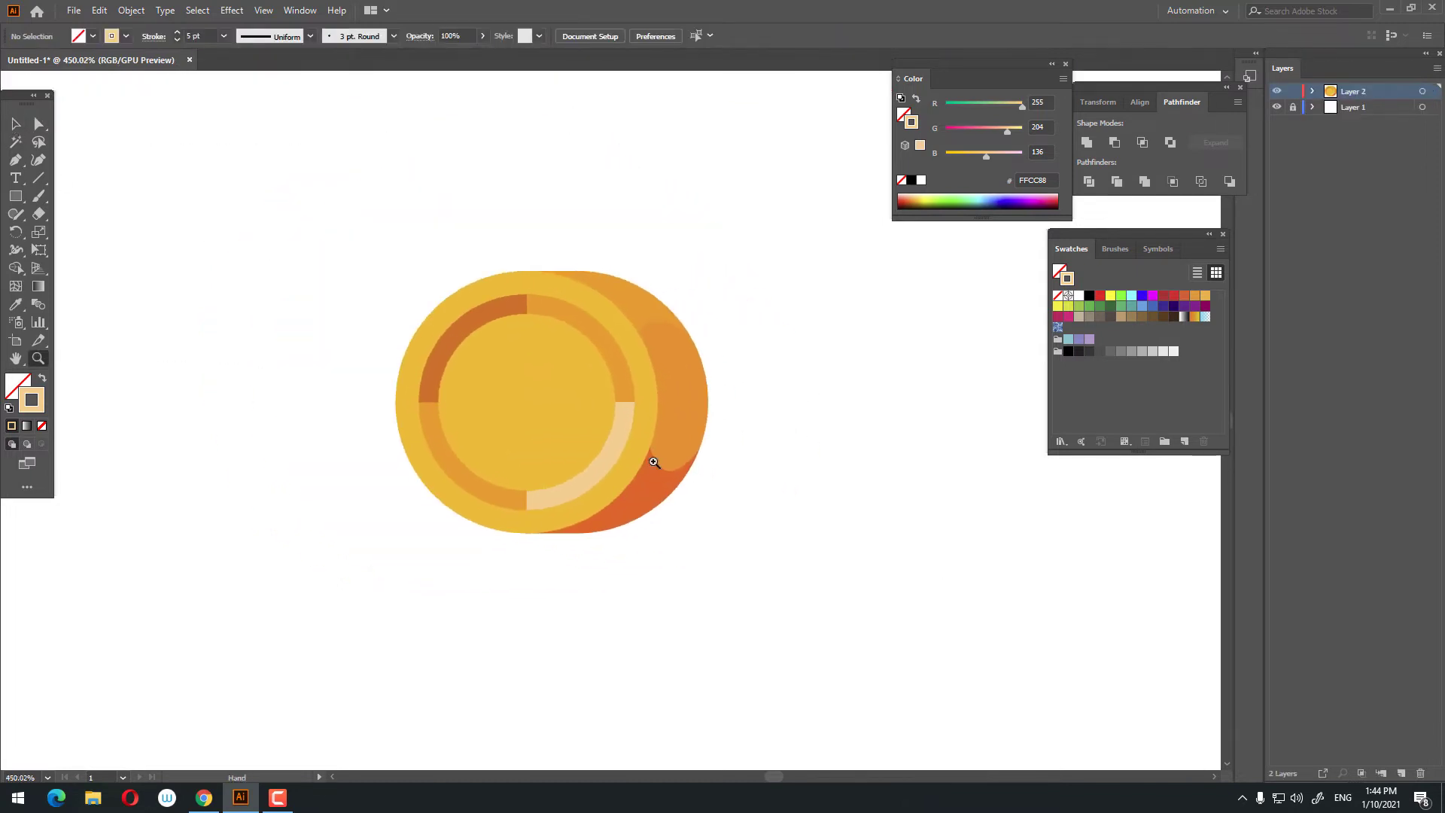
{"action": "key", "text": "z"}
{"action": "scroll", "coordinate": [554, 419], "scroll_direction": "up", "scroll_amount": 2}
{"action": "scroll", "coordinate": [487, 420], "scroll_direction": "up", "scroll_amount": 1}
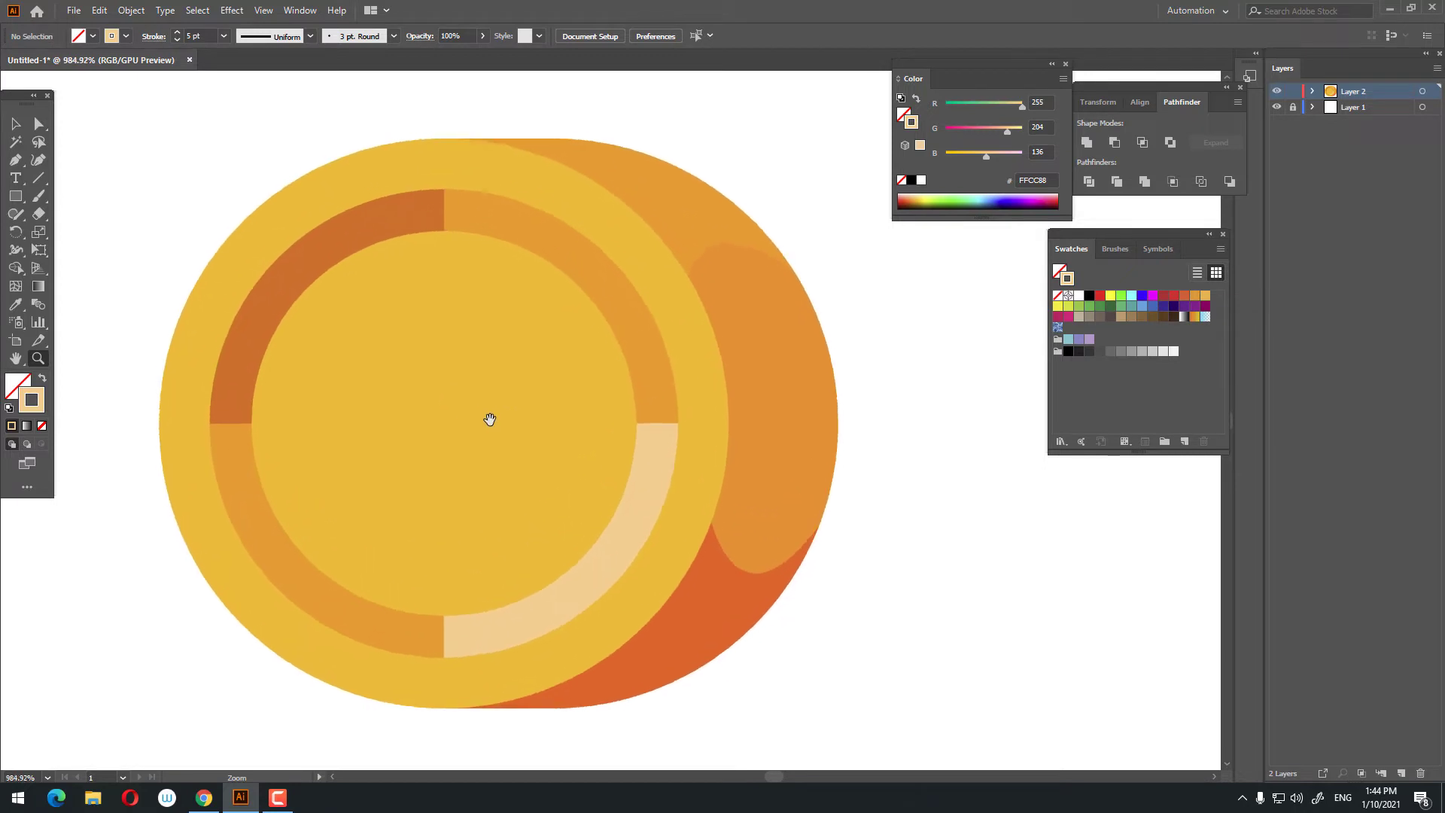
{"action": "left_click_drag", "start_coordinate": [487, 419], "coordinate": [771, 363]}
{"action": "scroll", "coordinate": [771, 363], "scroll_direction": "down", "scroll_amount": 2}
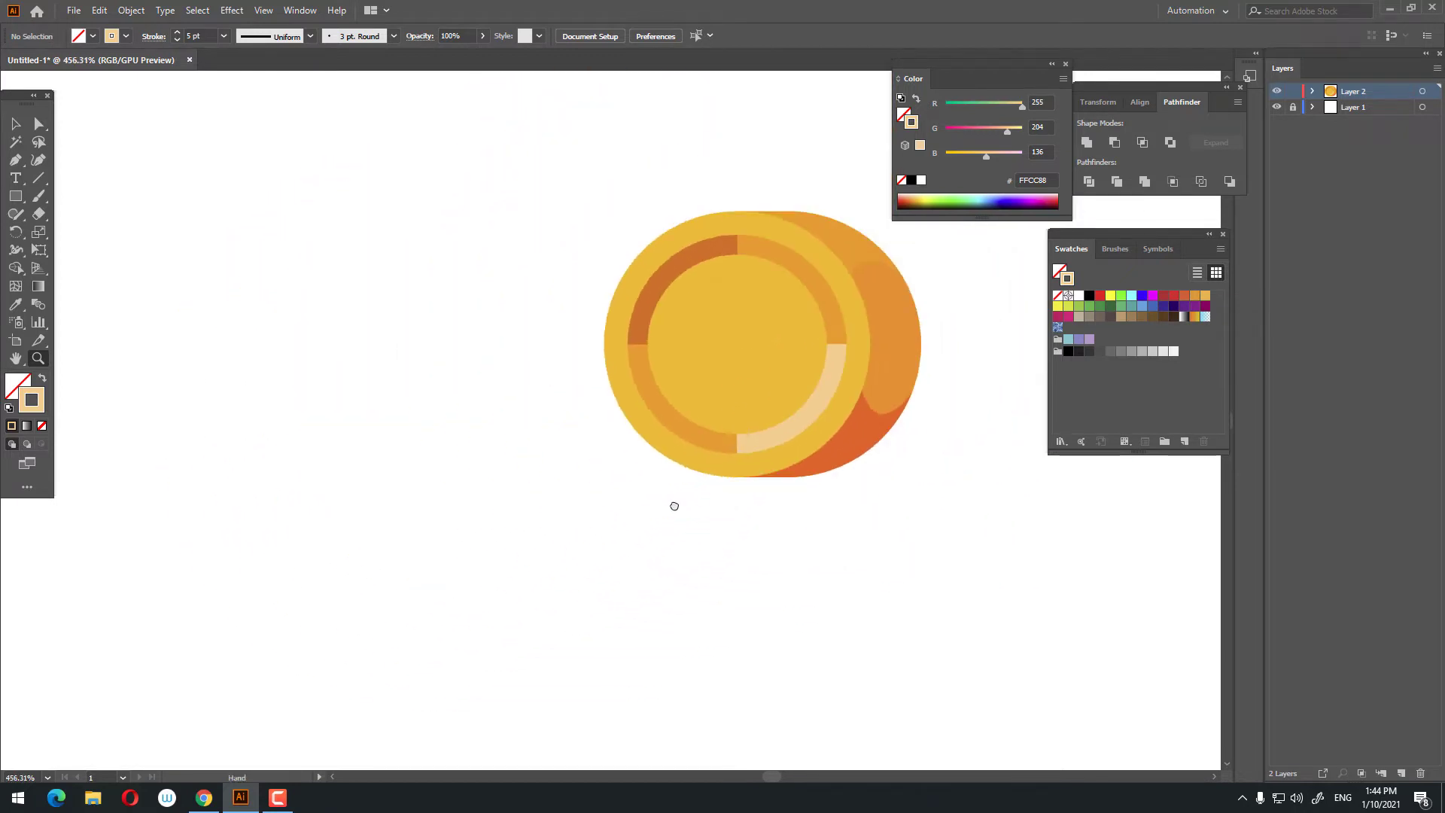
Type a letter B left of the coin and enlarge it to about 60 pt.
{"action": "left_click", "coordinate": [28, 199]}
{"action": "key", "text": "t"}
{"action": "left_click", "coordinate": [334, 344]}
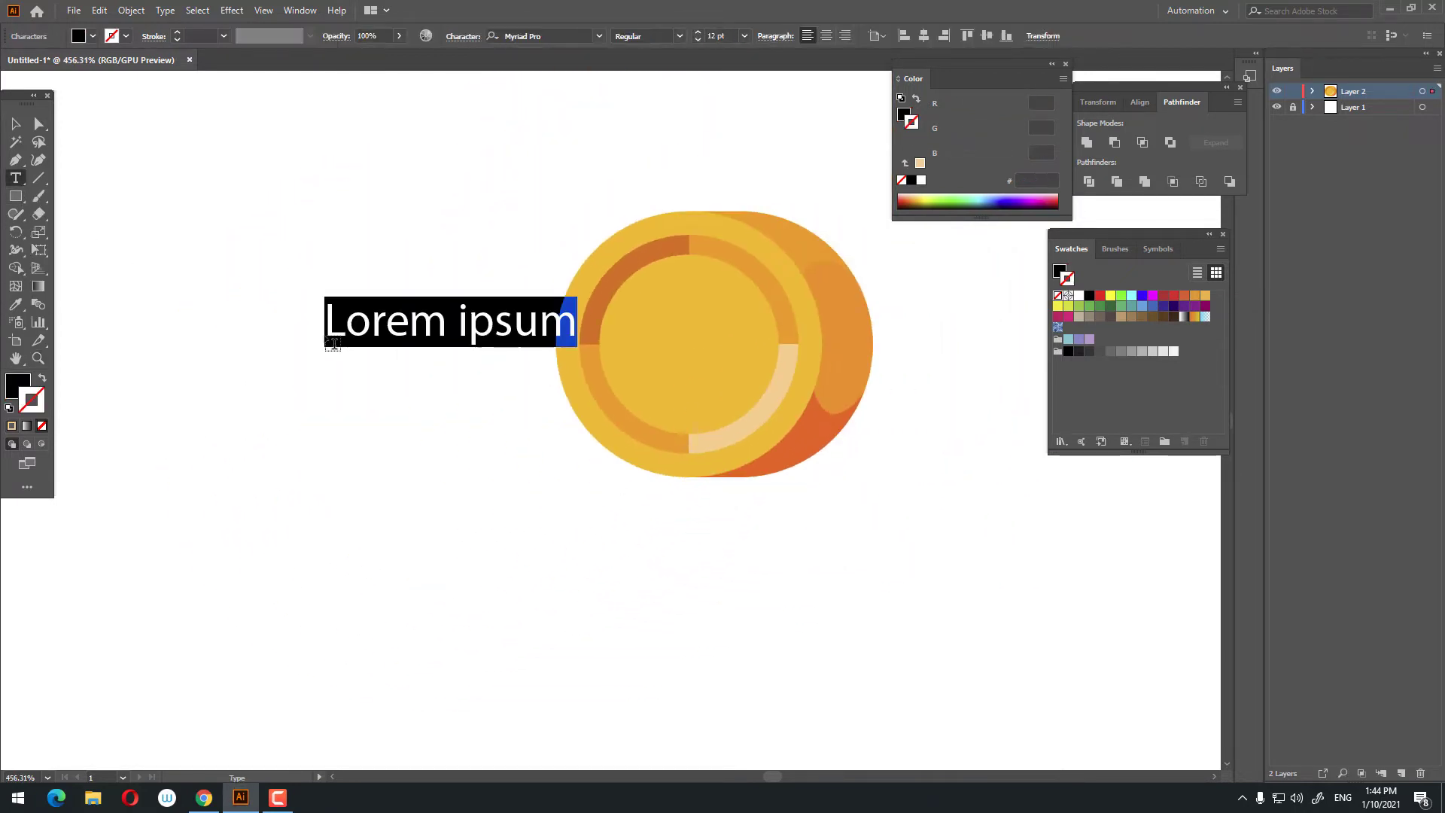
{"action": "type", "text": "B"}
{"action": "left_click", "coordinate": [17, 124]}
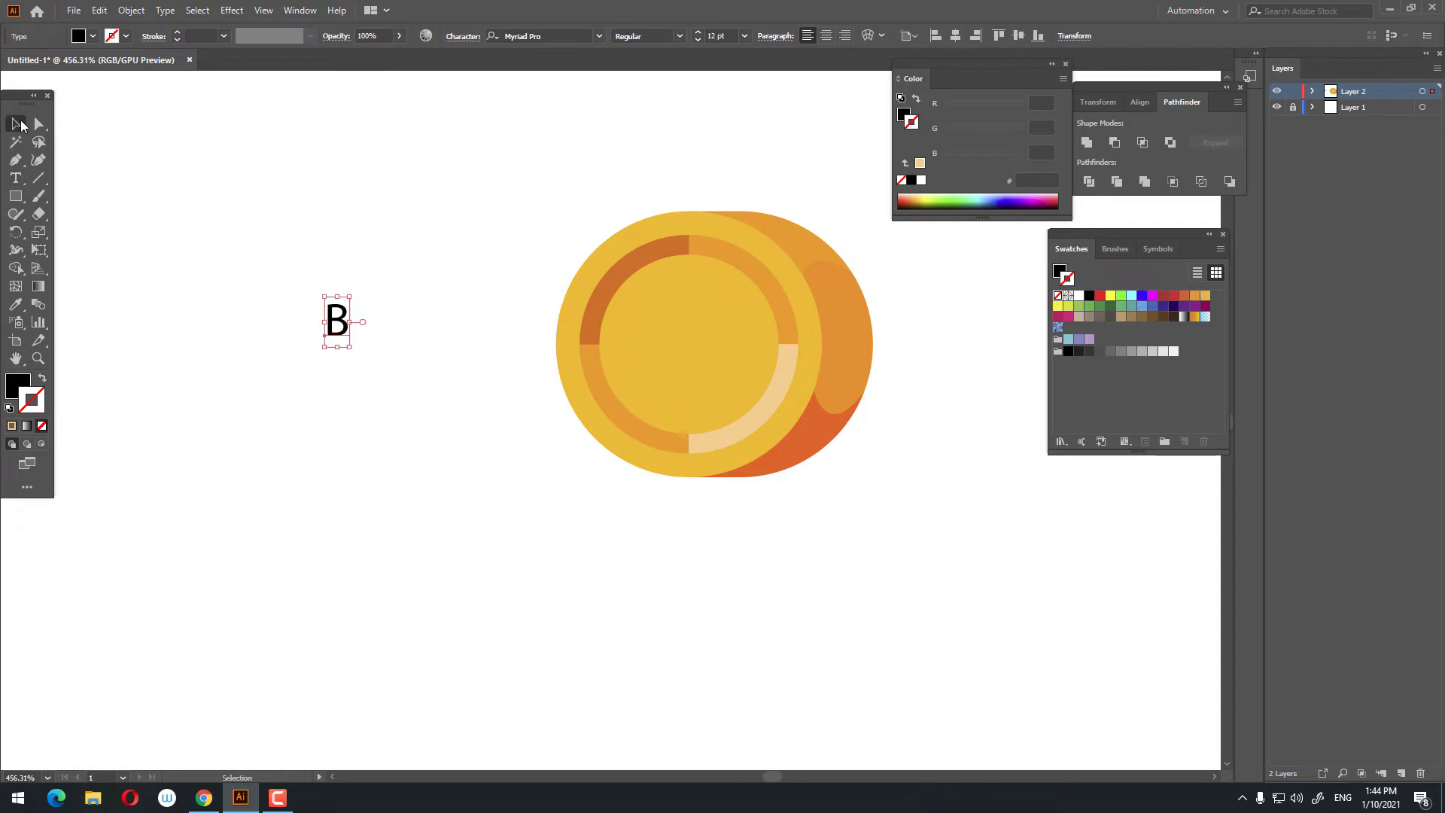
{"action": "left_click_drag", "start_coordinate": [364, 356], "coordinate": [507, 447]}
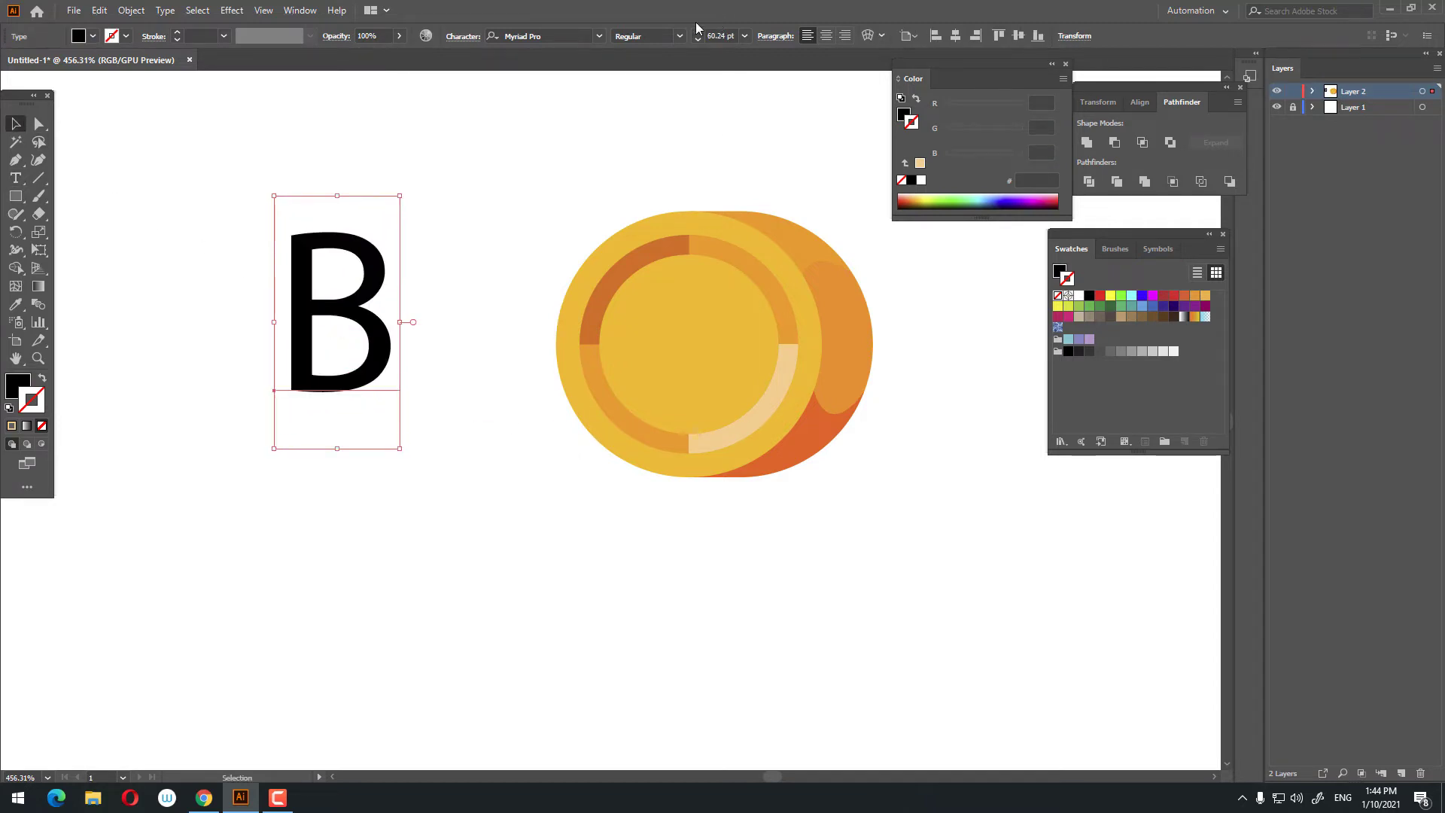
Set the B in Berlin Sans FB and begin expanding it into outlines.
{"action": "left_click", "coordinate": [599, 39]}
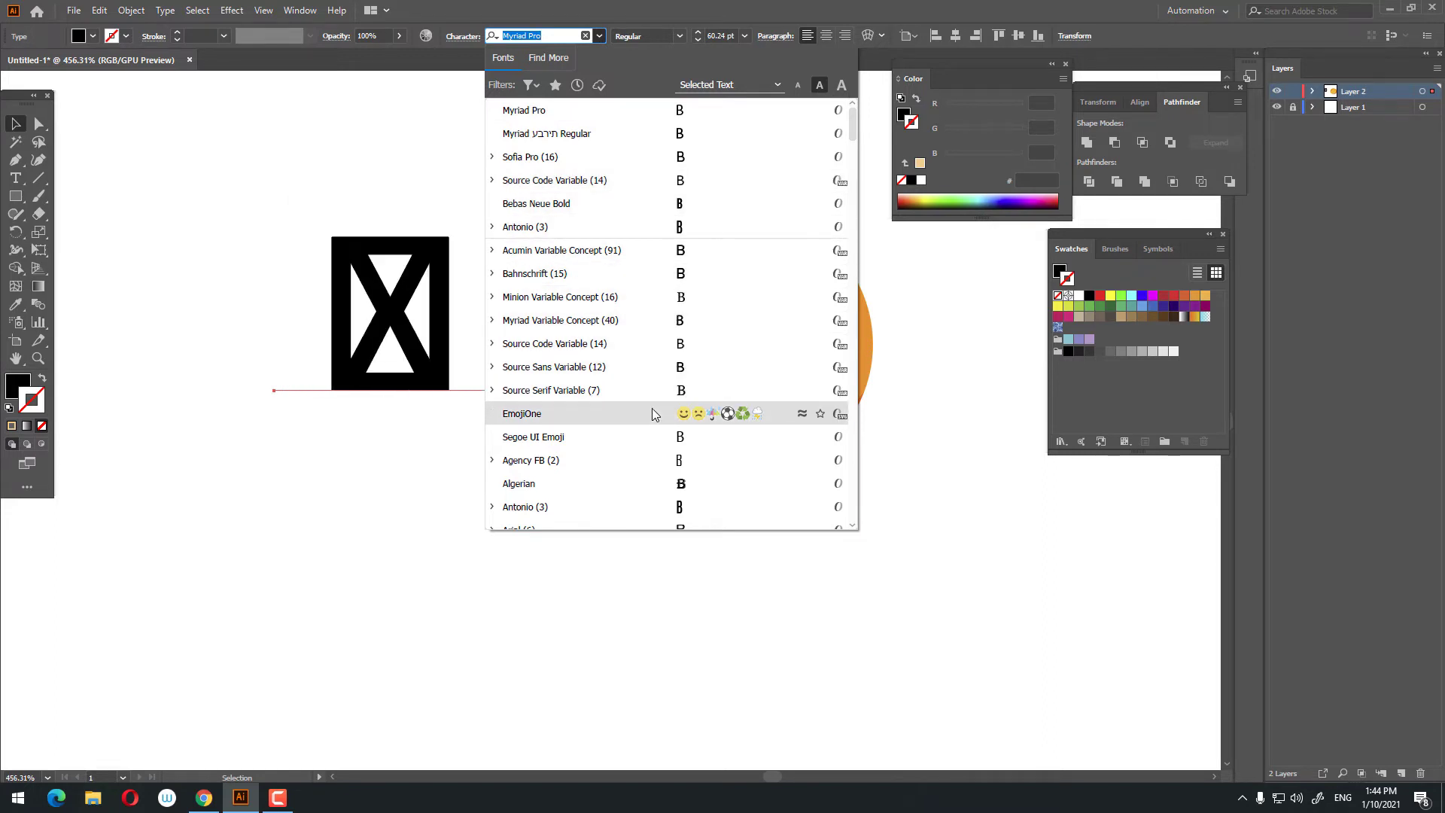
{"action": "scroll", "coordinate": [654, 399], "scroll_direction": "down", "scroll_amount": 1}
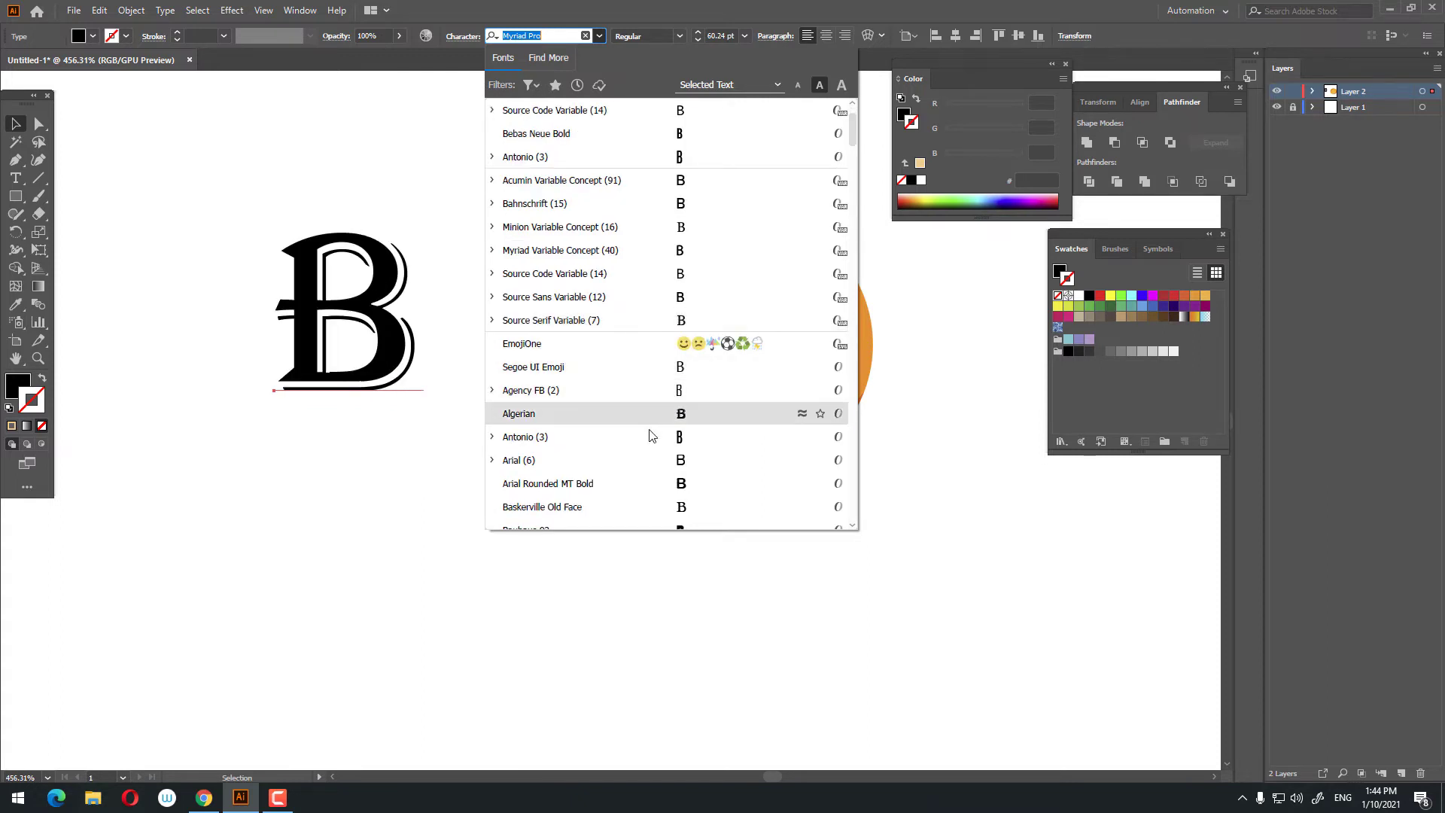
{"action": "scroll", "coordinate": [648, 438], "scroll_direction": "down", "scroll_amount": 1}
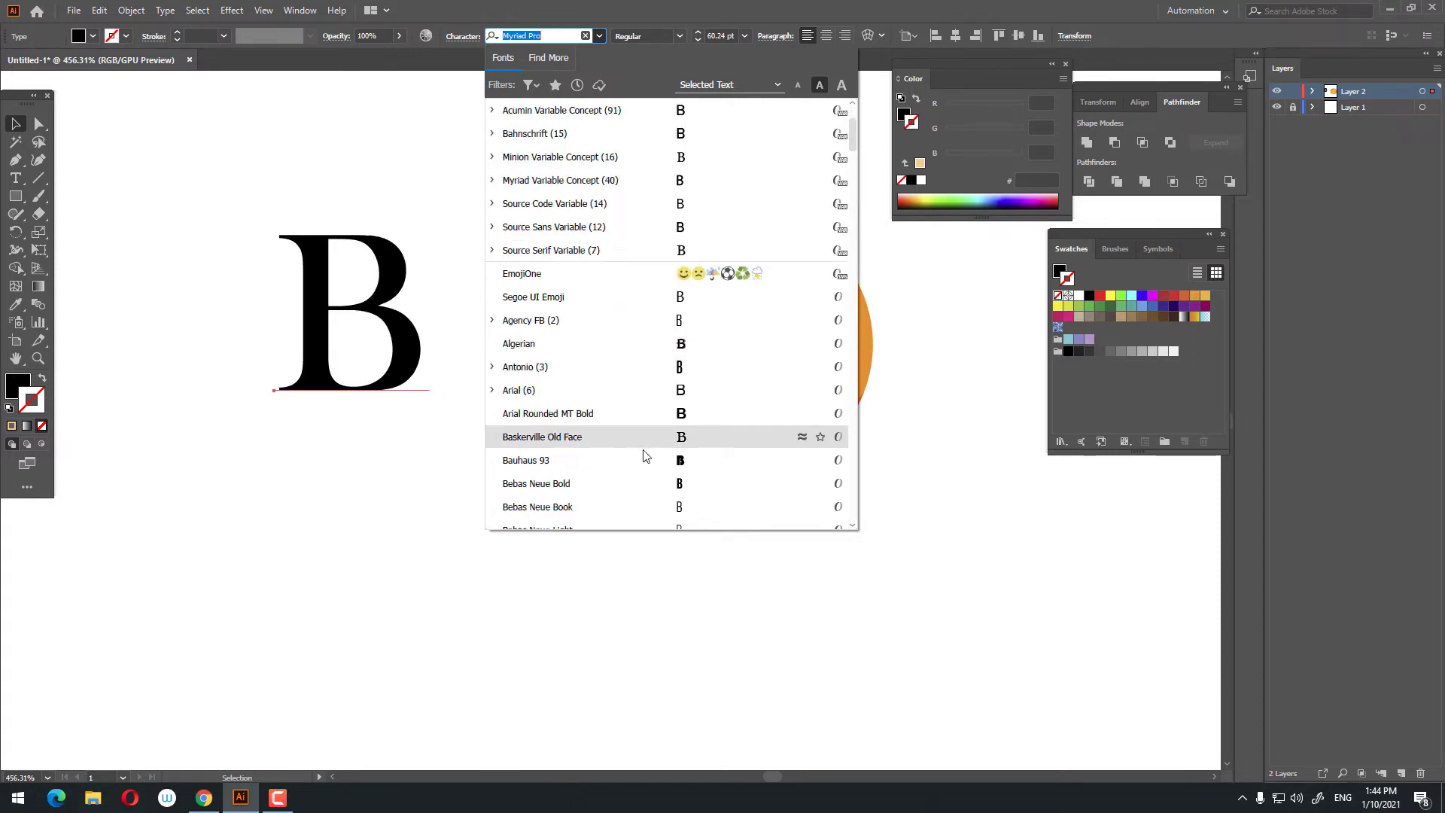
{"action": "scroll", "coordinate": [643, 478], "scroll_direction": "down", "scroll_amount": 1}
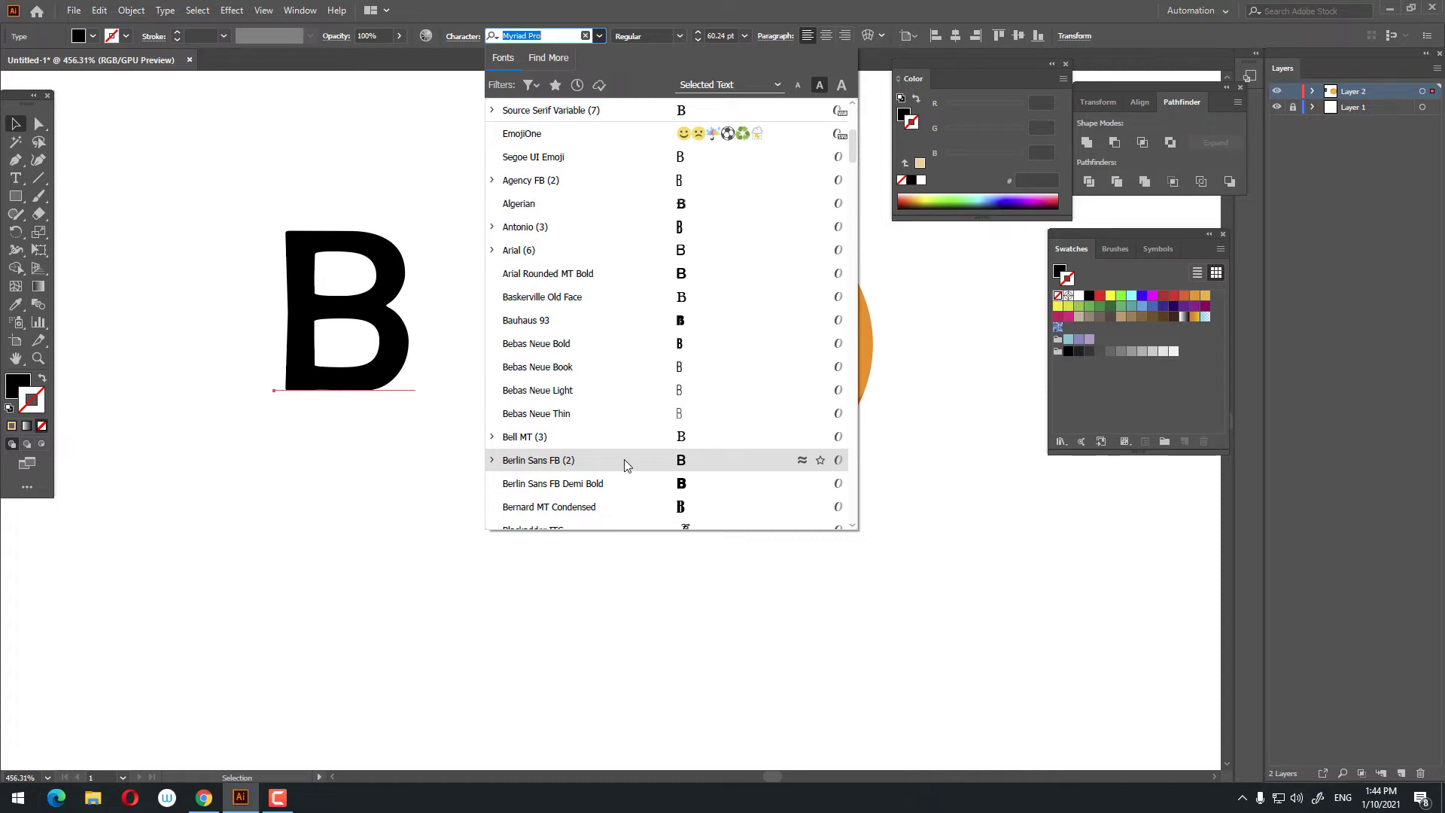
{"action": "left_click", "coordinate": [625, 460]}
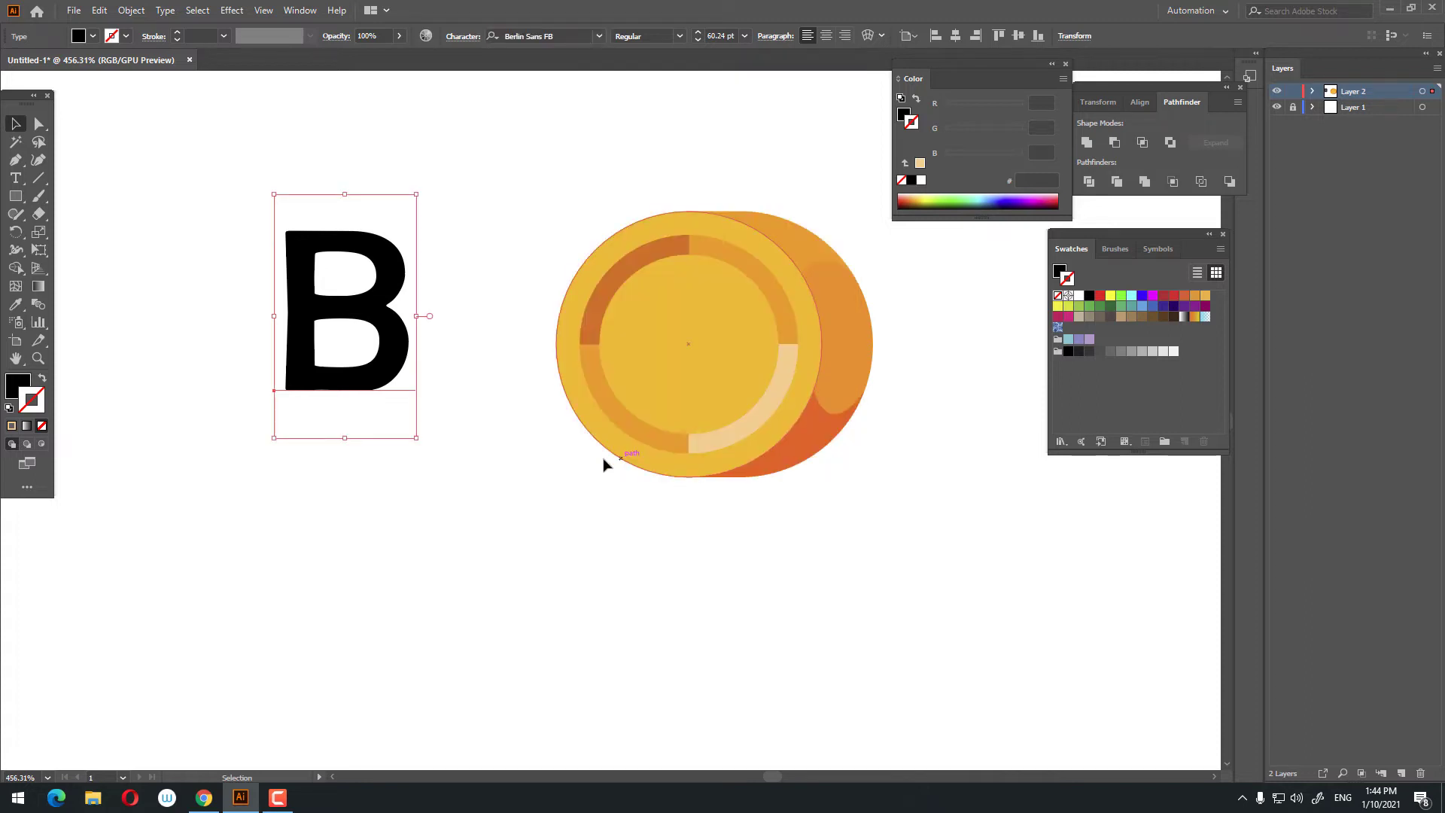
{"action": "left_click", "coordinate": [130, 10]}
{"action": "left_click", "coordinate": [180, 188]}
Finish expanding the B and draw a tall bar over its left stem.
{"action": "left_click", "coordinate": [685, 456]}
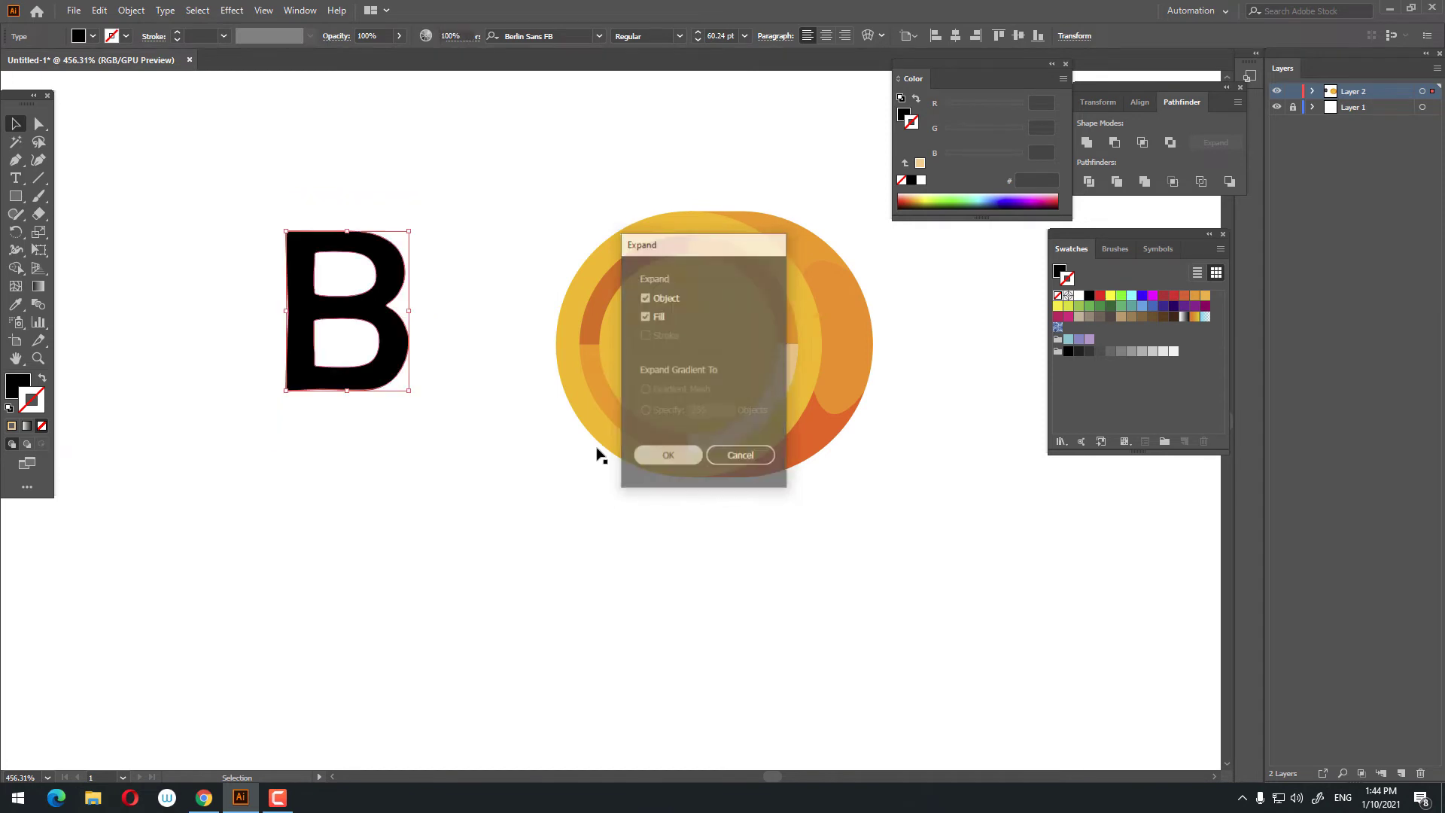
{"action": "key", "text": "z"}
{"action": "left_click", "coordinate": [316, 226]}
{"action": "left_click", "coordinate": [301, 226]}
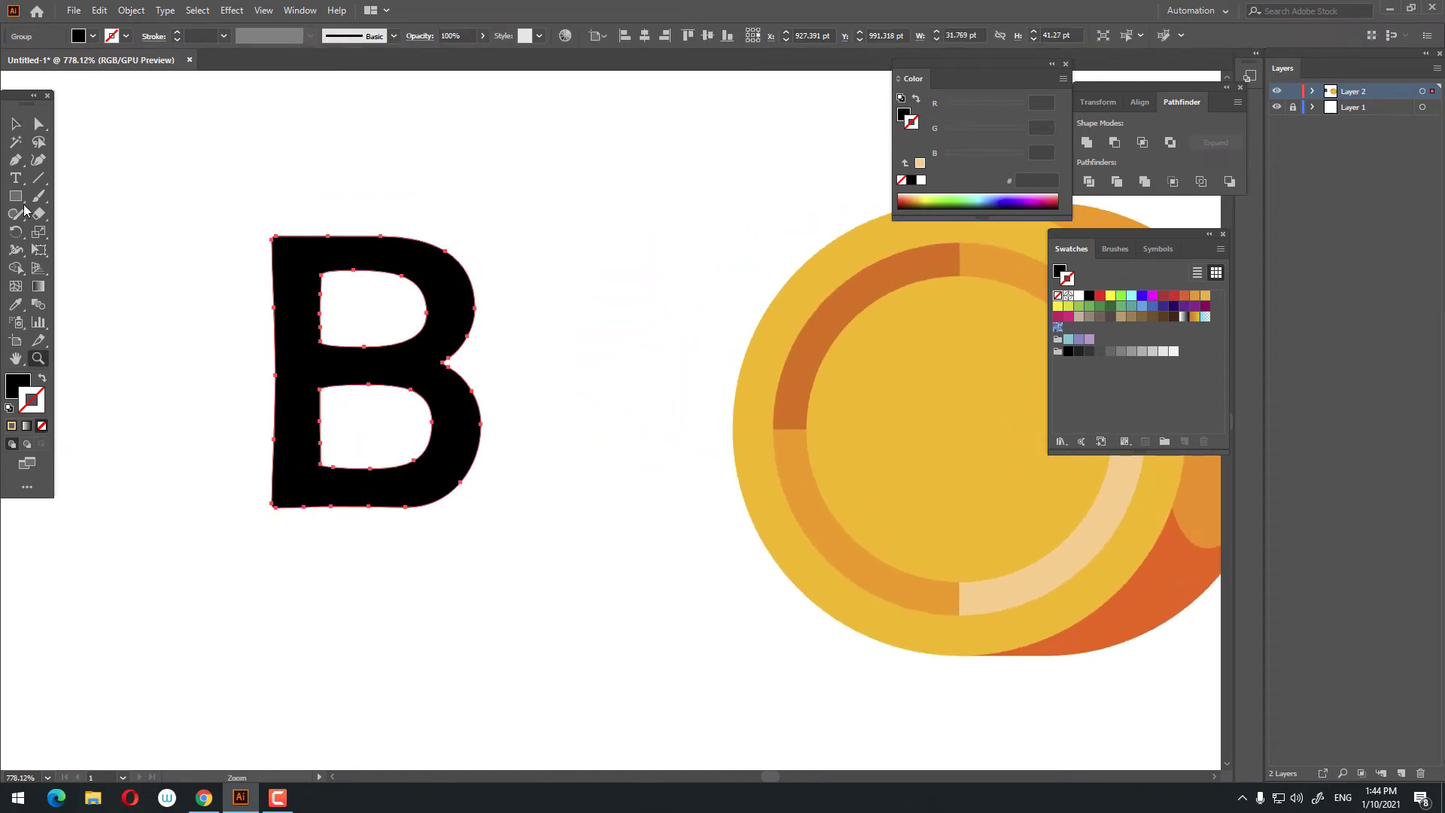
{"action": "left_click", "coordinate": [16, 196]}
{"action": "left_click_drag", "start_coordinate": [300, 236], "coordinate": [343, 561]}
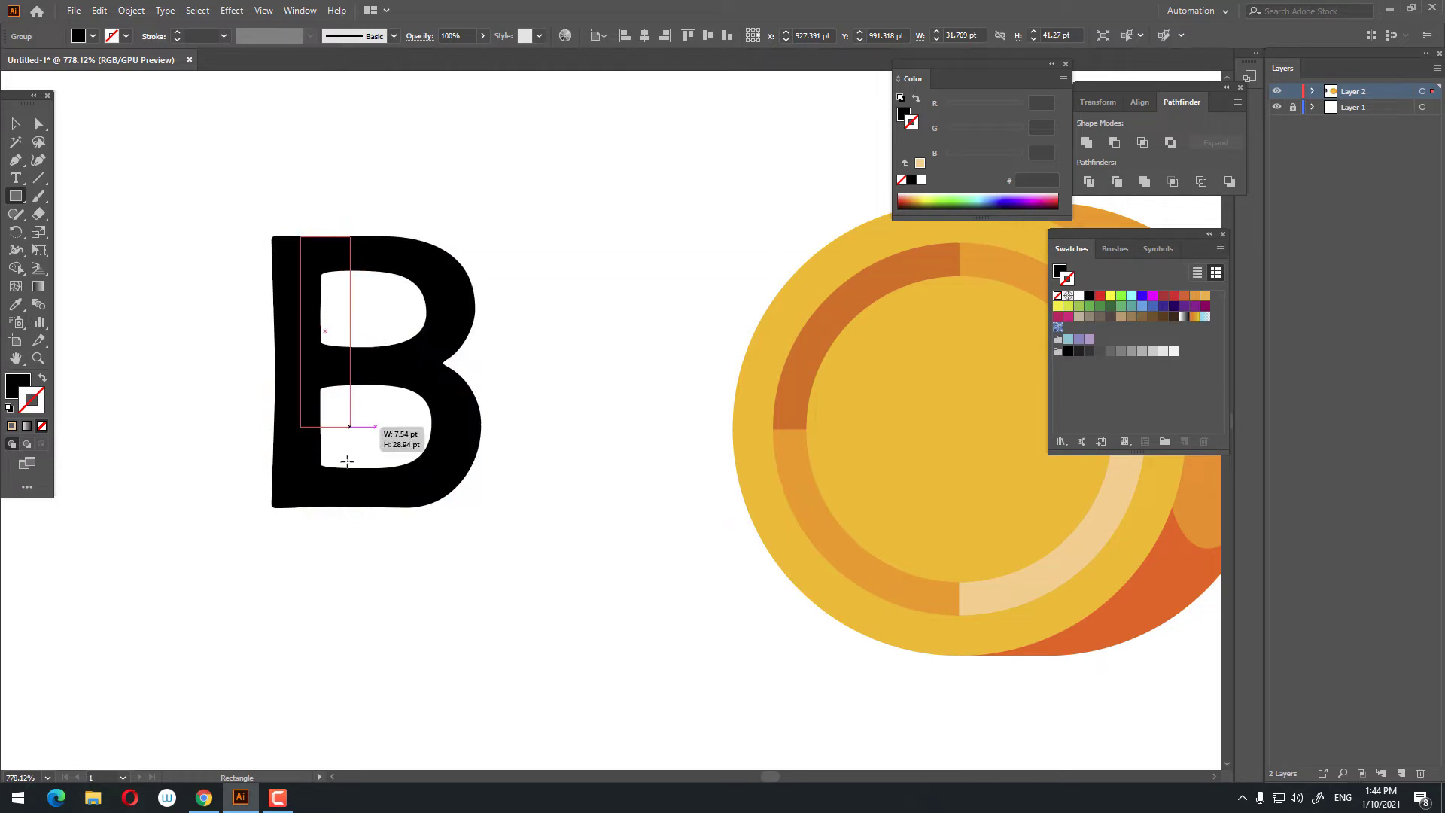
Align the bar with the B vertically, then stretch it taller and make it narrower.
{"action": "left_click", "coordinate": [15, 131]}
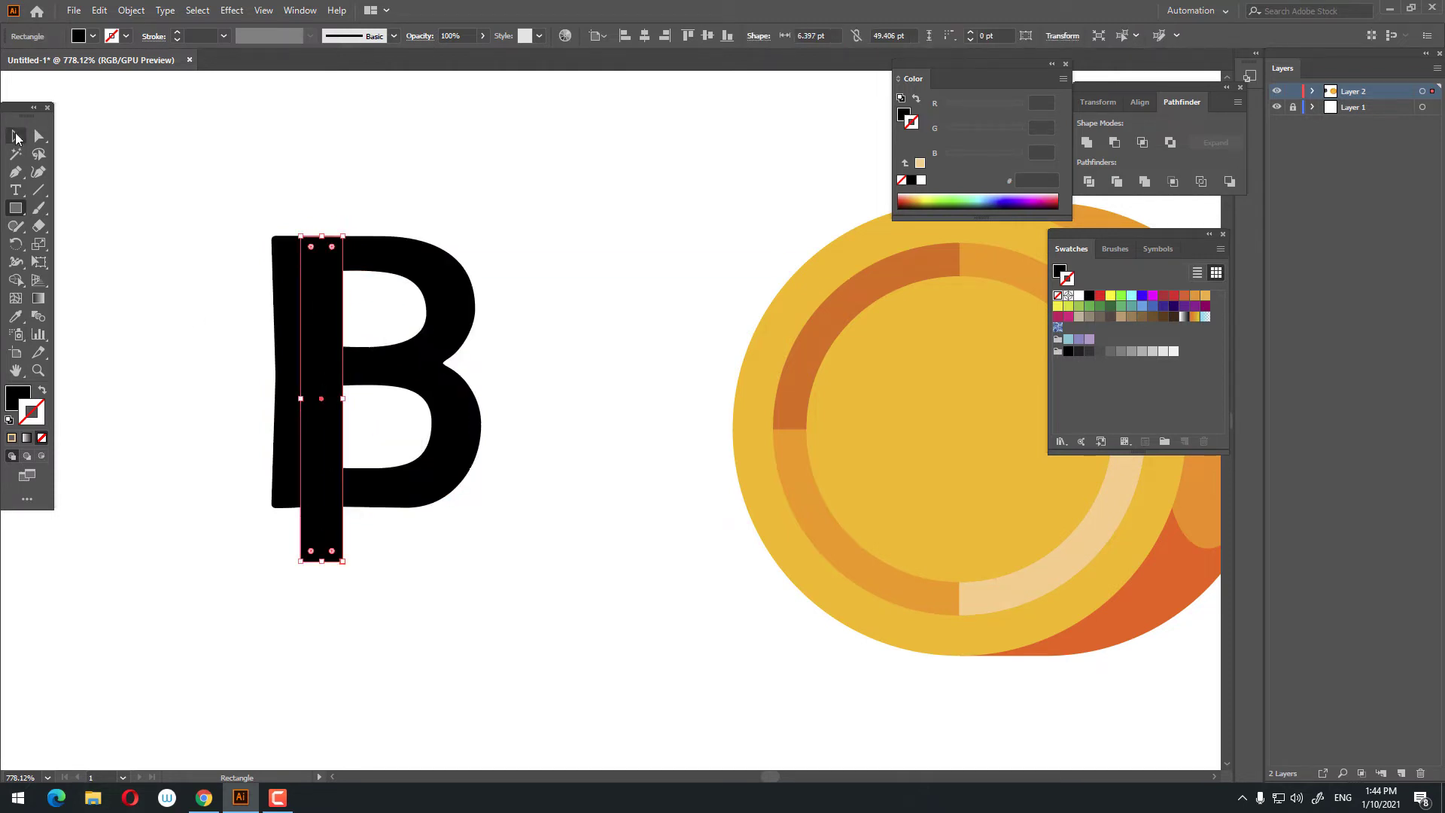
{"action": "key", "text": "ctrl+a"}
{"action": "left_click", "coordinate": [730, 37]}
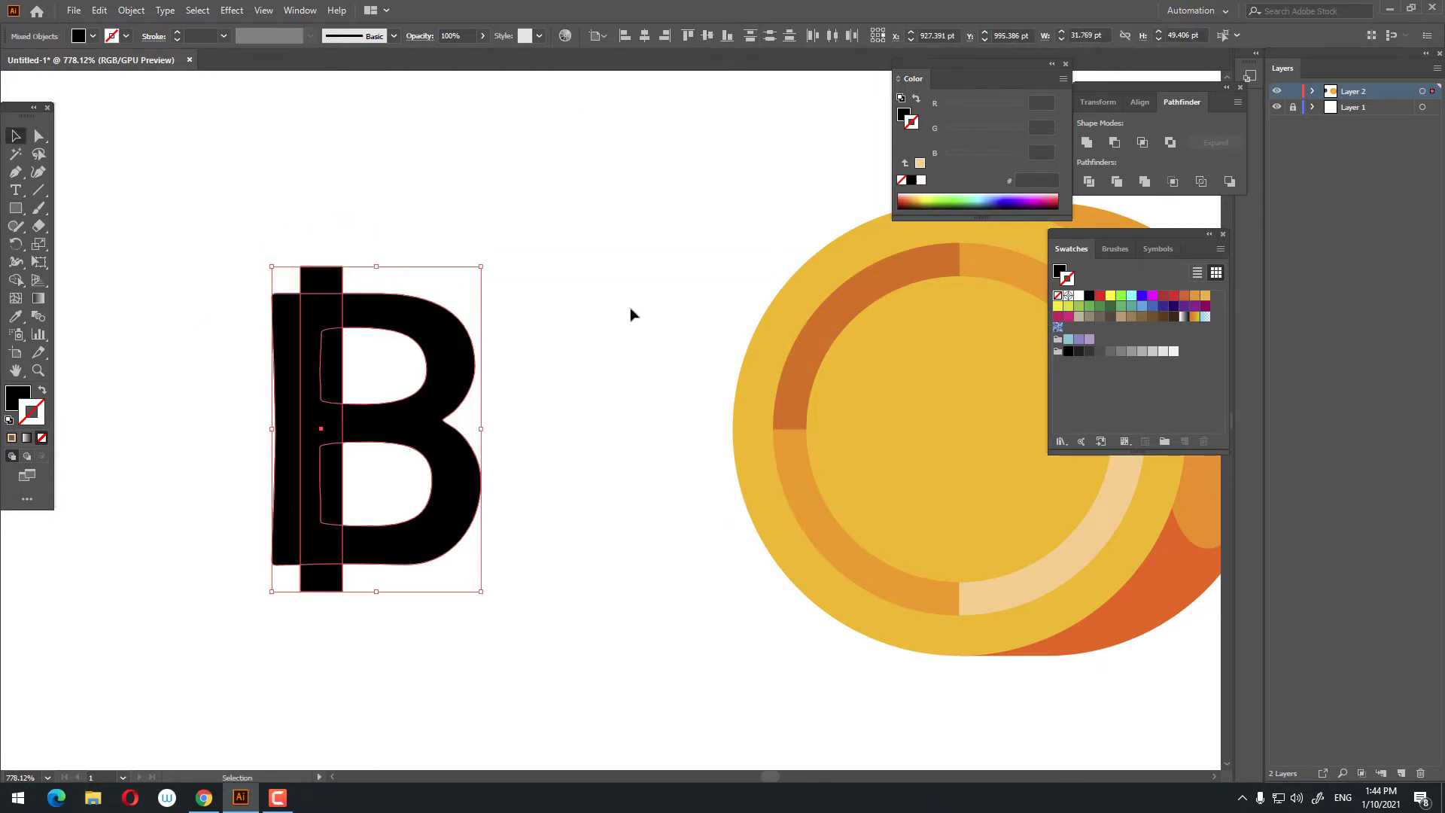
{"action": "left_click", "coordinate": [595, 346]}
{"action": "left_click", "coordinate": [322, 429]}
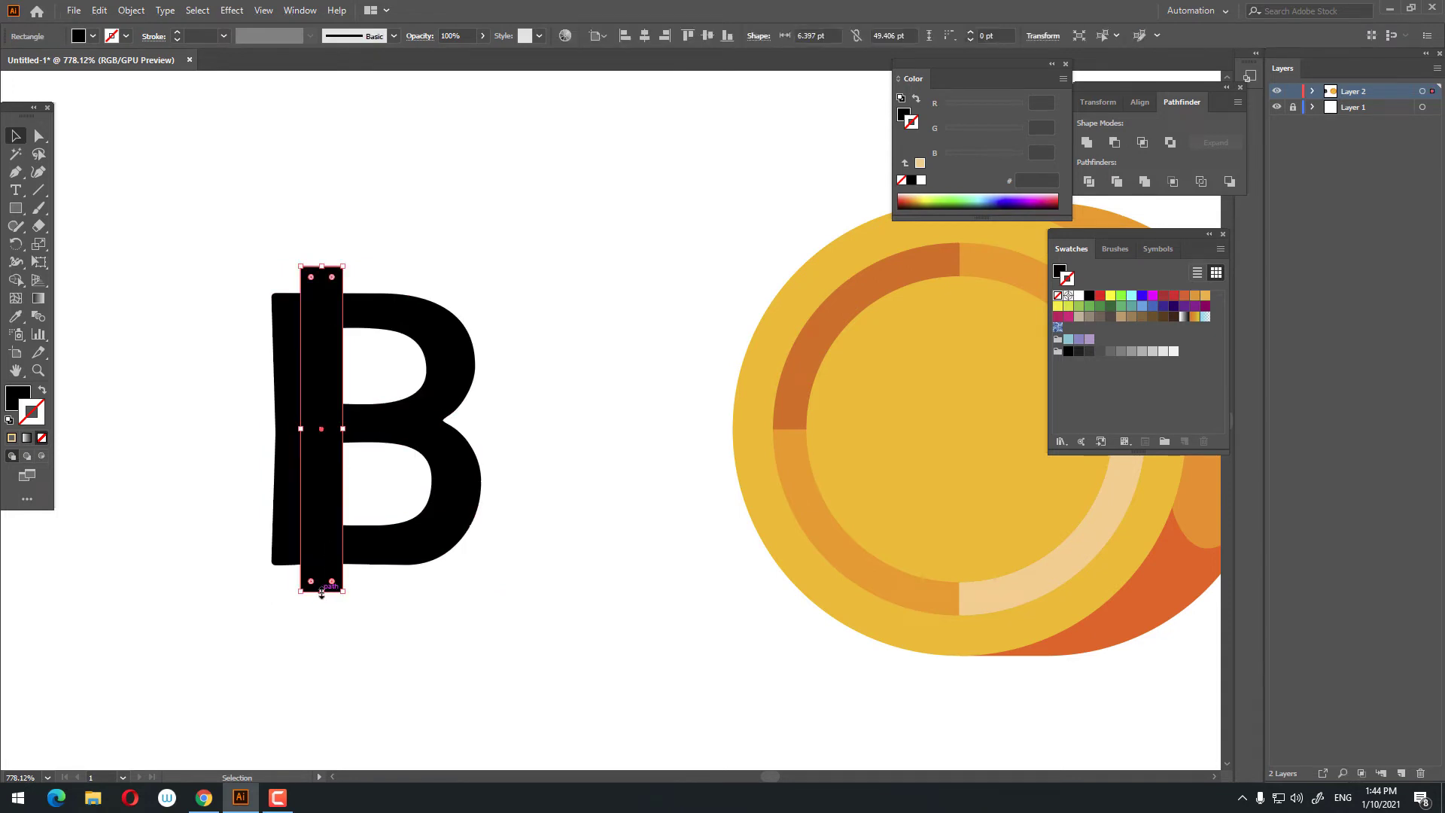
{"action": "left_click_drag", "start_coordinate": [322, 594], "coordinate": [321, 605]}
{"action": "left_click_drag", "start_coordinate": [343, 429], "coordinate": [338, 429]}
{"action": "left_click", "coordinate": [569, 542]}
Copy the bar, paste it in front, and move it right as the second stroke.
{"action": "left_click", "coordinate": [337, 370]}
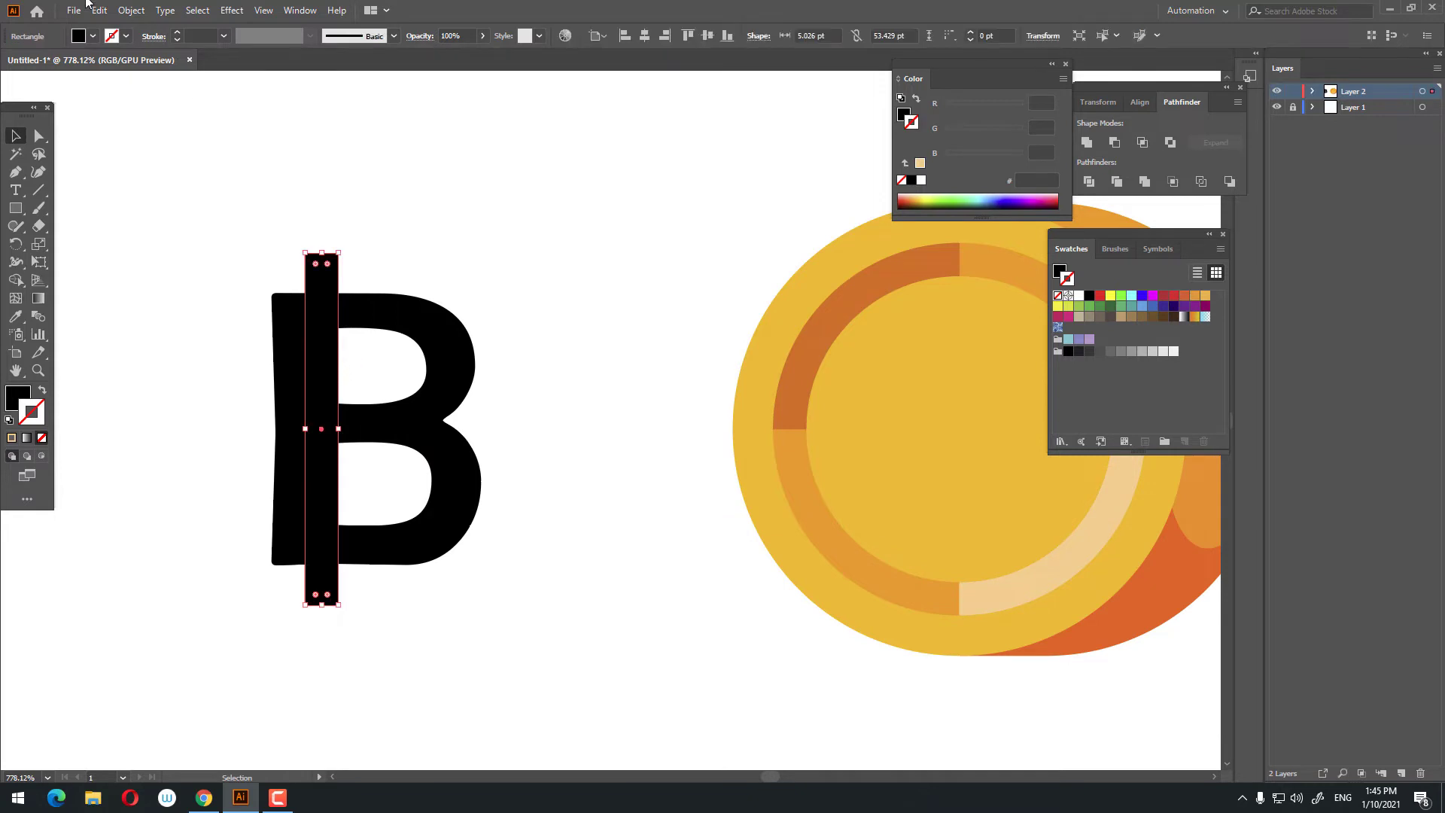
{"action": "left_click", "coordinate": [100, 11]}
{"action": "left_click", "coordinate": [124, 83]}
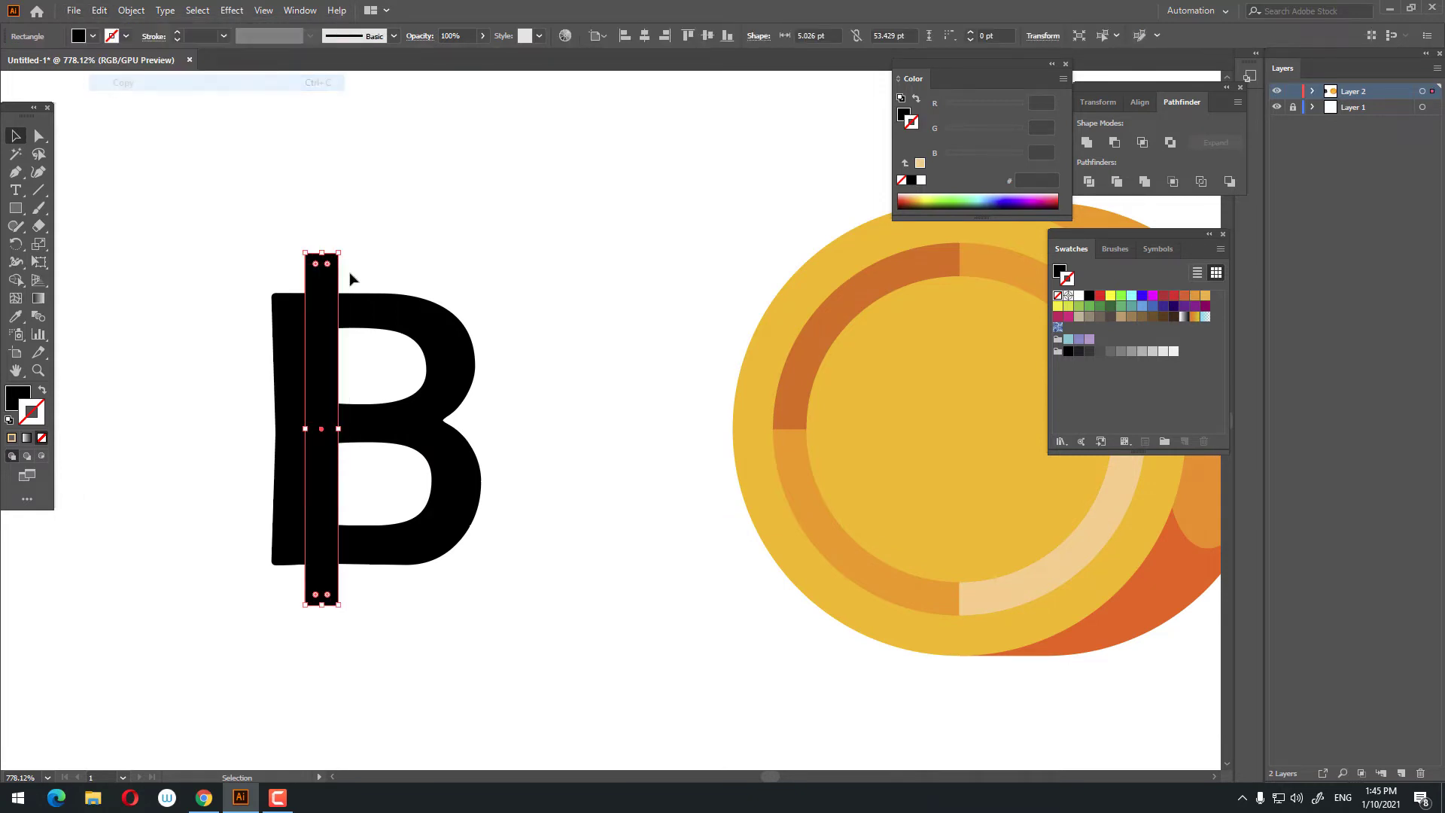
{"action": "left_click", "coordinate": [100, 11]}
{"action": "left_click", "coordinate": [170, 120]}
{"action": "left_click_drag", "start_coordinate": [333, 370], "coordinate": [407, 371]}
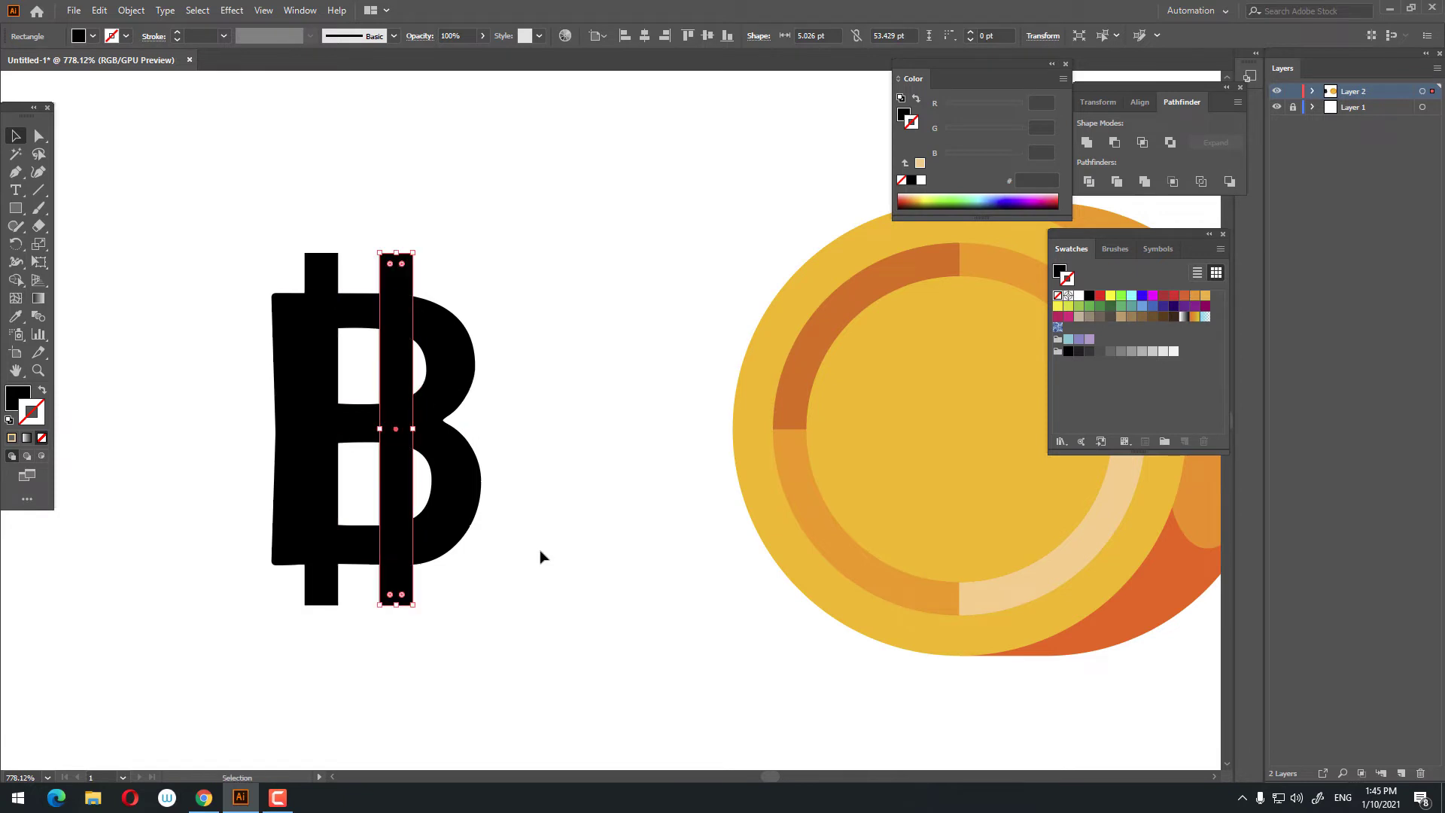
{"action": "left_click", "coordinate": [526, 551]}
Group the B and bars, select both counters, try a Unite, then undo it.
{"action": "left_click_drag", "start_coordinate": [526, 551], "coordinate": [241, 344]}
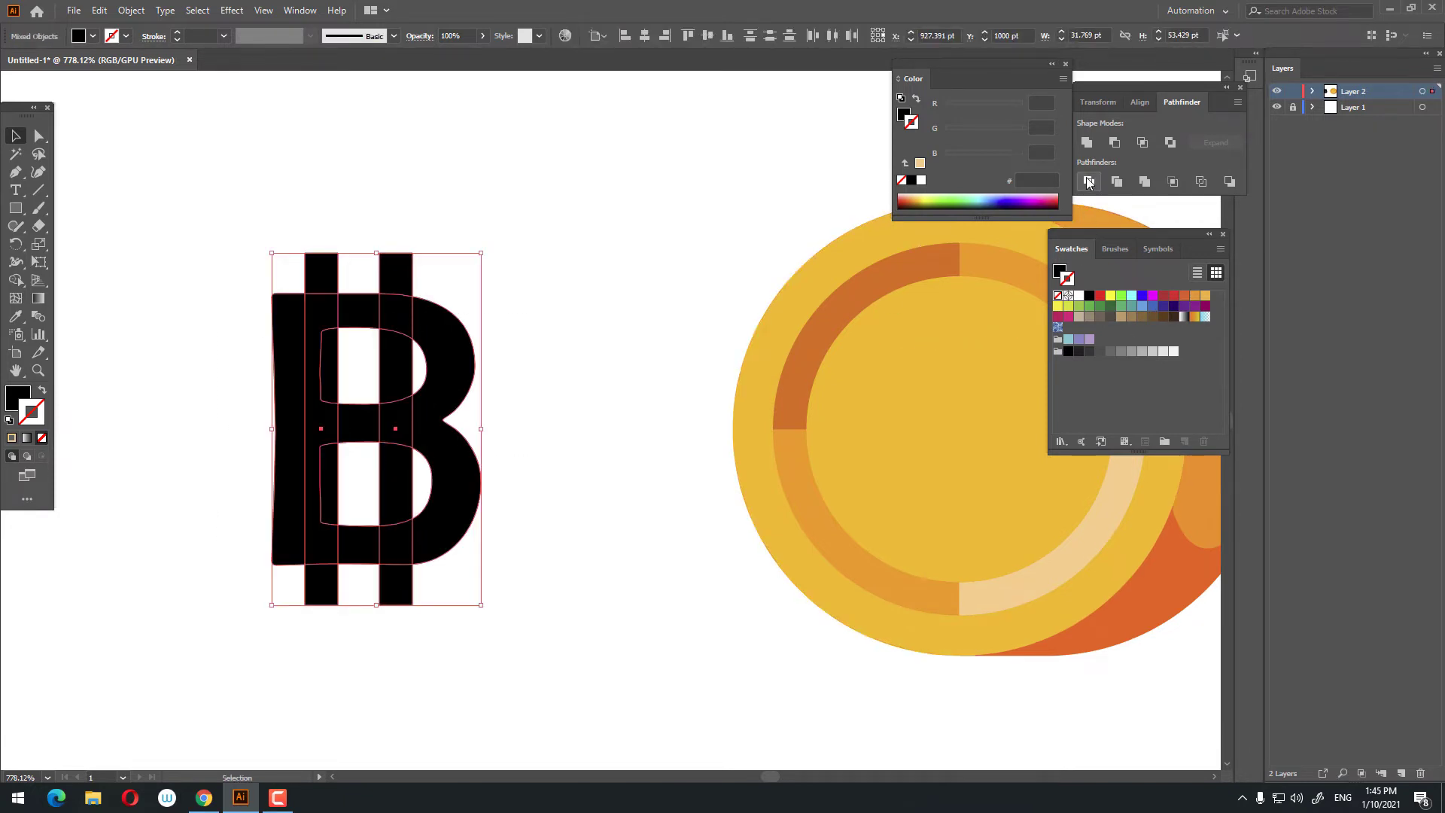
{"action": "key", "text": "ctrl+g"}
{"action": "double_click", "coordinate": [329, 371]}
{"action": "left_click", "coordinate": [348, 372]}
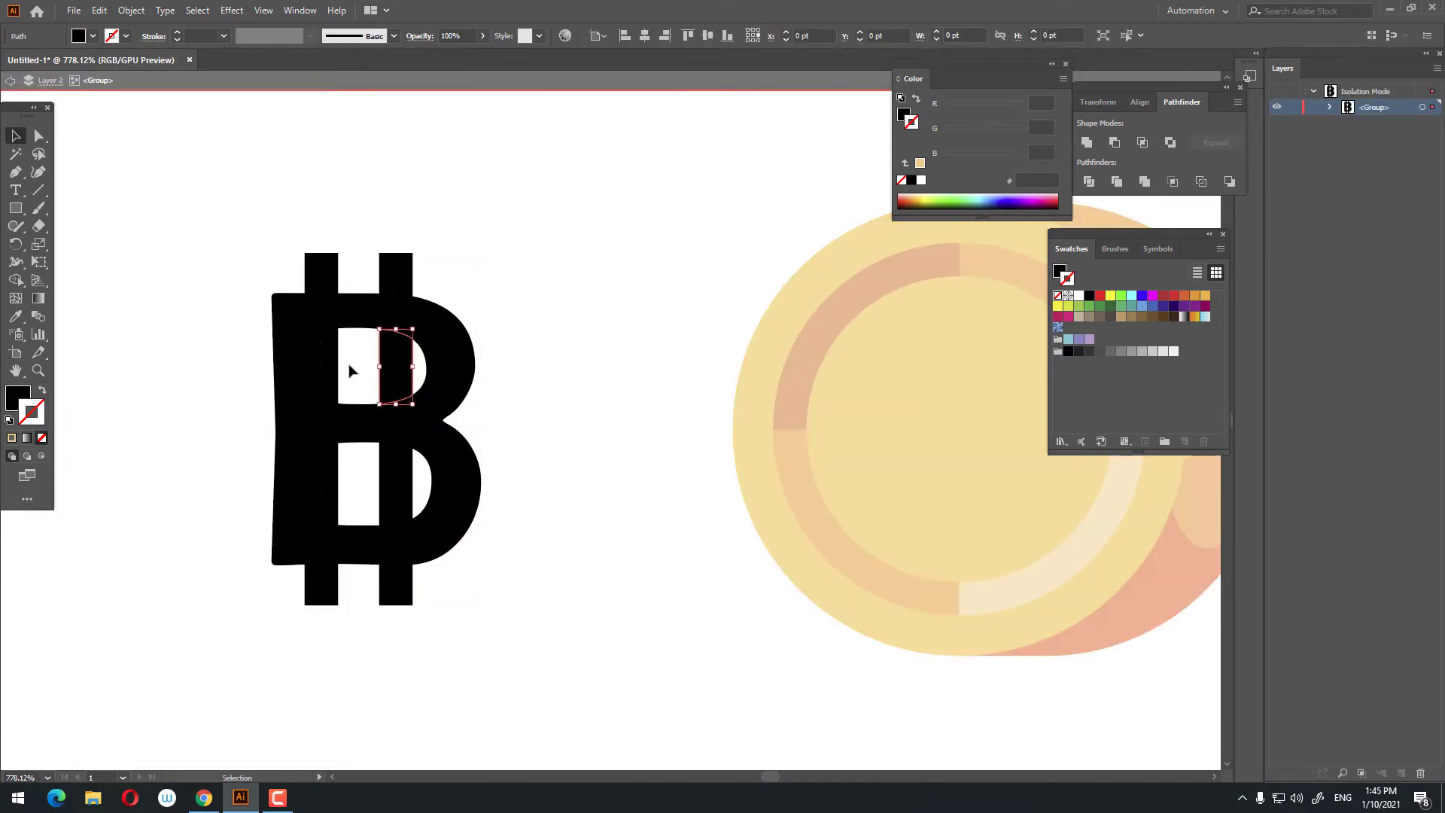
{"action": "left_click", "coordinate": [341, 491], "text": "shift"}
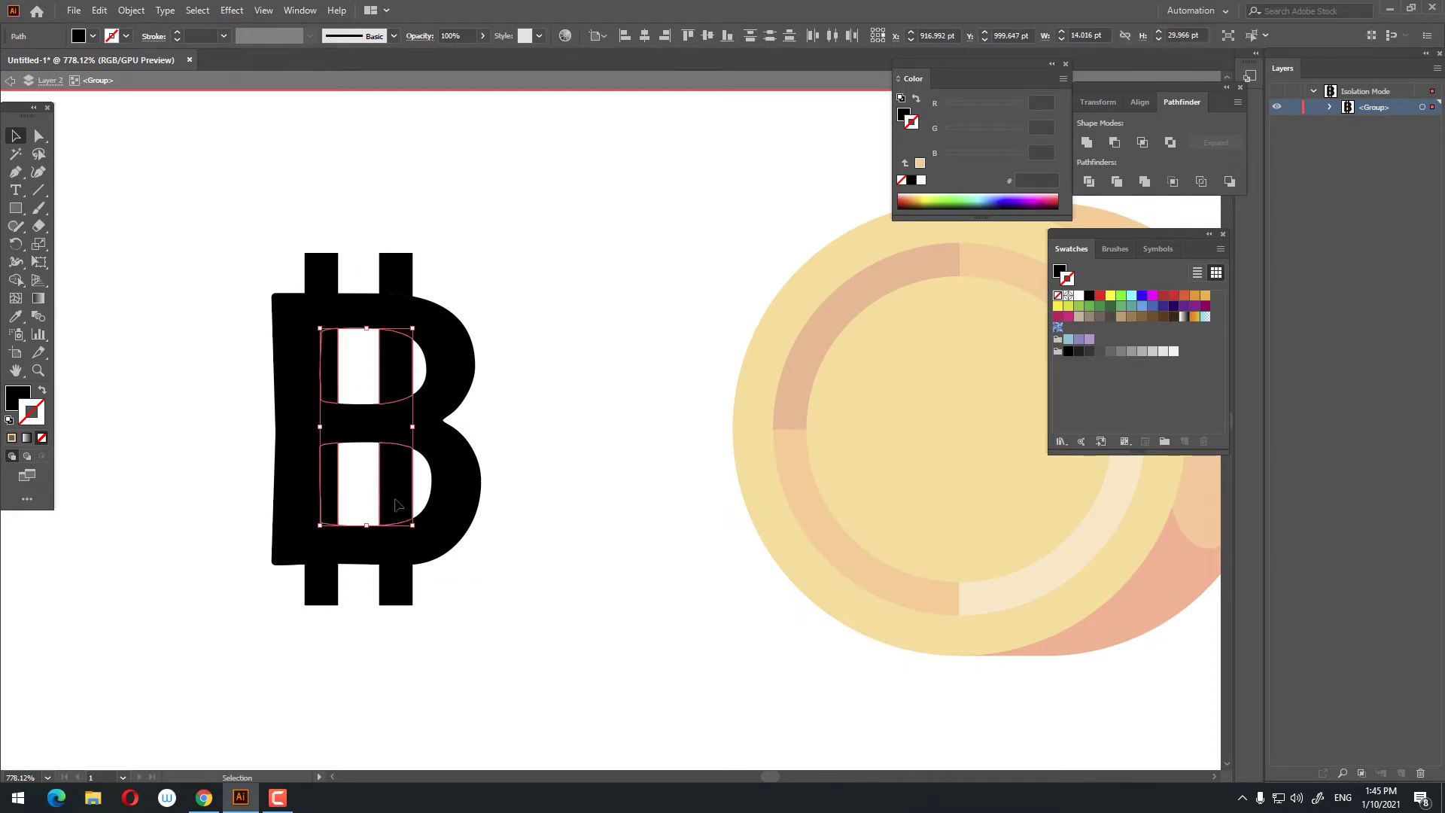
{"action": "double_click", "coordinate": [532, 607]}
{"action": "left_click_drag", "start_coordinate": [524, 632], "coordinate": [178, 227]}
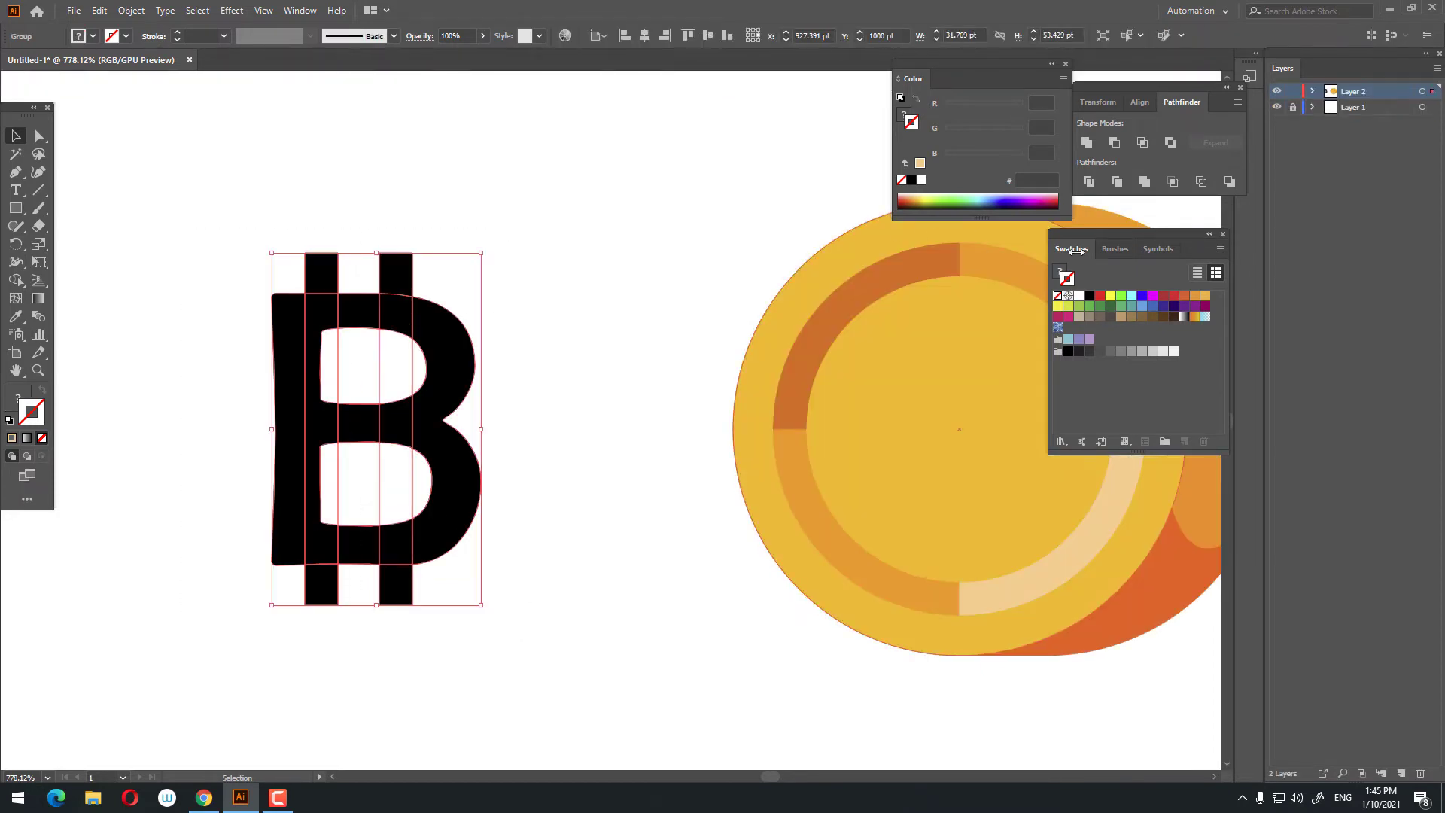
{"action": "left_click", "coordinate": [1087, 142]}
{"action": "left_click", "coordinate": [584, 245]}
{"action": "key", "text": "ctrl+z"}
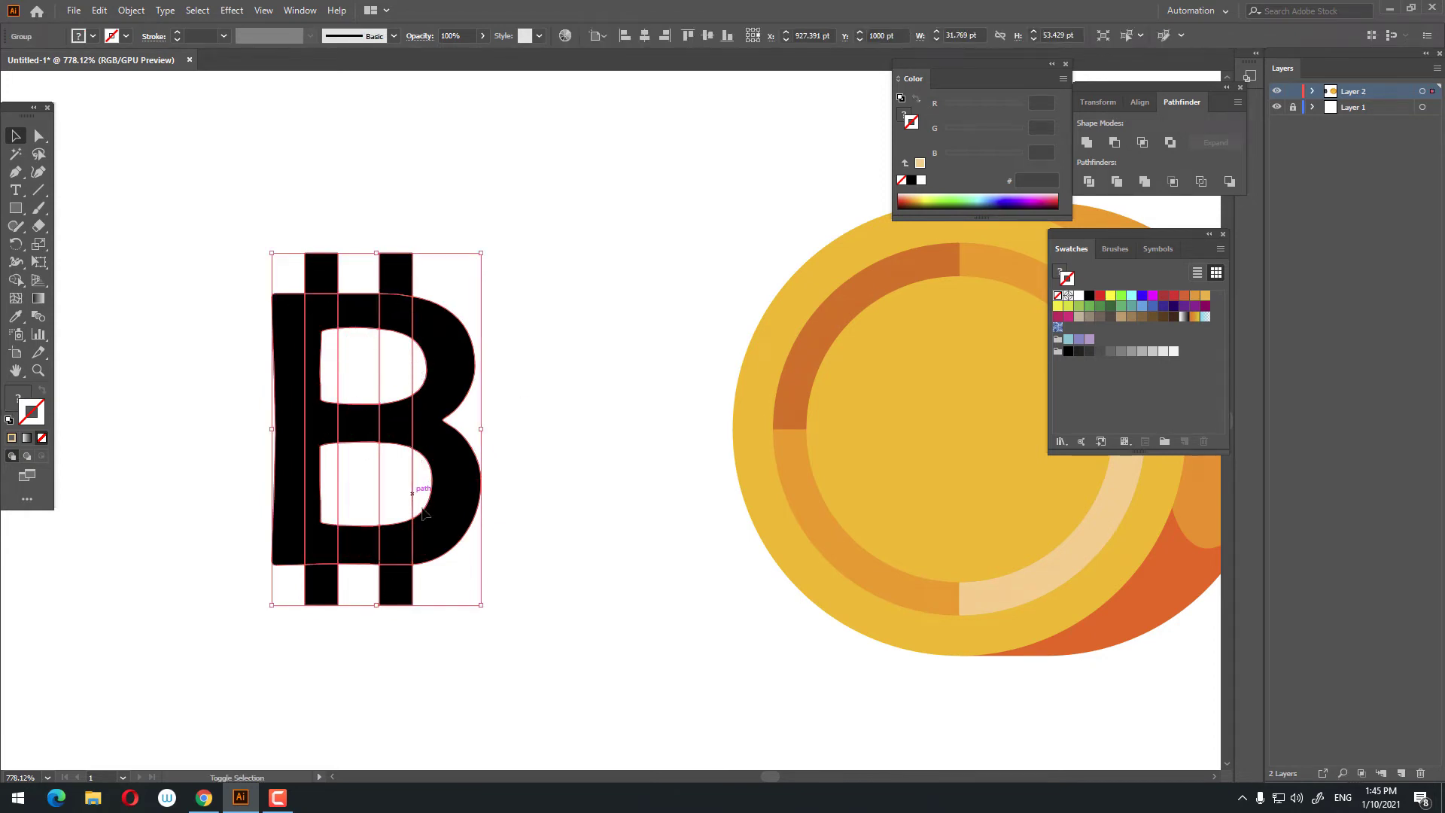
Reselect the counter paths inside the group and Unite the B into one solid shape.
{"action": "mouse_move", "coordinate": [339, 487]}
{"action": "left_mouse_down"}
{"action": "mouse_move", "coordinate": [413, 484]}
{"action": "mouse_move", "coordinate": [340, 493]}
{"action": "left_mouse_up"}
{"action": "left_click", "coordinate": [411, 488]}
{"action": "double_click", "coordinate": [411, 488]}
{"action": "left_click_drag", "start_coordinate": [374, 375], "coordinate": [332, 365]}
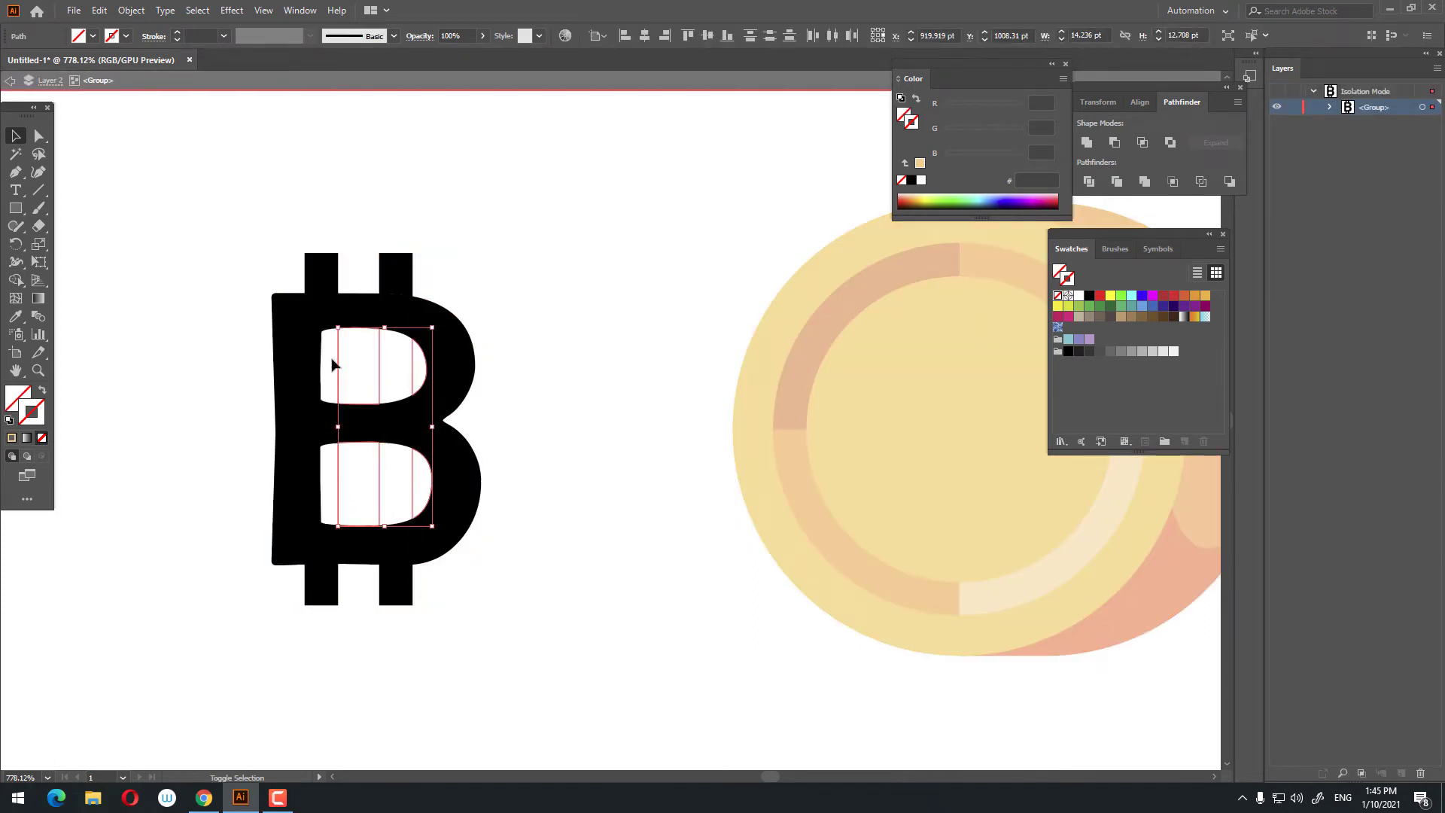
{"action": "double_click", "coordinate": [525, 554]}
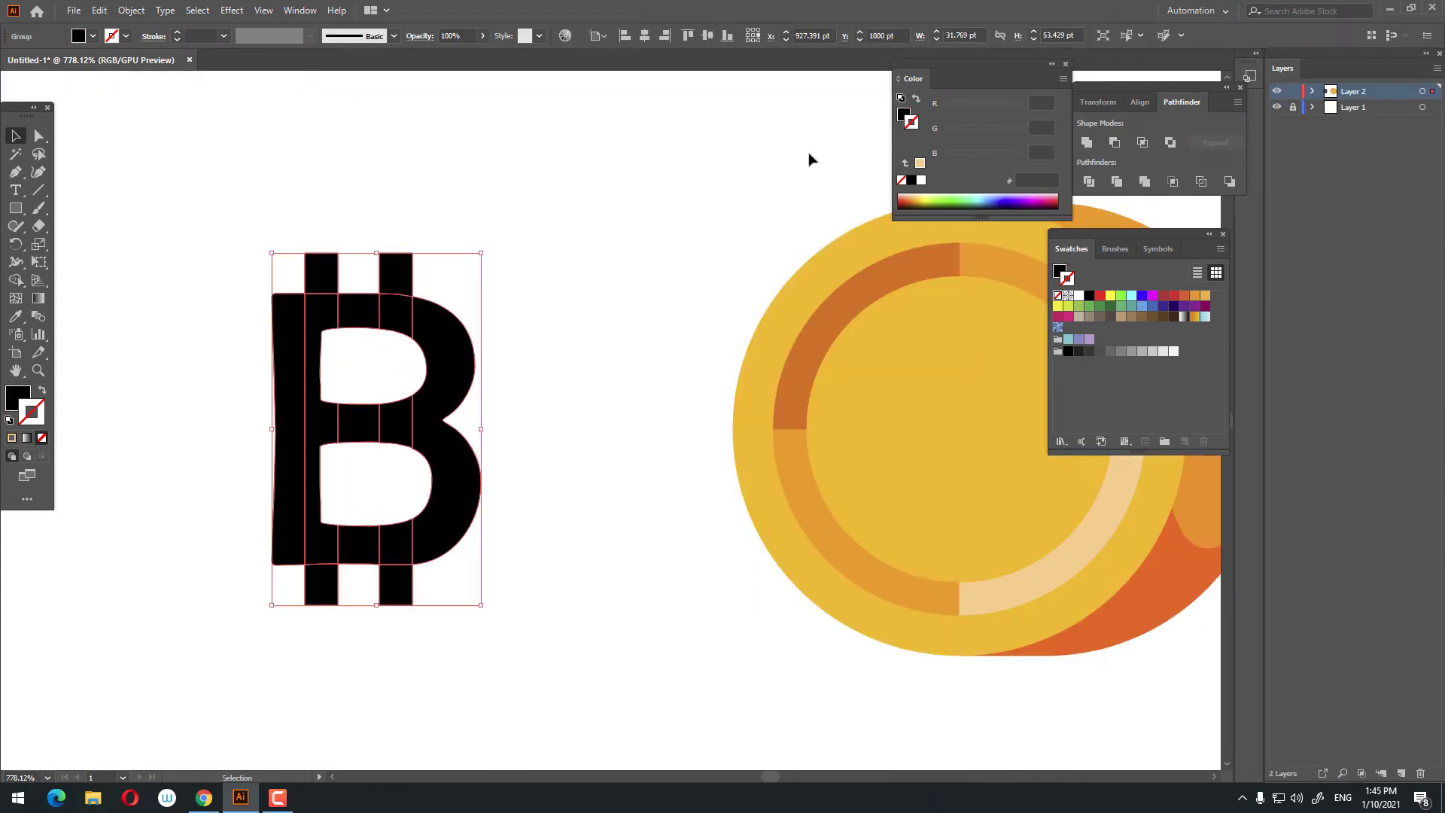
{"action": "left_click", "coordinate": [1086, 142]}
{"action": "key", "text": "ctrl+shift+a"}
{"action": "key", "text": "z"}
{"action": "mouse_move", "coordinate": [500, 184]}
{"action": "left_mouse_down"}
{"action": "mouse_move", "coordinate": [558, 319]}
{"action": "mouse_move", "coordinate": [278, 273]}
{"action": "left_mouse_up"}
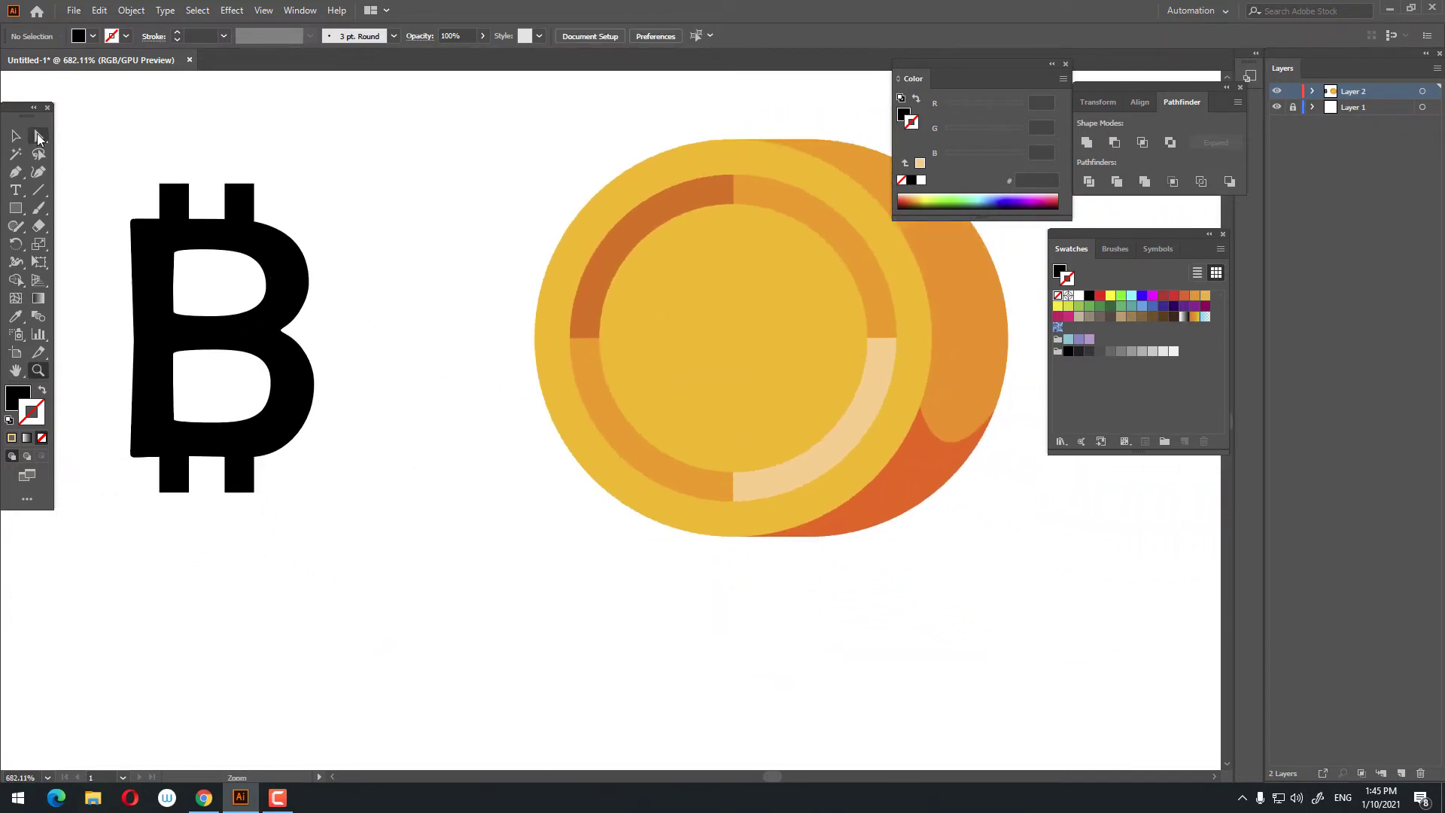
Scale the bitcoin symbol down, move it onto the coin's centre, and shrink it slightly more.
{"action": "left_click", "coordinate": [15, 136]}
{"action": "left_click", "coordinate": [303, 301]}
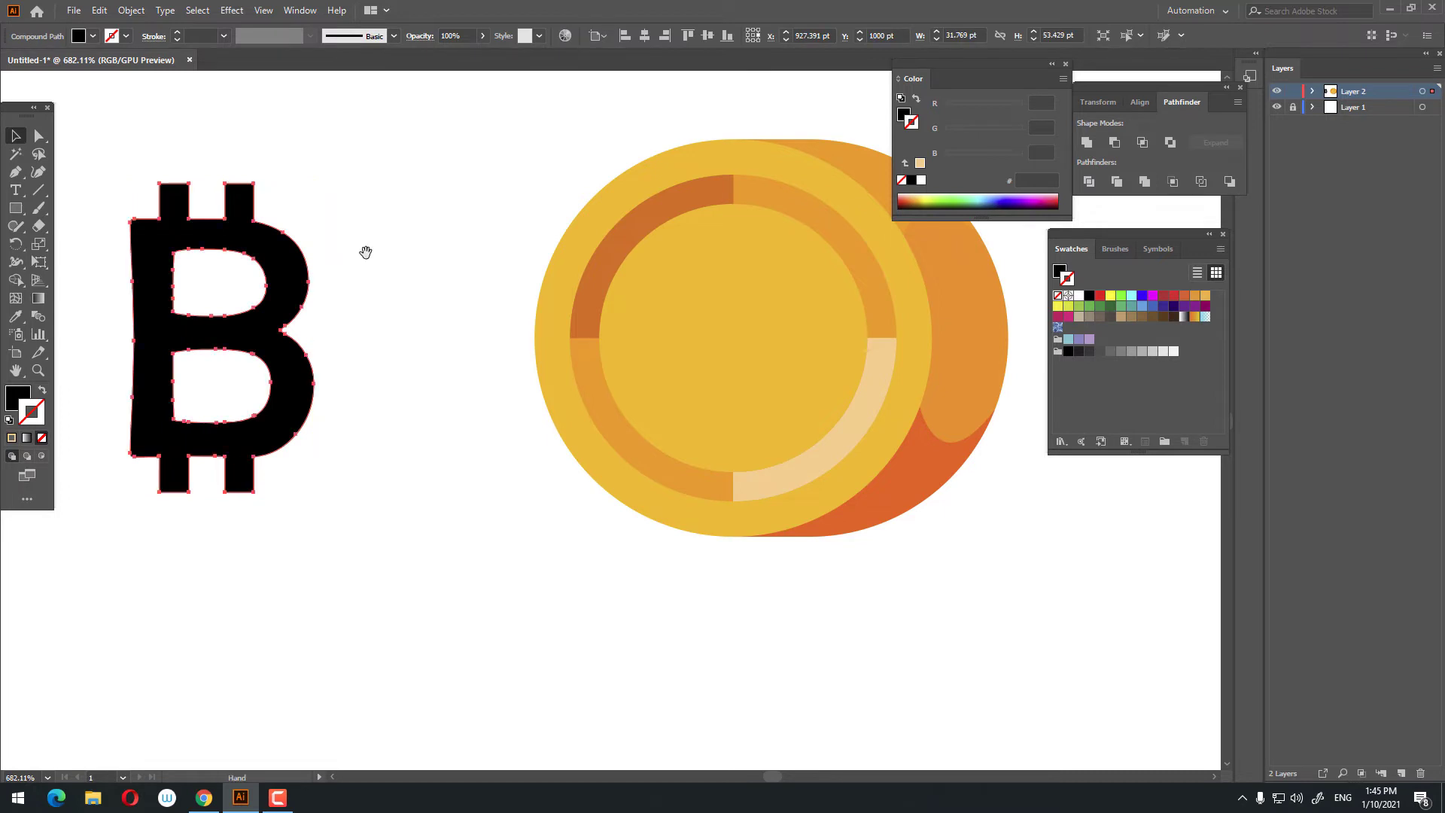
{"action": "left_click_drag", "start_coordinate": [366, 252], "coordinate": [407, 274]}
{"action": "scroll", "coordinate": [279, 286], "scroll_direction": "up", "scroll_amount": 1}
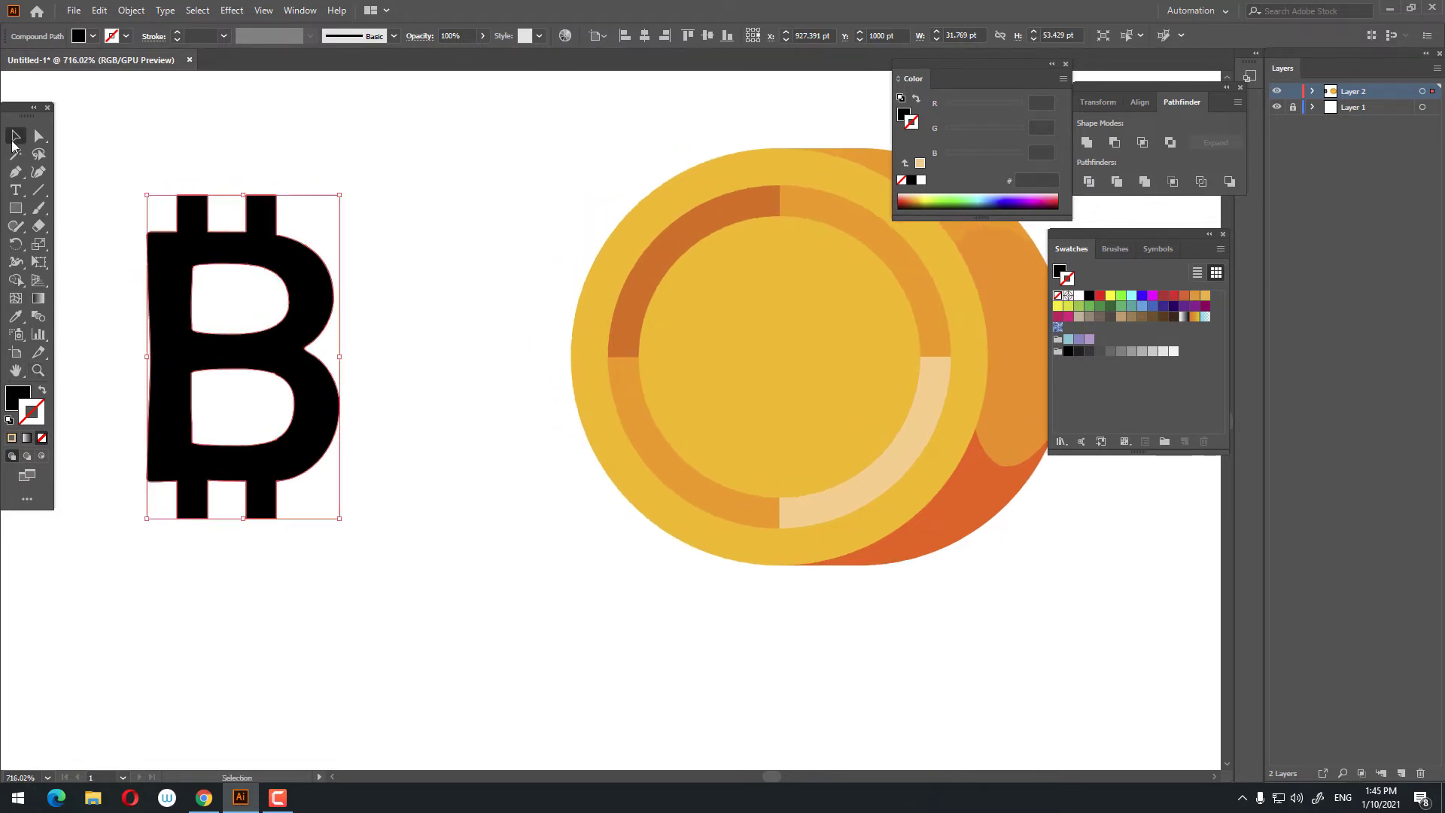
{"action": "left_click_drag", "start_coordinate": [340, 519], "coordinate": [317, 483]}
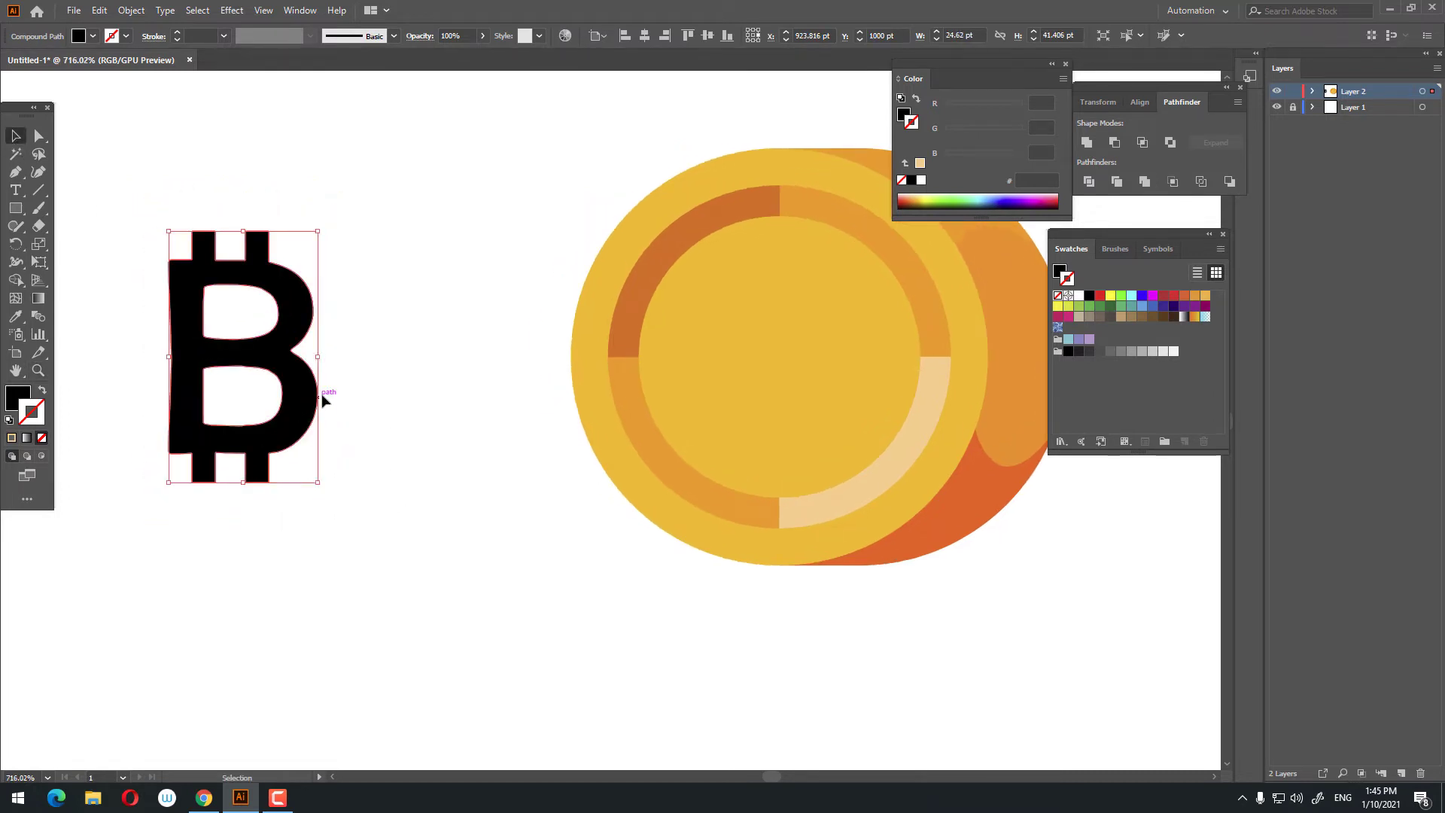
{"action": "left_click_drag", "start_coordinate": [323, 399], "coordinate": [873, 401]}
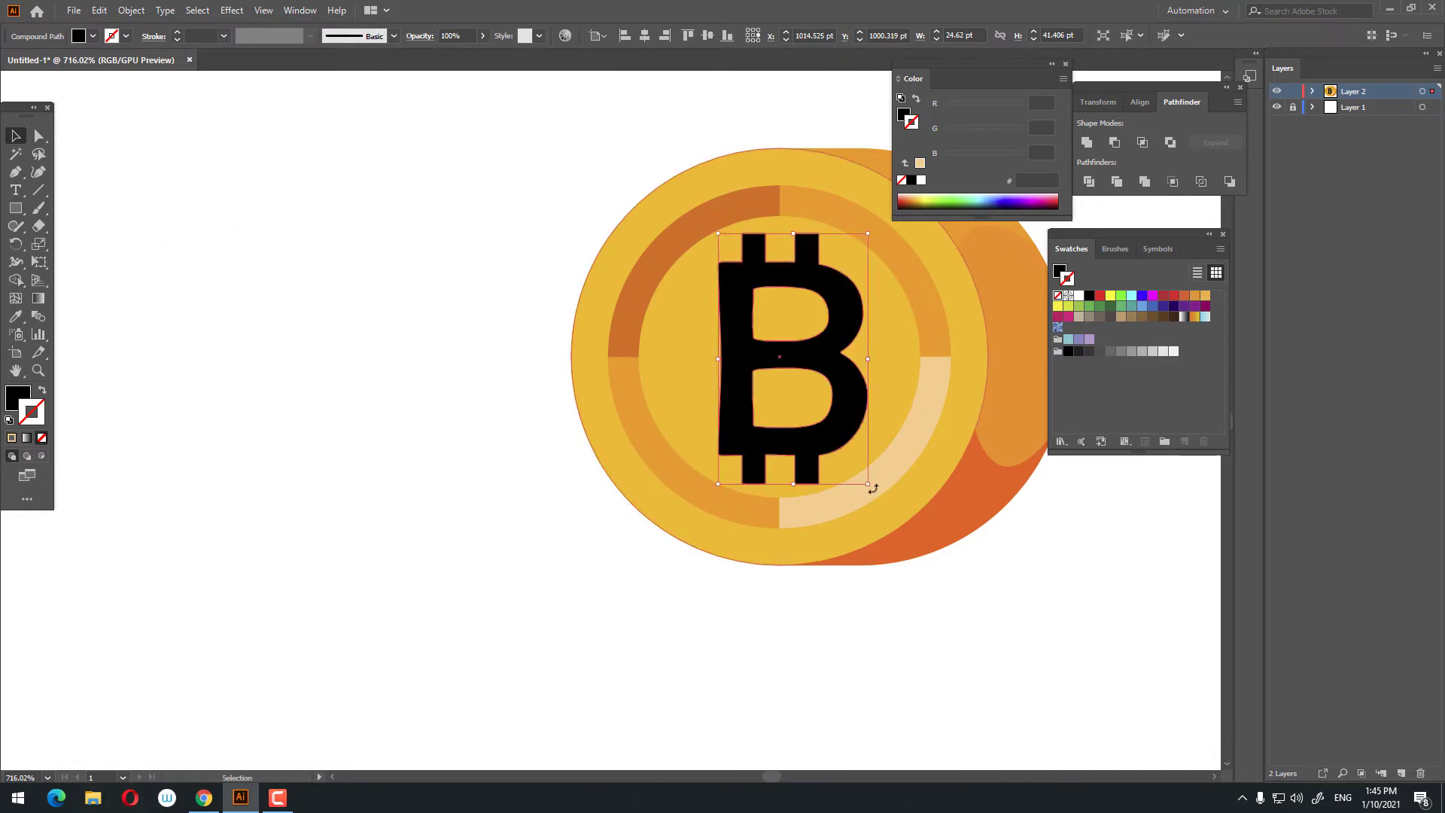
{"action": "left_click_drag", "start_coordinate": [874, 488], "coordinate": [849, 463]}
{"action": "left_click_drag", "start_coordinate": [848, 397], "coordinate": [560, 415]}
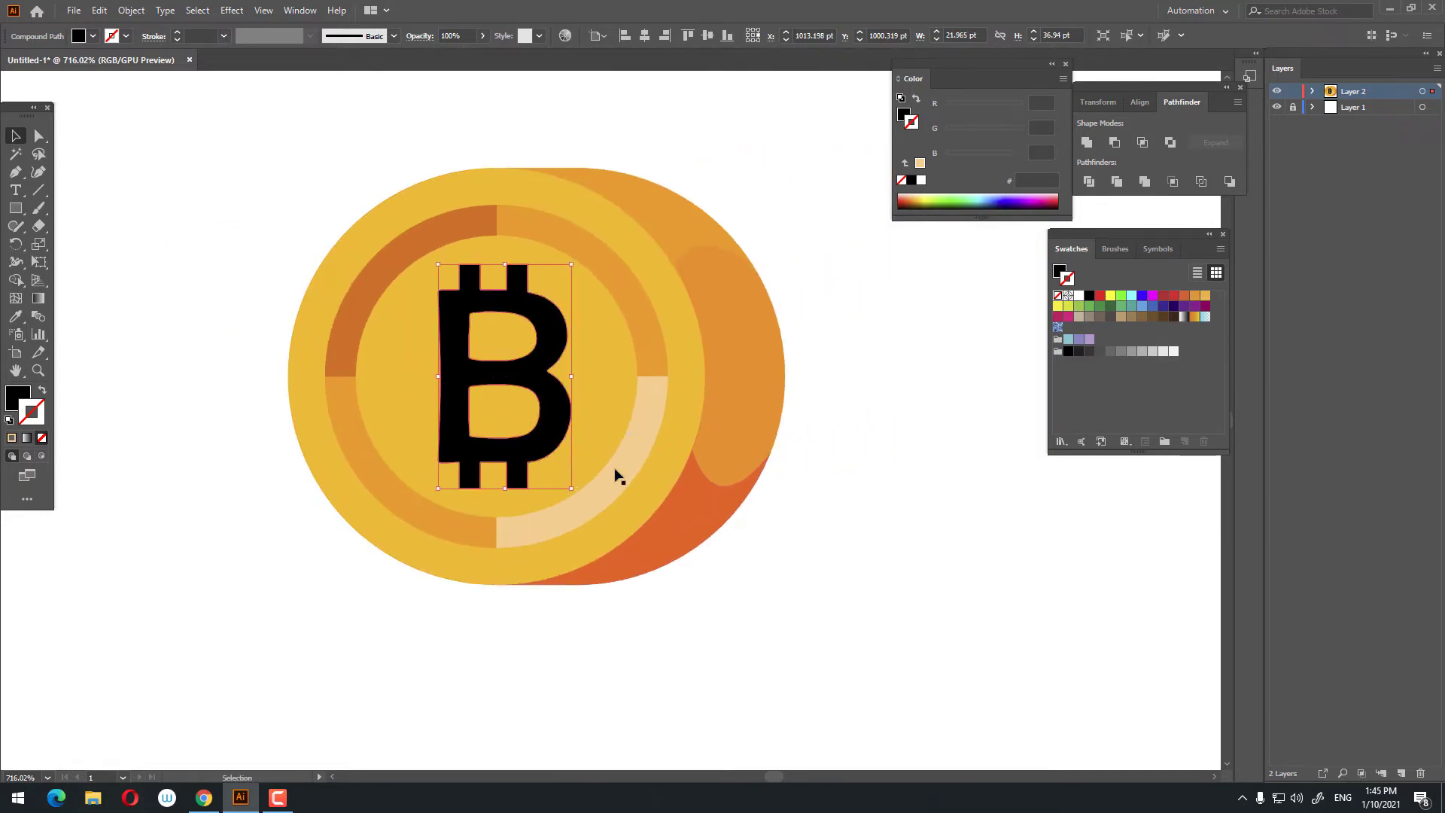
Sample the coin's orange onto the B, then undo to keep it black.
{"action": "left_click", "coordinate": [17, 316]}
{"action": "left_click", "coordinate": [595, 272]}
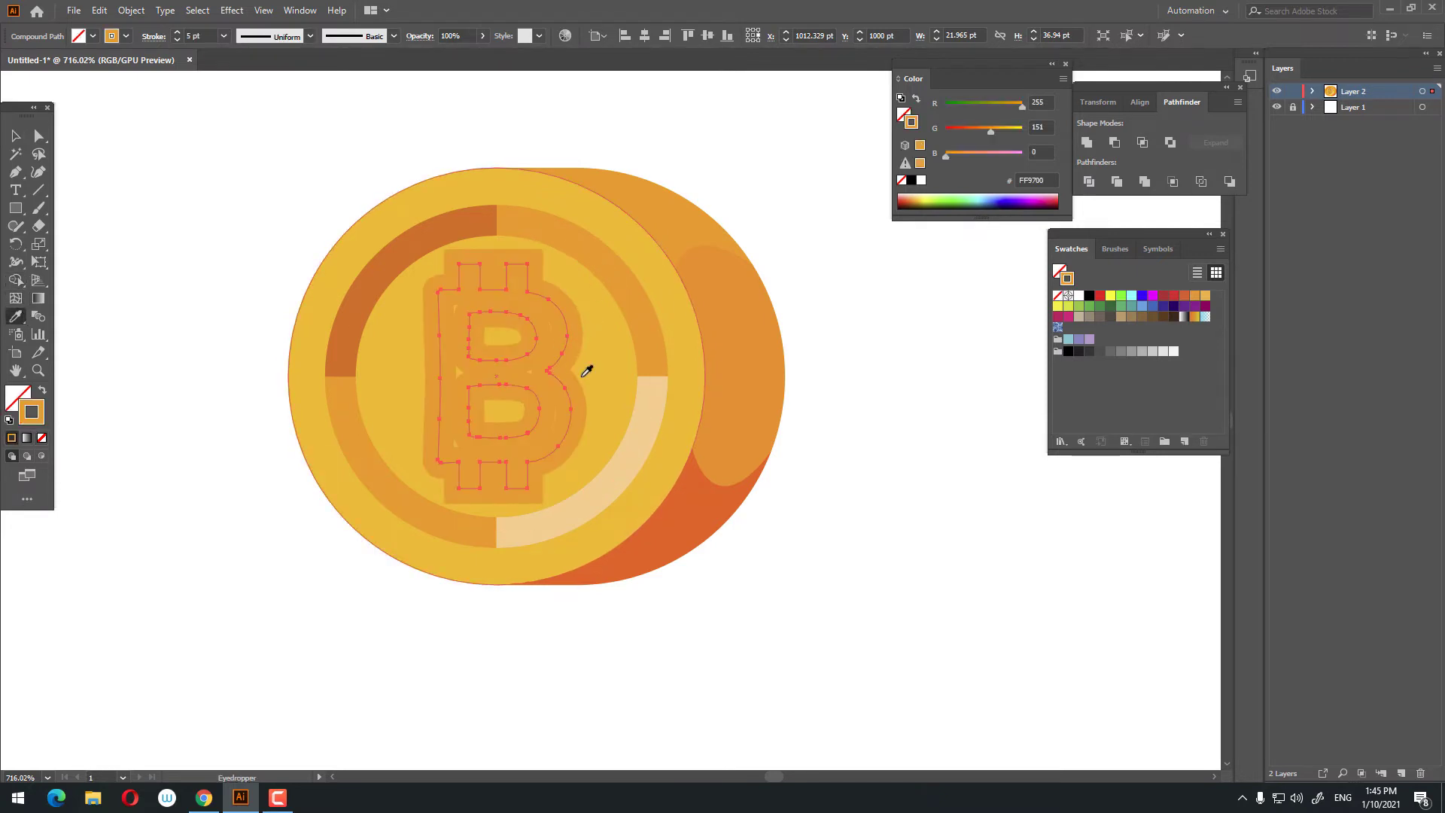
{"action": "key", "text": "ctrl+z"}
{"action": "left_click", "coordinate": [15, 140]}
Expand the fill and stroke of the dark arc, light arc and thin circle outline.
{"action": "left_click", "coordinate": [636, 467]}
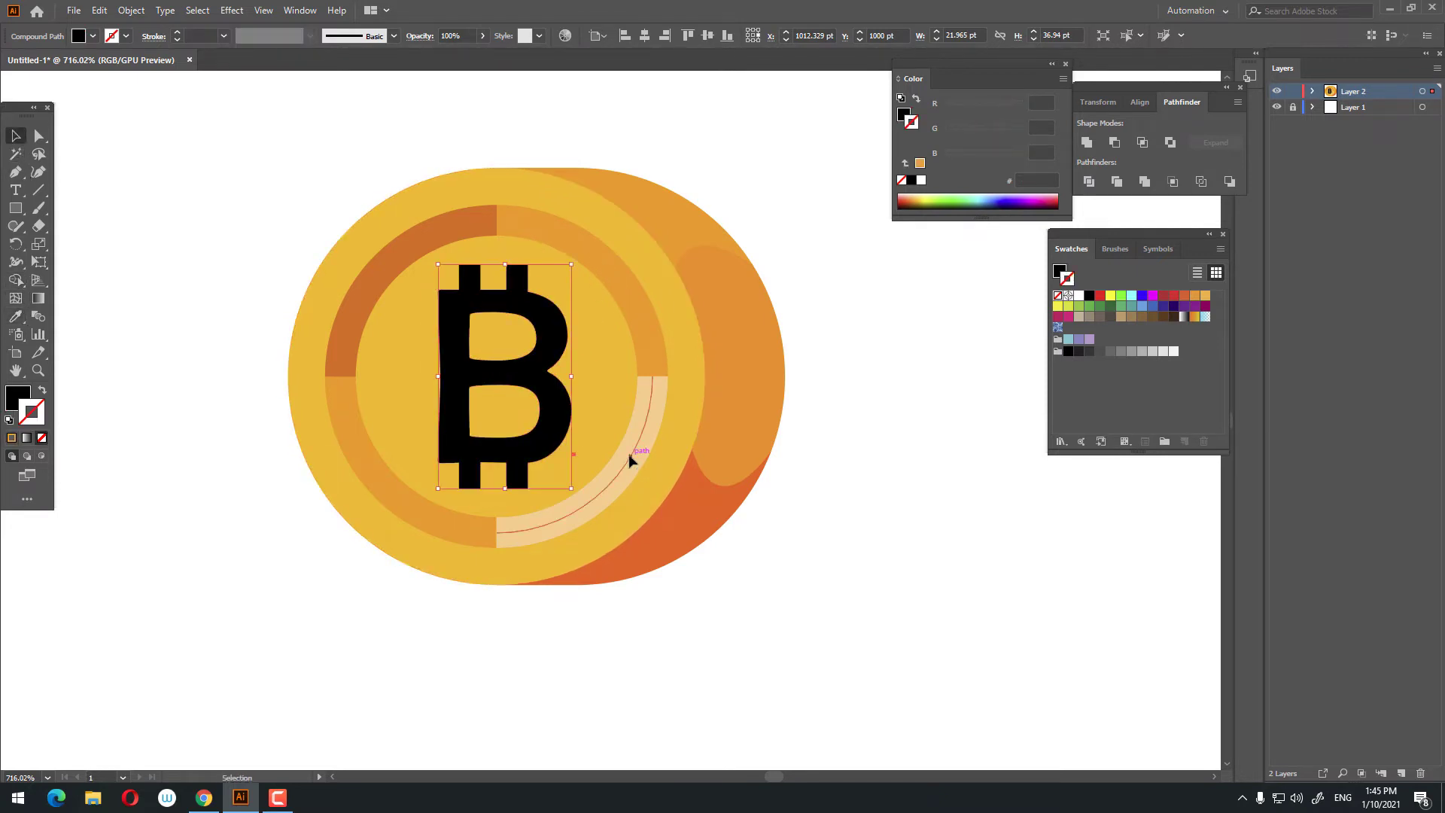
{"action": "left_click", "coordinate": [632, 301], "text": "shift"}
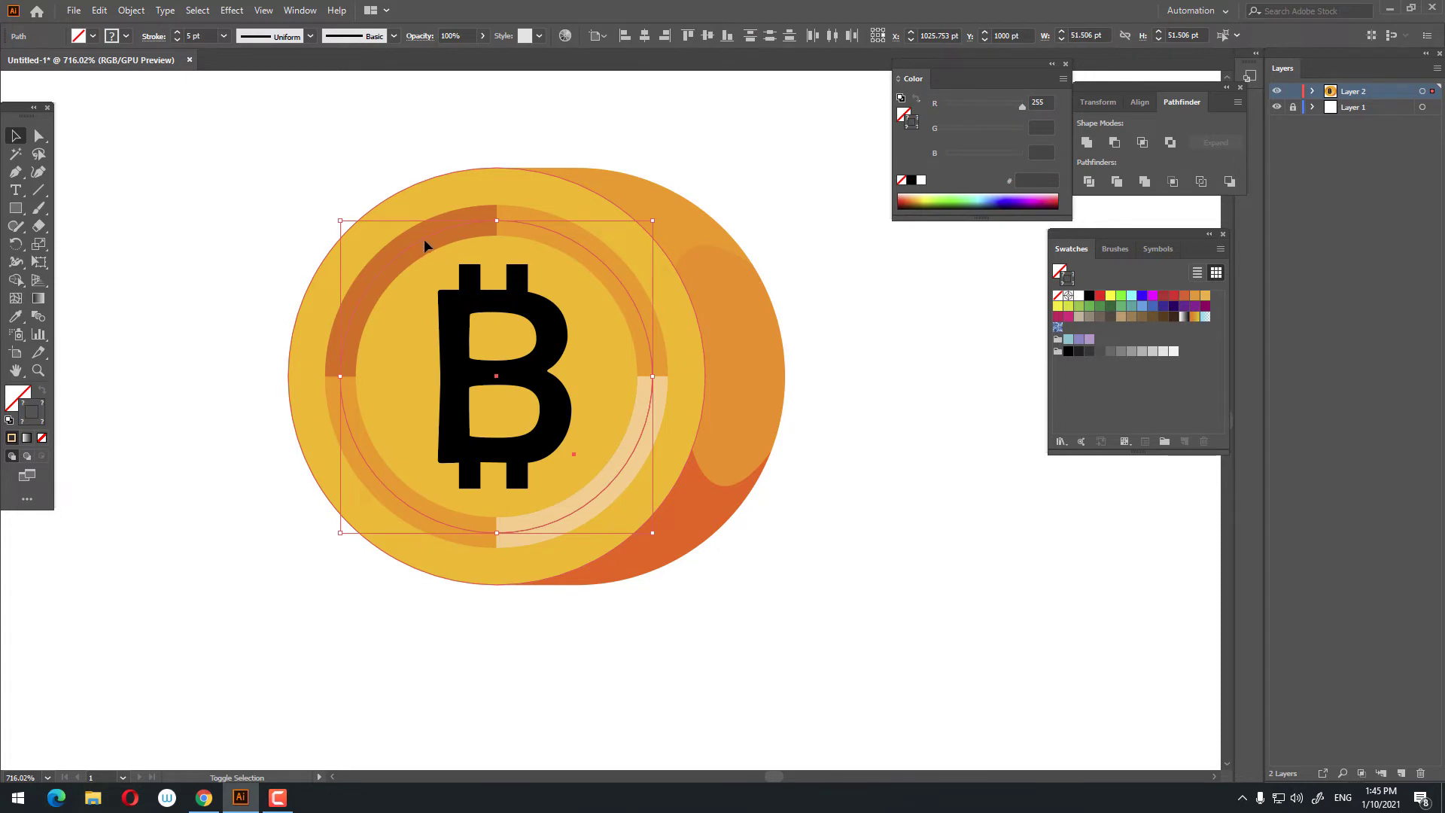
{"action": "left_click", "coordinate": [437, 237]}
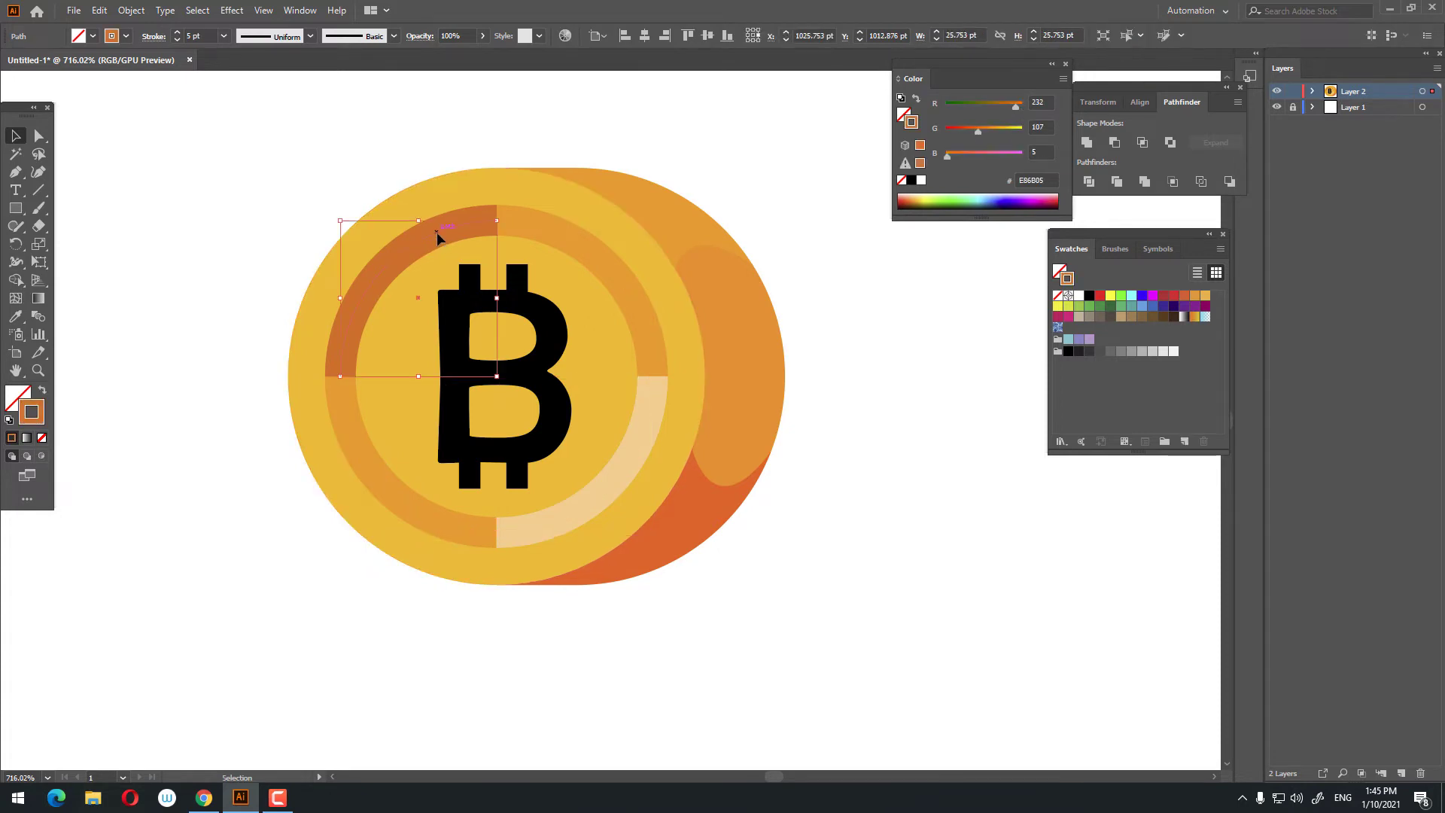
{"action": "left_click", "coordinate": [636, 471], "text": "shift"}
{"action": "left_click", "coordinate": [627, 293], "text": "shift"}
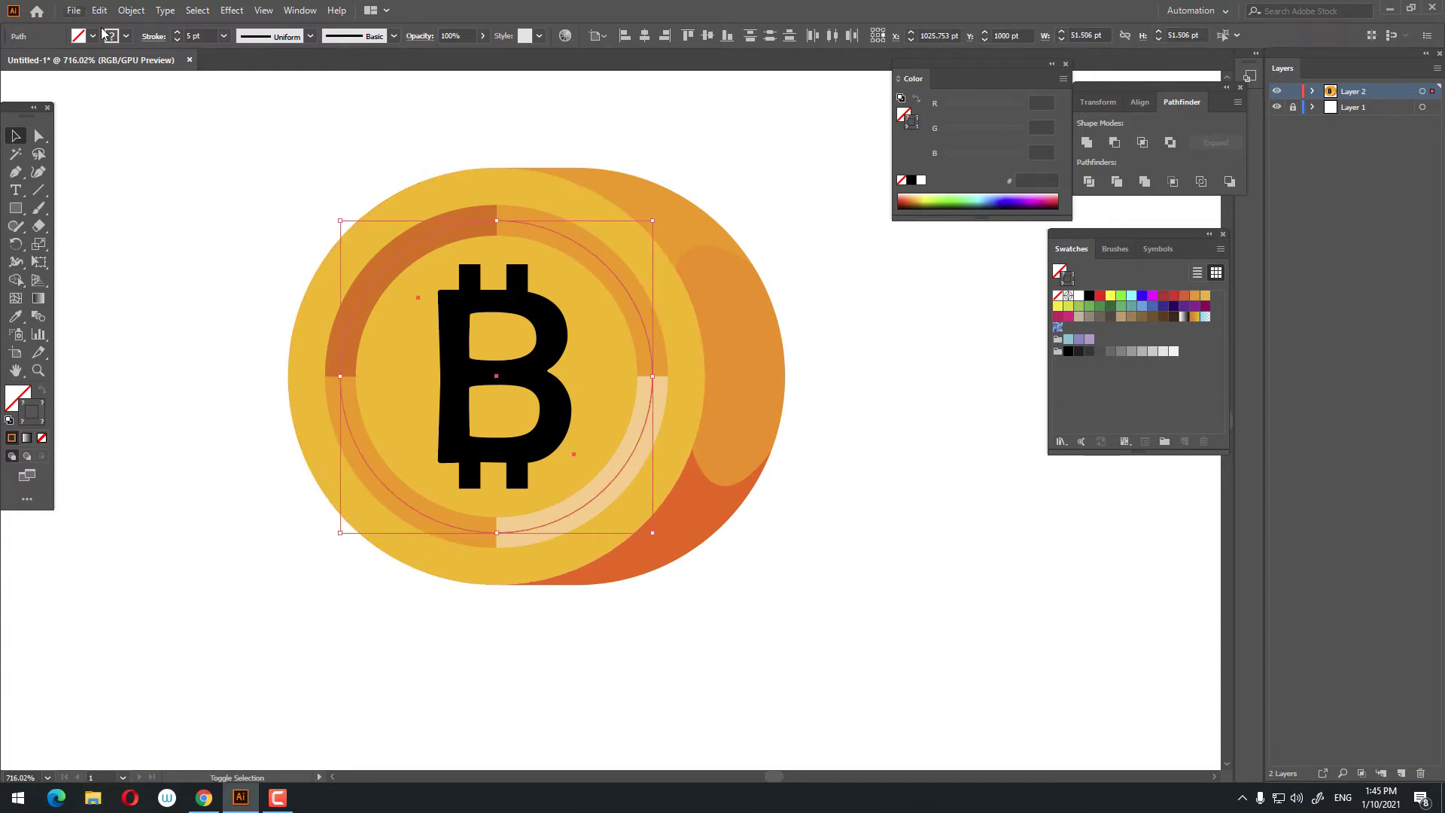
{"action": "left_click", "coordinate": [131, 10]}
{"action": "left_click", "coordinate": [154, 184]}
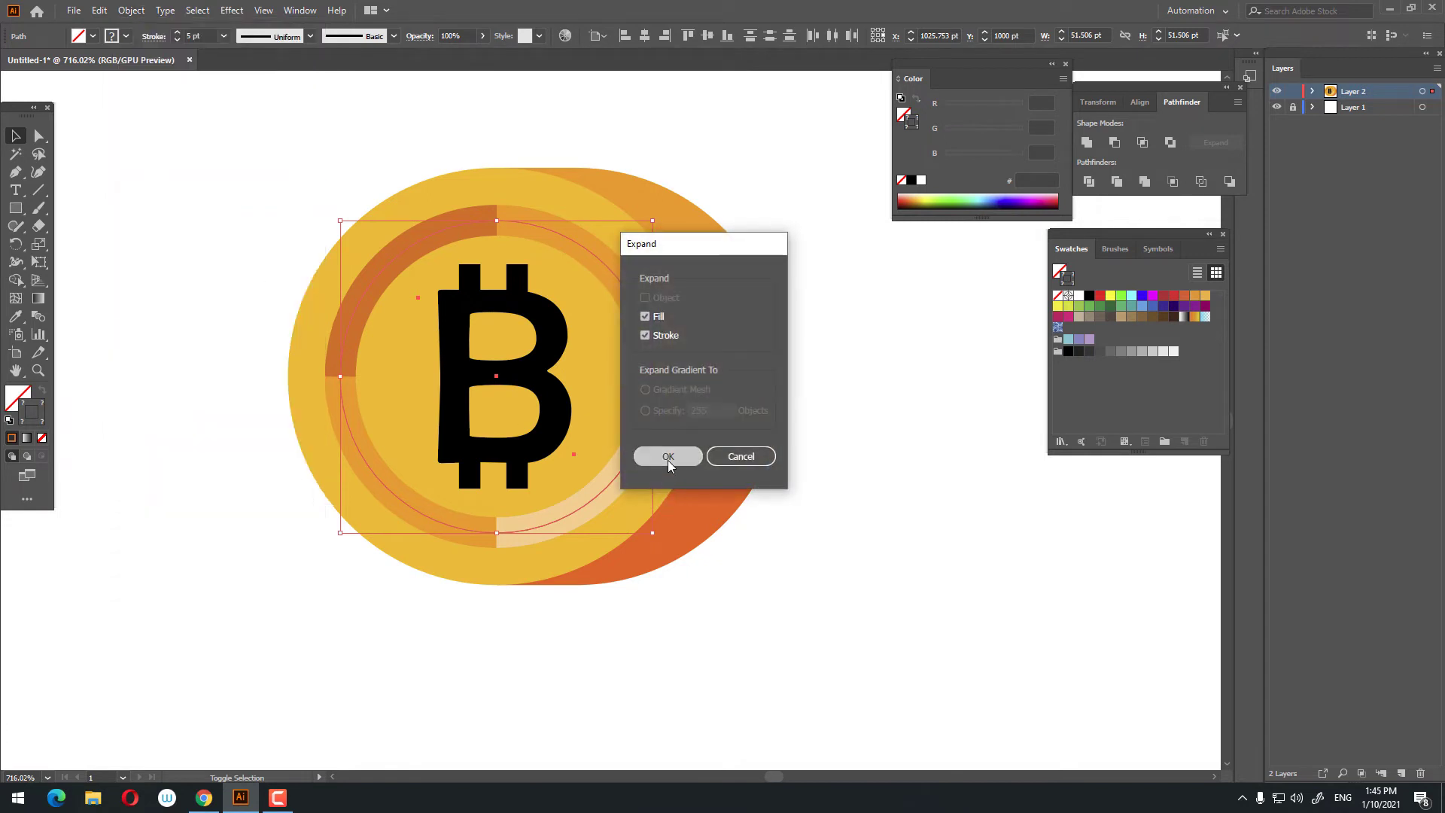
{"action": "left_click", "coordinate": [667, 460]}
{"action": "left_click", "coordinate": [861, 558]}
{"action": "key", "text": "z"}
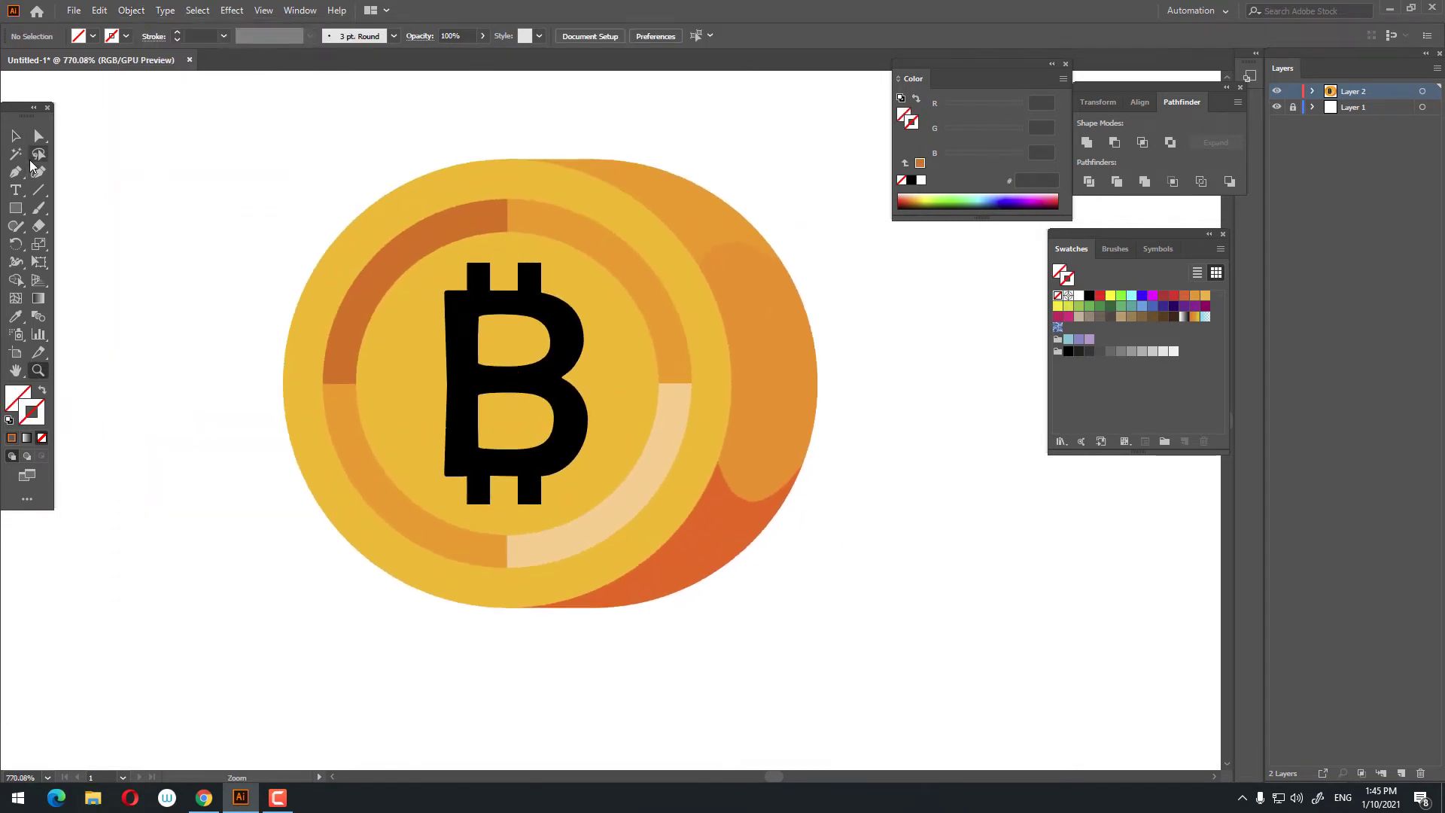
{"action": "left_click", "coordinate": [570, 433]}
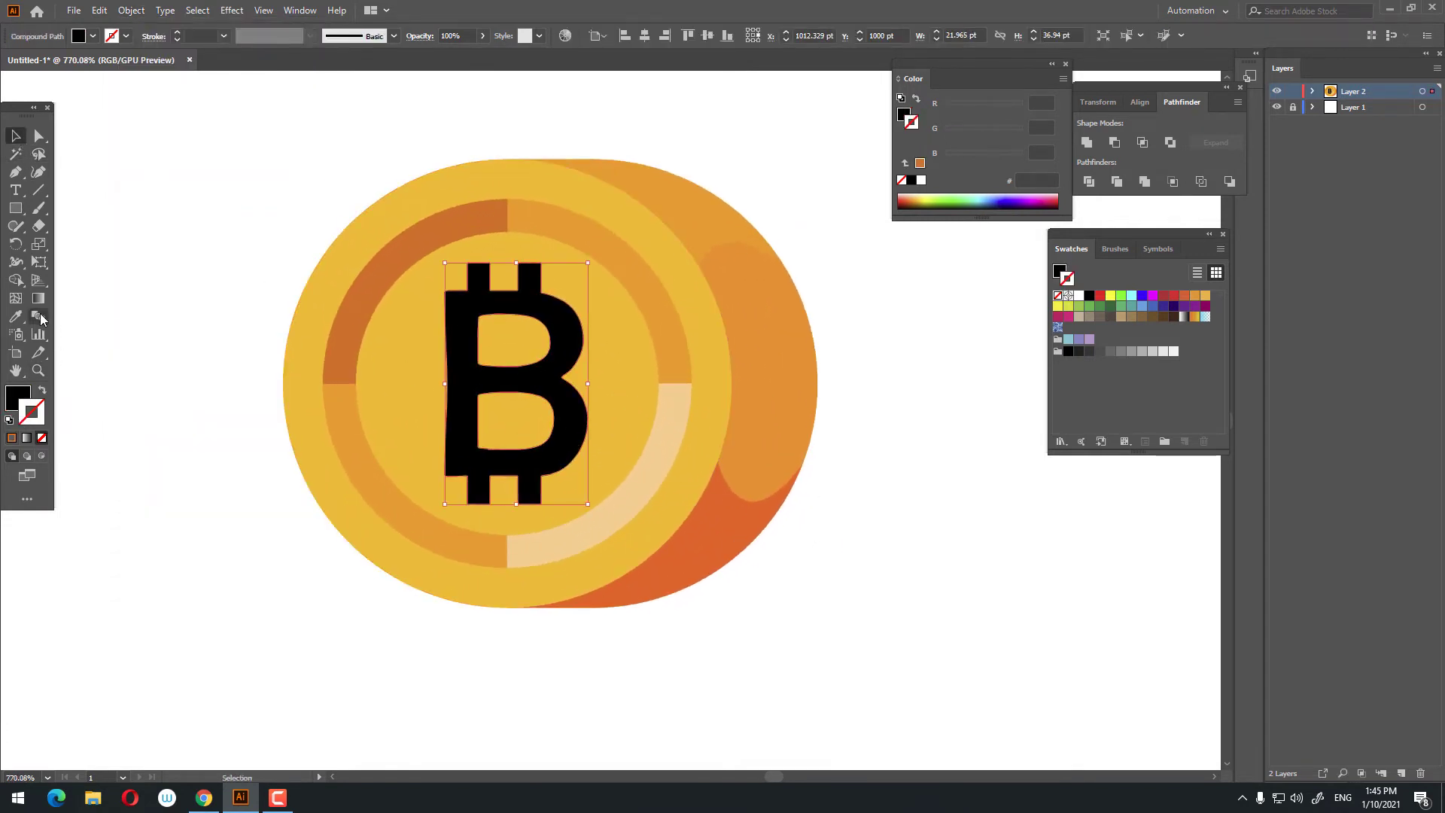
Free-transform the B into a slight slant of about 23.6 by 38 pt, undoing one bad drag.
{"action": "left_click", "coordinate": [40, 263]}
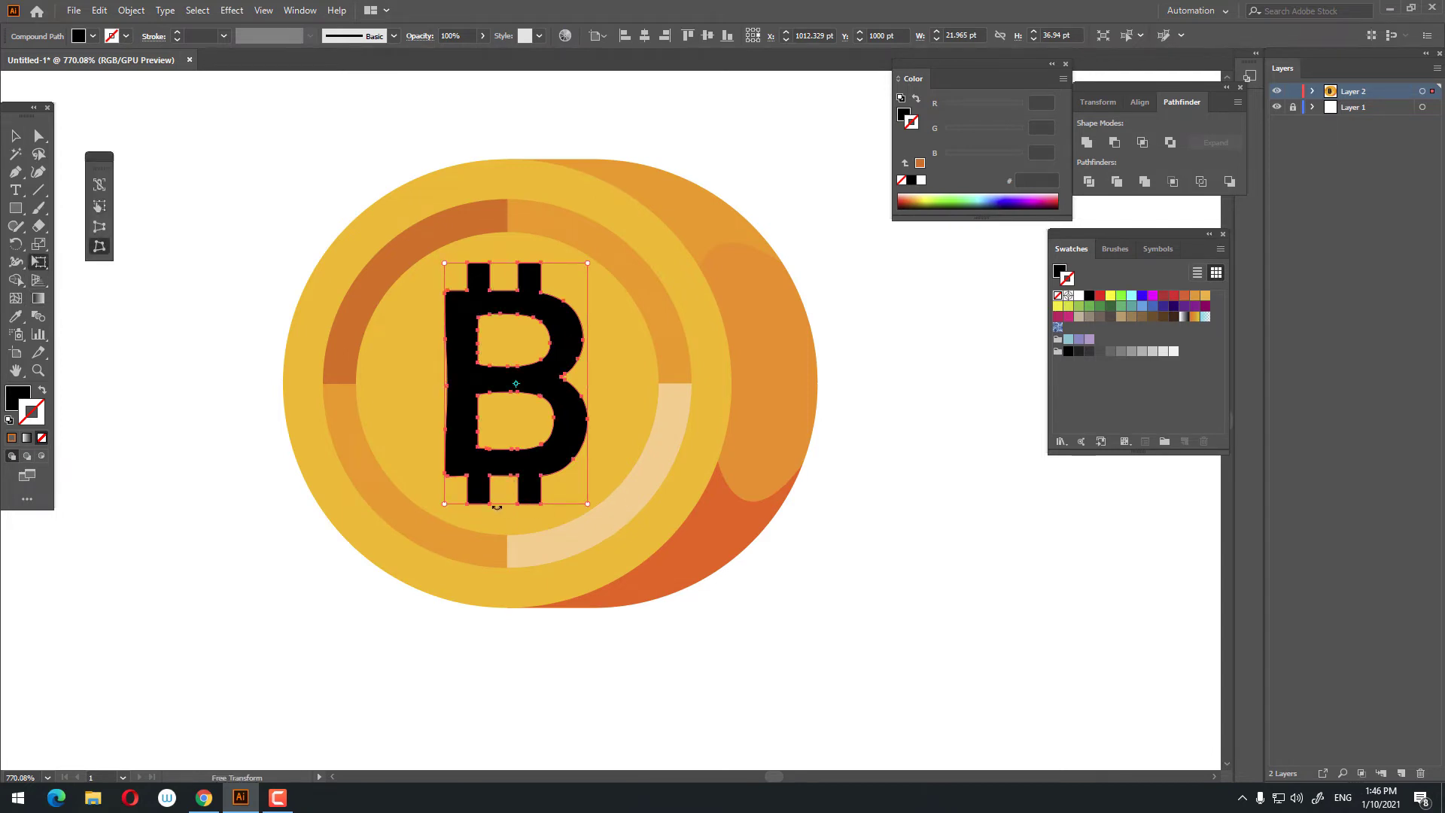
{"action": "left_click_drag", "start_coordinate": [443, 503], "coordinate": [438, 493]}
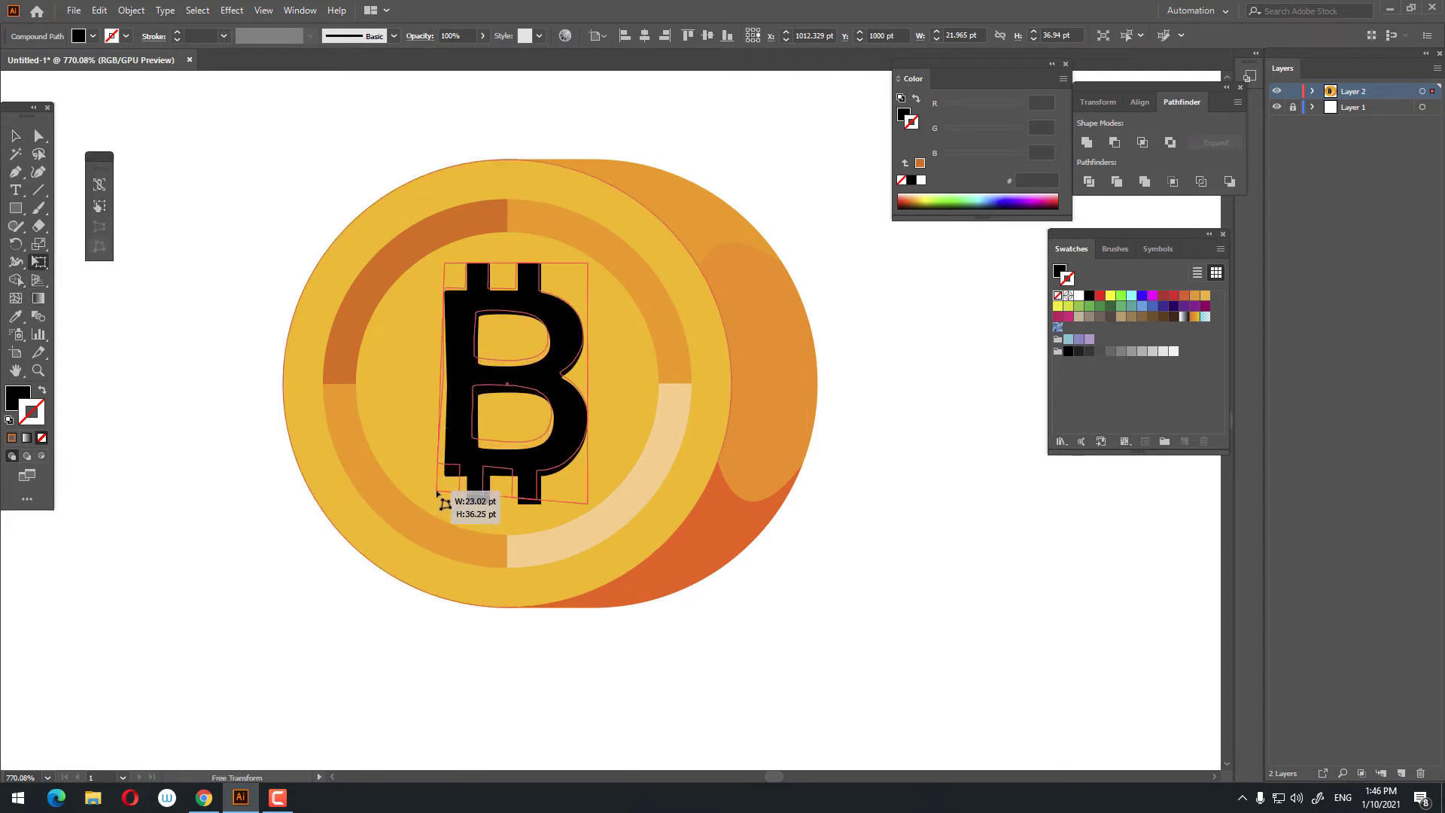
{"action": "key", "text": "ctrl+z"}
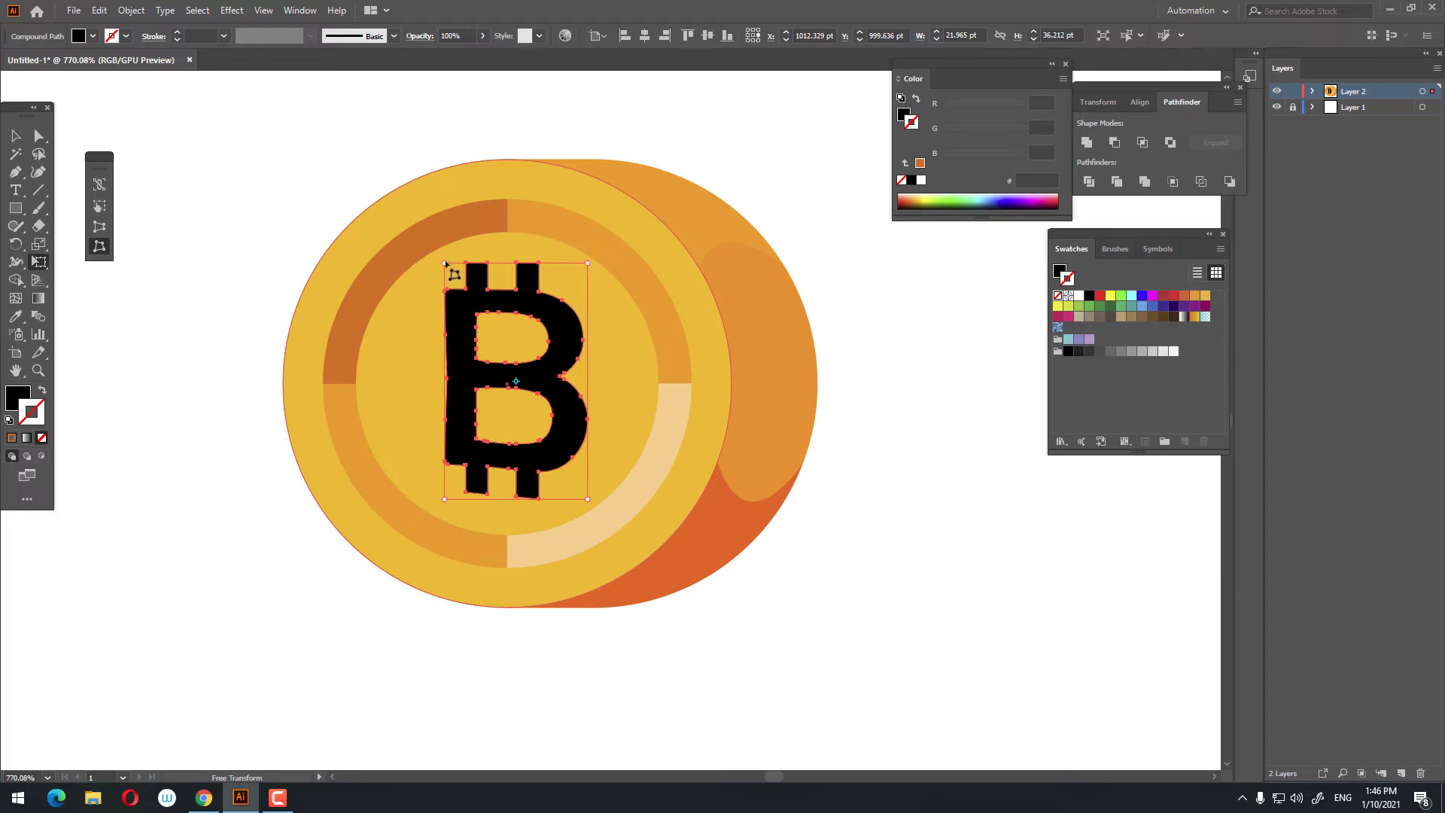
{"action": "left_click_drag", "start_coordinate": [446, 265], "coordinate": [448, 270]}
{"action": "key", "text": "z"}
{"action": "mouse_move", "coordinate": [591, 439]}
{"action": "left_mouse_down"}
{"action": "mouse_move", "coordinate": [484, 485]}
{"action": "mouse_move", "coordinate": [527, 485]}
{"action": "left_mouse_up"}
{"action": "key", "text": "v"}
{"action": "left_click", "coordinate": [793, 539]}
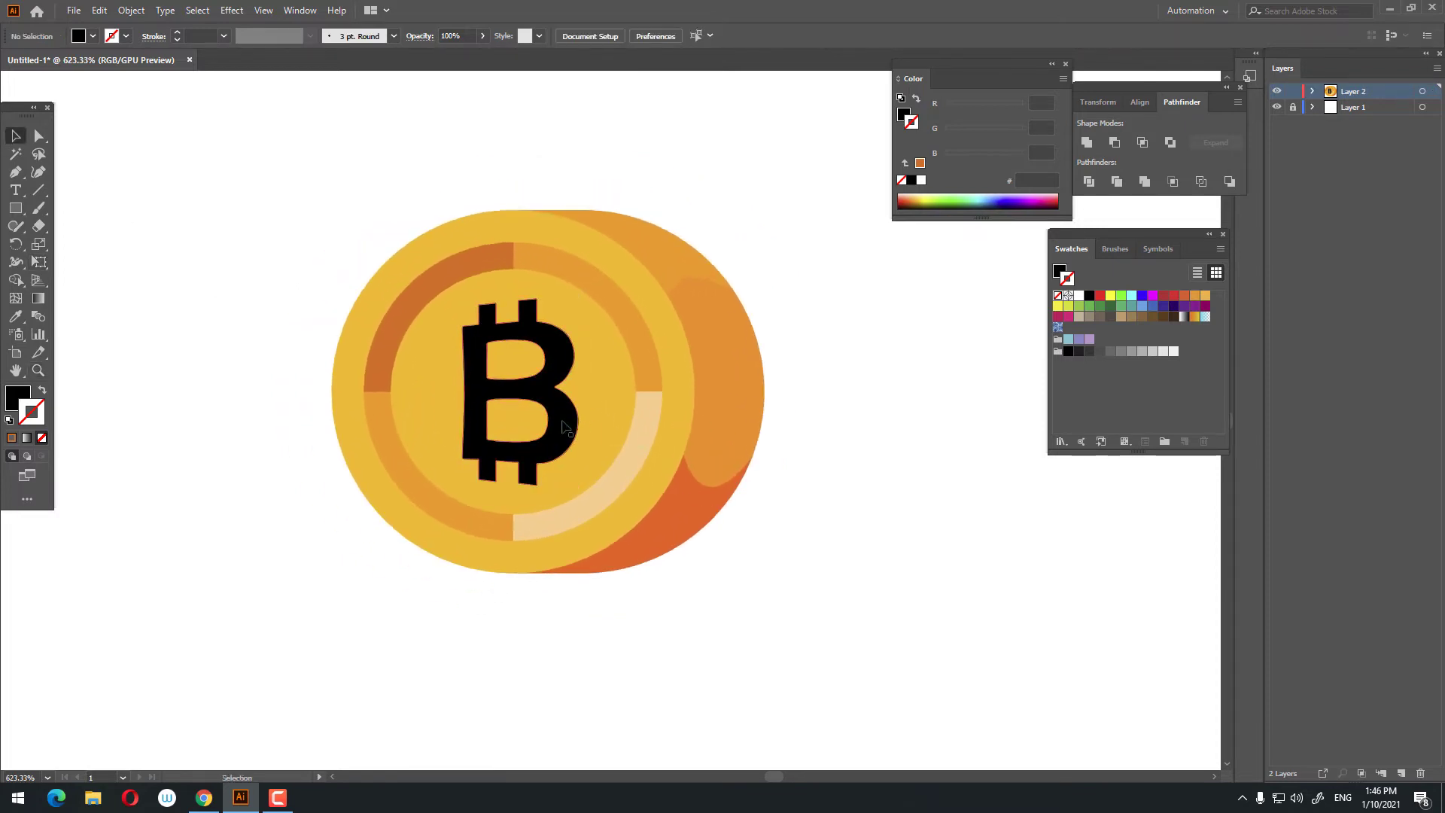
{"action": "left_click", "coordinate": [572, 452]}
Enlarge the B slightly and recolour it with the ring's orange.
{"action": "left_click_drag", "start_coordinate": [578, 486], "coordinate": [582, 492]}
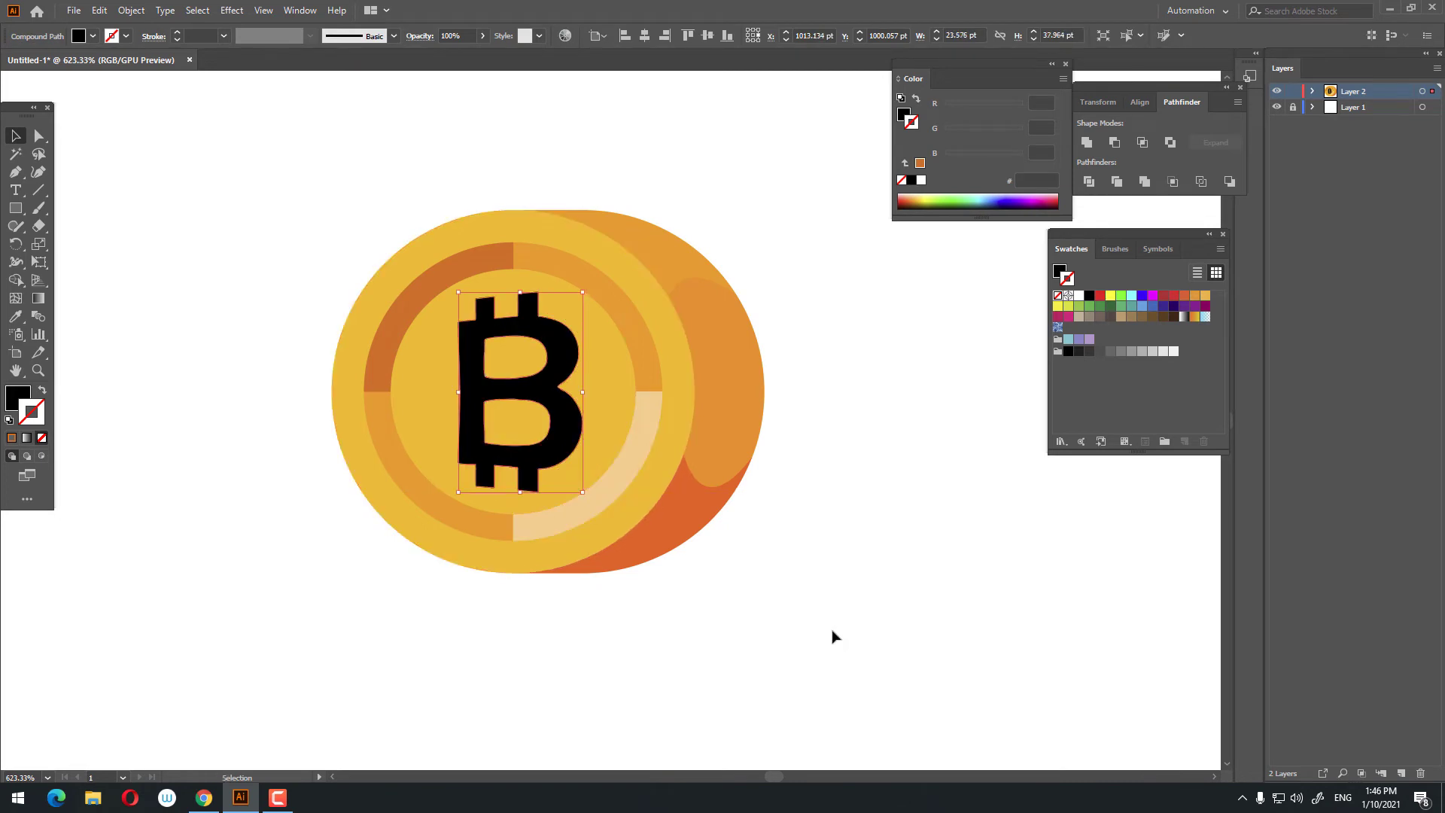
{"action": "left_click", "coordinate": [549, 445]}
{"action": "left_click", "coordinate": [570, 438]}
{"action": "key", "text": "z"}
{"action": "left_click_drag", "start_coordinate": [540, 365], "coordinate": [657, 469]}
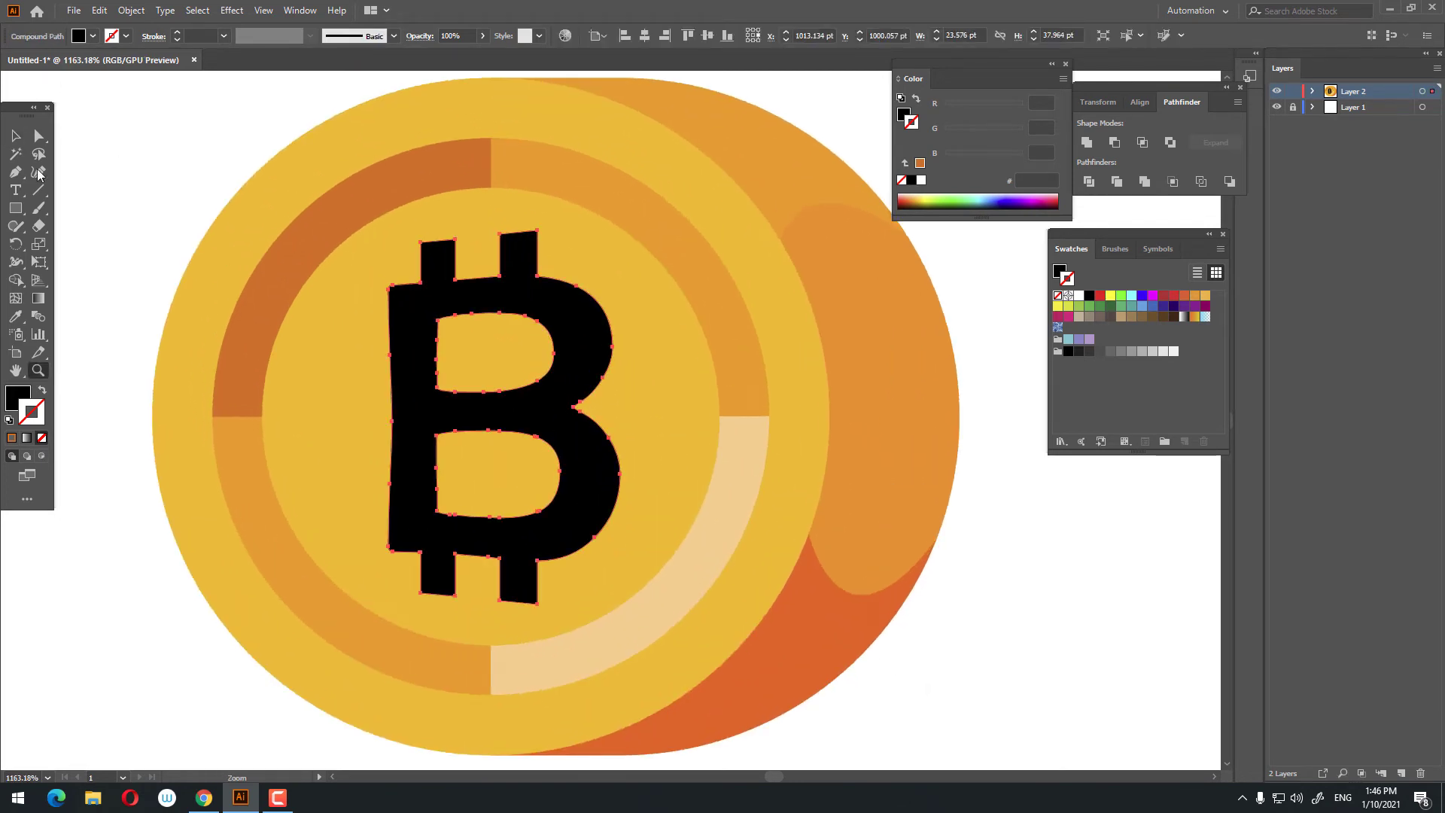
{"action": "left_click", "coordinate": [16, 315]}
{"action": "left_click", "coordinate": [514, 190]}
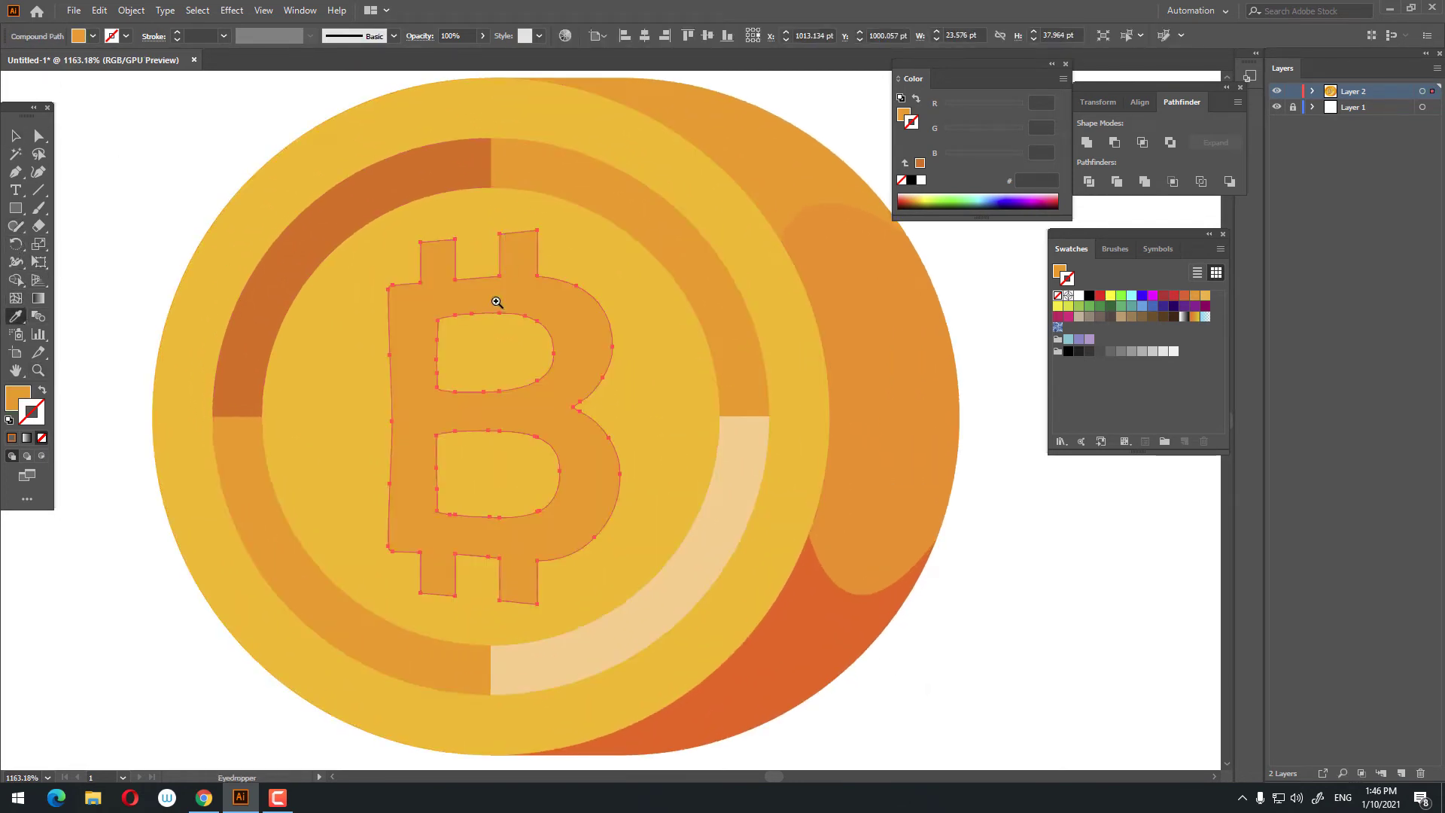
Paste a copy of the B in front, nudge it about 1.4 pt right, and Divide them.
{"action": "left_click", "coordinate": [16, 137]}
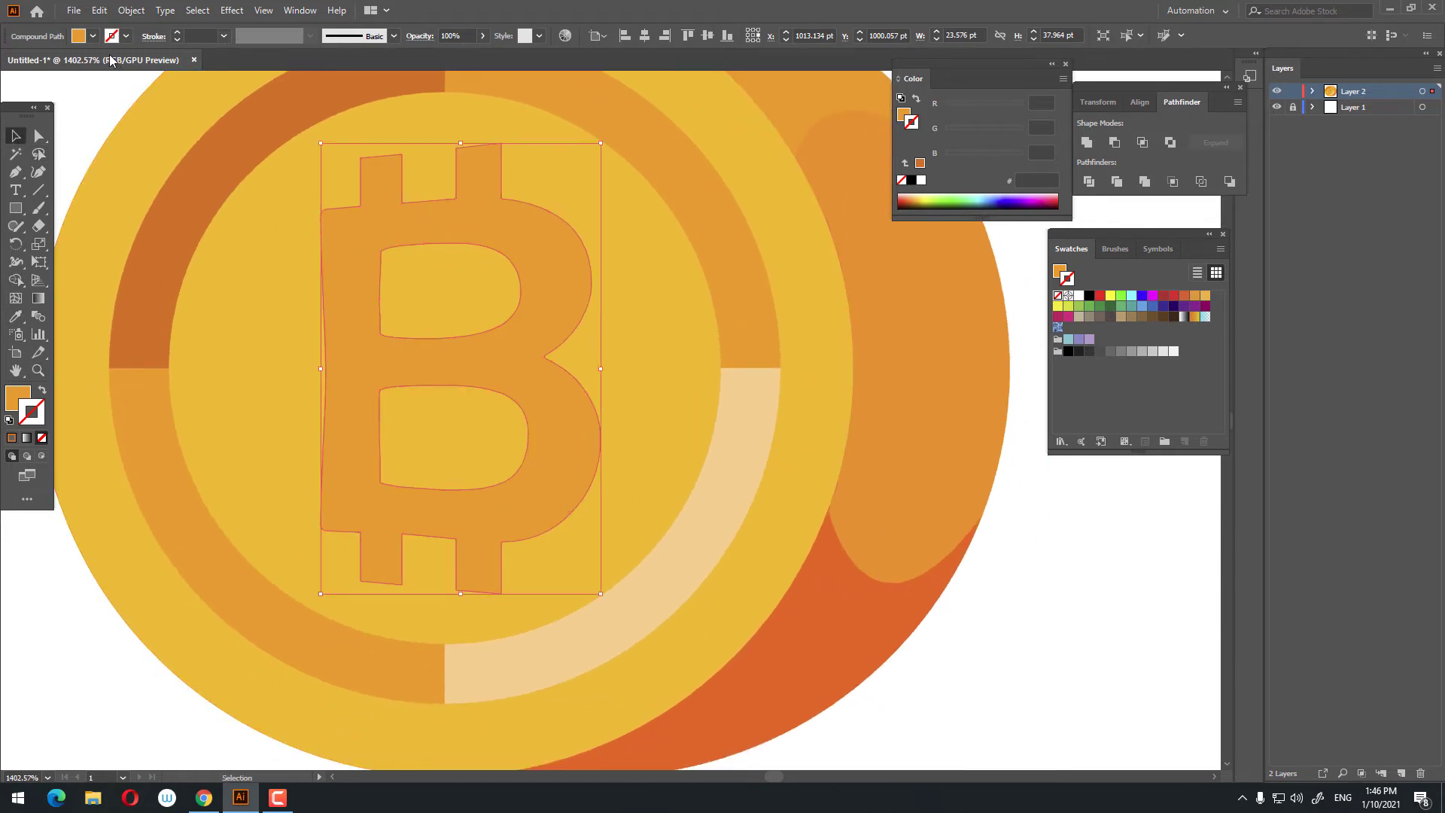
{"action": "left_click", "coordinate": [107, 13]}
{"action": "left_click", "coordinate": [157, 83]}
{"action": "left_click", "coordinate": [99, 10]}
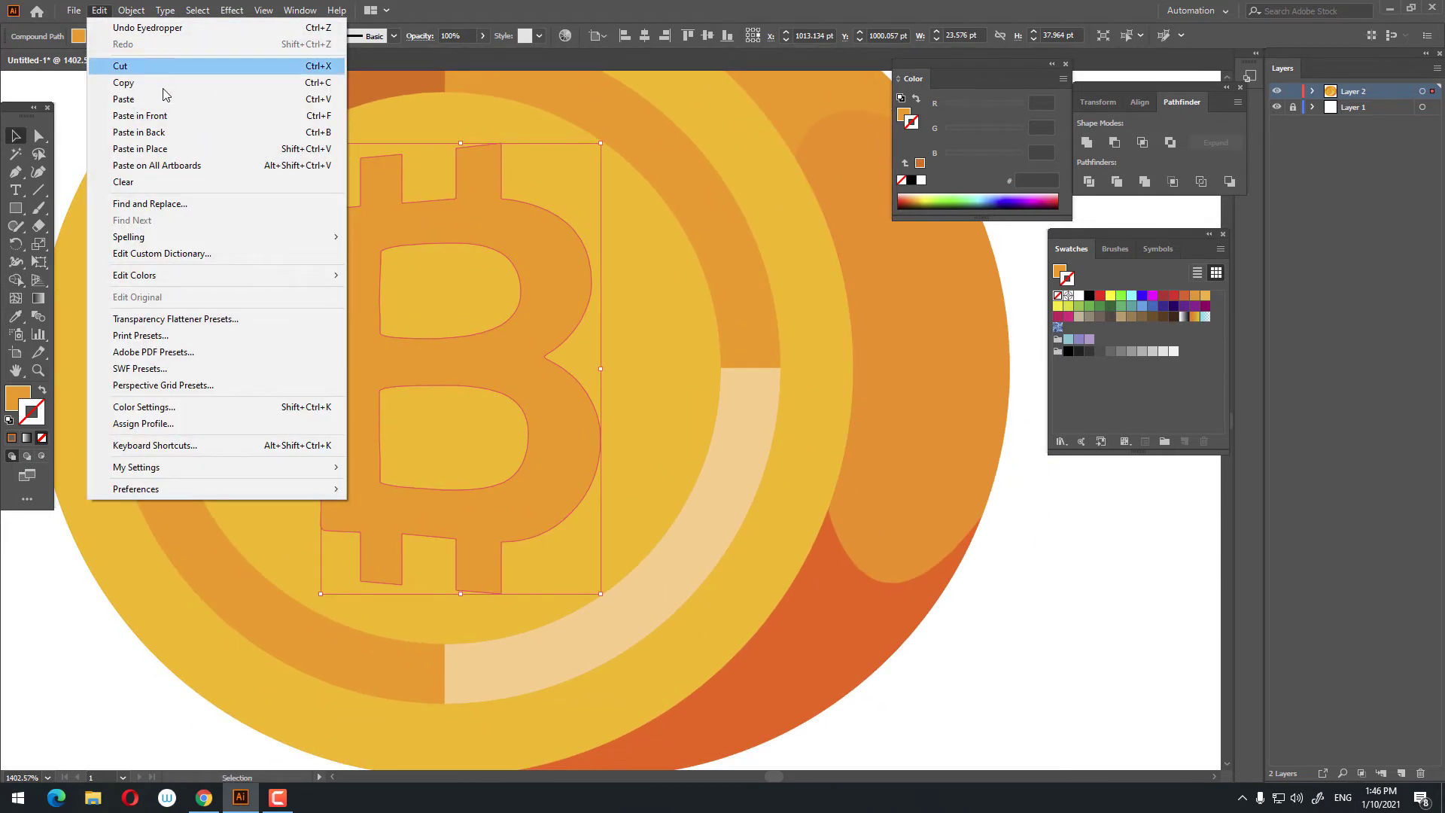
{"action": "left_click", "coordinate": [175, 120]}
{"action": "left_click_drag", "start_coordinate": [517, 360], "coordinate": [533, 368]}
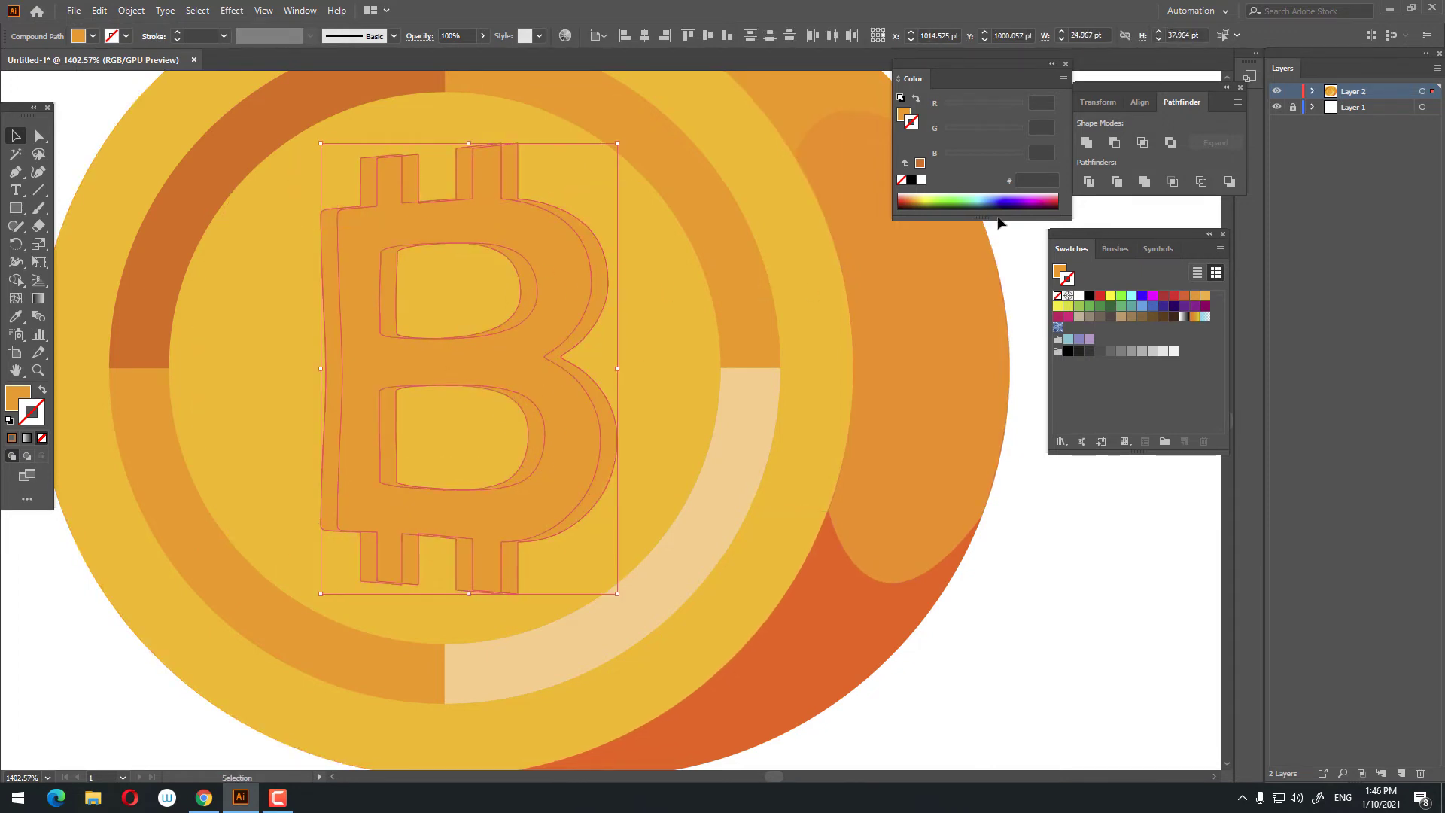
{"action": "left_click", "coordinate": [1090, 181]}
{"action": "double_click", "coordinate": [559, 277]}
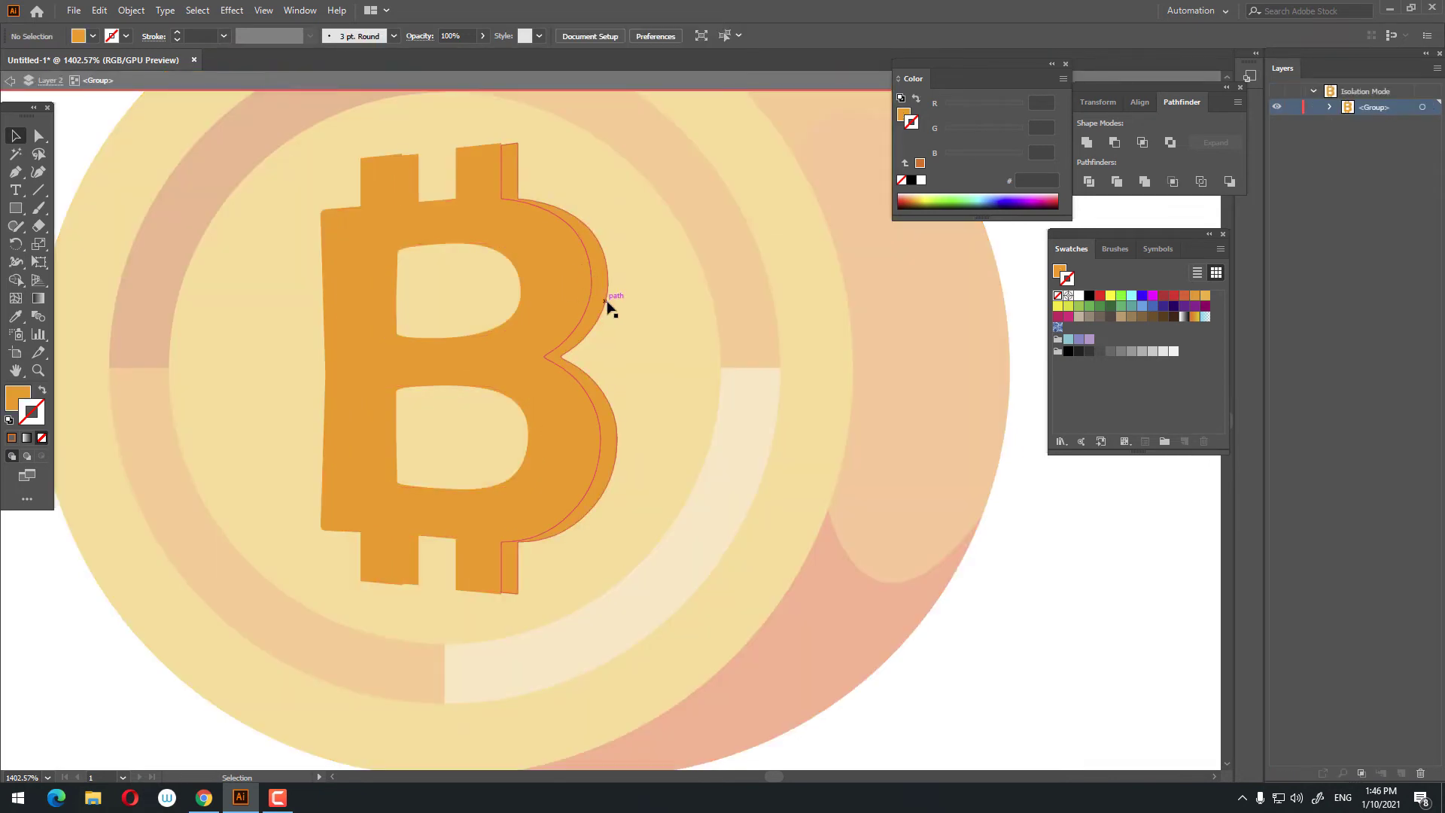
{"action": "left_click", "coordinate": [598, 304]}
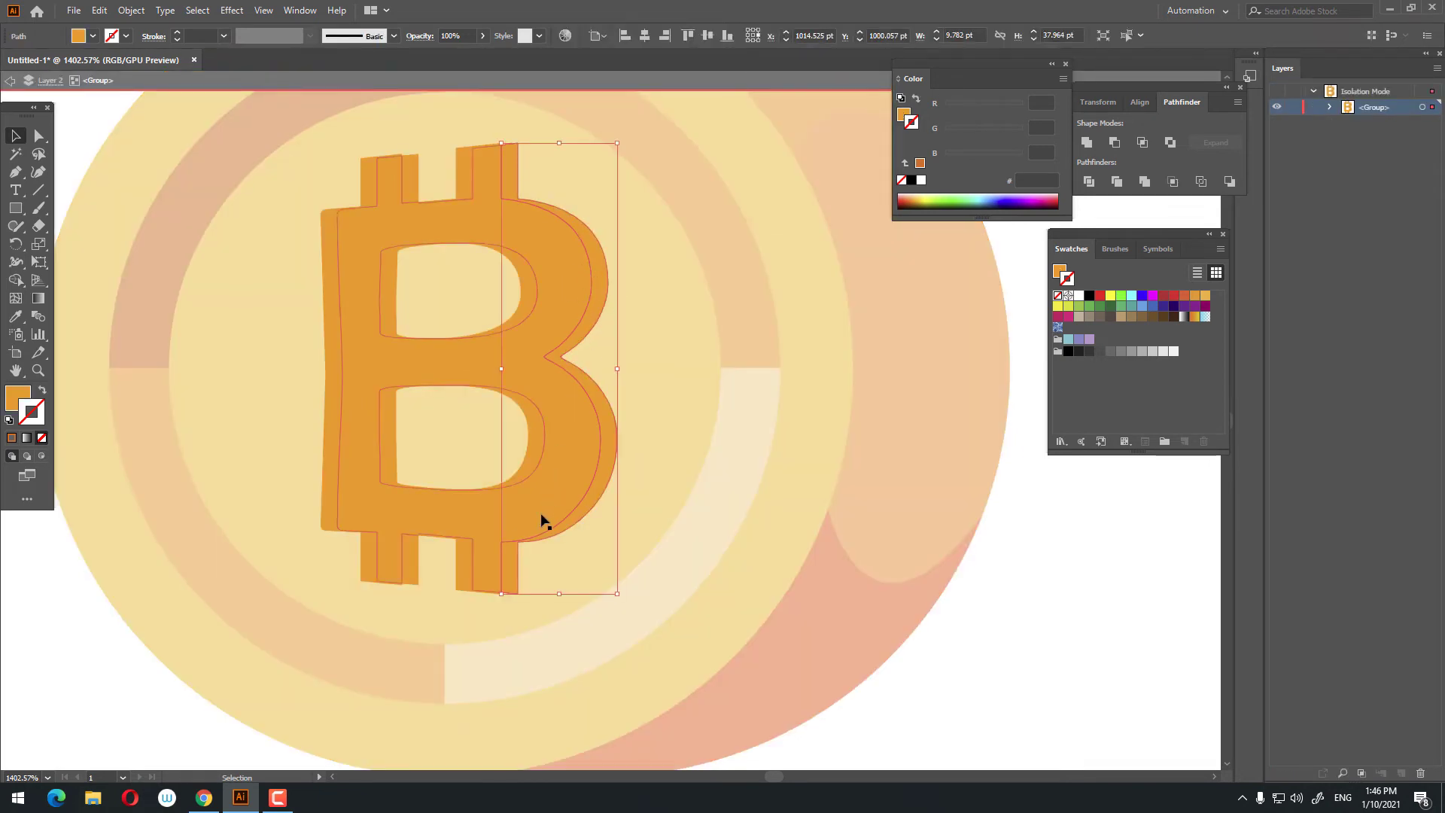
Fill the B's right sliver light peach and its left sliver darker orange.
{"action": "left_click", "coordinate": [16, 316]}
{"action": "left_click", "coordinate": [737, 466]}
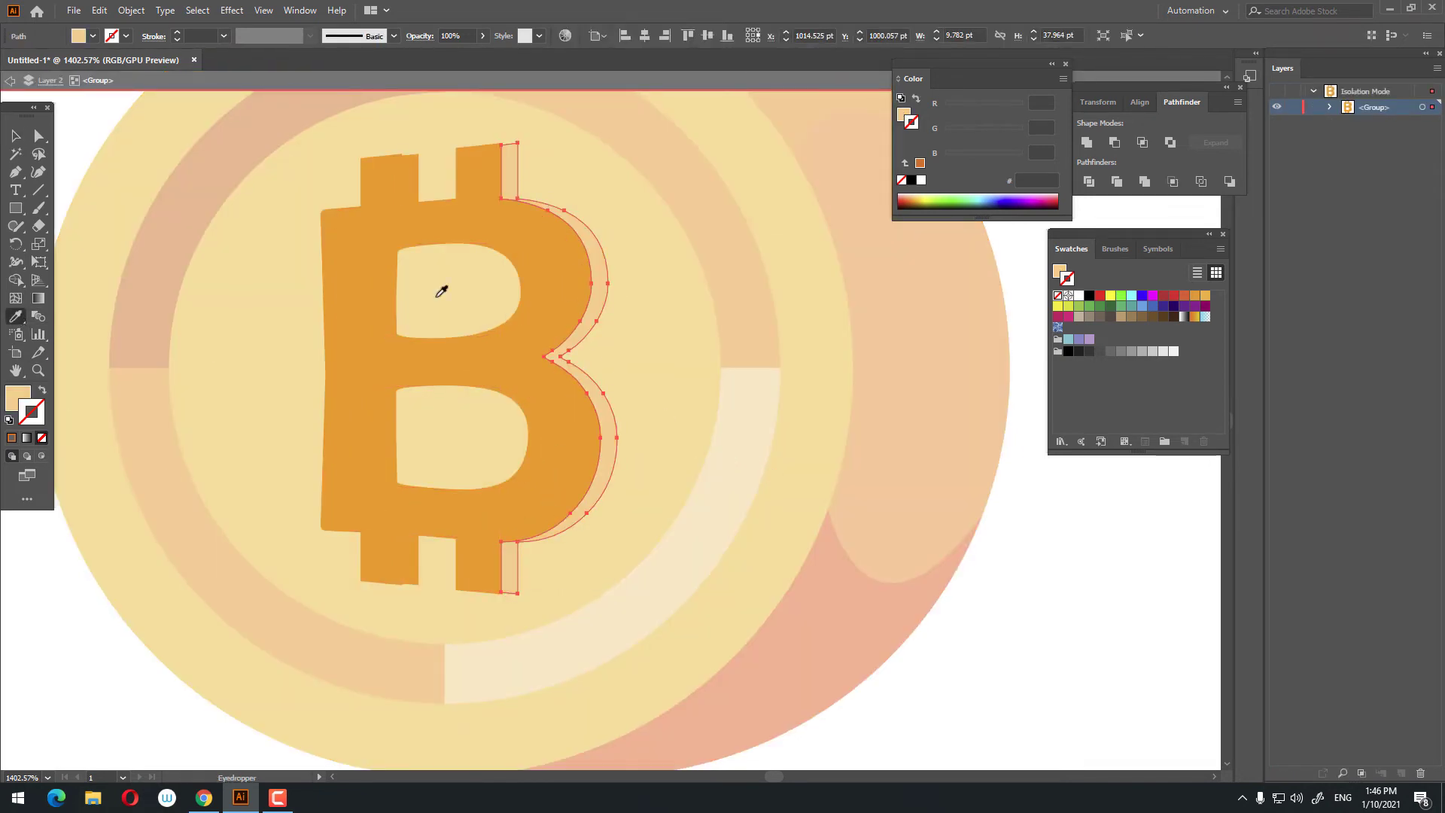
{"action": "left_click", "coordinate": [15, 135]}
{"action": "left_click", "coordinate": [362, 185]}
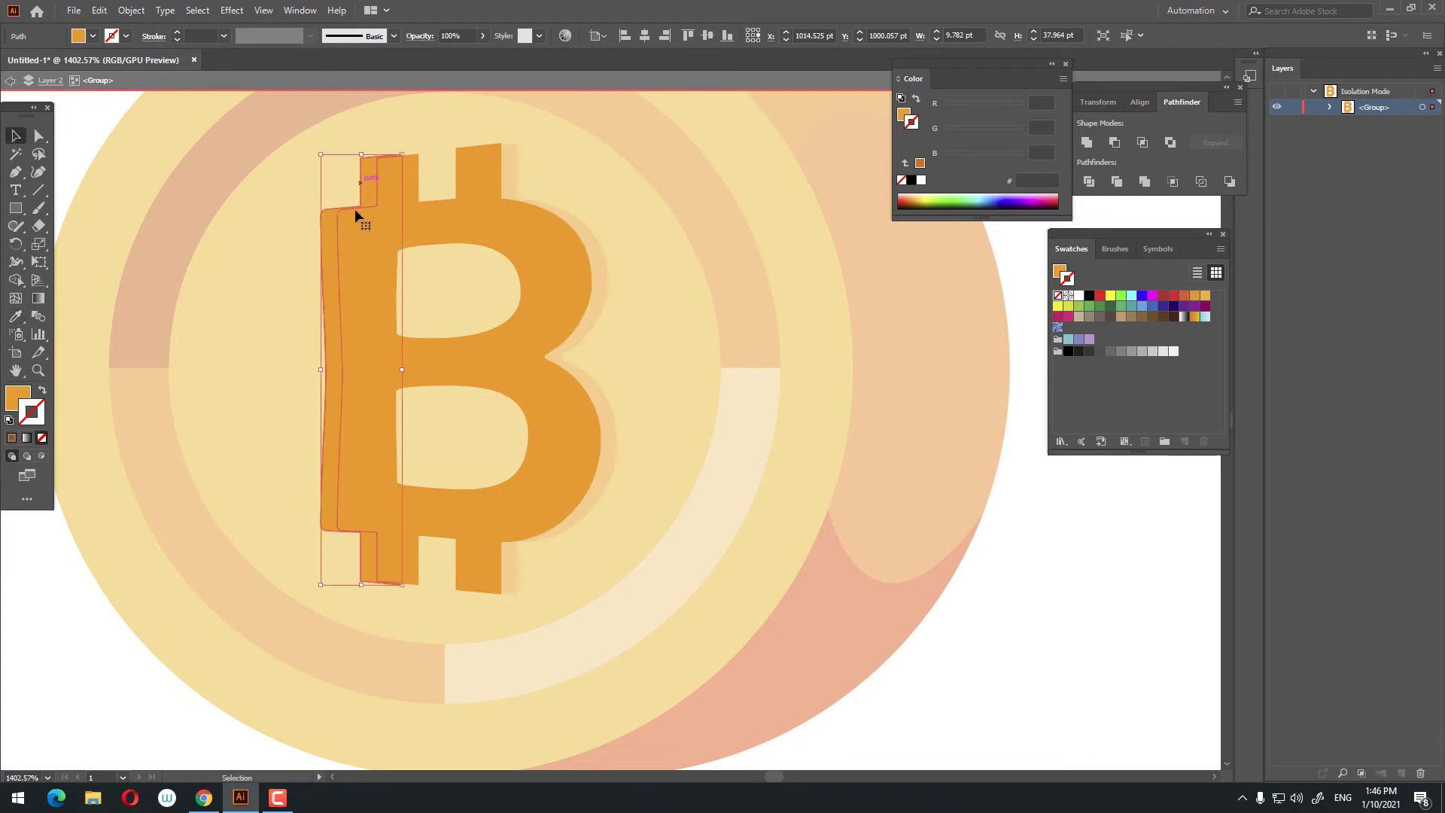
{"action": "left_click", "coordinate": [15, 317]}
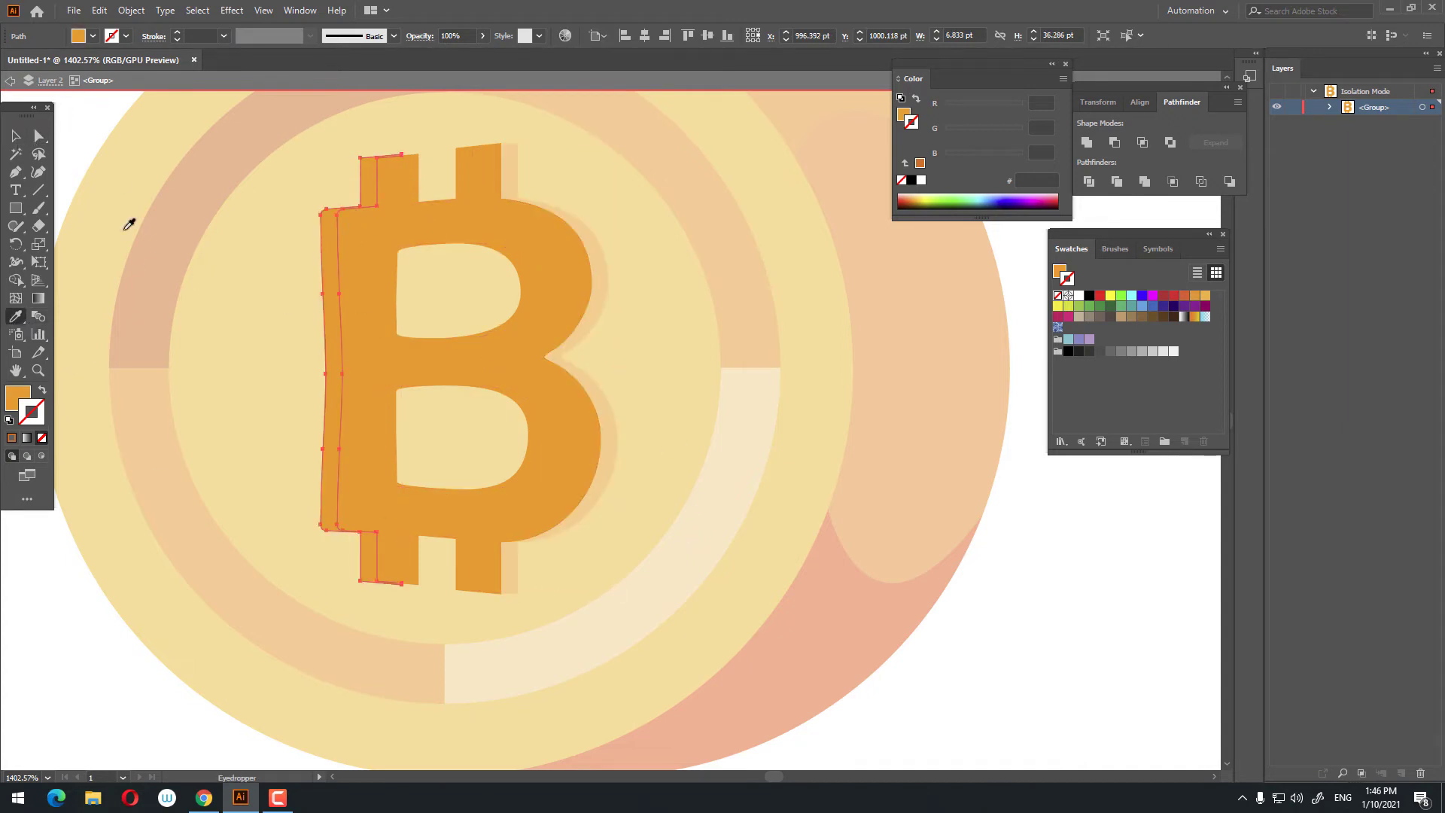
{"action": "left_click", "coordinate": [150, 232]}
Make the B's upper counter, tall vertical sliver and lower stem sliver pale beige.
{"action": "left_click", "coordinate": [16, 136]}
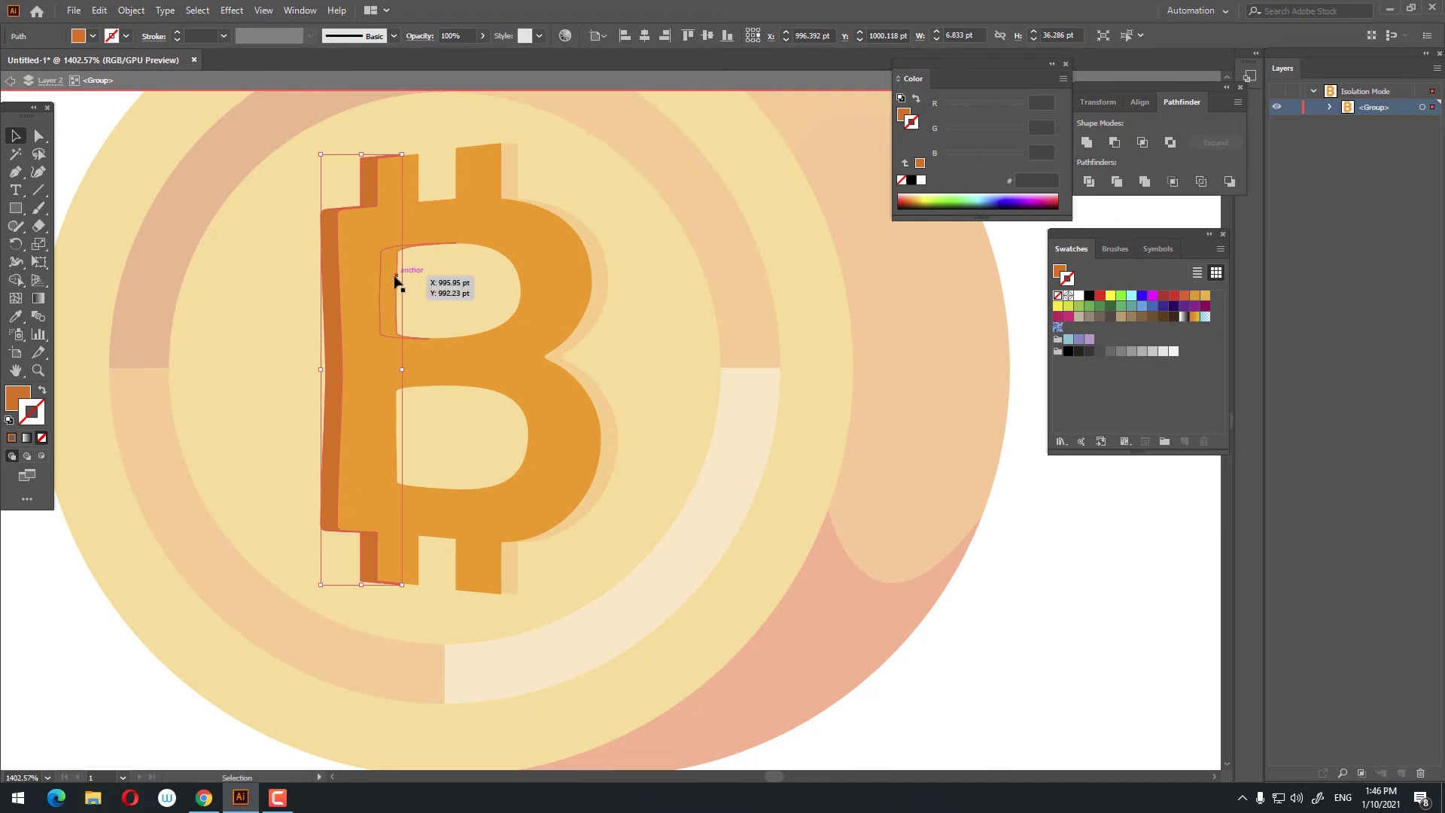
{"action": "left_click", "coordinate": [466, 290]}
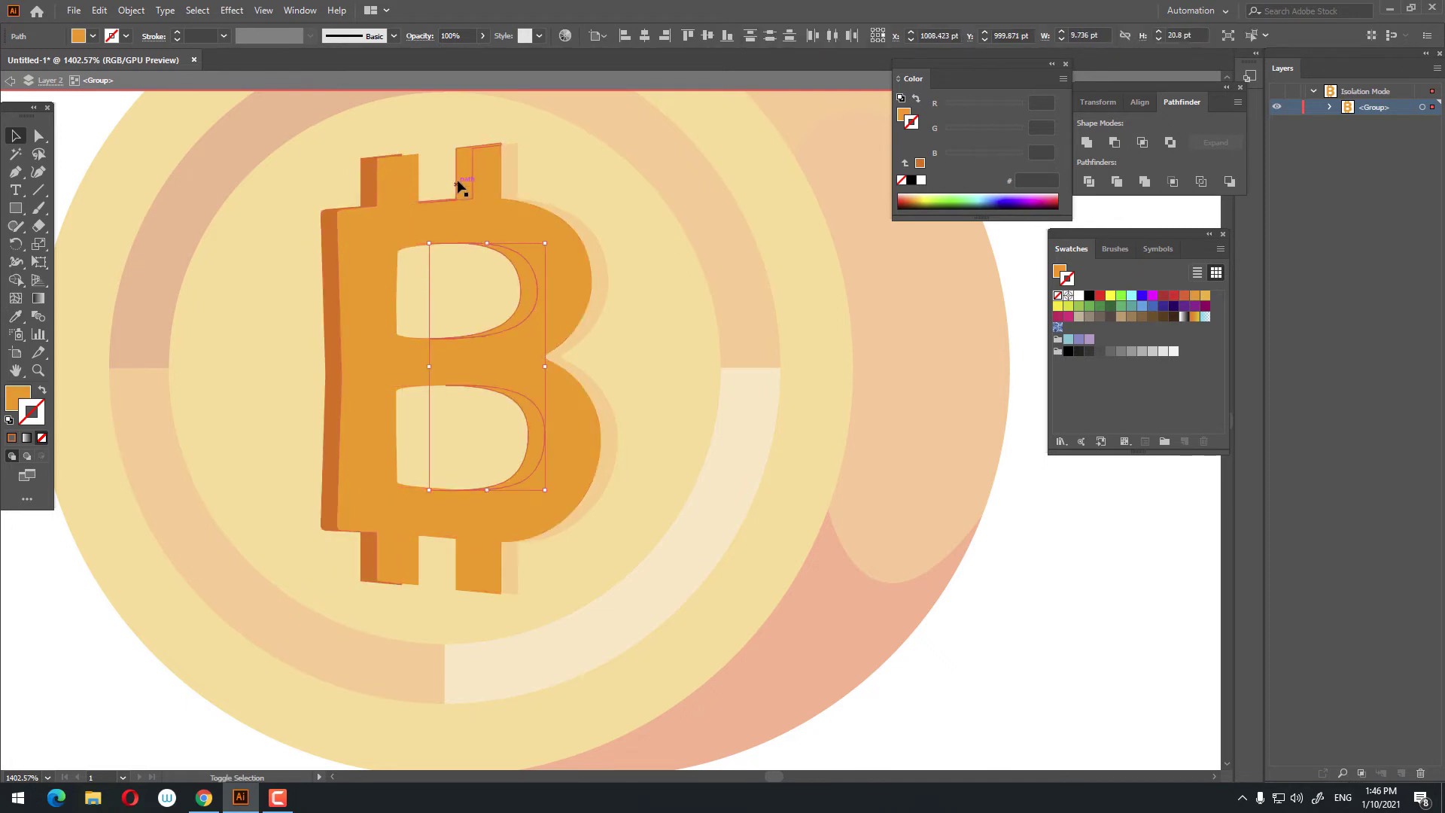
{"action": "left_click", "coordinate": [462, 187]}
{"action": "left_click", "coordinate": [461, 556], "text": "shift"}
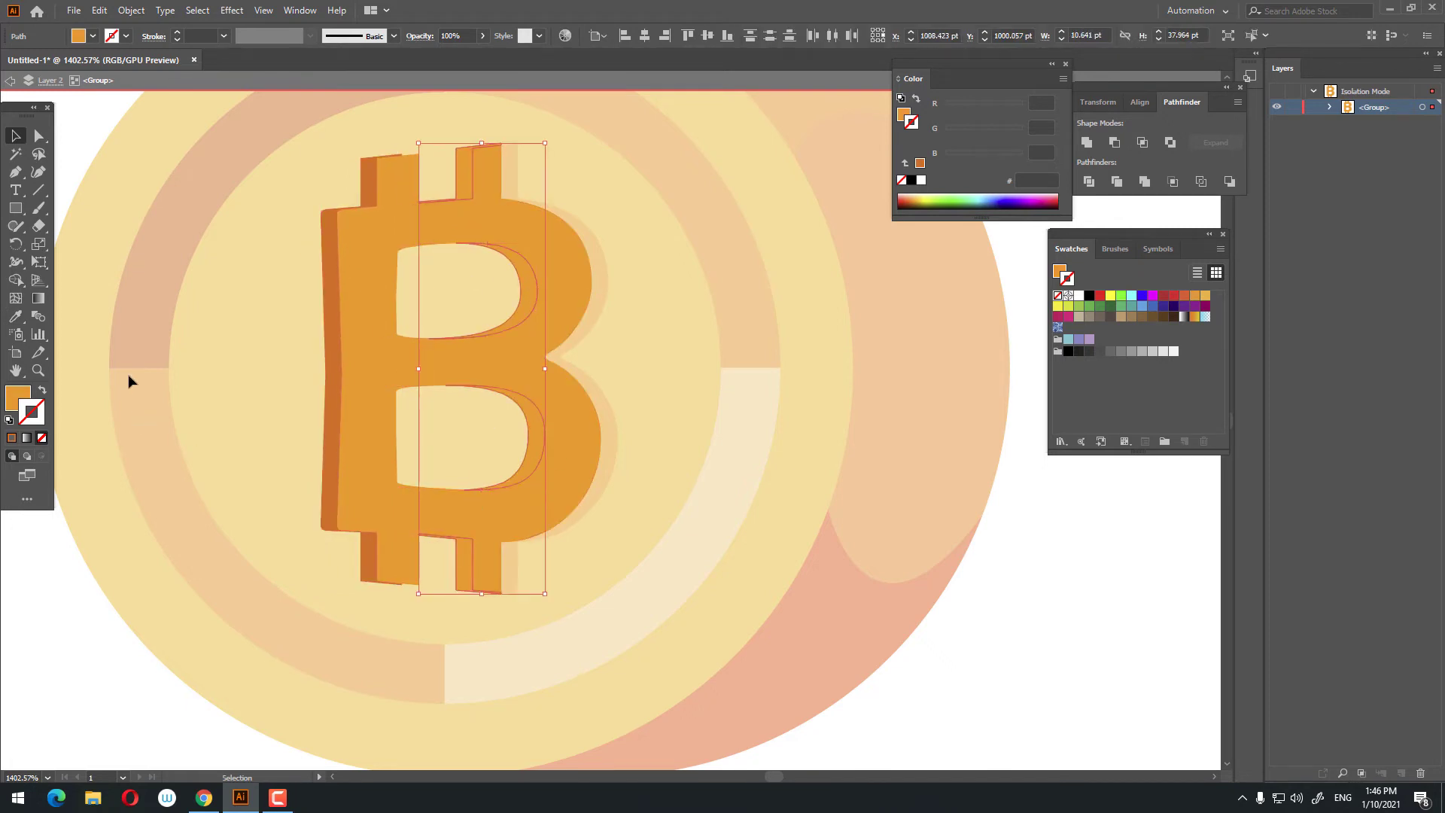
{"action": "left_click", "coordinate": [16, 316]}
{"action": "left_click", "coordinate": [604, 494]}
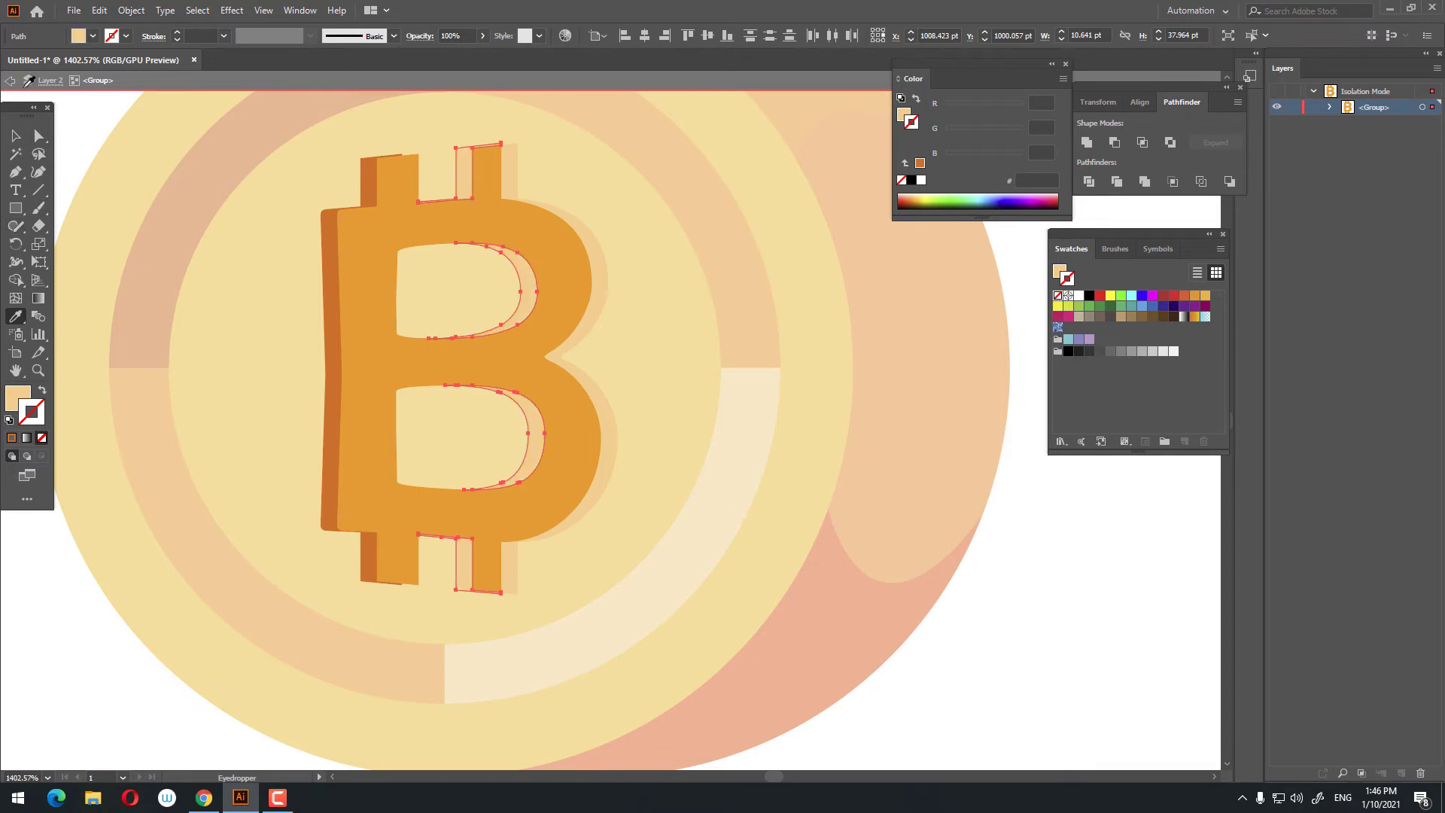
Colour the B's two left stem slivers darker orange.
{"action": "left_click", "coordinate": [12, 134]}
{"action": "left_click", "coordinate": [414, 188]}
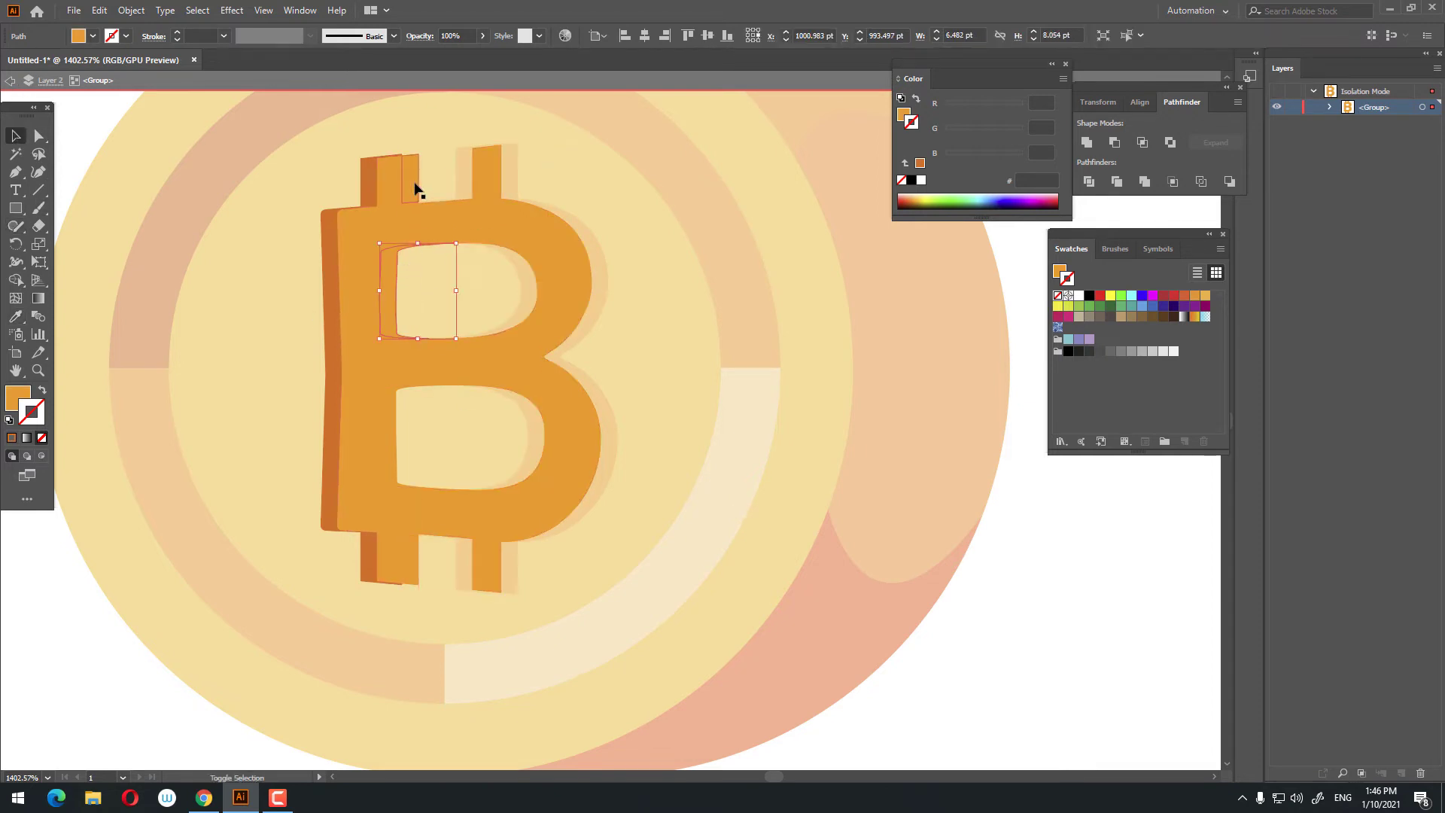
{"action": "left_click", "coordinate": [372, 550], "text": "shift"}
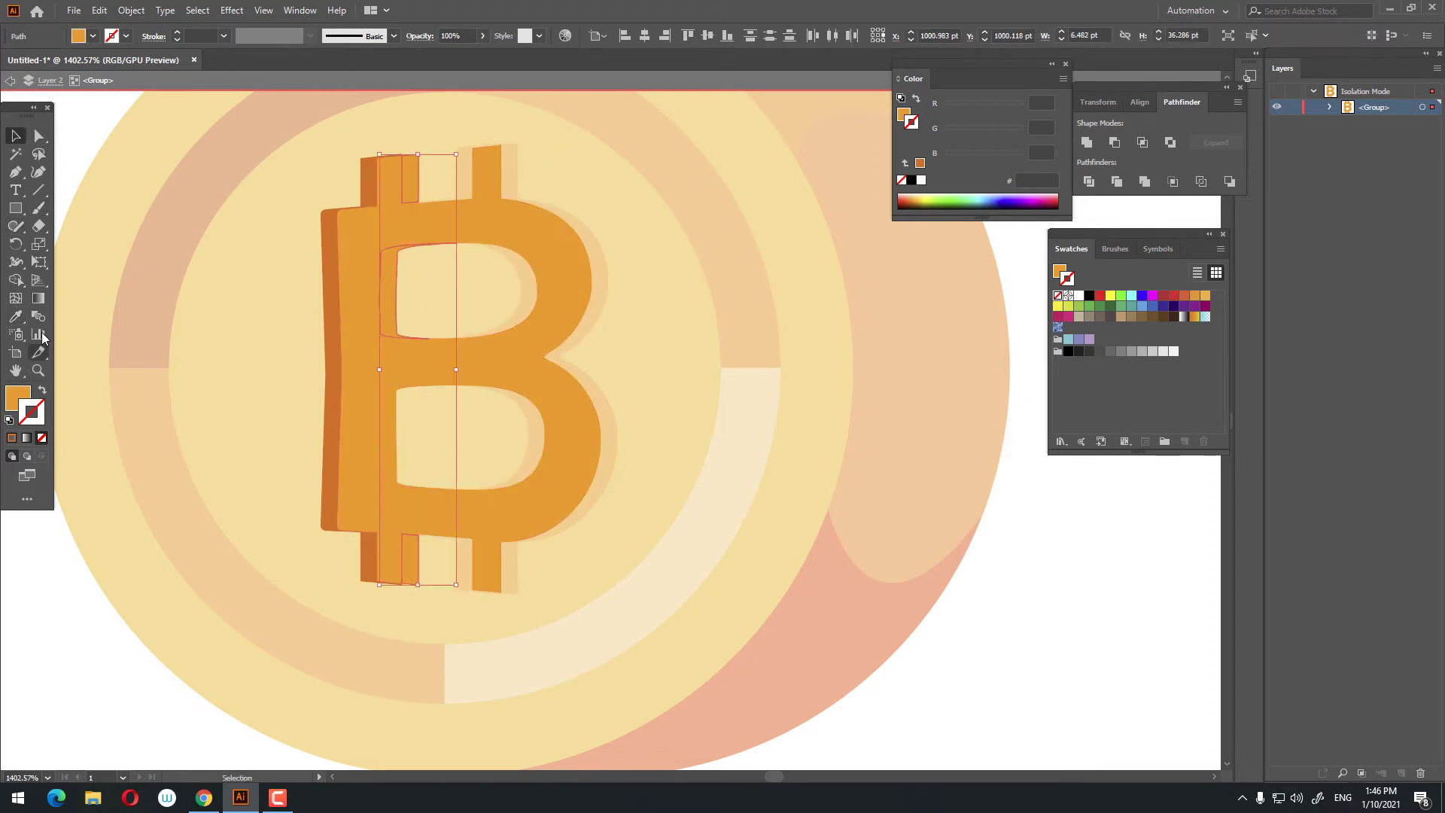
{"action": "left_click", "coordinate": [16, 317]}
{"action": "left_click", "coordinate": [330, 369]}
Zoom out to review the coin, then colour the B's lower counter darker orange.
{"action": "key", "text": "z"}
{"action": "left_click_drag", "start_coordinate": [258, 336], "coordinate": [124, 208]}
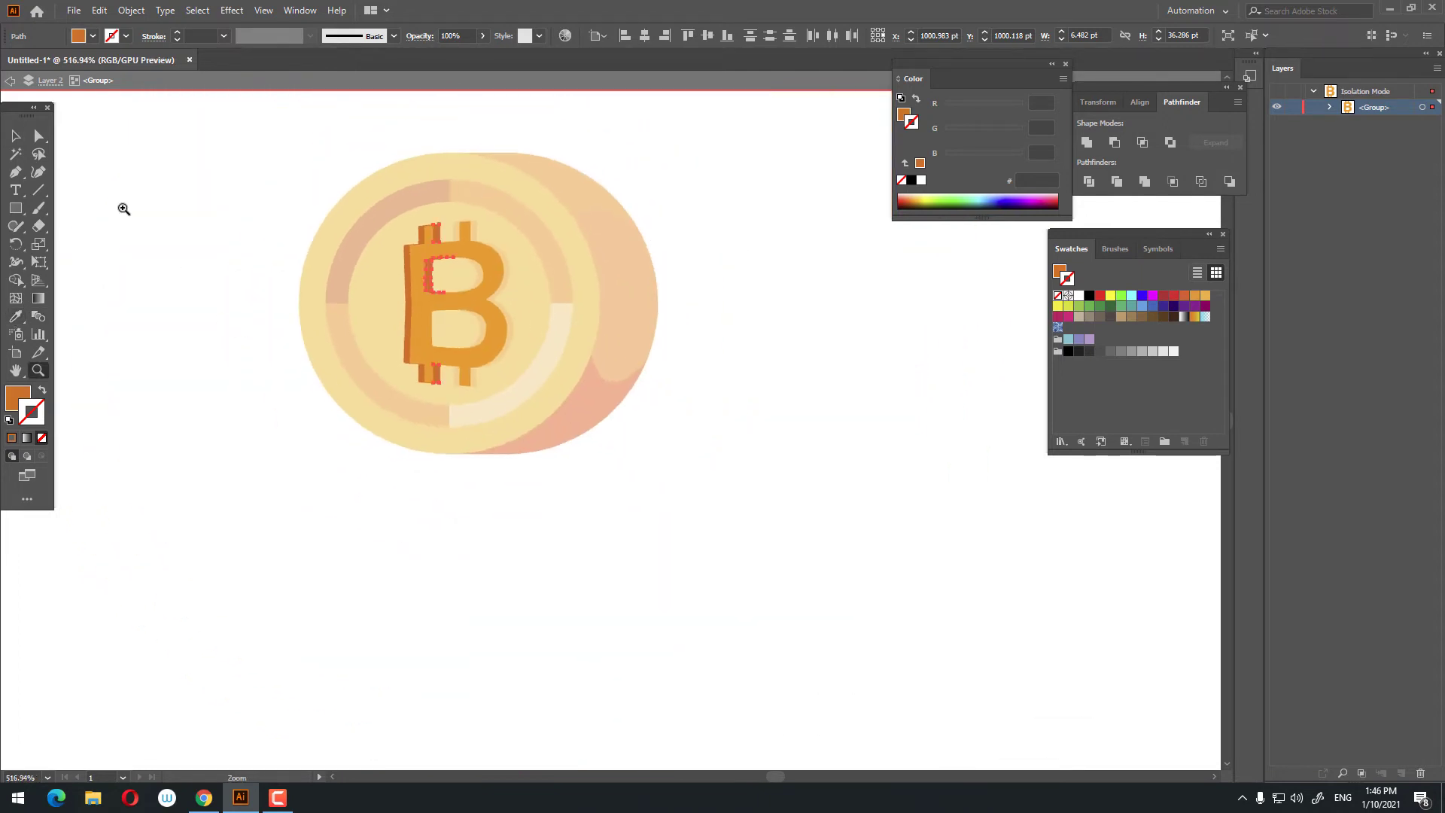
{"action": "key", "text": "Escape"}
{"action": "mouse_move", "coordinate": [597, 378]}
{"action": "left_mouse_down"}
{"action": "mouse_move", "coordinate": [568, 329]}
{"action": "mouse_move", "coordinate": [545, 441]}
{"action": "mouse_move", "coordinate": [409, 414]}
{"action": "left_mouse_up"}
{"action": "key", "text": "v"}
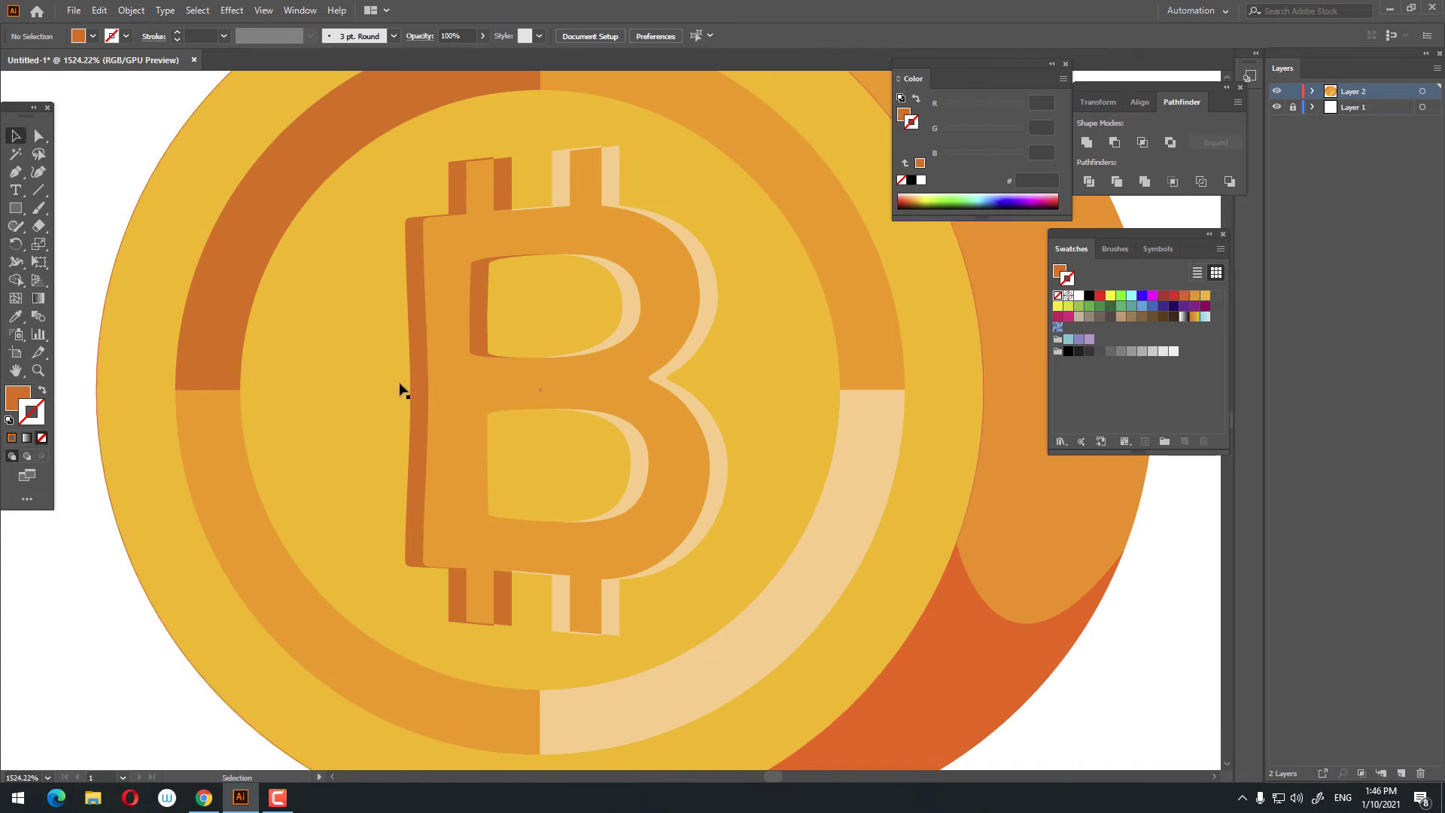
{"action": "double_click", "coordinate": [479, 452]}
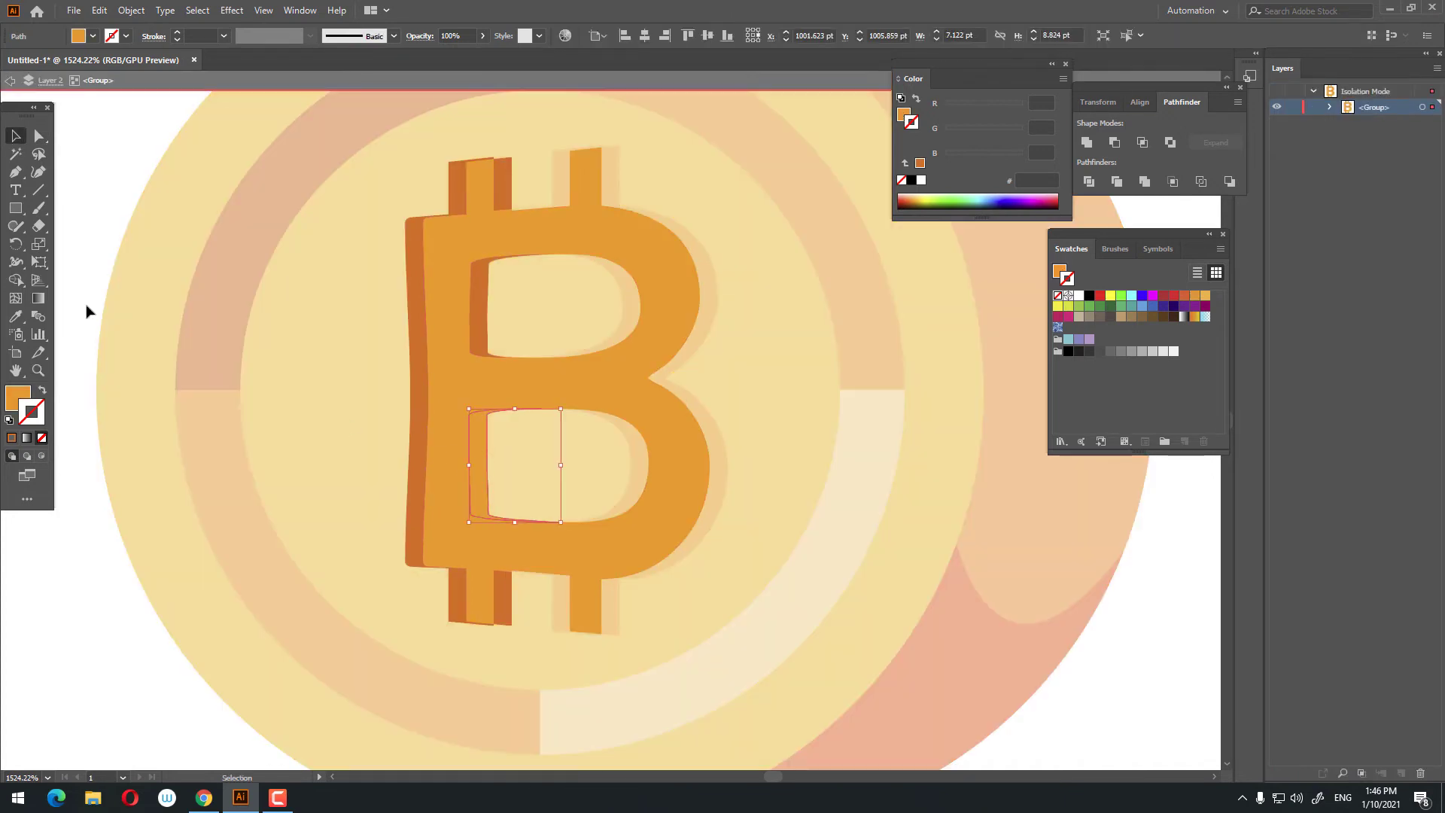
{"action": "left_click", "coordinate": [15, 316]}
{"action": "left_click", "coordinate": [414, 376]}
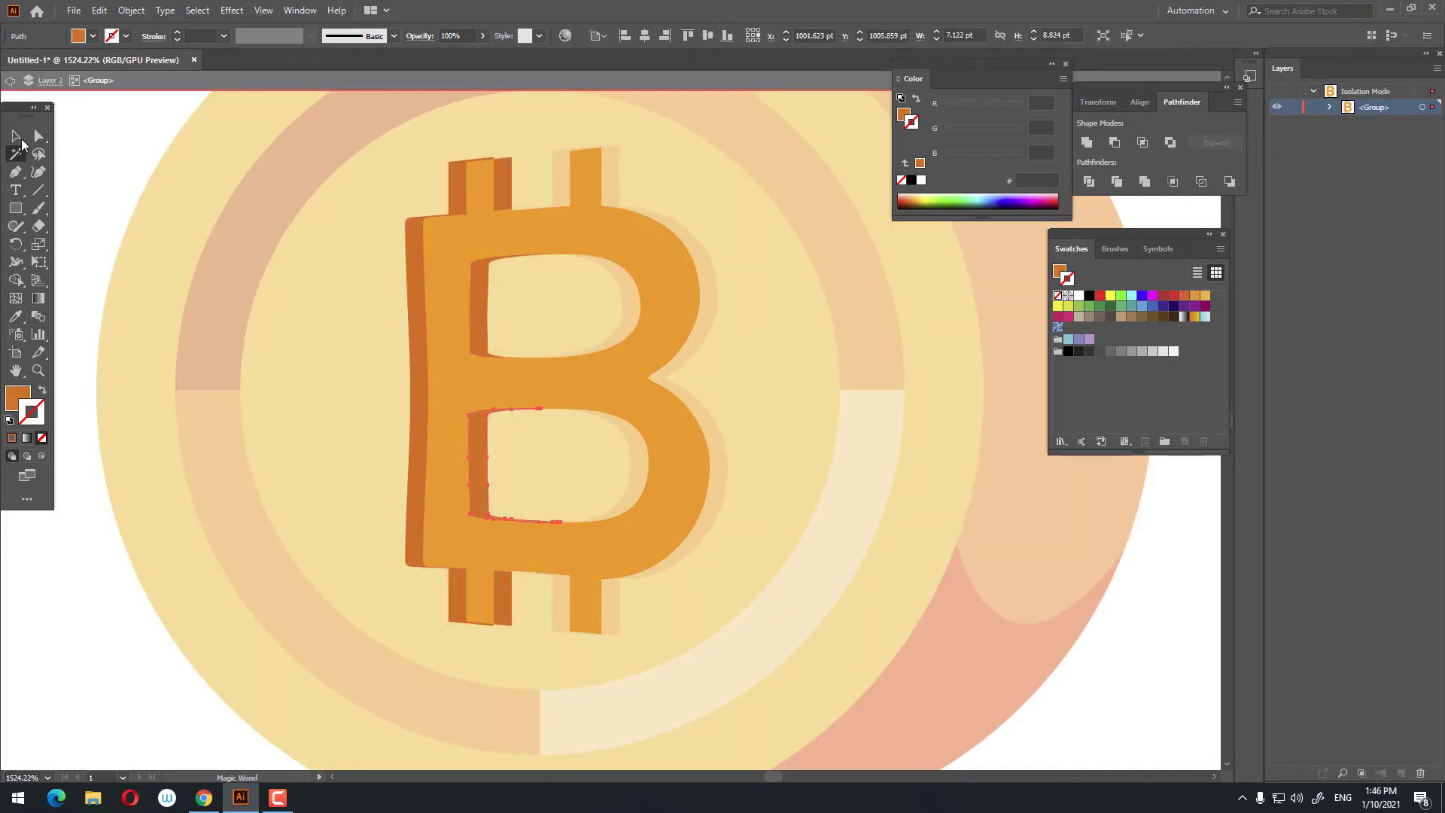
{"action": "key", "text": "Escape"}
Fill the B's upper and lower inner pieces orange.
{"action": "key", "text": "z"}
{"action": "scroll", "coordinate": [391, 332], "scroll_direction": "down", "scroll_amount": 5}
{"action": "scroll", "coordinate": [488, 365], "scroll_direction": "up", "scroll_amount": 1}
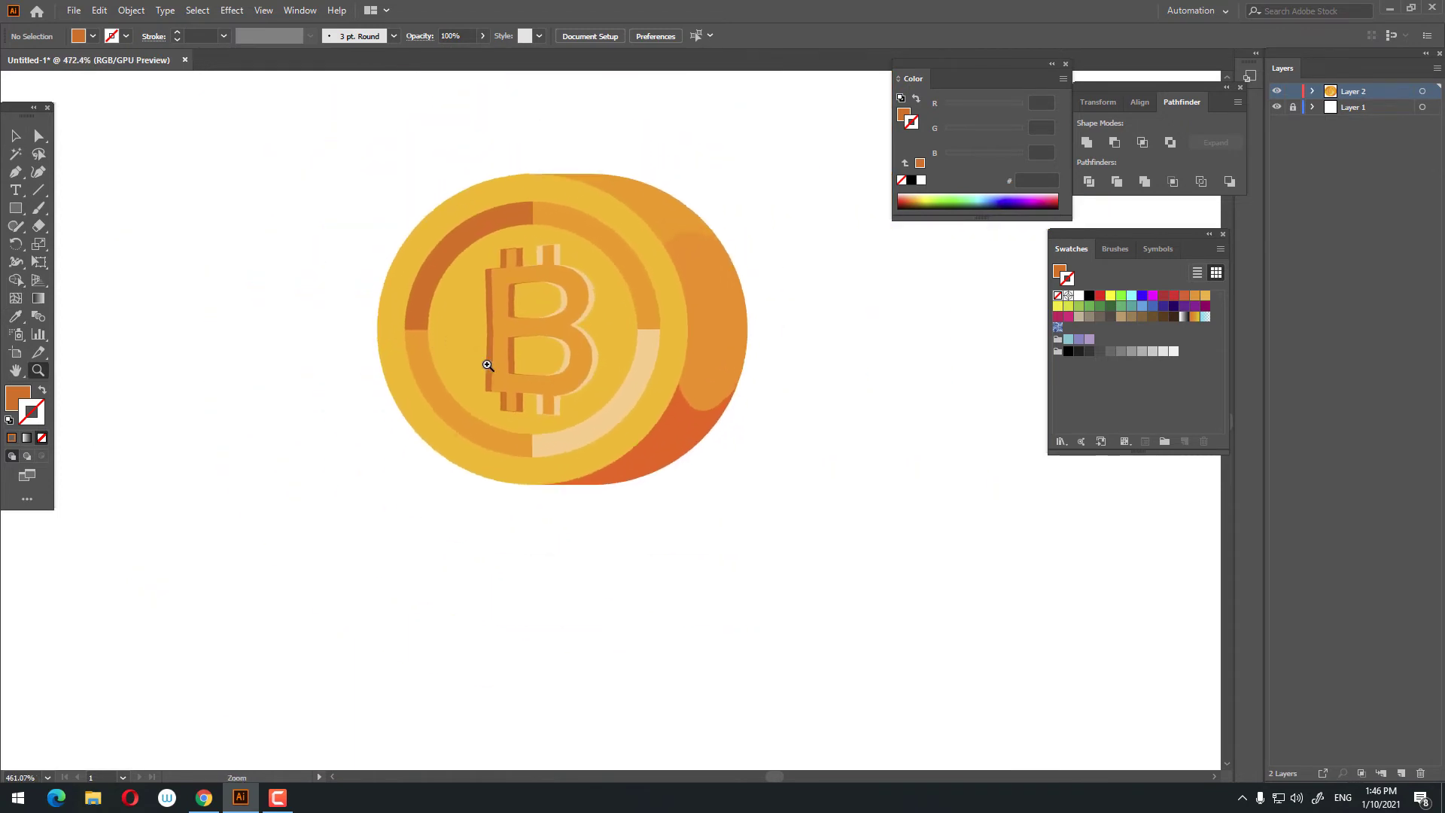
{"action": "scroll", "coordinate": [481, 331], "scroll_direction": "up", "scroll_amount": 1}
{"action": "scroll", "coordinate": [527, 324], "scroll_direction": "up", "scroll_amount": 1}
{"action": "scroll", "coordinate": [512, 335], "scroll_direction": "up", "scroll_amount": 1}
{"action": "scroll", "coordinate": [481, 329], "scroll_direction": "up", "scroll_amount": 1}
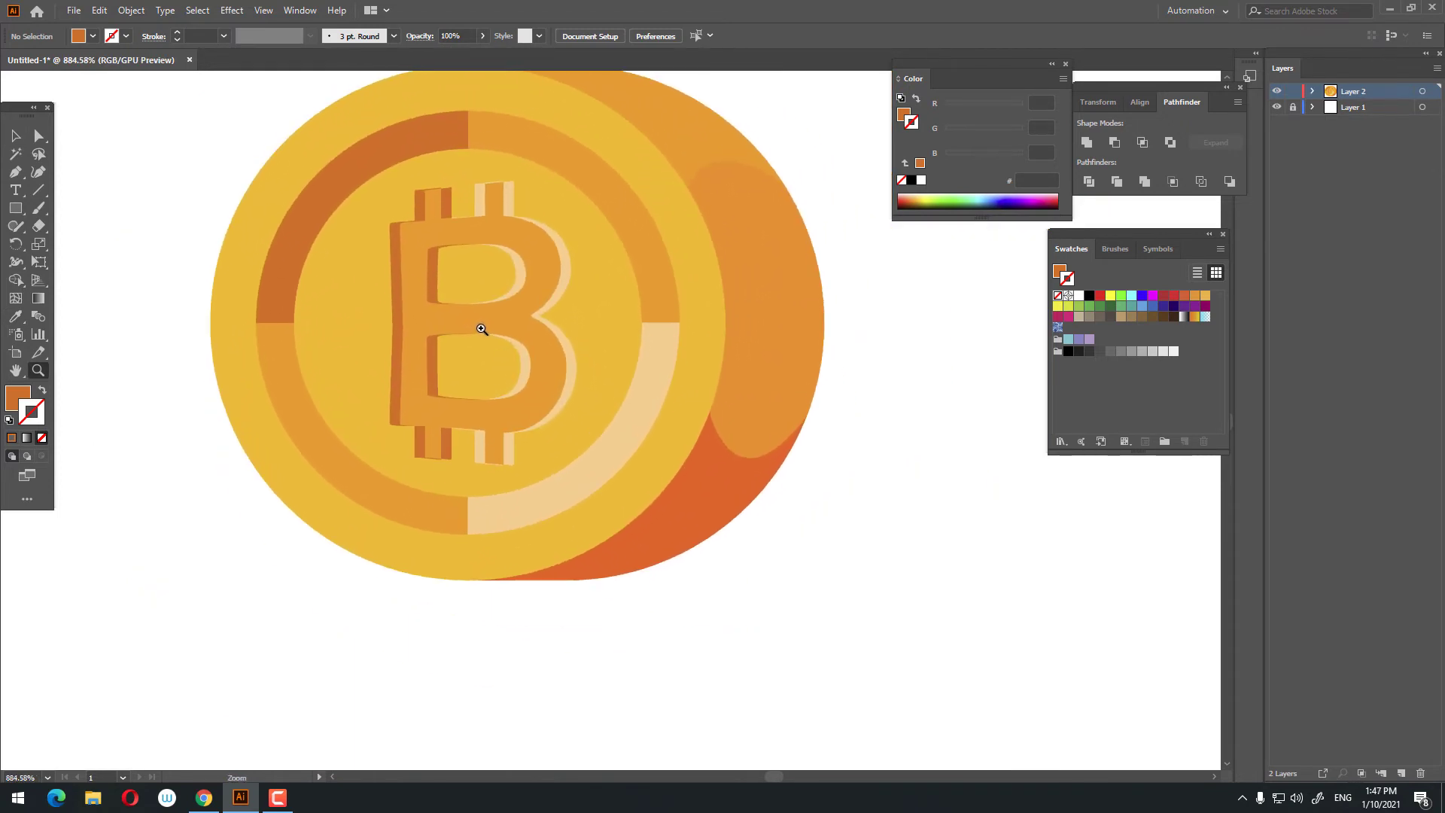
{"action": "scroll", "coordinate": [500, 268], "scroll_direction": "up", "scroll_amount": 1}
{"action": "scroll", "coordinate": [452, 287], "scroll_direction": "up", "scroll_amount": 1}
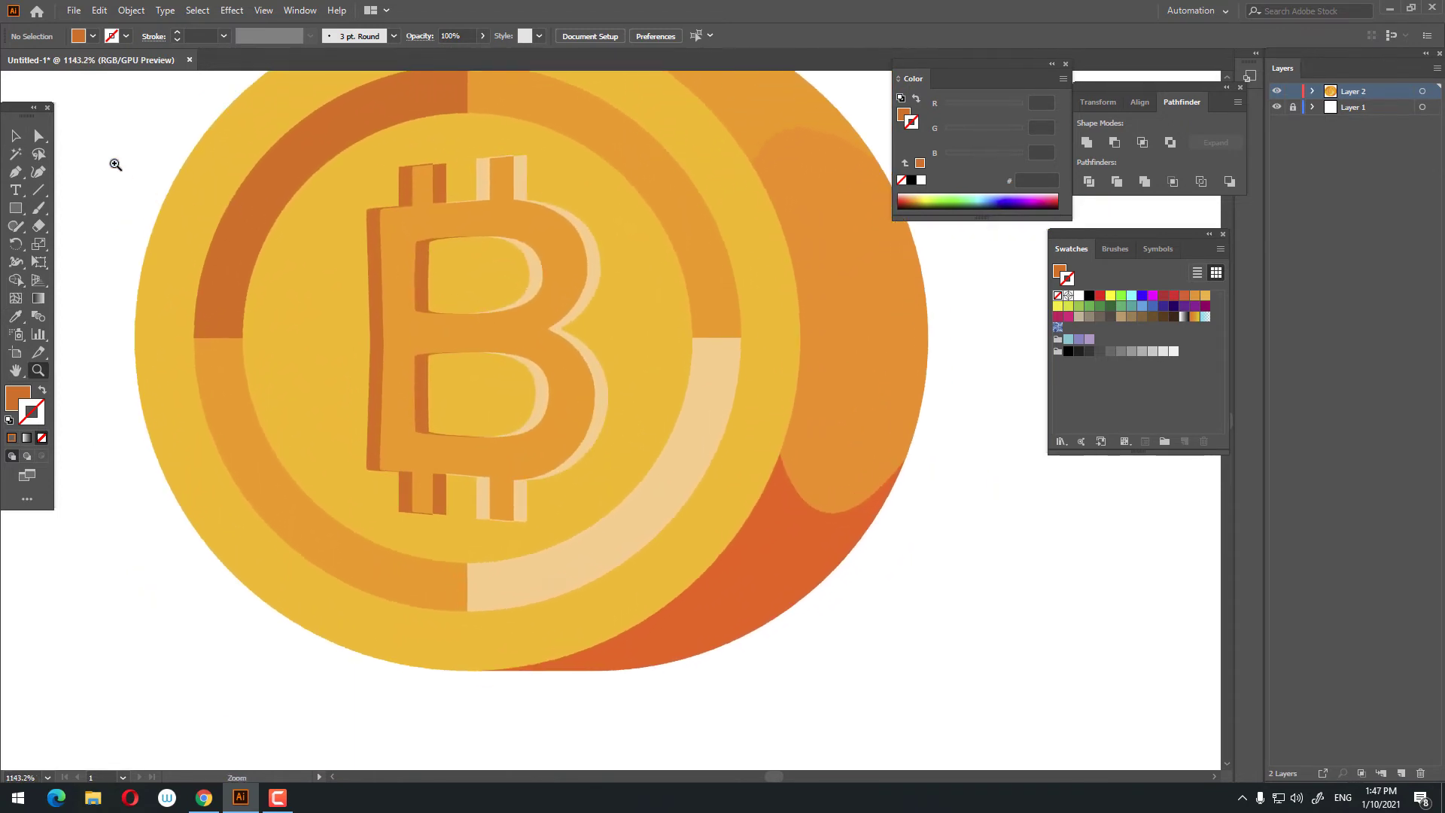
{"action": "left_click", "coordinate": [13, 136]}
{"action": "double_click", "coordinate": [531, 272]}
{"action": "left_click", "coordinate": [536, 277]}
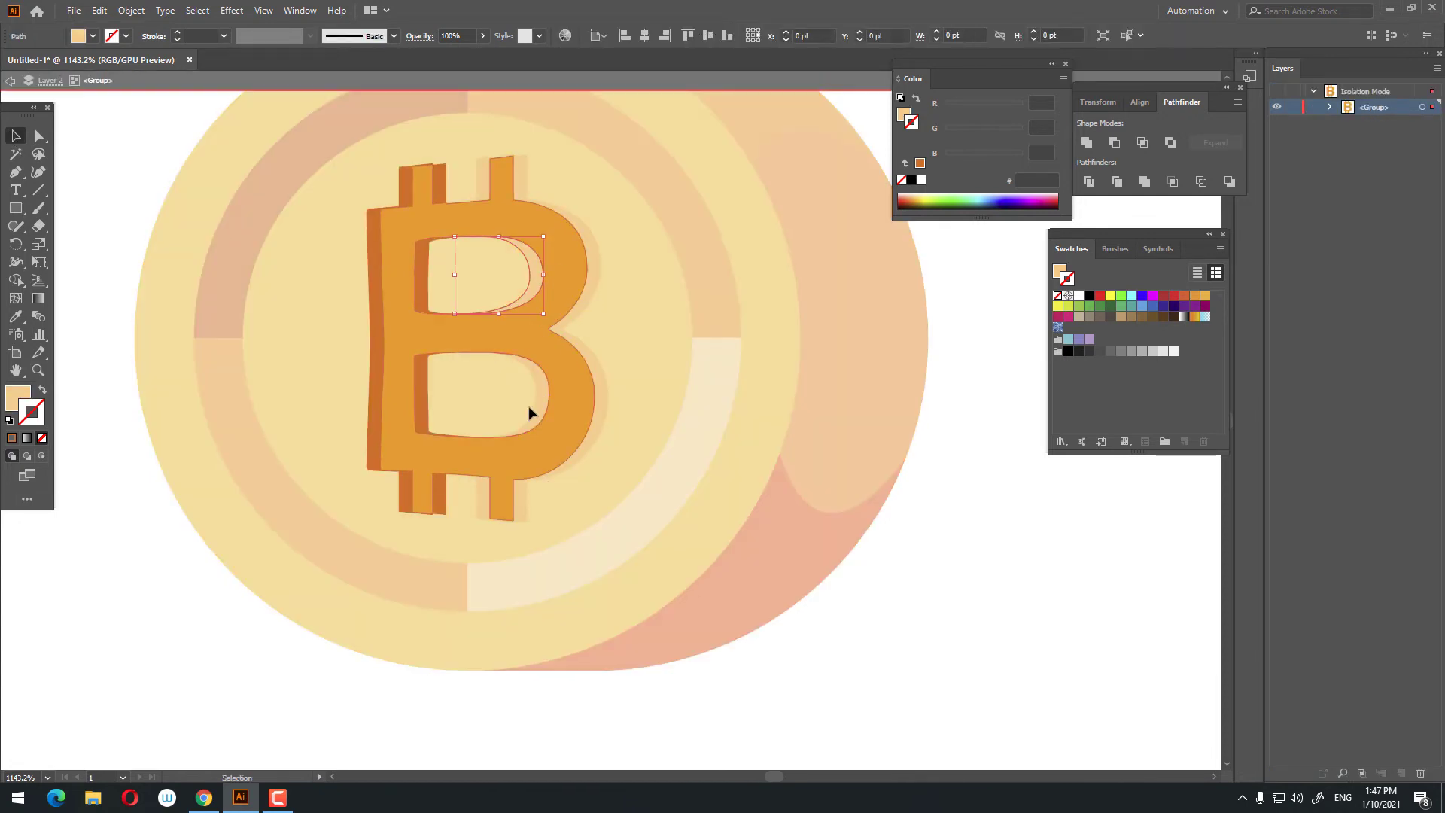
{"action": "left_click", "coordinate": [540, 402], "text": "shift"}
{"action": "left_click", "coordinate": [16, 316]}
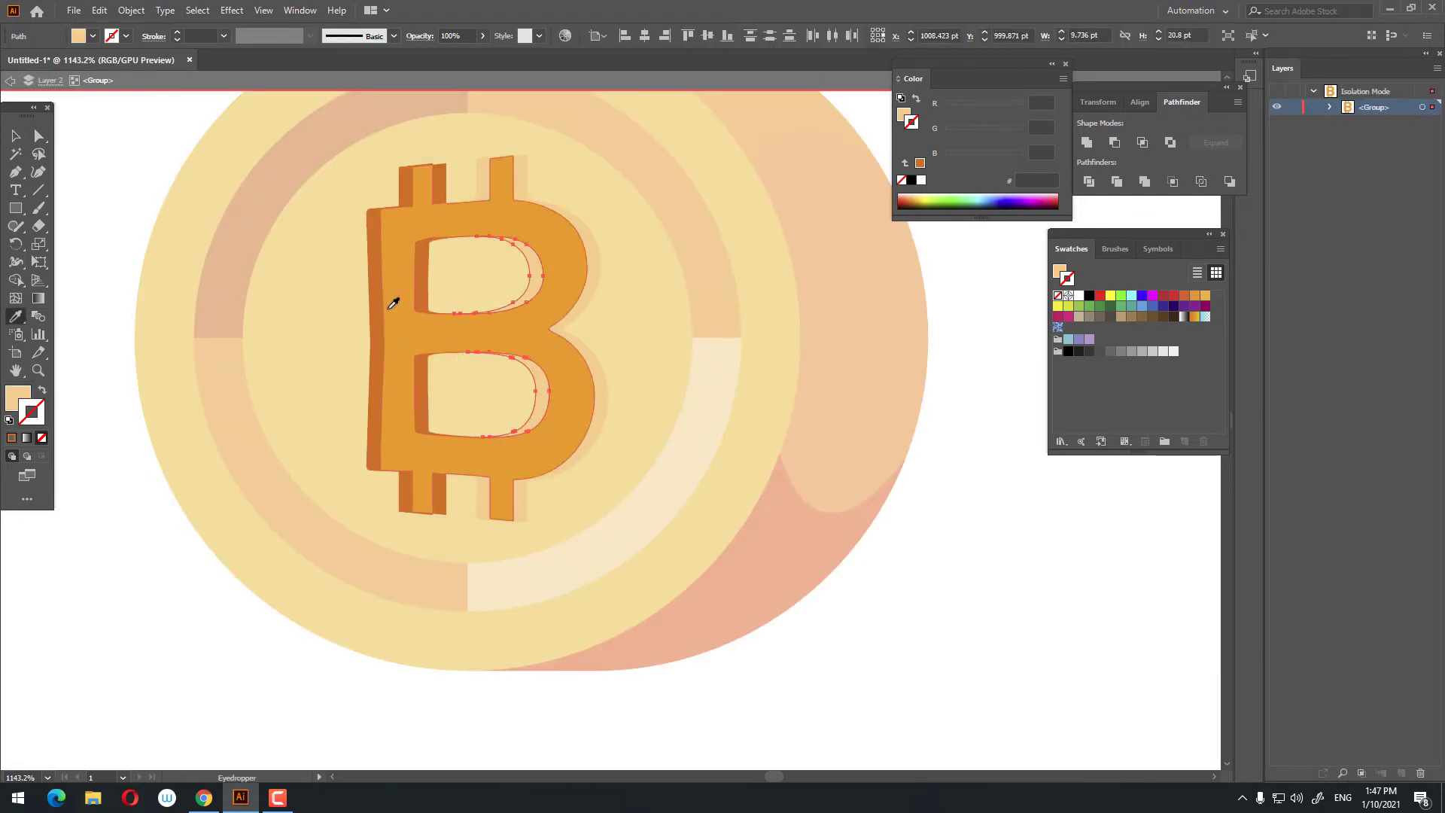
{"action": "left_click", "coordinate": [394, 297]}
Fill both of the B's counters with a light colour.
{"action": "key", "text": "z"}
{"action": "left_click_drag", "start_coordinate": [531, 289], "coordinate": [357, 322]}
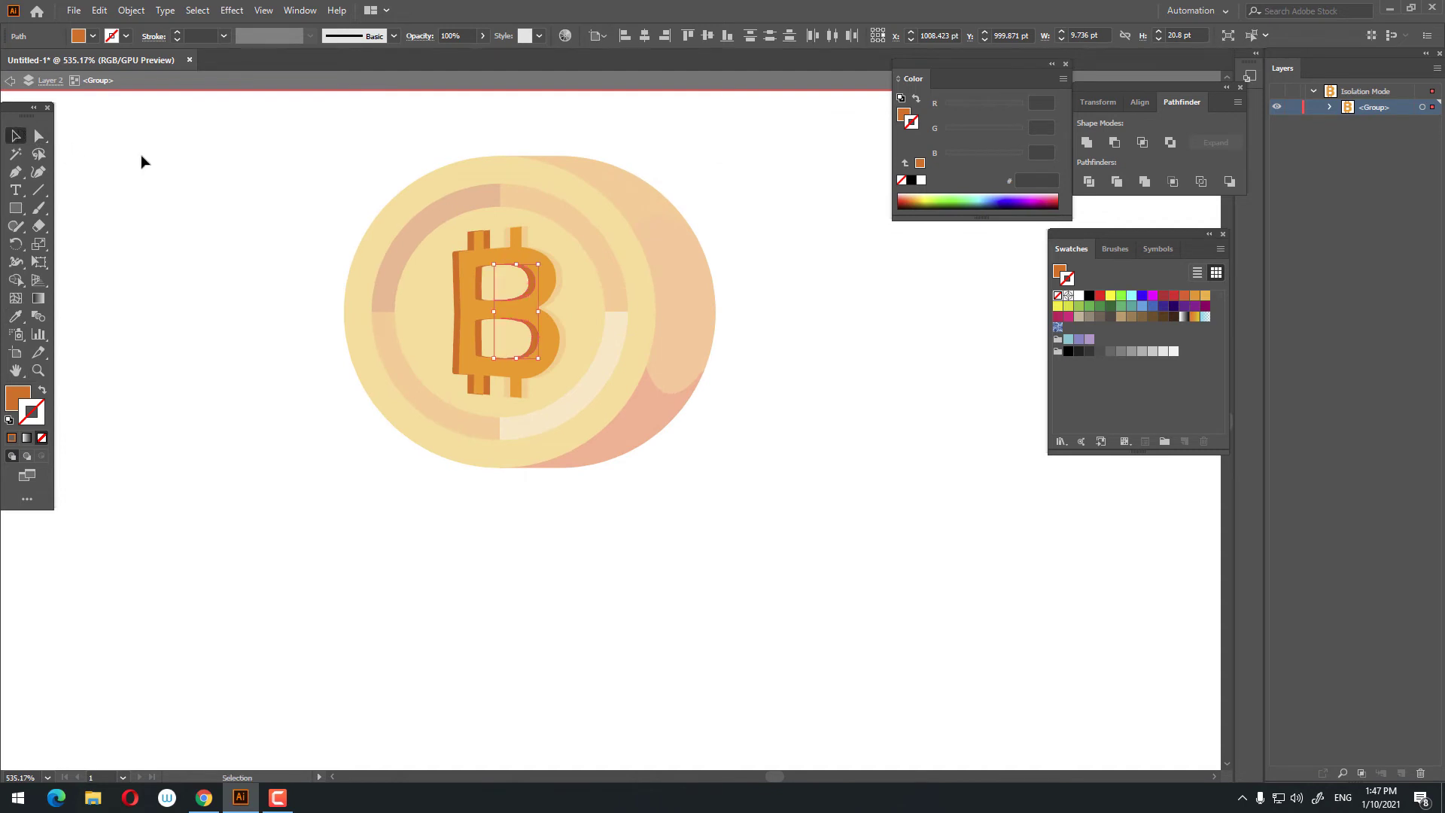
{"action": "key", "text": "Escape"}
{"action": "scroll", "coordinate": [594, 320], "scroll_direction": "up", "scroll_amount": 3}
{"action": "scroll", "coordinate": [501, 345], "scroll_direction": "up", "scroll_amount": 1}
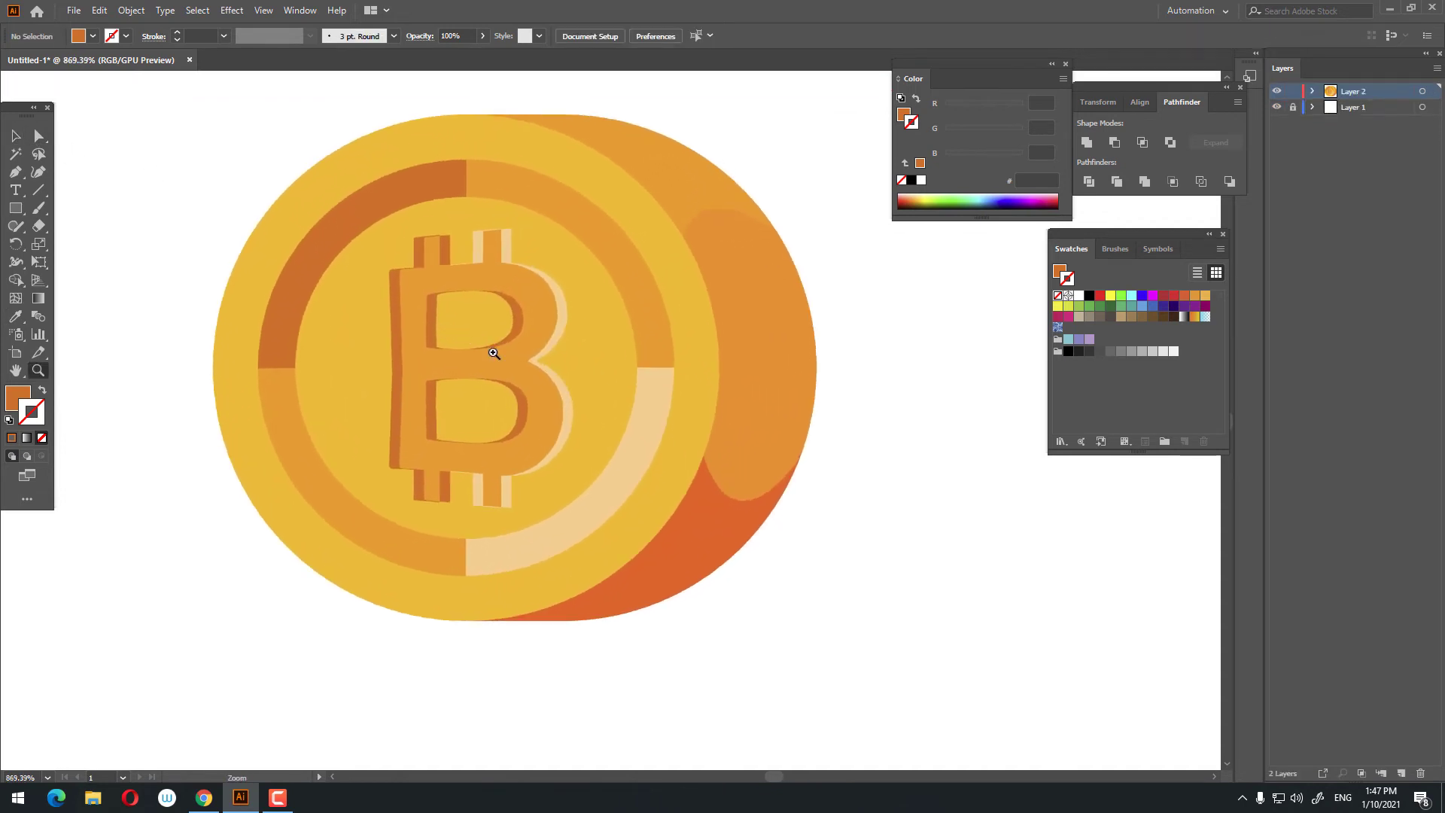
{"action": "left_click_drag", "start_coordinate": [490, 316], "coordinate": [399, 313]}
{"action": "scroll", "coordinate": [346, 283], "scroll_direction": "up", "scroll_amount": 1}
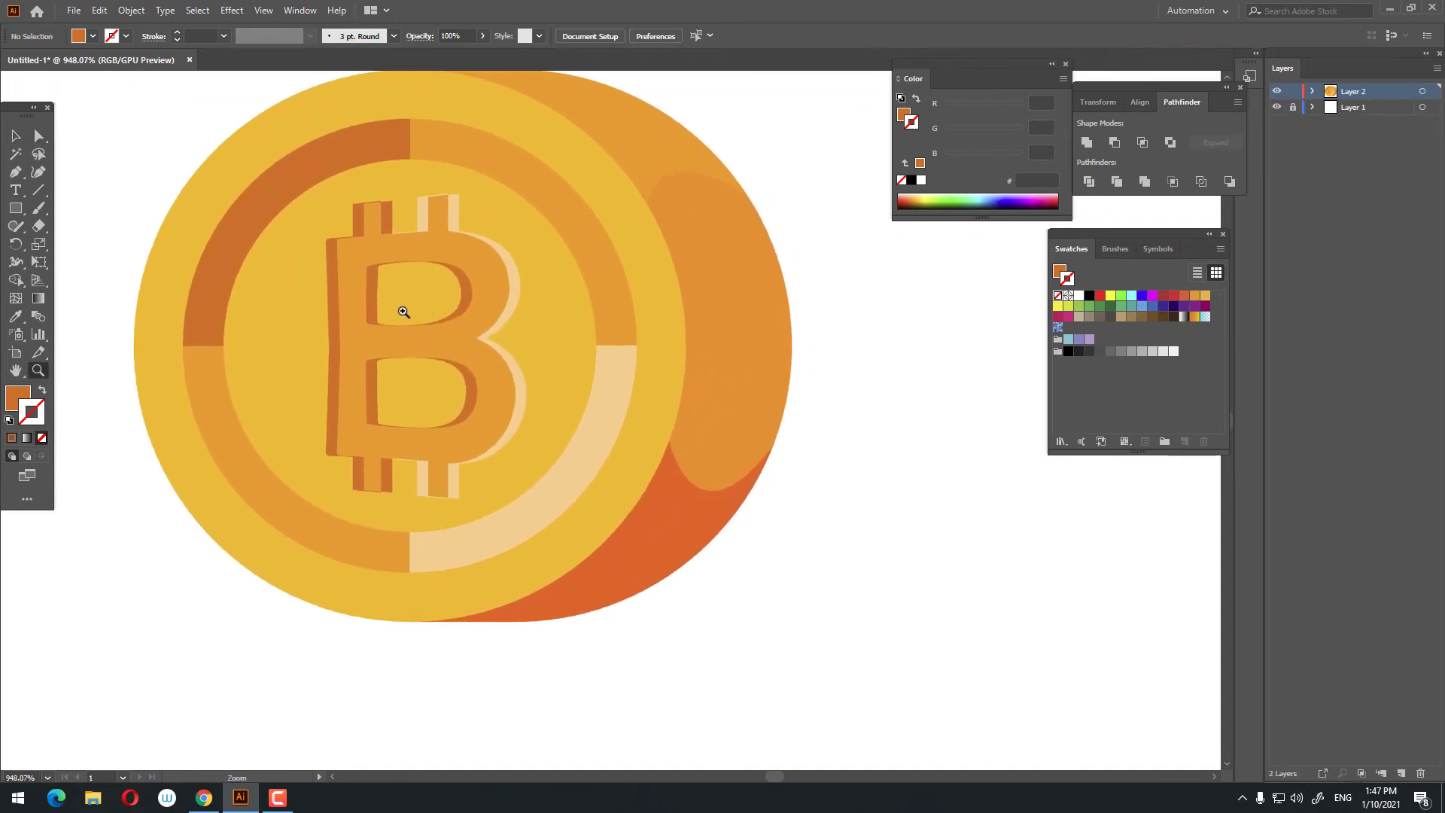
{"action": "left_click", "coordinate": [15, 137]}
{"action": "double_click", "coordinate": [381, 297]}
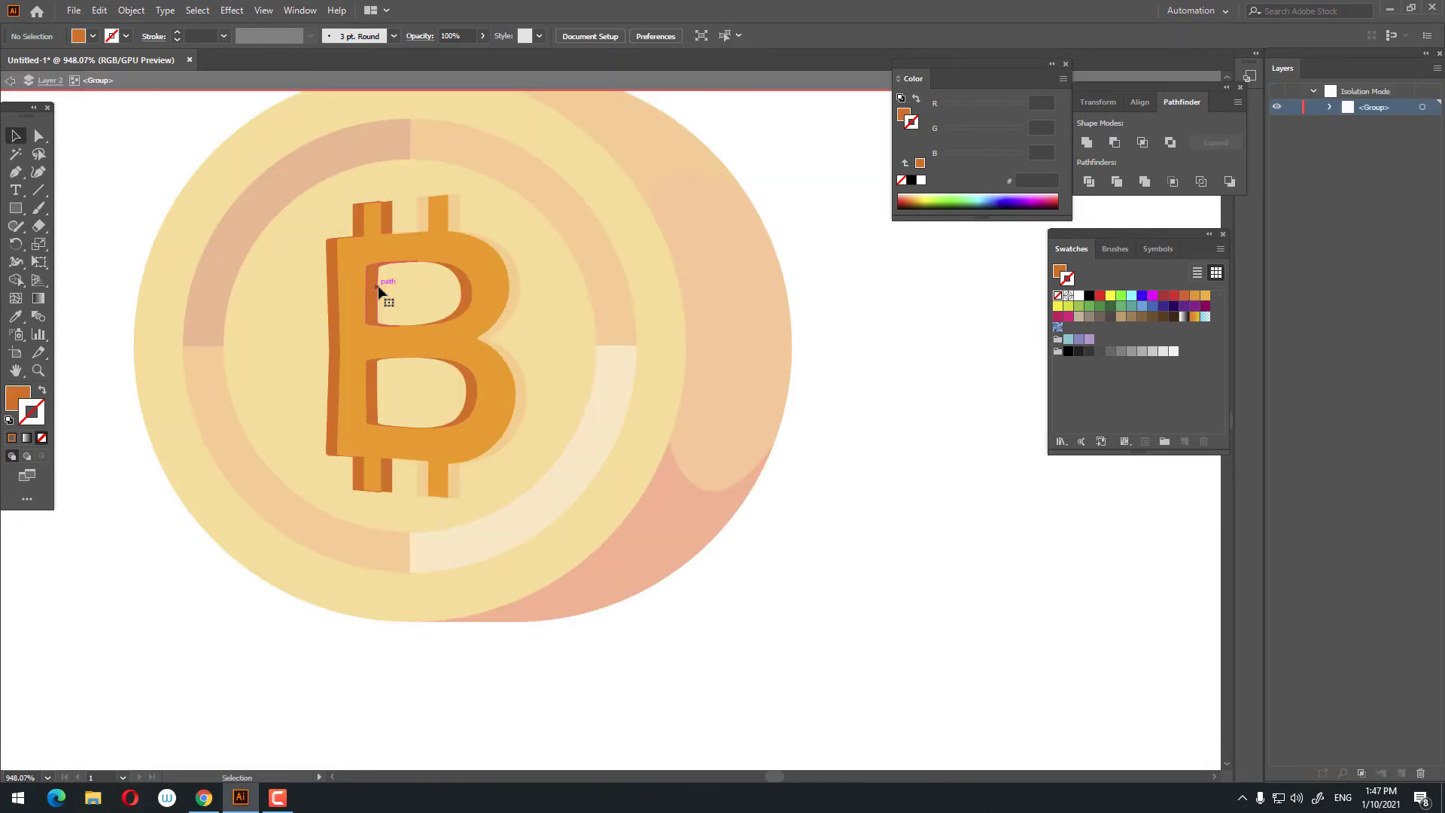
{"action": "left_click", "coordinate": [370, 415], "text": "shift"}
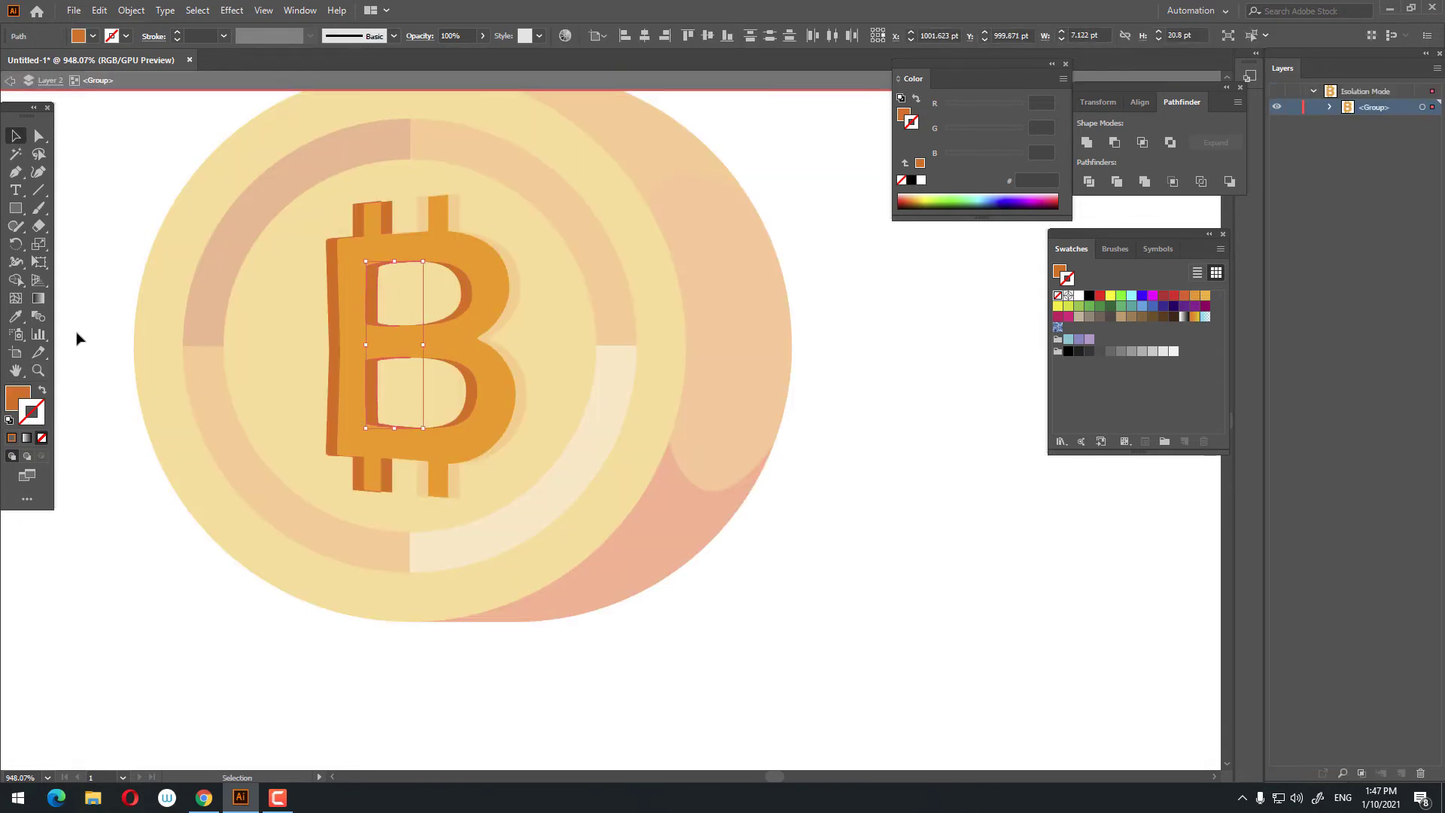
{"action": "left_click", "coordinate": [15, 316]}
{"action": "left_click", "coordinate": [608, 450]}
Give the coin's top and bottom stems the B's dark orange, then exit the group.
{"action": "left_click", "coordinate": [15, 137]}
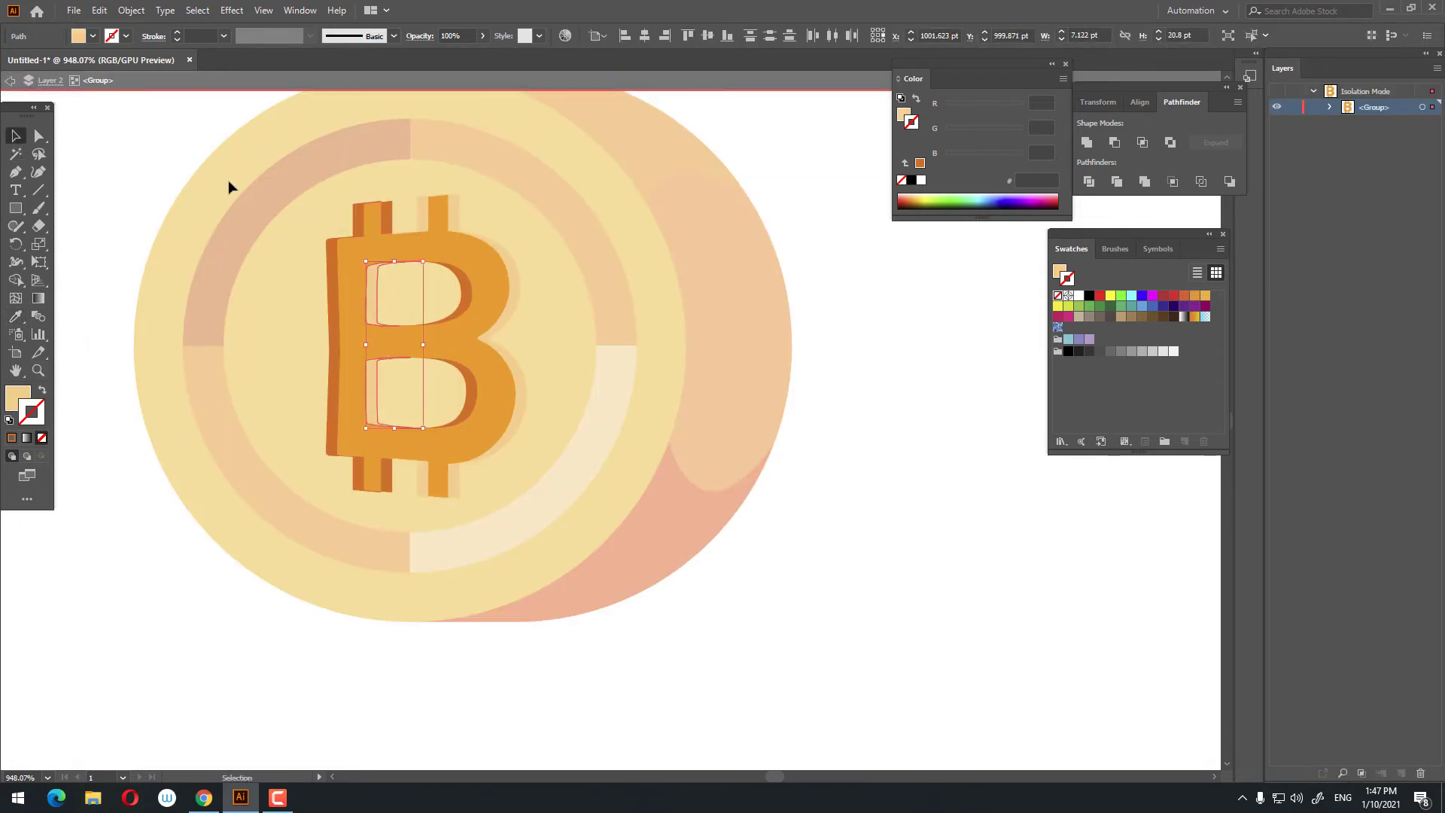
{"action": "double_click", "coordinate": [846, 414]}
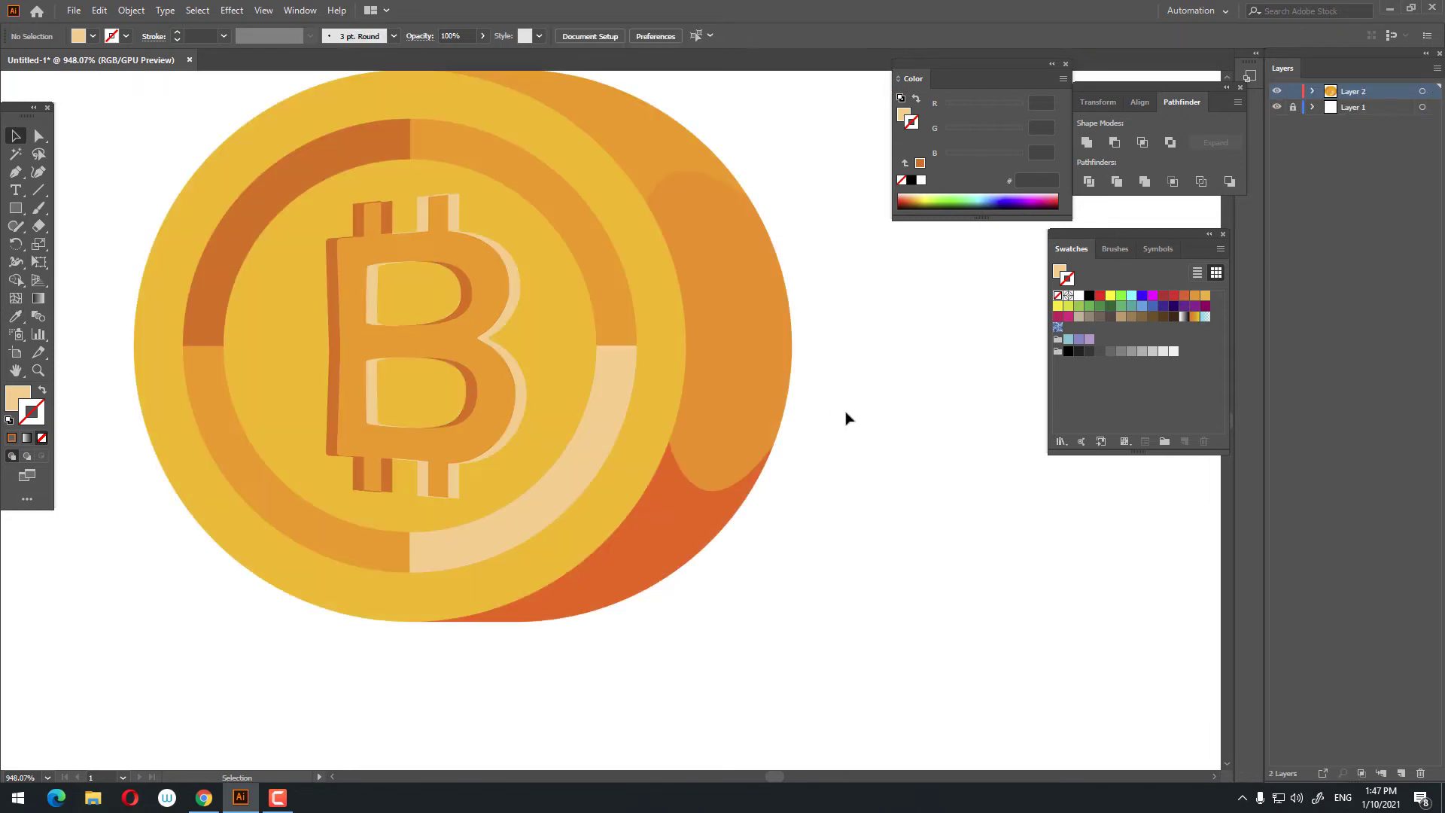
{"action": "double_click", "coordinate": [422, 214]}
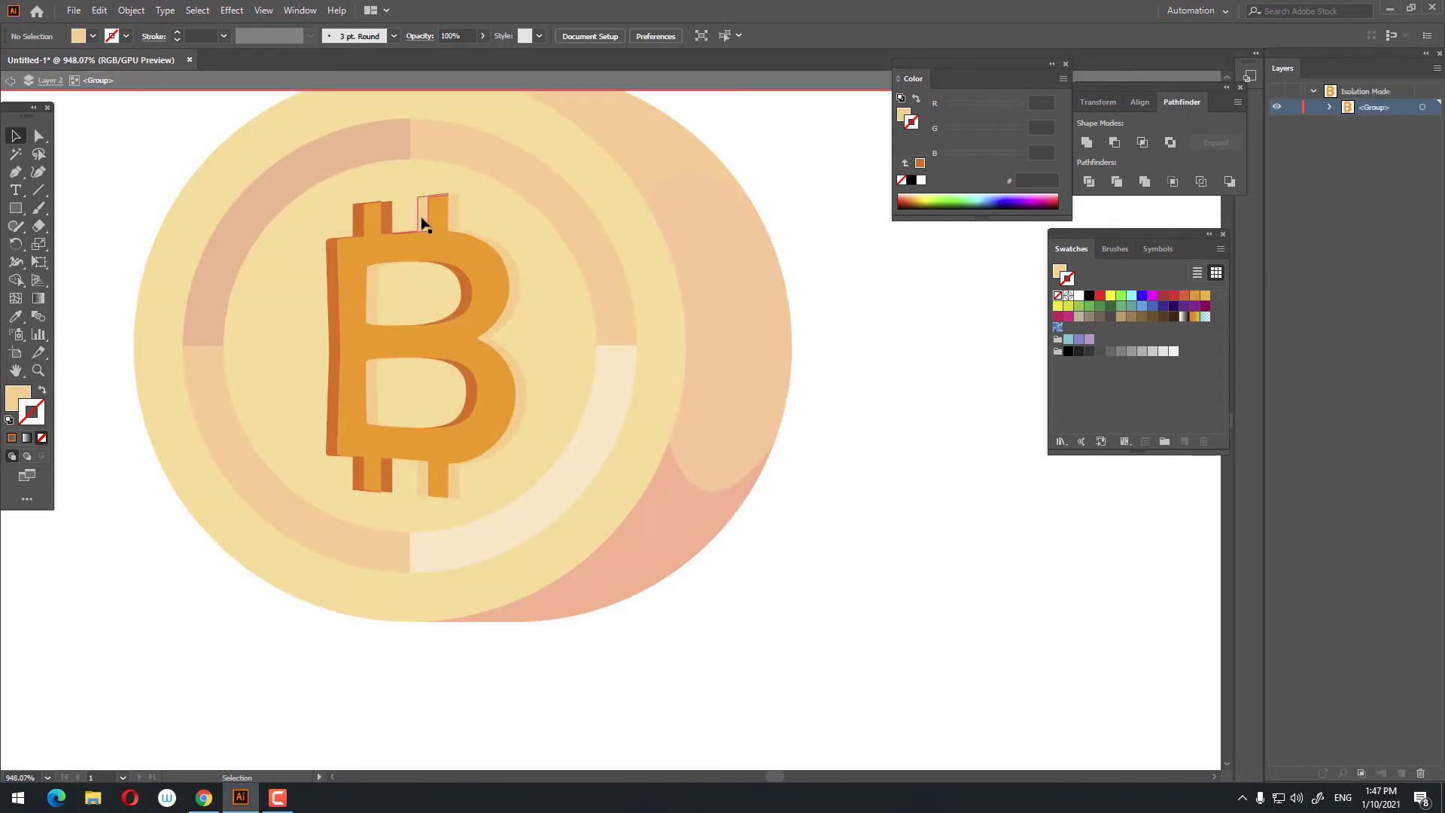
{"action": "left_click", "coordinate": [422, 488], "text": "shift"}
{"action": "left_click", "coordinate": [229, 315]}
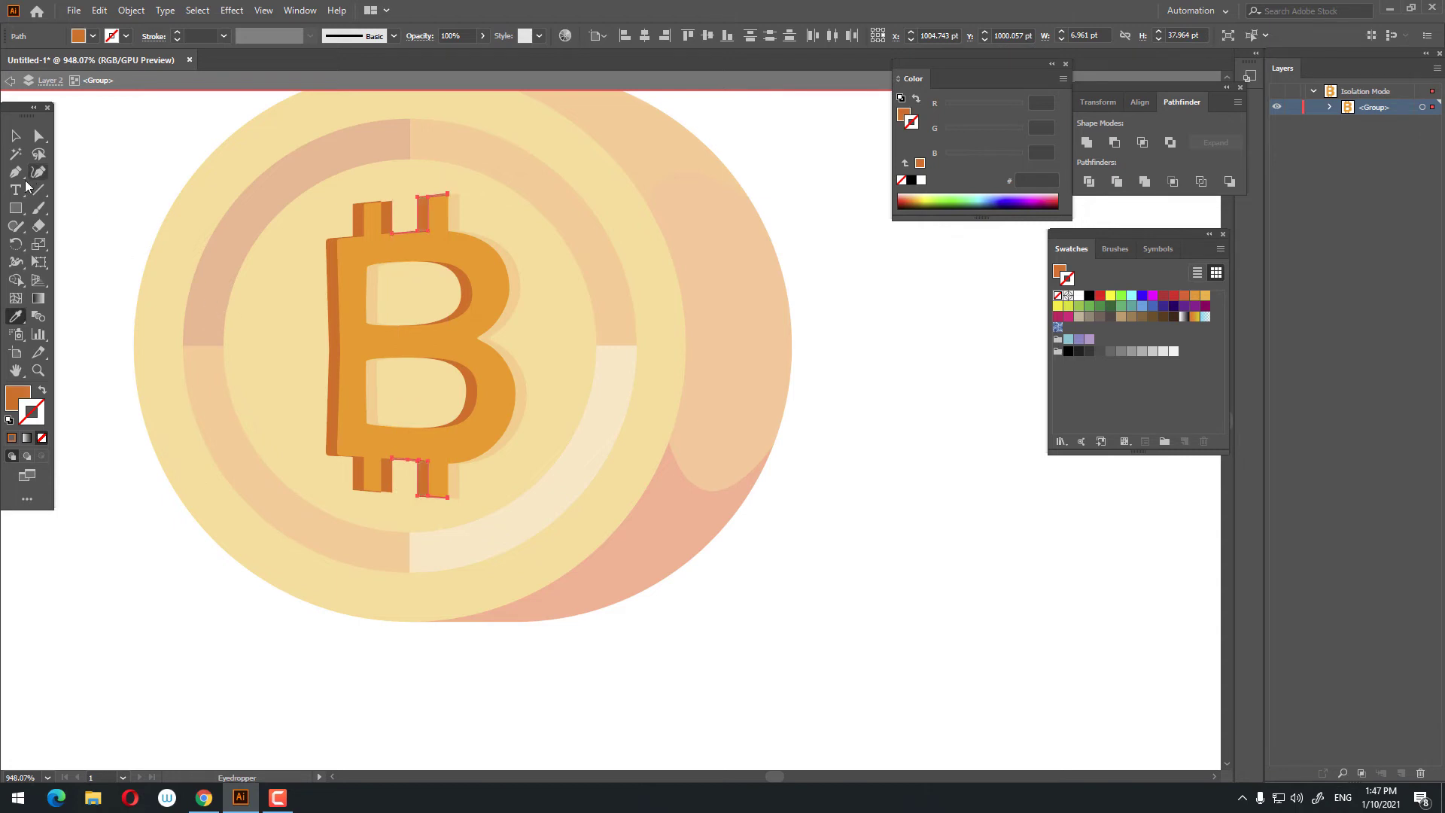
{"action": "left_click", "coordinate": [15, 135]}
{"action": "double_click", "coordinate": [124, 134]}
{"action": "scroll", "coordinate": [267, 259], "scroll_direction": "down", "scroll_amount": 2}
Colour the small top and bottom stem pieces with the cream arc's colour.
{"action": "scroll", "coordinate": [323, 265], "scroll_direction": "up", "scroll_amount": 1}
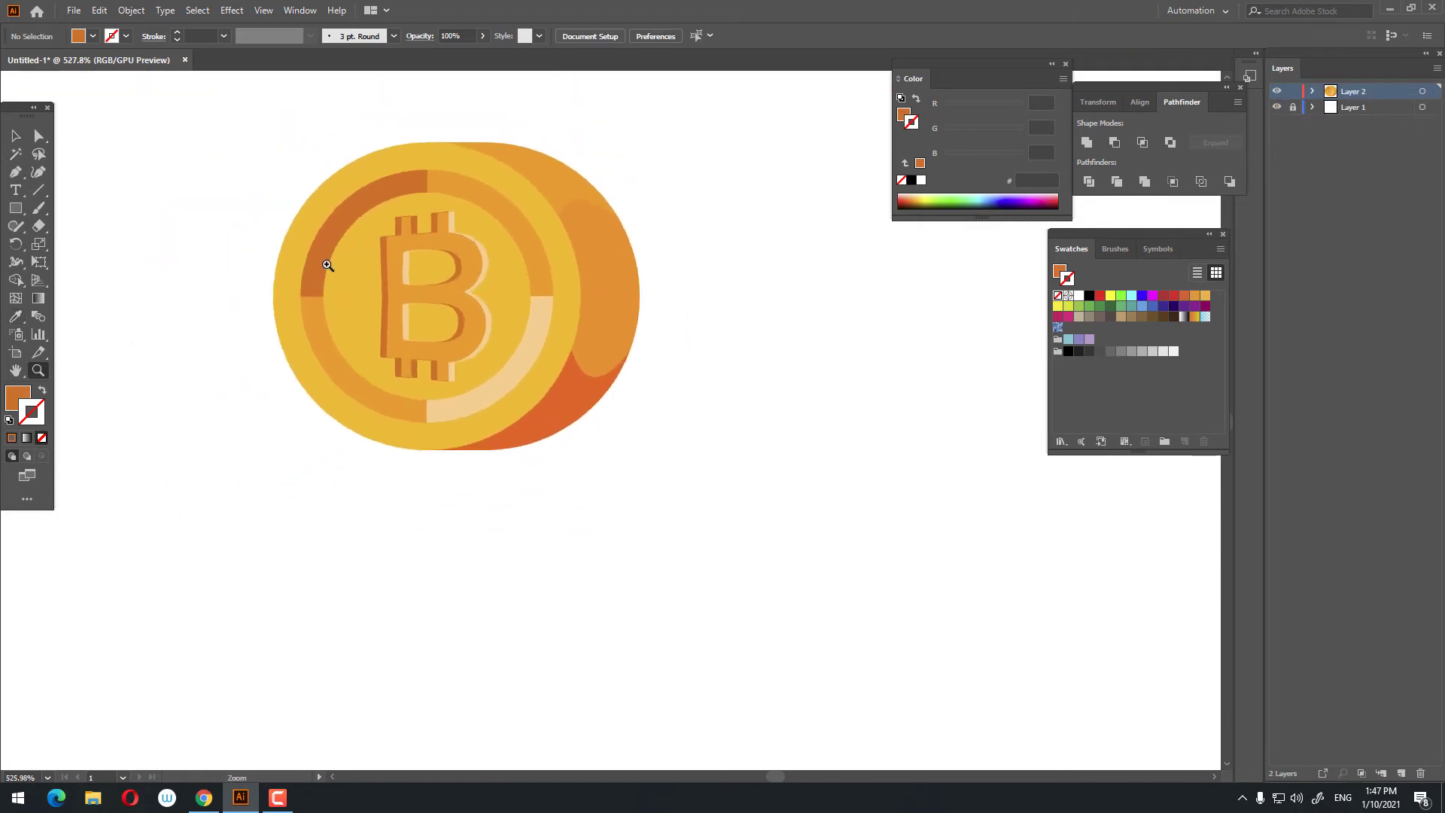
{"action": "scroll", "coordinate": [407, 284], "scroll_direction": "up", "scroll_amount": 1}
{"action": "left_click_drag", "start_coordinate": [407, 284], "coordinate": [414, 271]}
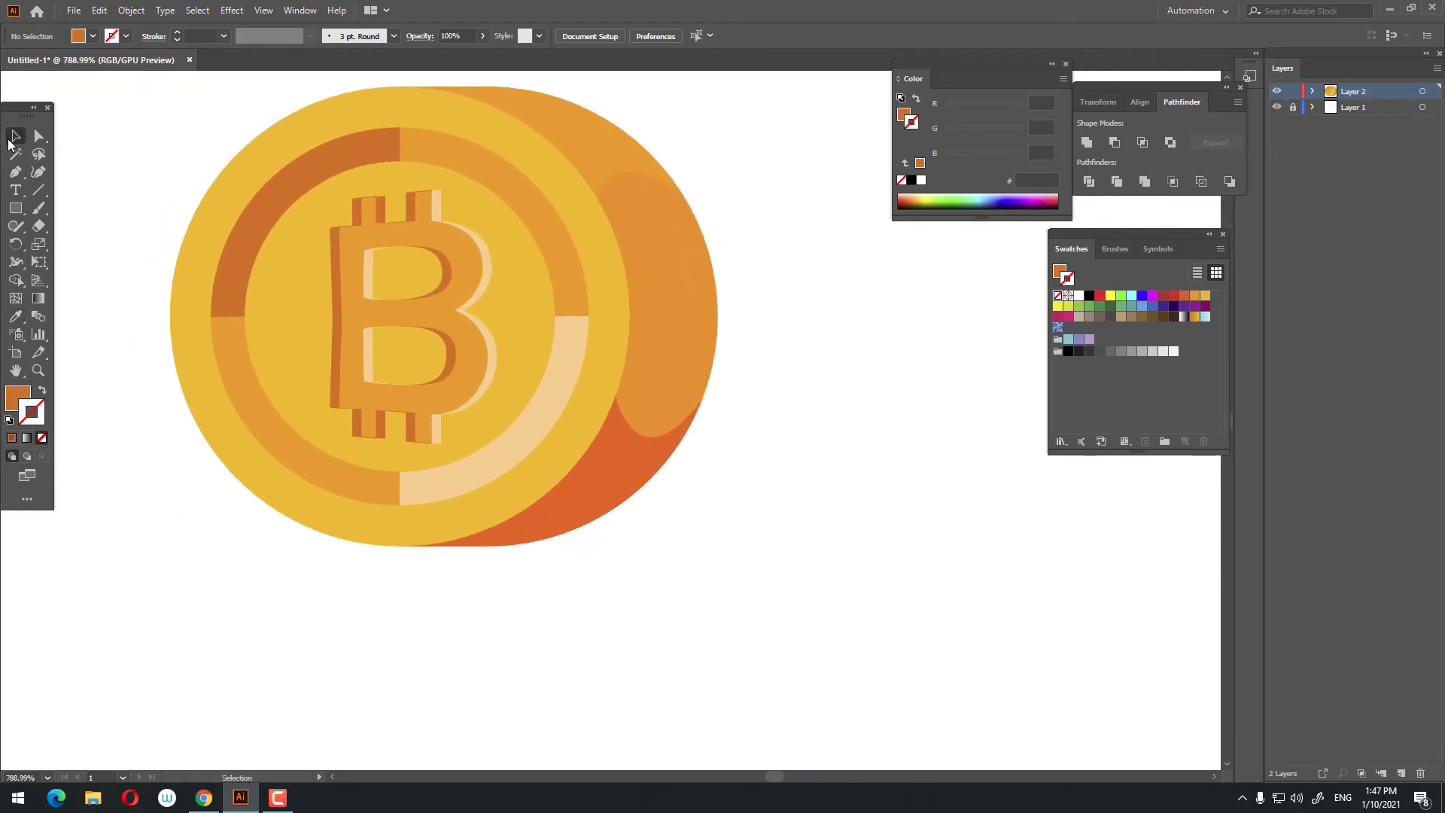
{"action": "double_click", "coordinate": [382, 208]}
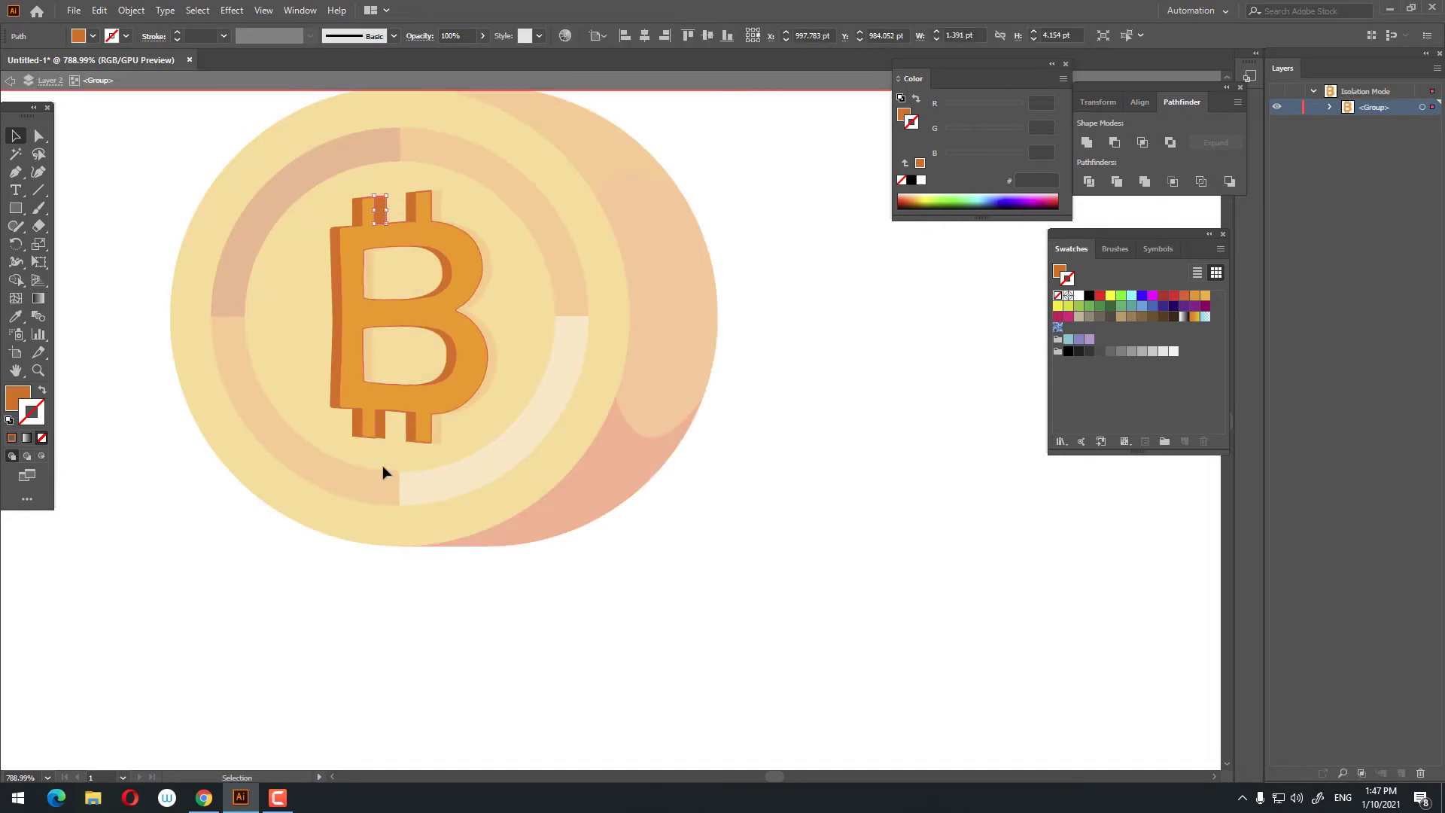
{"action": "left_click", "coordinate": [380, 433], "text": "shift"}
{"action": "left_click", "coordinate": [17, 320]}
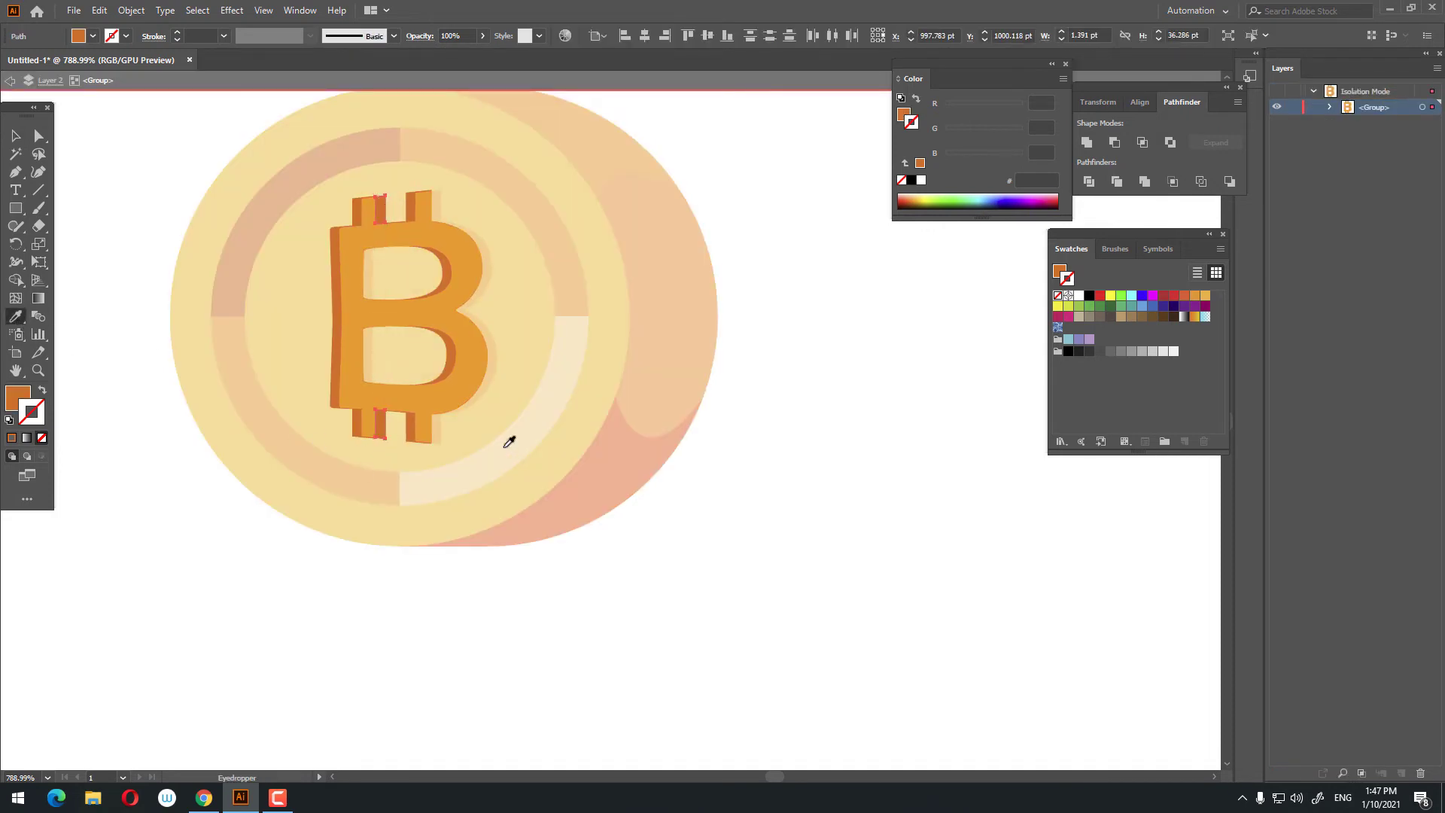
{"action": "left_click", "coordinate": [506, 442]}
{"action": "key", "text": "v"}
{"action": "double_click", "coordinate": [220, 561]}
Marquee-select all of the coin's parts and group them into one object.
{"action": "key", "text": "z"}
{"action": "mouse_move", "coordinate": [333, 513]}
{"action": "left_mouse_down"}
{"action": "mouse_move", "coordinate": [245, 465]}
{"action": "mouse_move", "coordinate": [326, 474]}
{"action": "mouse_move", "coordinate": [479, 393]}
{"action": "mouse_move", "coordinate": [377, 402]}
{"action": "left_mouse_up"}
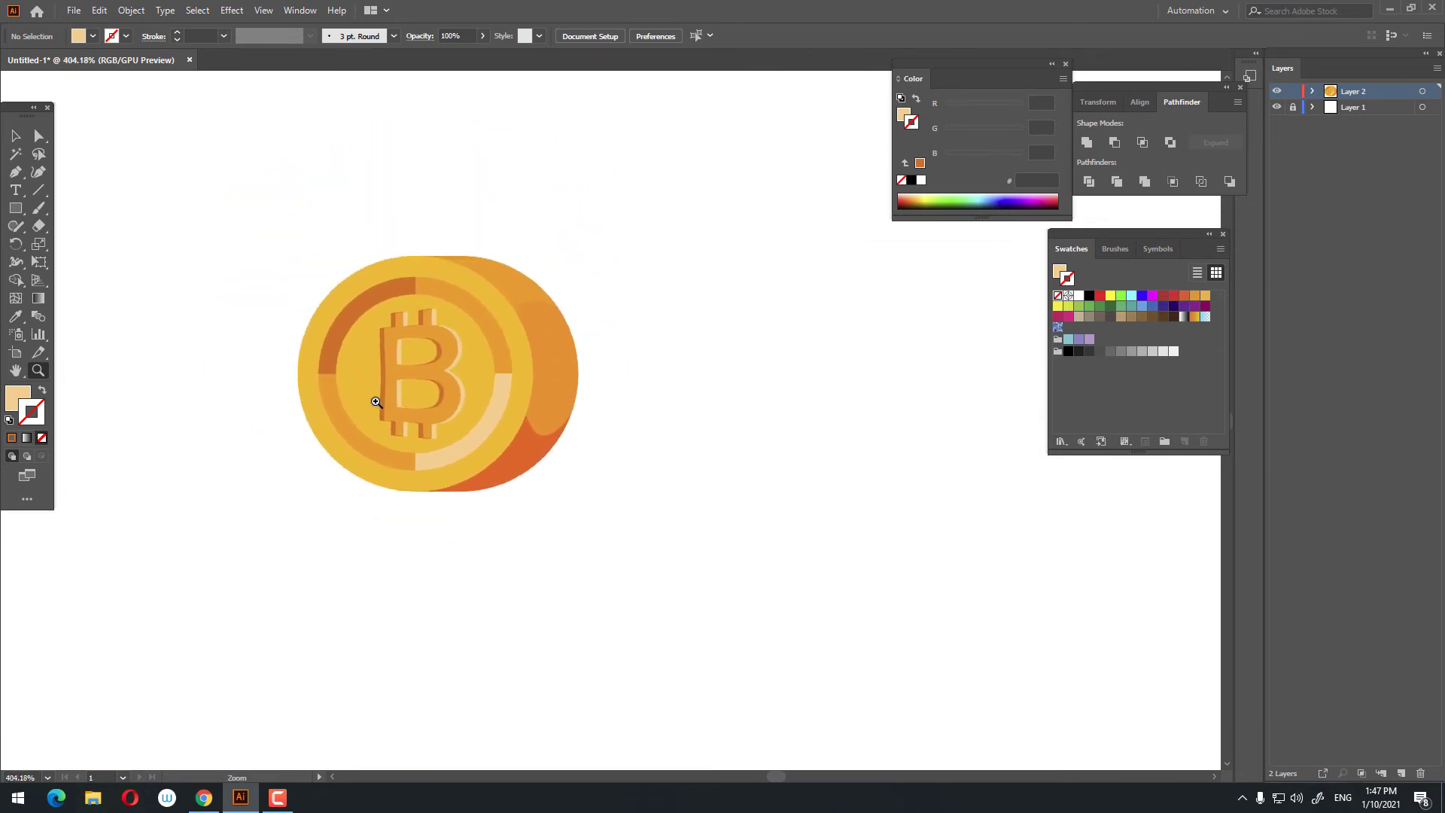
{"action": "left_click_drag", "start_coordinate": [614, 538], "coordinate": [499, 406]}
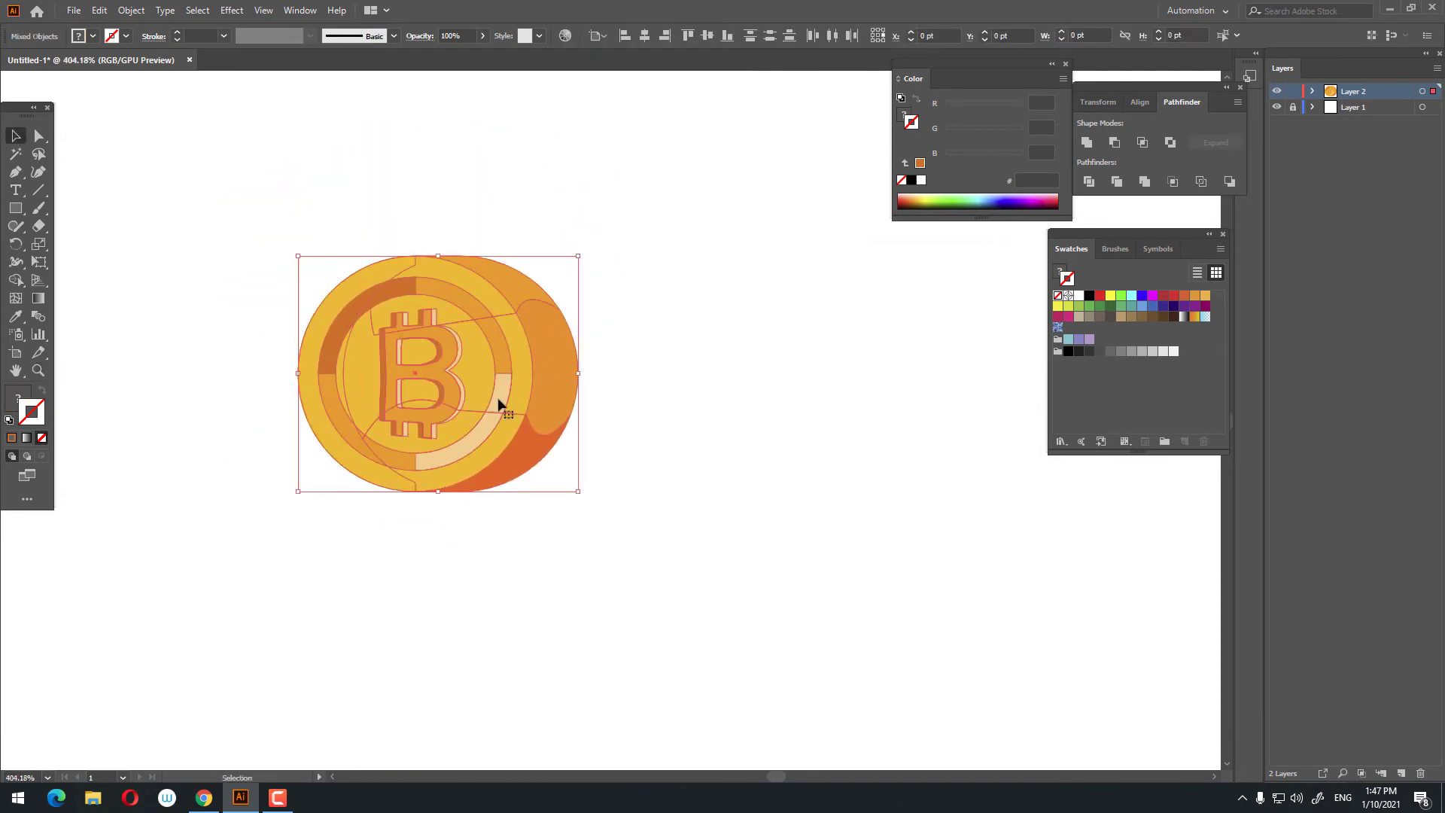
{"action": "right_click", "coordinate": [441, 333]}
{"action": "left_click", "coordinate": [516, 445]}
{"action": "key", "text": "z"}
{"action": "left_click", "coordinate": [534, 421], "text": "alt"}
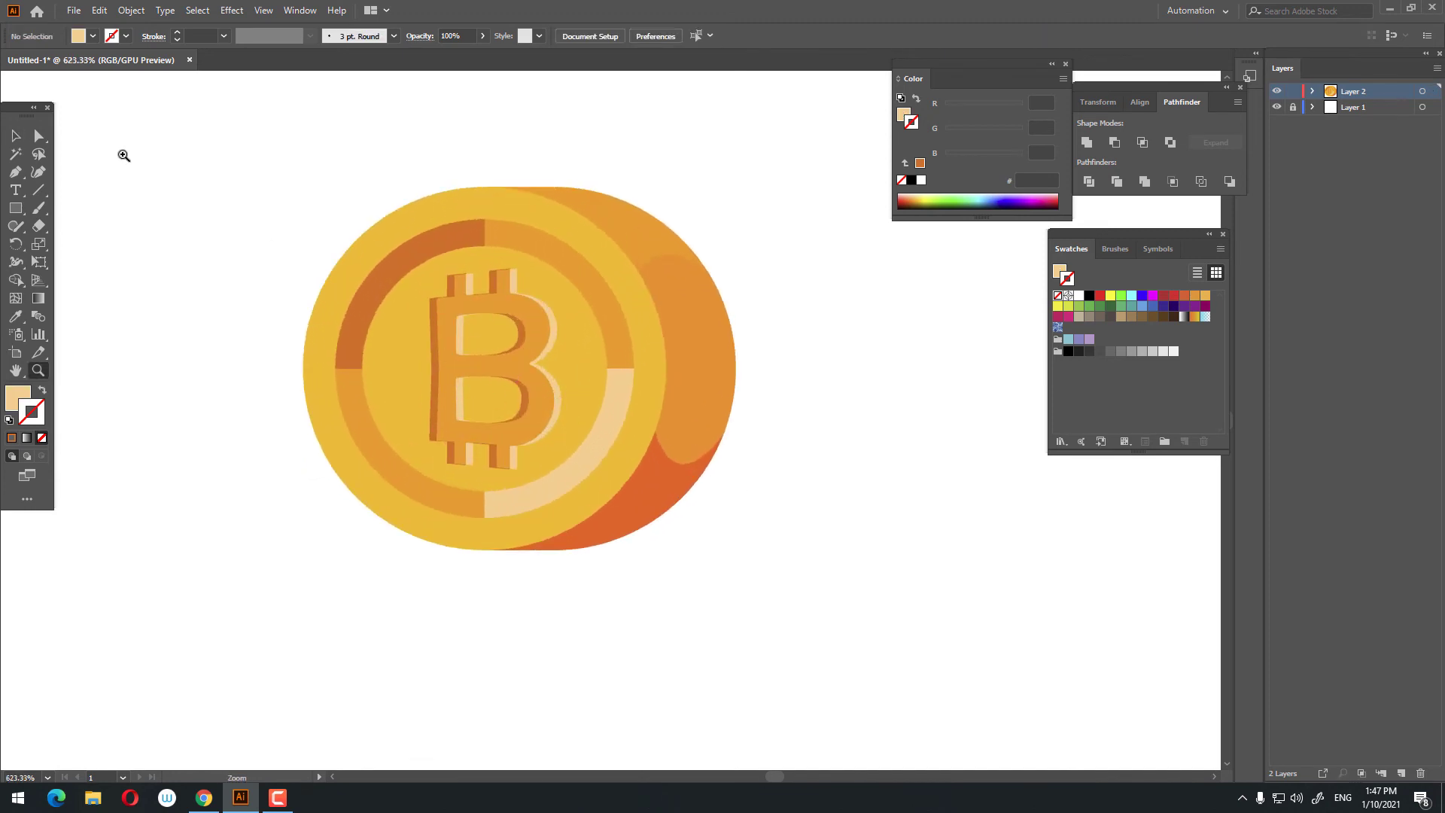
{"action": "left_click", "coordinate": [710, 309]}
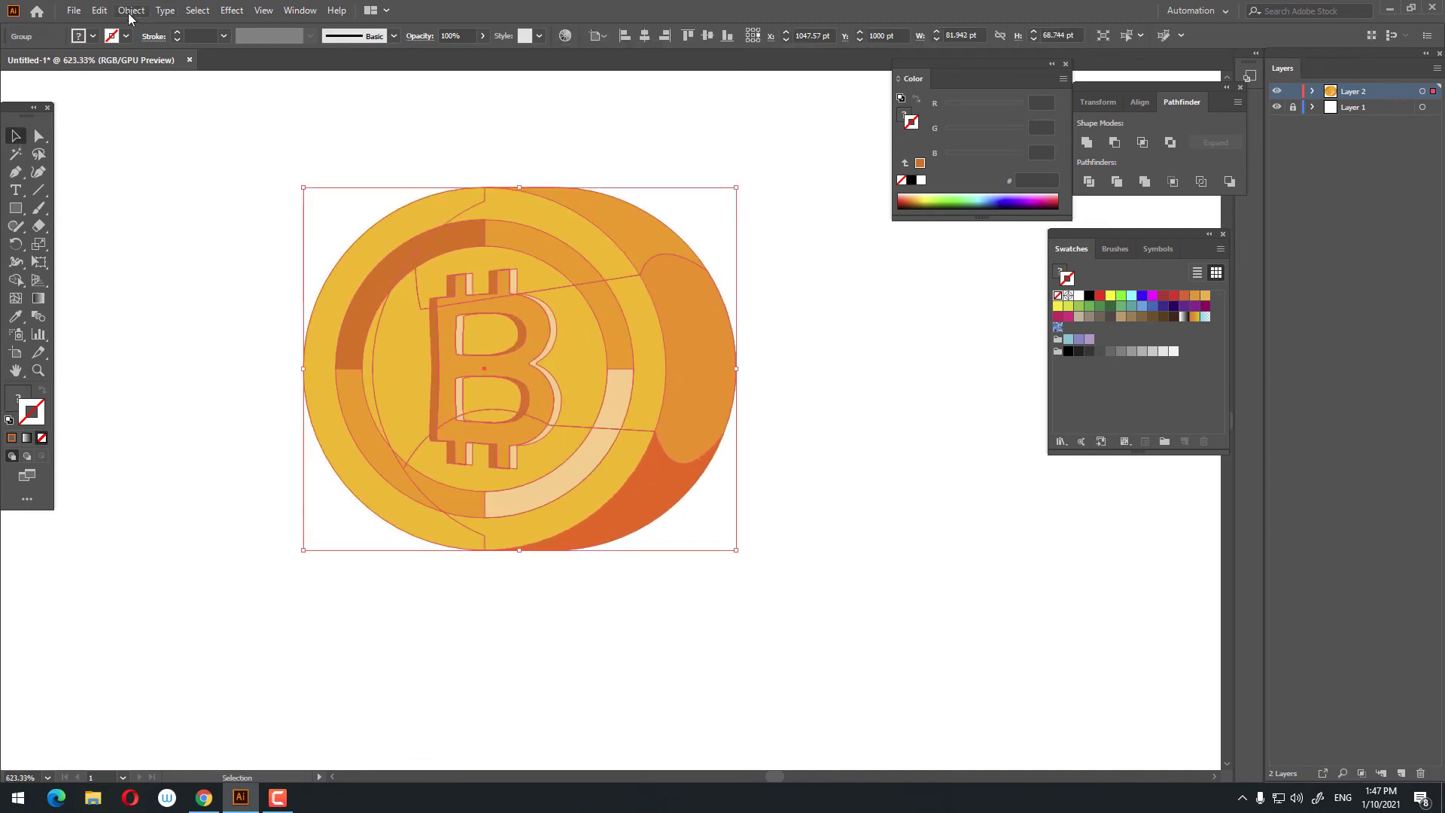
Paste a copy of the coin in front, unite it into one silhouette, and make it outline-only.
{"action": "left_click", "coordinate": [100, 10]}
{"action": "left_click", "coordinate": [128, 83]}
{"action": "left_click", "coordinate": [99, 11]}
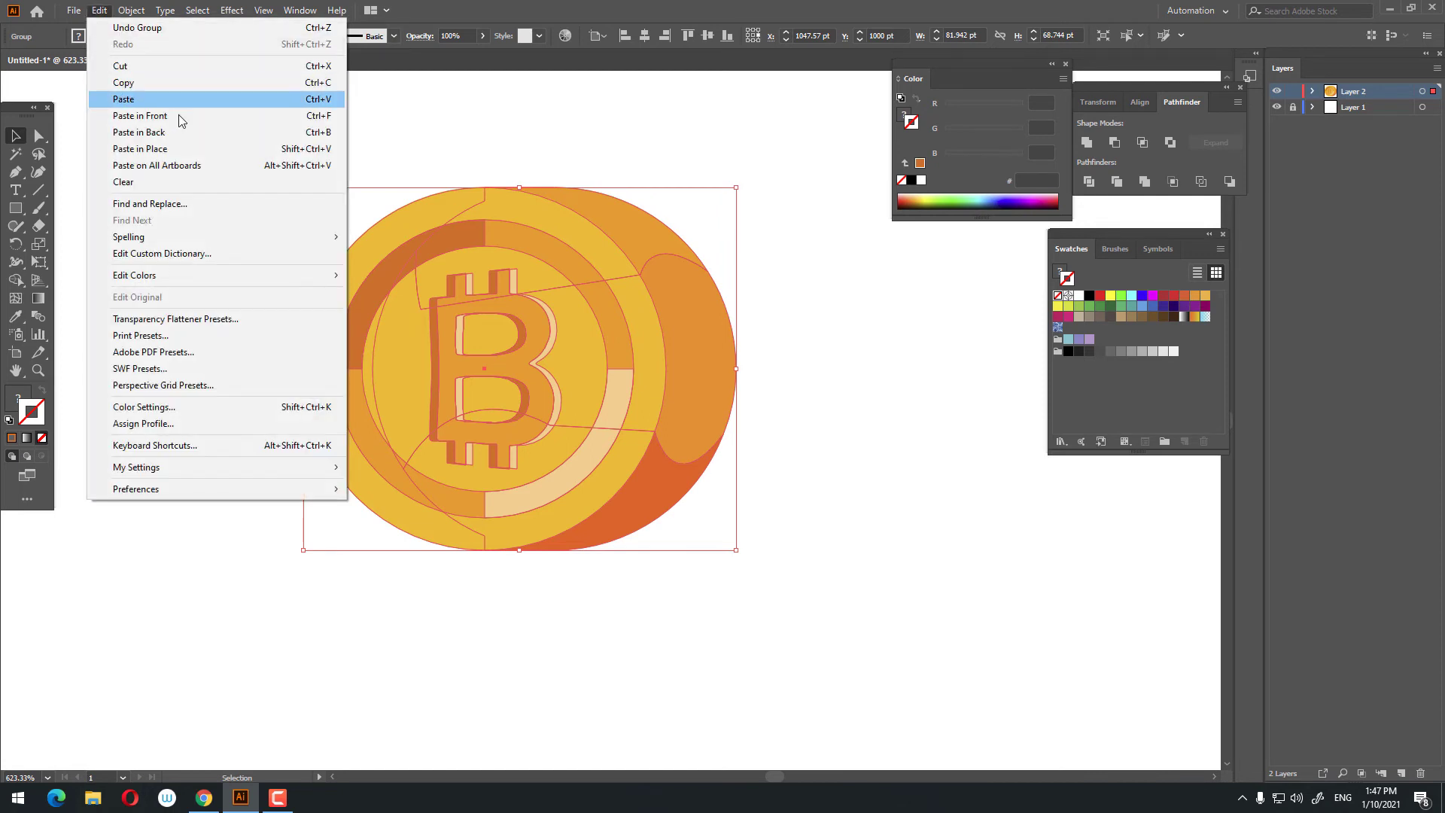
{"action": "left_click", "coordinate": [150, 115]}
{"action": "left_click", "coordinate": [1086, 143]}
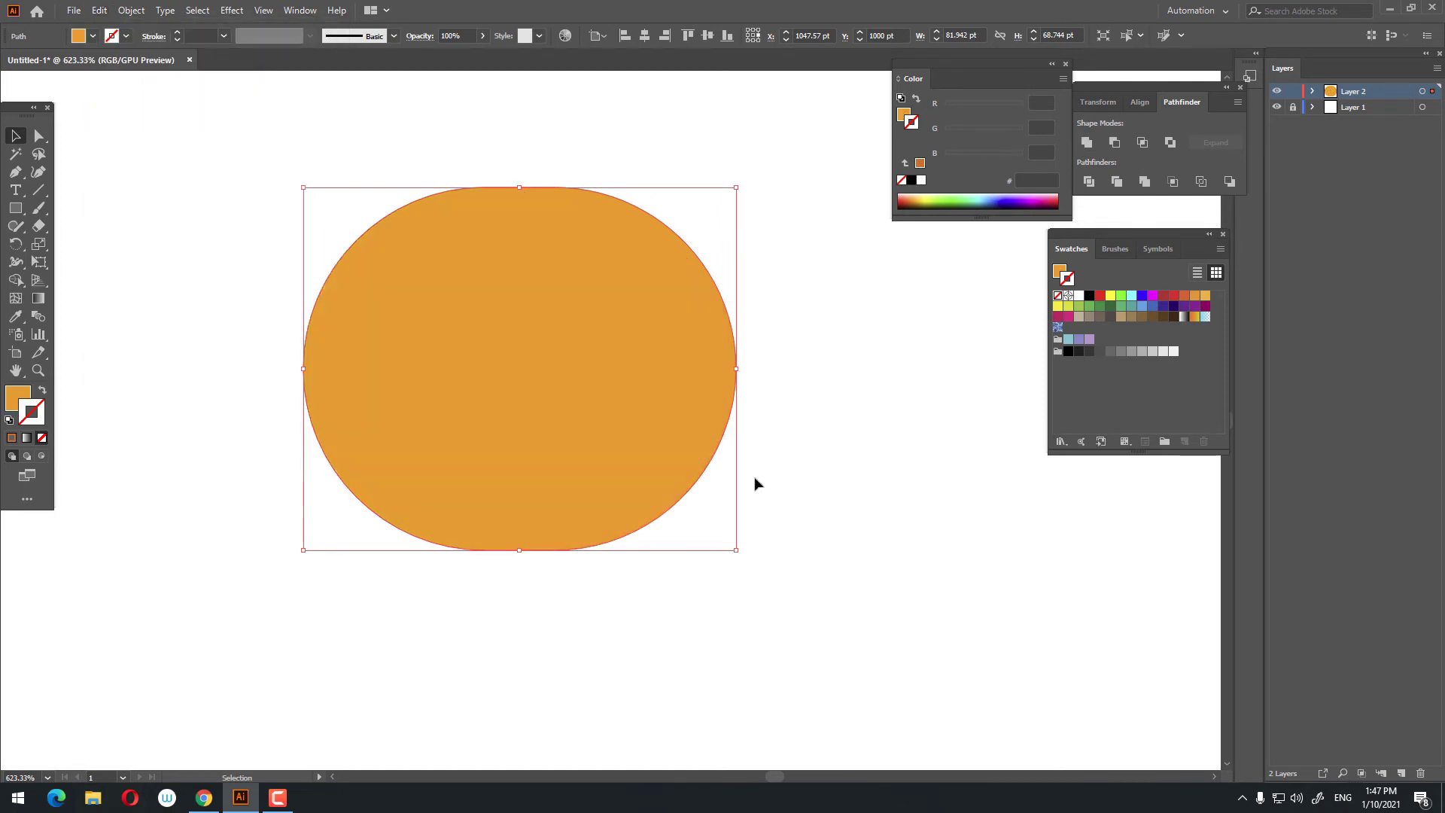
{"action": "left_click", "coordinate": [44, 390]}
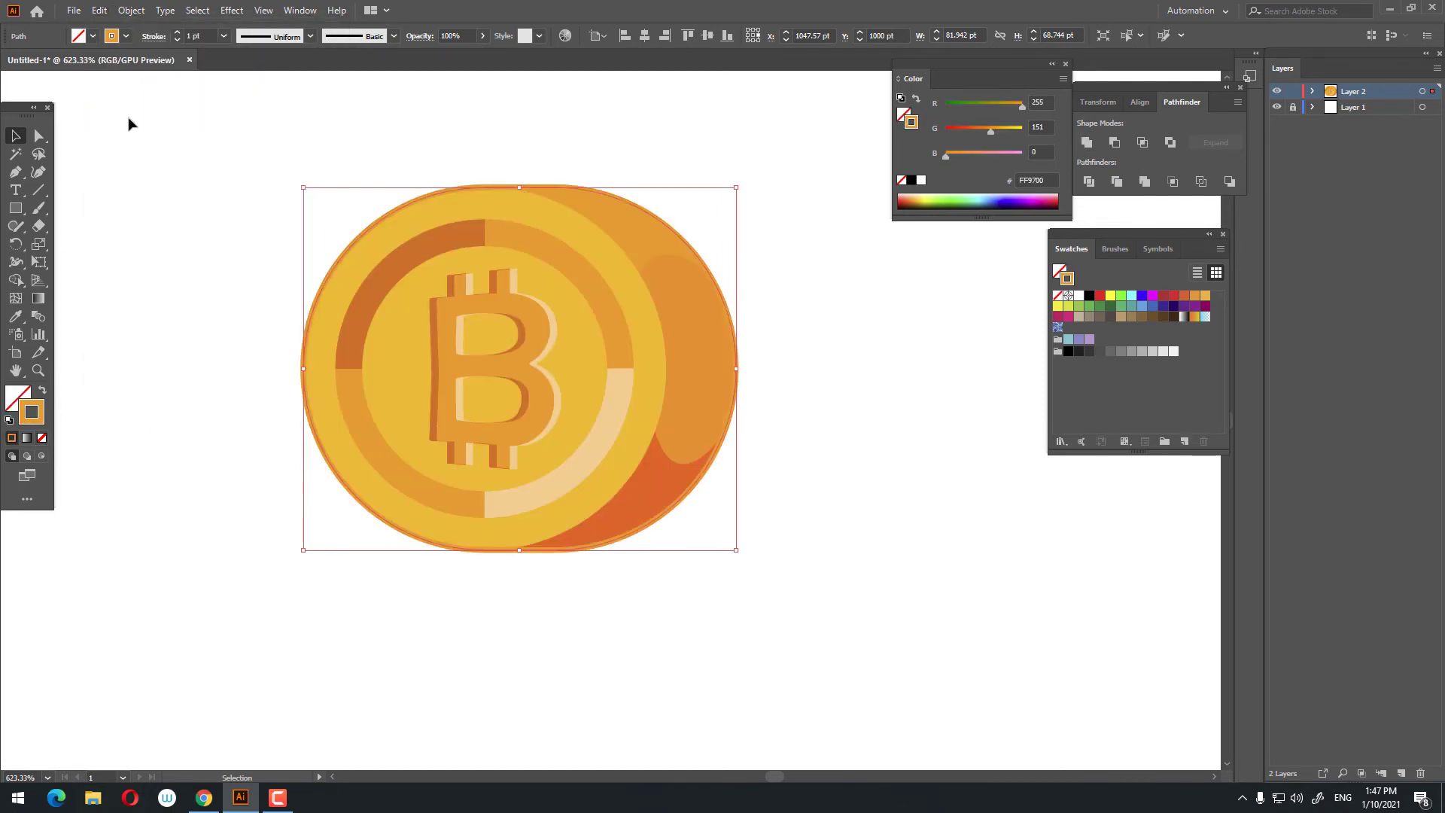
Set the silhouette's outline colour to dark plum 594450.
{"action": "double_click", "coordinate": [40, 422]}
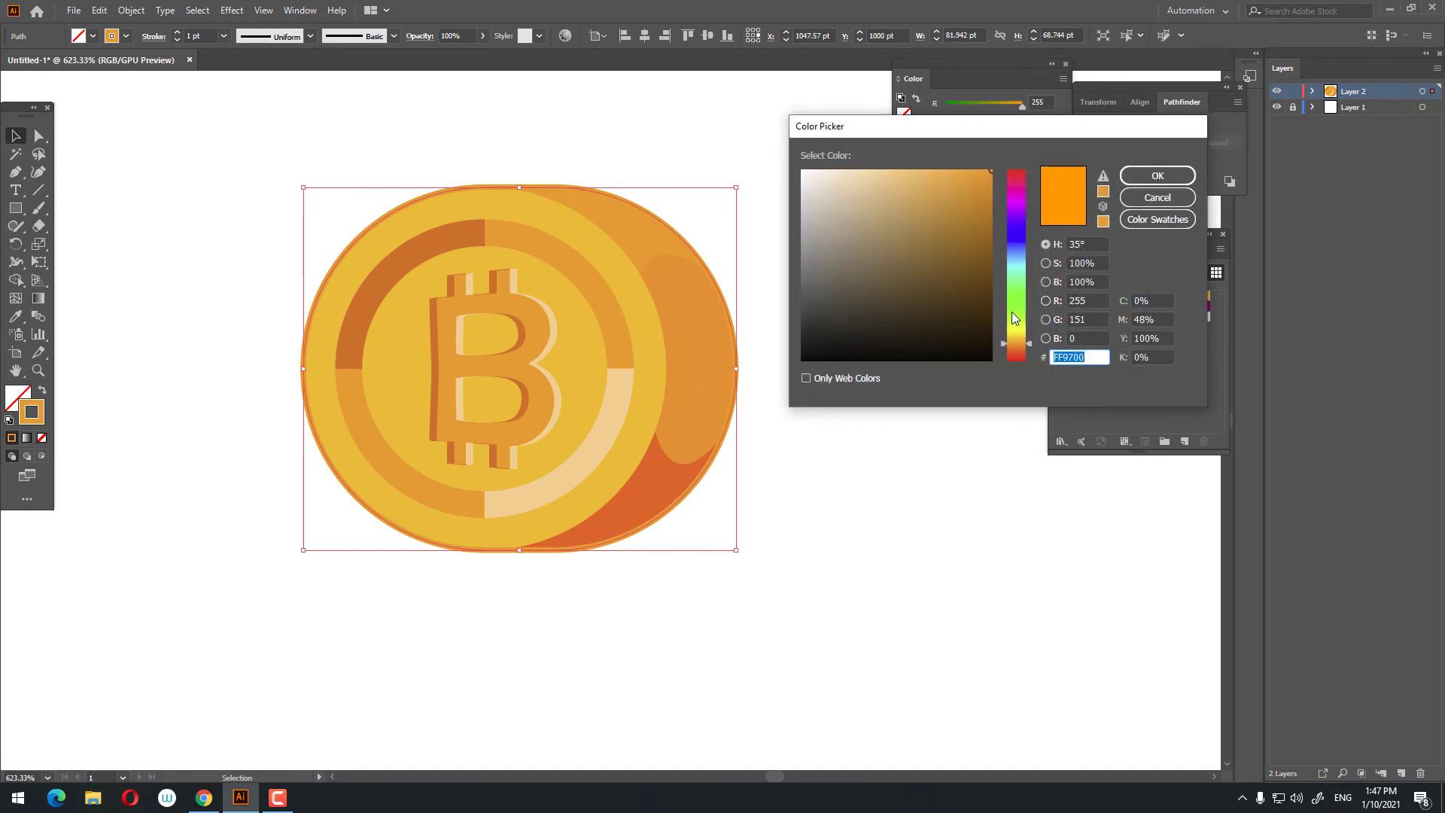
{"action": "left_click_drag", "start_coordinate": [1013, 317], "coordinate": [1025, 196]}
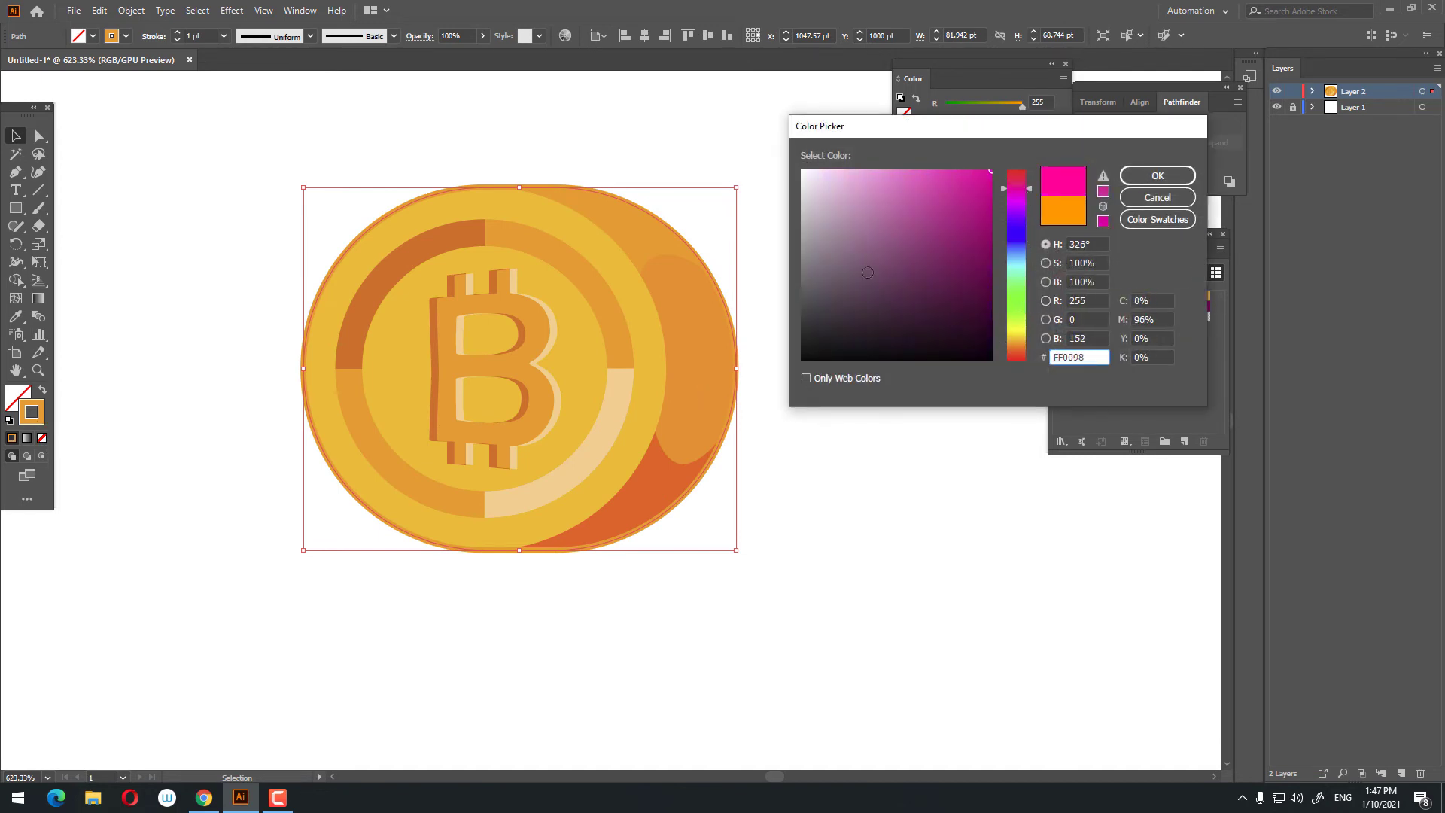
{"action": "mouse_move", "coordinate": [868, 272]}
{"action": "left_mouse_down"}
{"action": "mouse_move", "coordinate": [858, 259]}
{"action": "mouse_move", "coordinate": [847, 296]}
{"action": "left_mouse_up"}
{"action": "key", "text": "Return"}
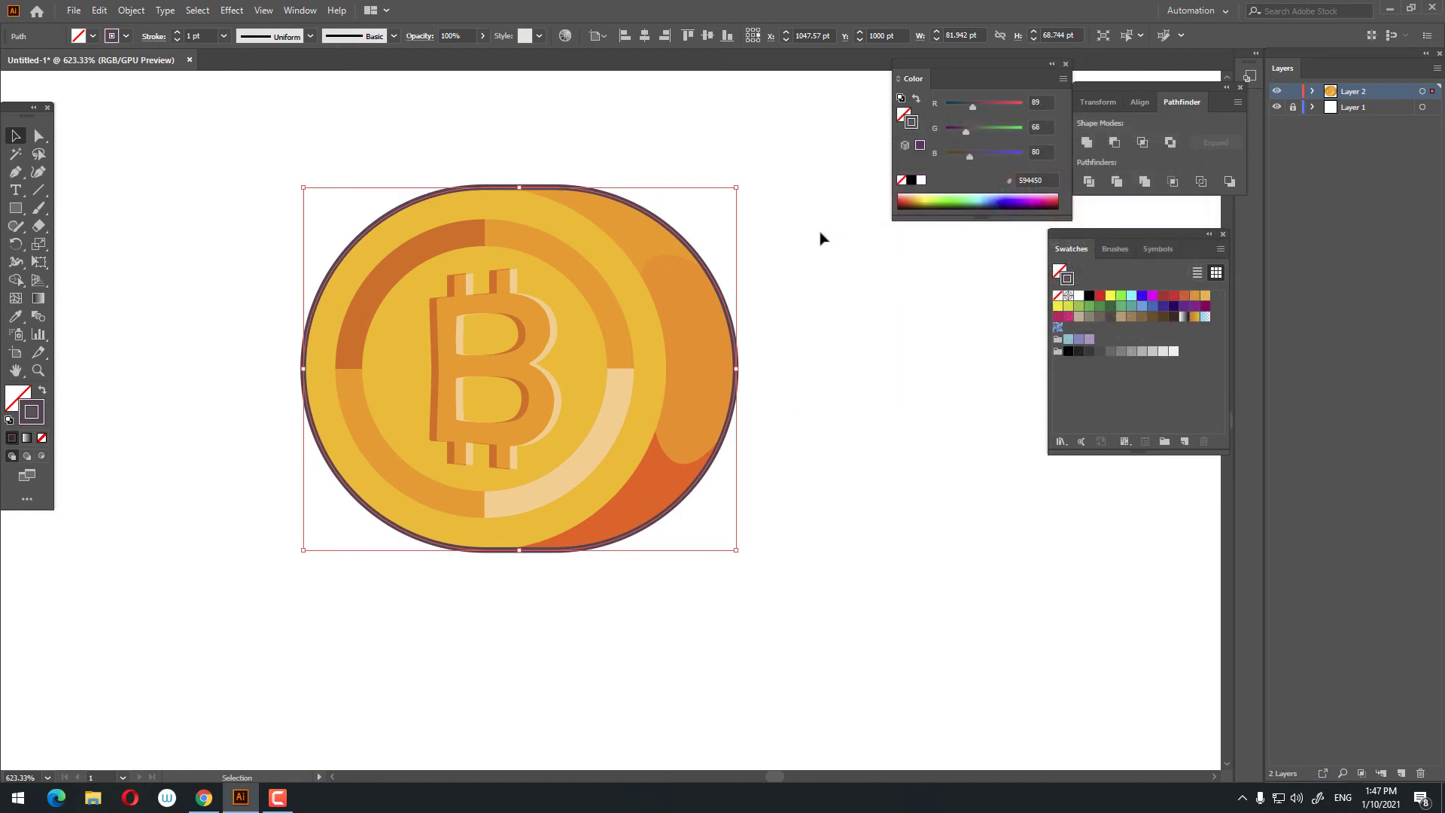
{"action": "left_click", "coordinate": [842, 445]}
Set the coin outline's stroke weight to 1.5 pt.
{"action": "left_click_drag", "start_coordinate": [809, 517], "coordinate": [668, 446]}
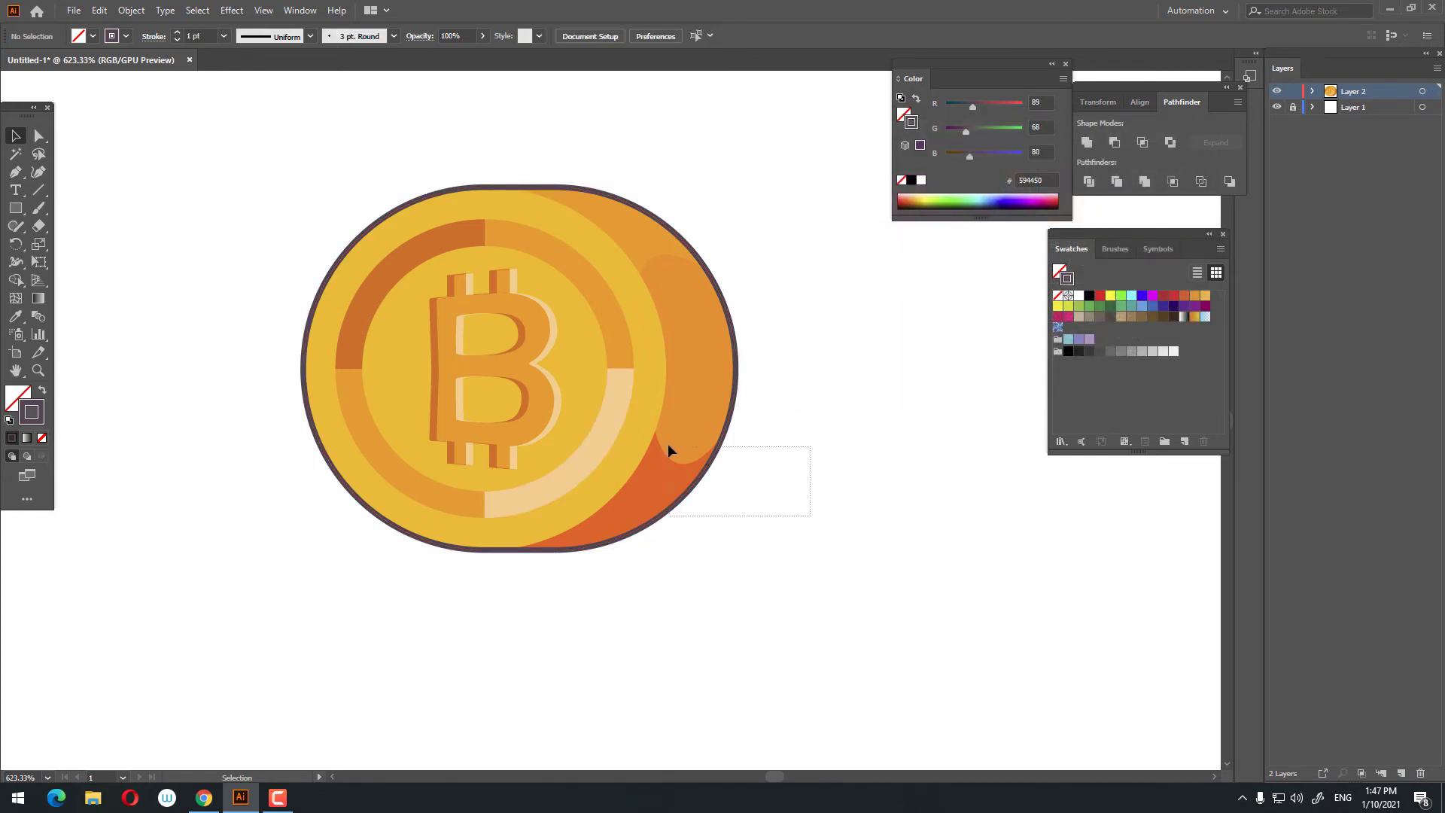
{"action": "left_click", "coordinate": [175, 32]}
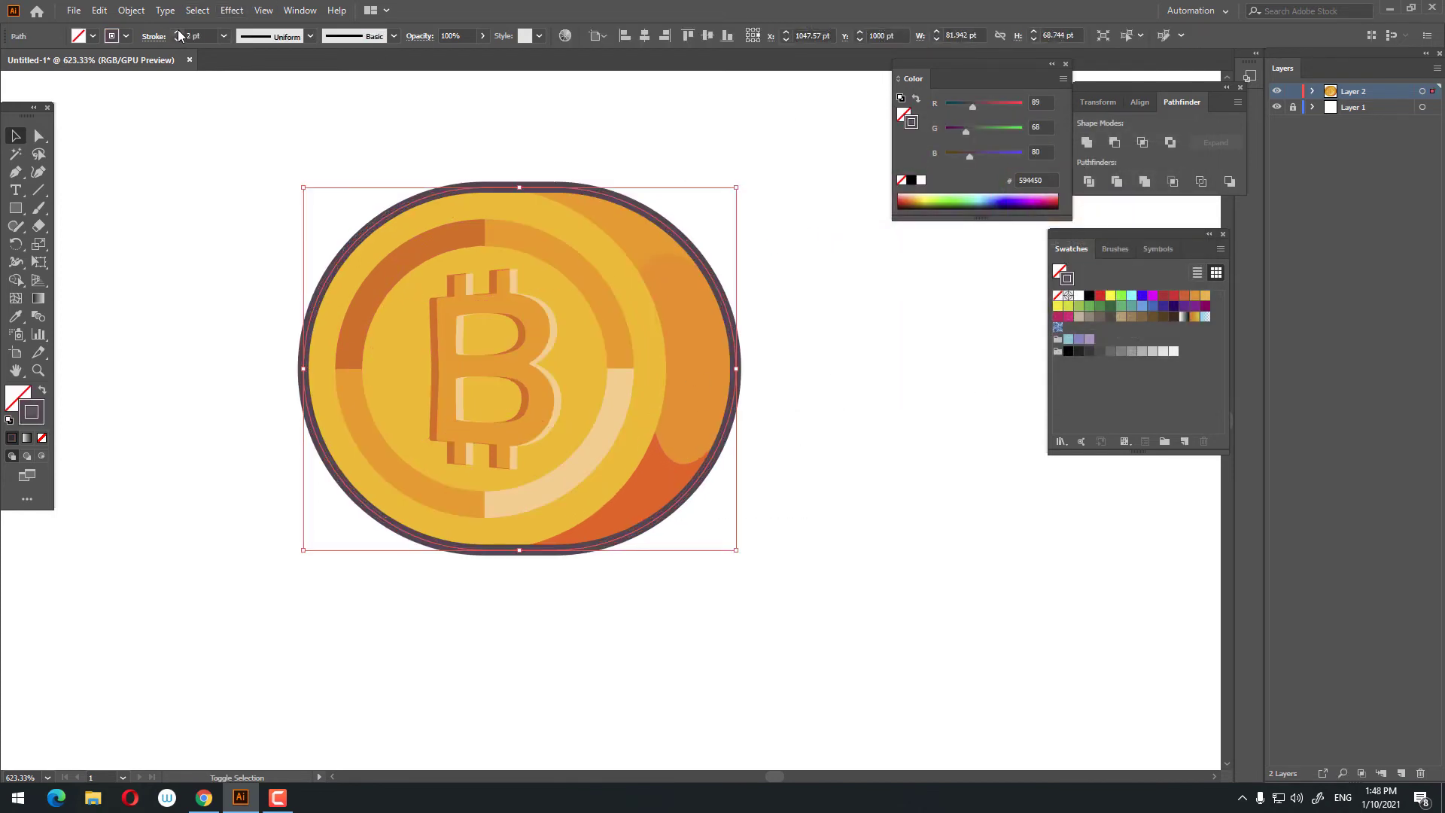
{"action": "left_click", "coordinate": [871, 420]}
{"action": "left_click_drag", "start_coordinate": [821, 519], "coordinate": [690, 452]}
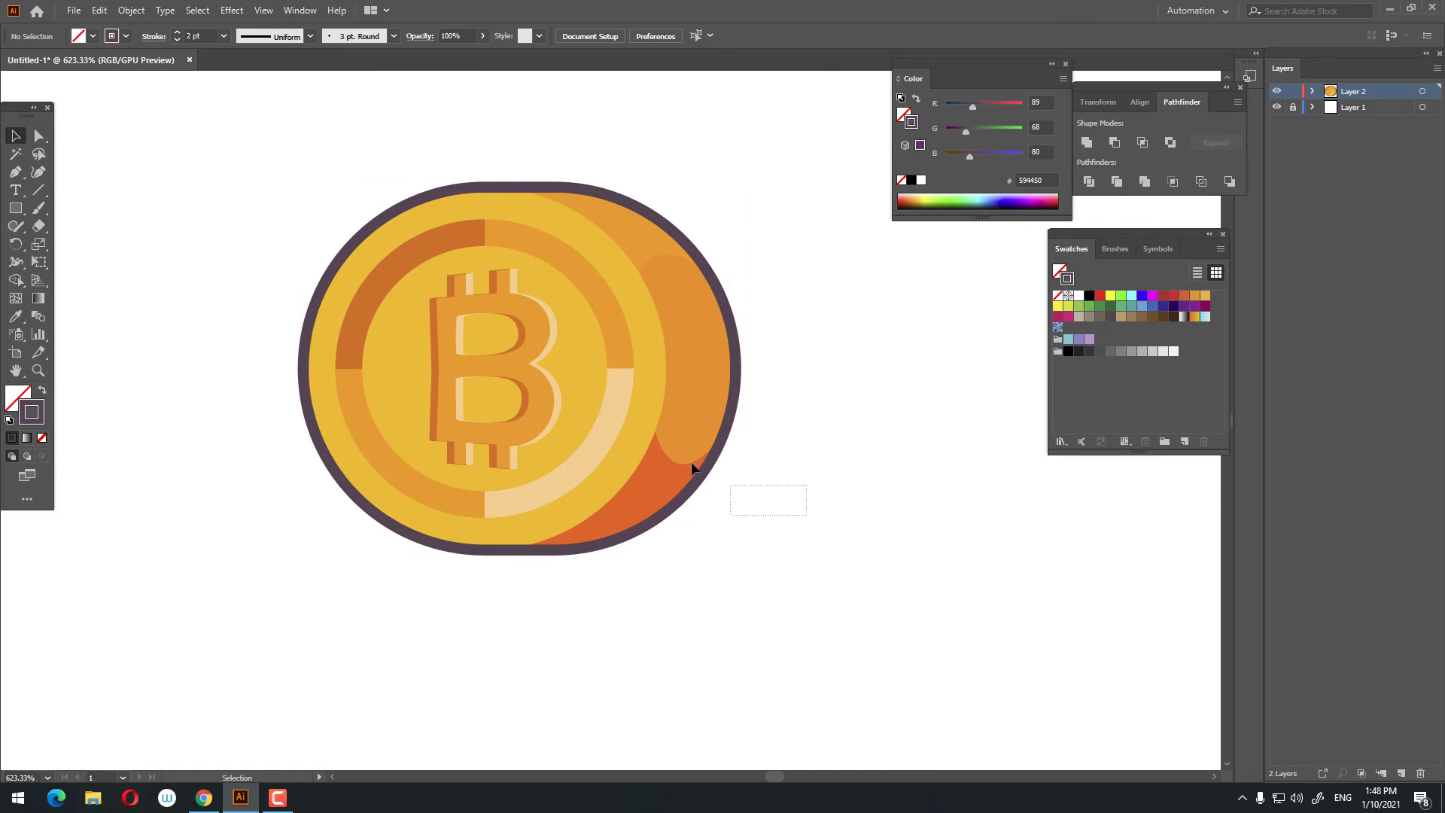
{"action": "left_click", "coordinate": [208, 32]}
{"action": "type", "text": ".5"}
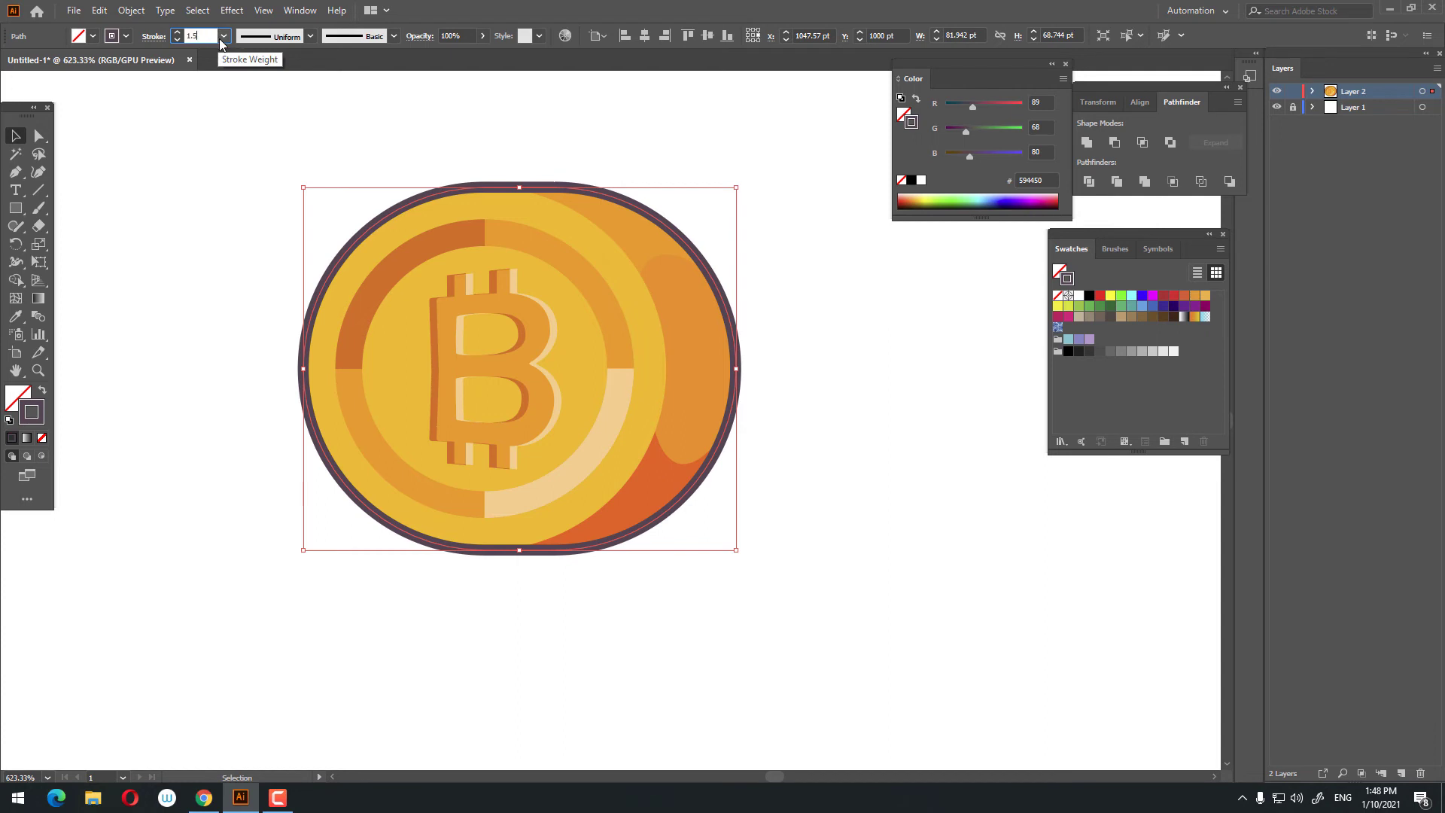
{"action": "key", "text": "Return"}
Zoom around to check the outlined coin and swap the fill and stroke colours.
{"action": "left_click", "coordinate": [728, 538]}
{"action": "key", "text": "z"}
{"action": "left_click", "coordinate": [507, 503], "text": "alt"}
{"action": "left_click", "coordinate": [745, 501]}
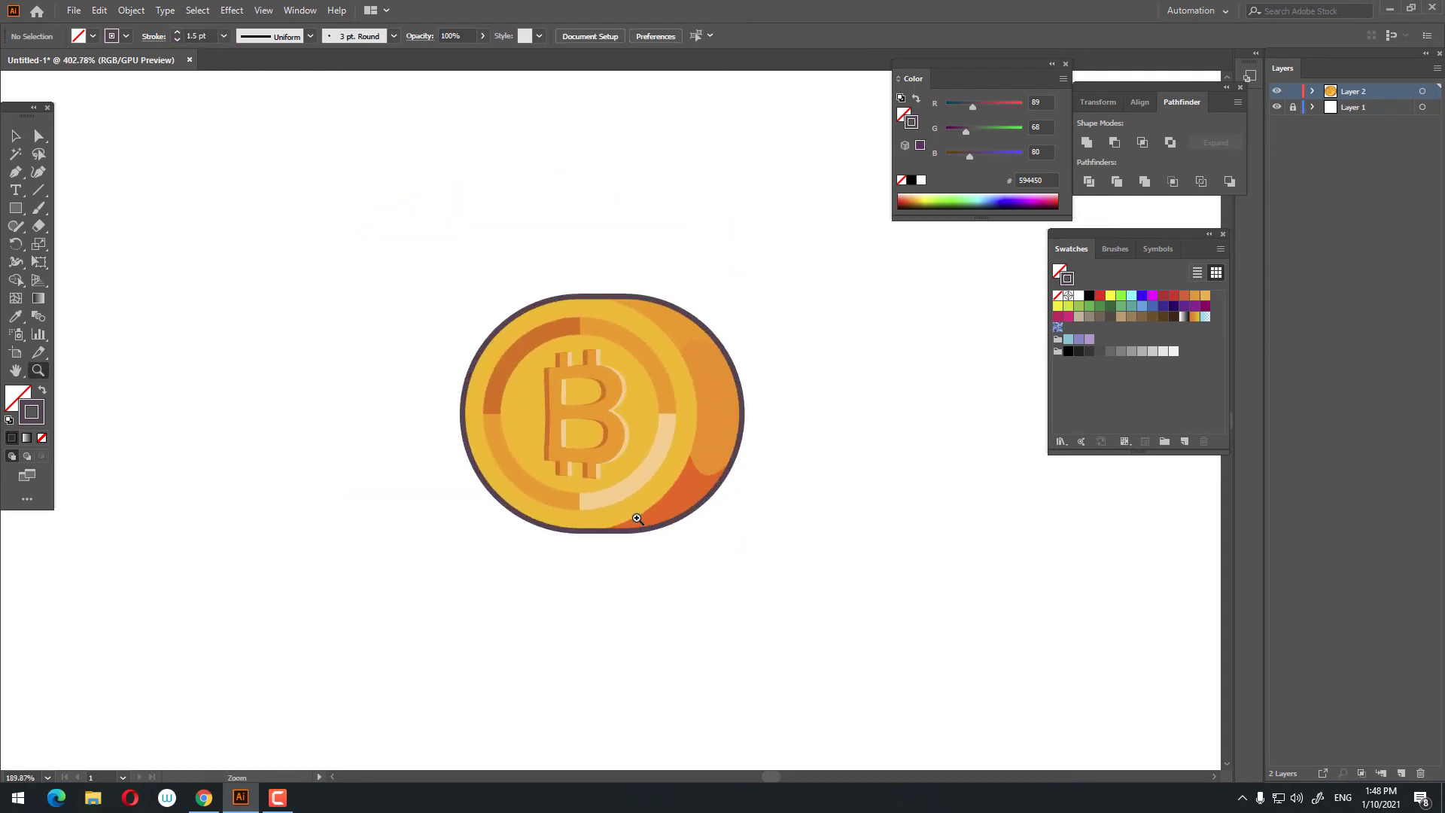
{"action": "key", "text": "v"}
{"action": "key", "text": "z"}
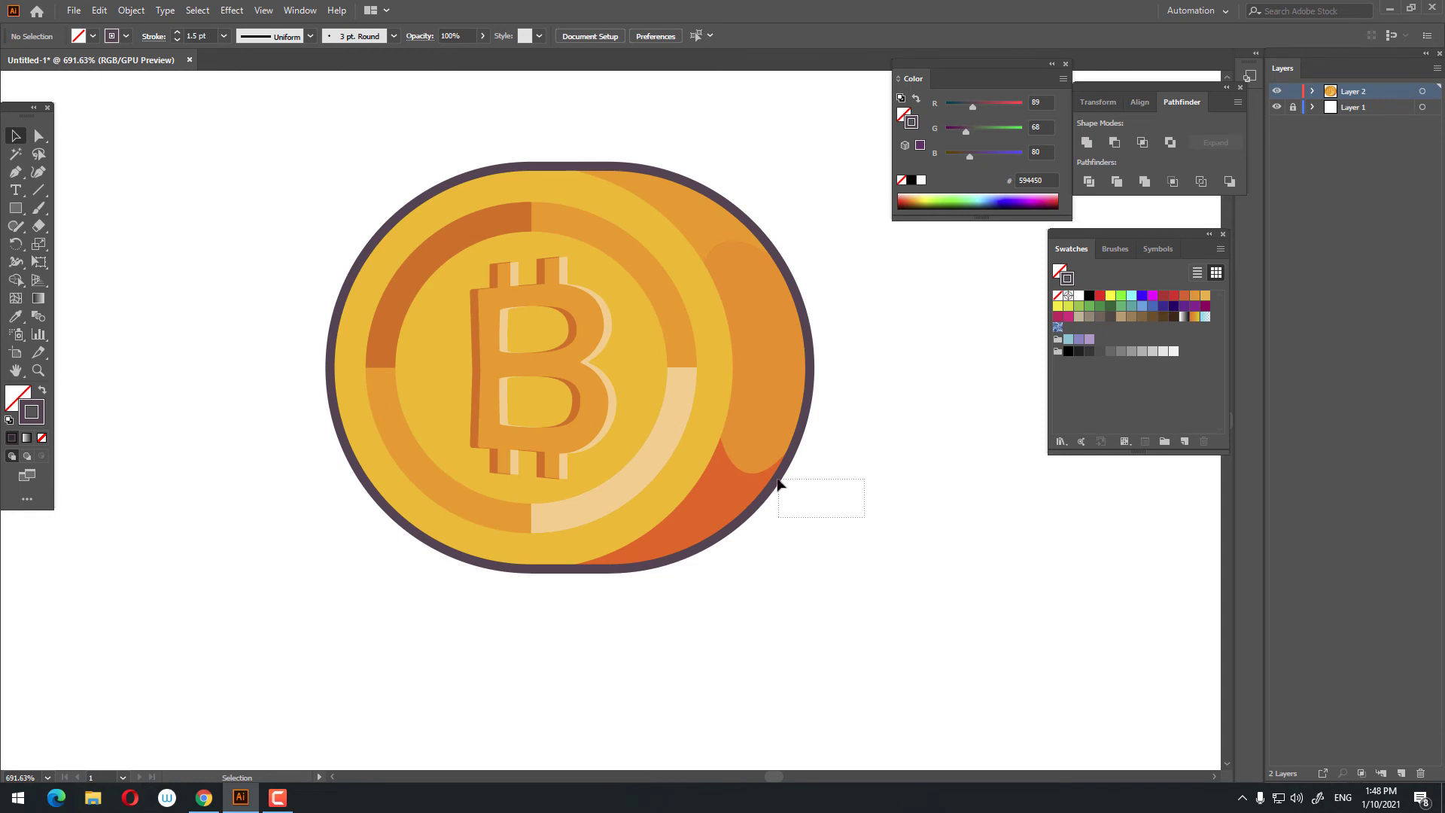
{"action": "left_click", "coordinate": [645, 573], "text": "alt"}
{"action": "key", "text": "shift+x"}
Create a four-pointed star left of the coin filled with the coin's yellow.
{"action": "left_click_drag", "start_coordinate": [16, 207], "coordinate": [79, 280]}
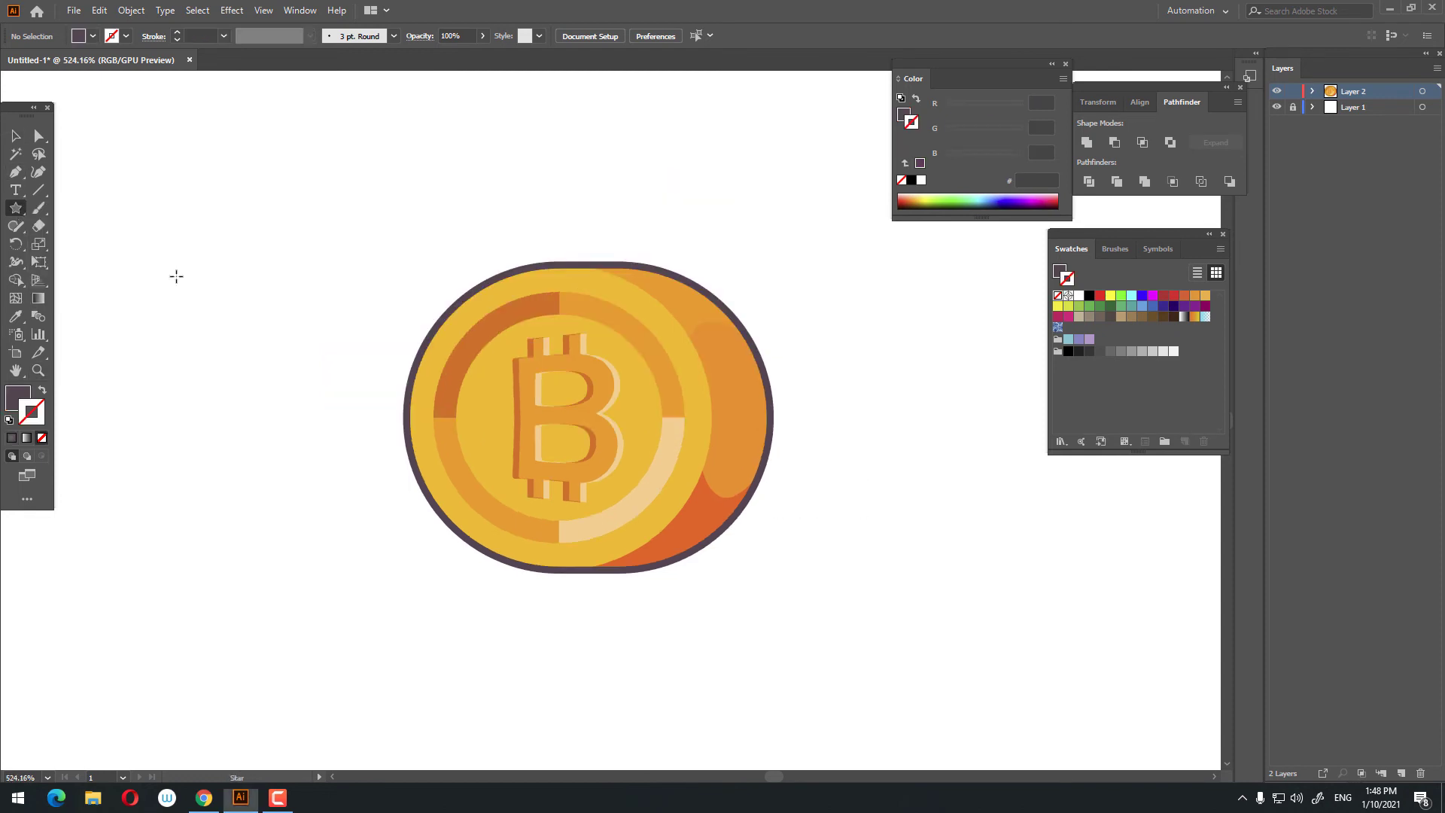
{"action": "left_click", "coordinate": [901, 366]}
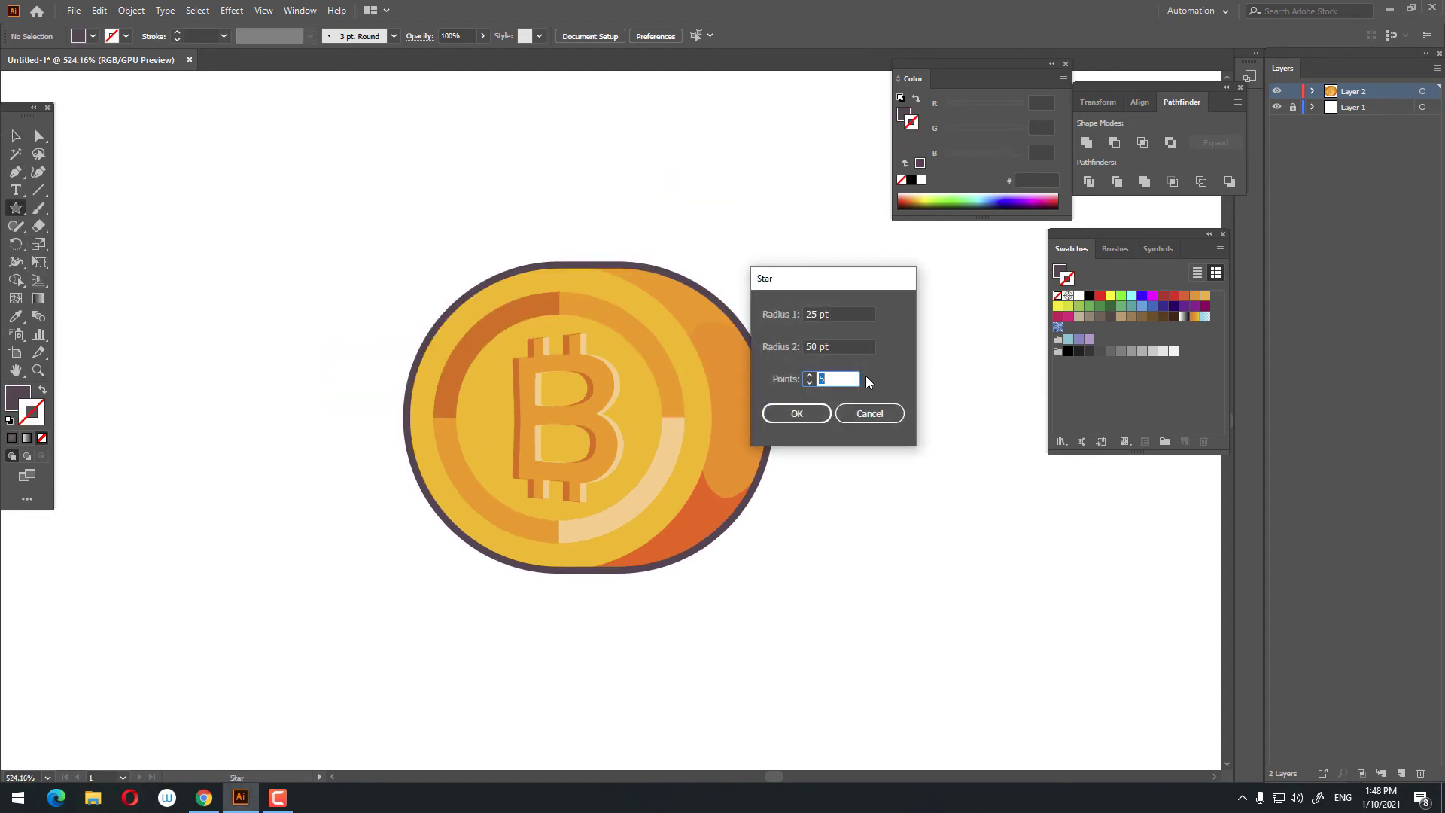
{"action": "type", "text": "4"}
{"action": "left_click", "coordinate": [797, 414]}
{"action": "left_click", "coordinate": [16, 316]}
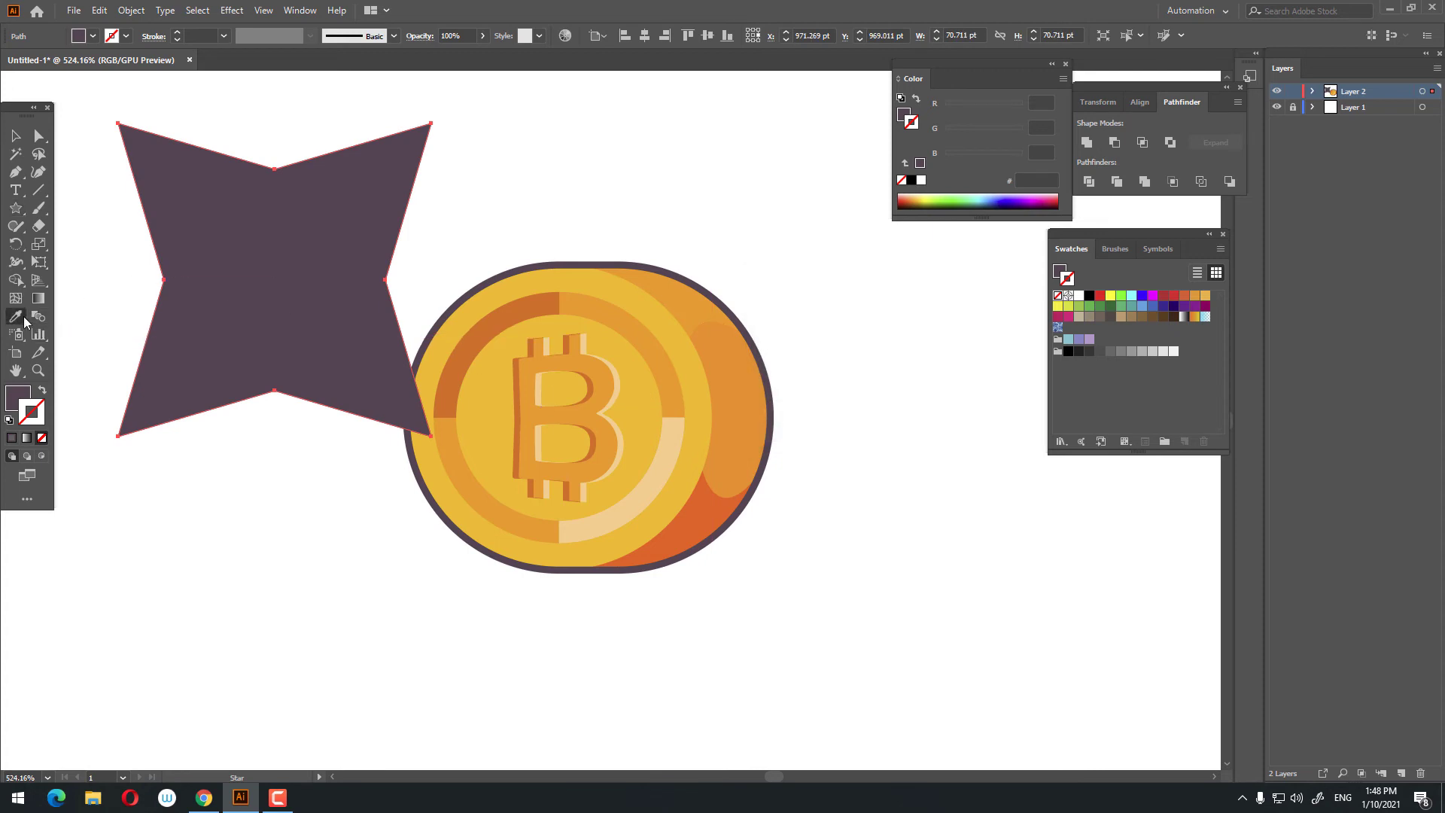
{"action": "left_click", "coordinate": [661, 315]}
Rotate the star about 45 degrees and move it up-left of the coin.
{"action": "key", "text": "v"}
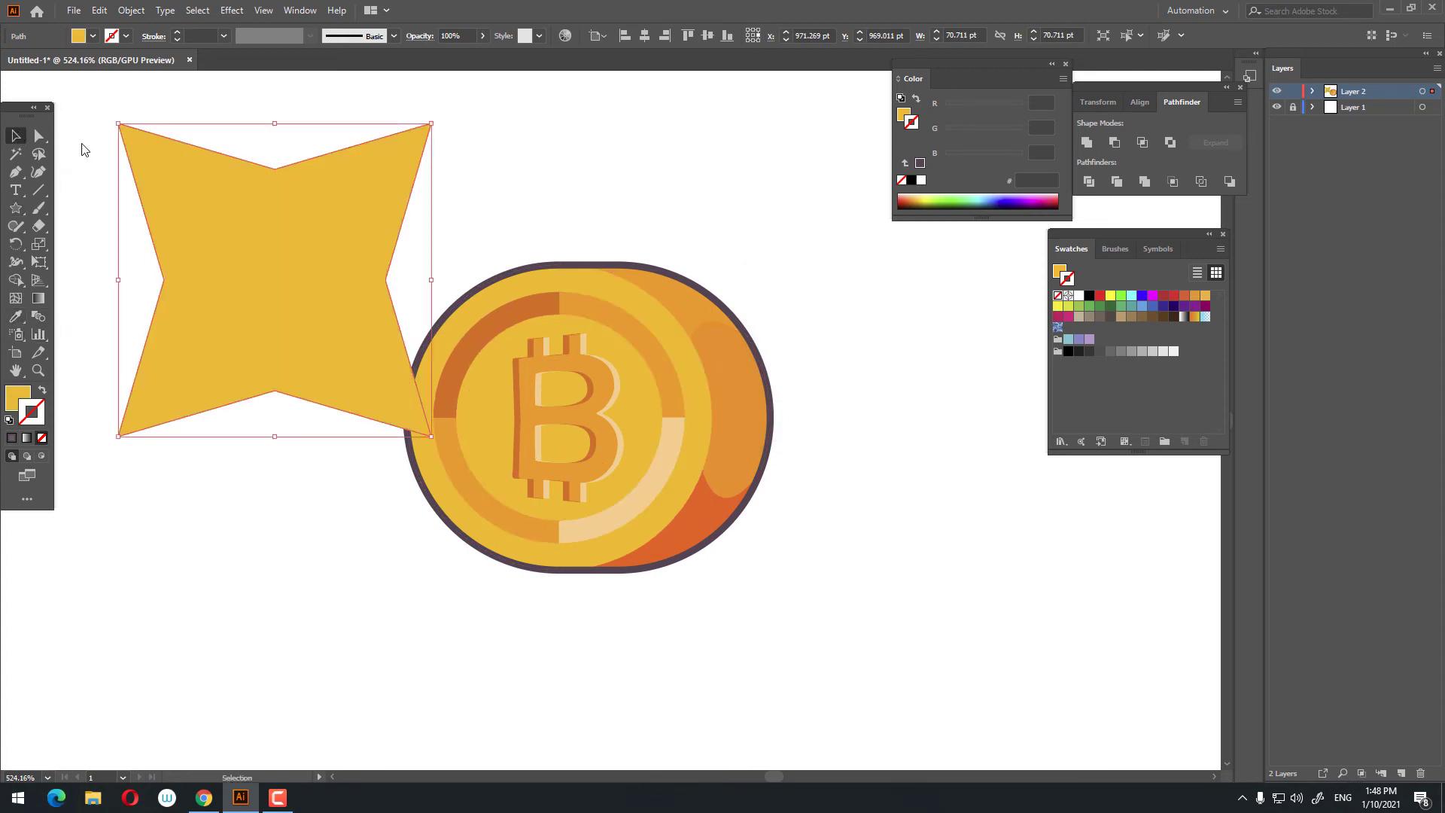
{"action": "left_click_drag", "start_coordinate": [444, 127], "coordinate": [468, 252]}
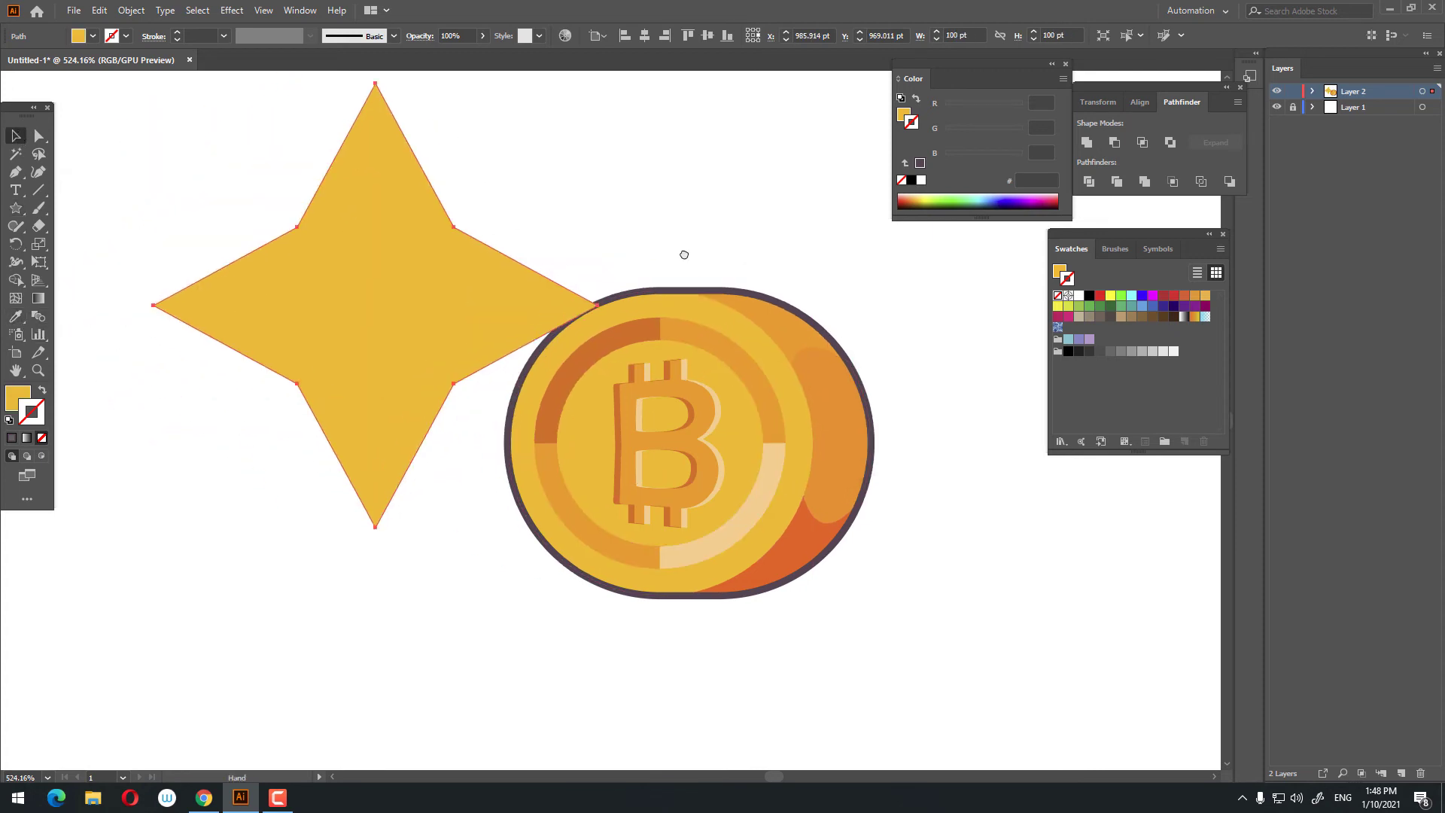
{"action": "left_click_drag", "start_coordinate": [570, 322], "coordinate": [462, 305]}
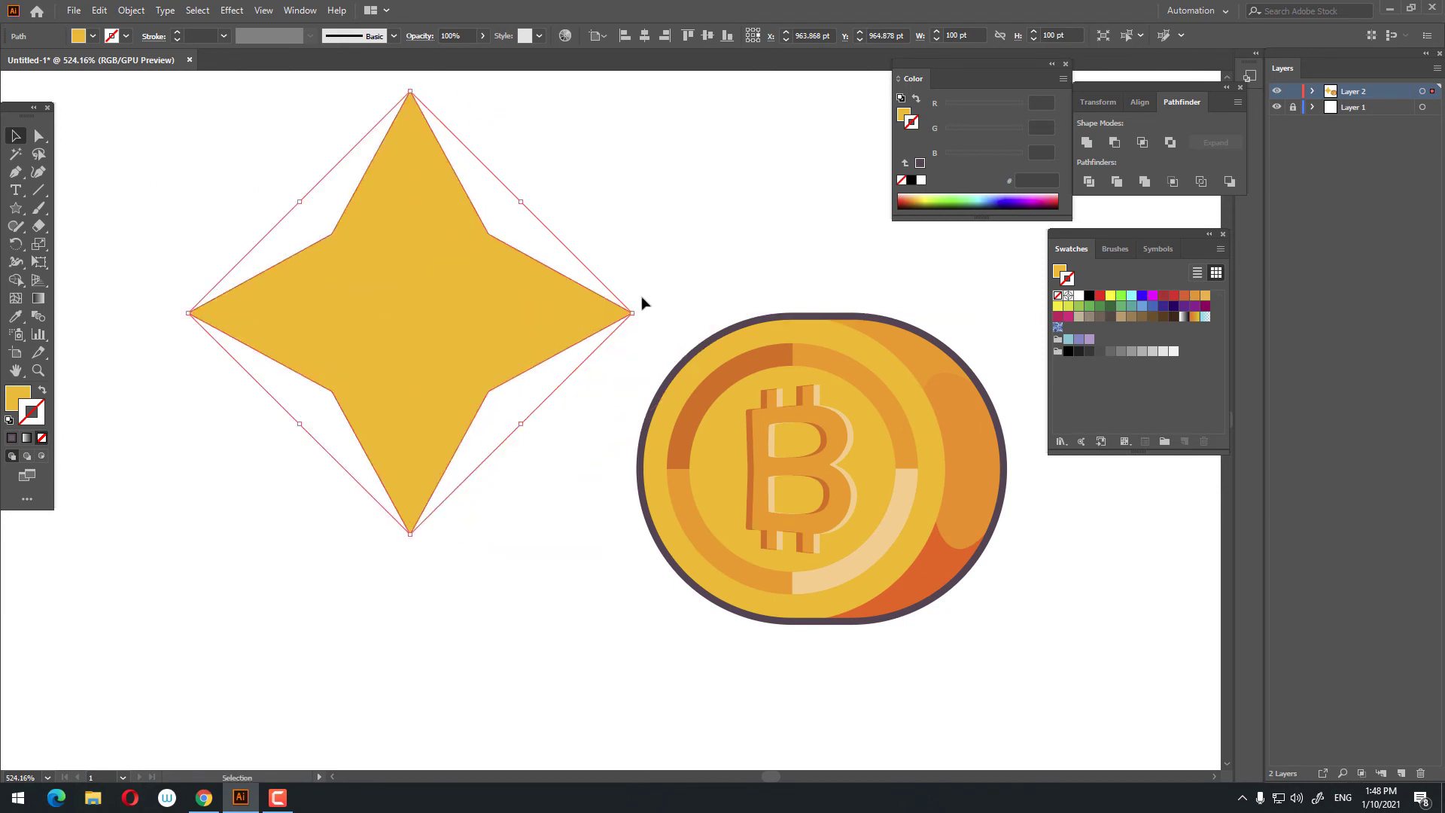
{"action": "left_click", "coordinate": [641, 334]}
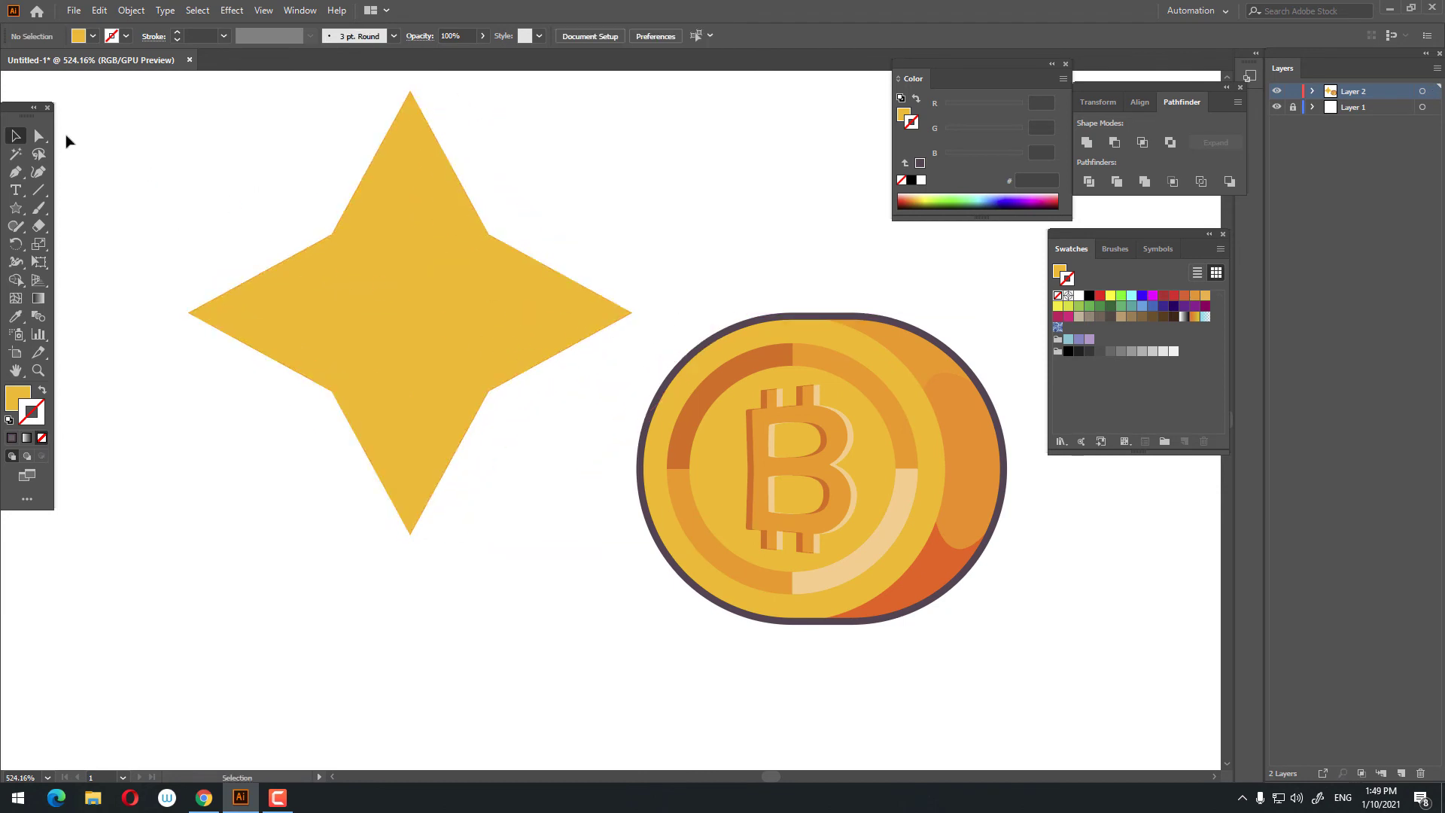
Stretch the star's bottom and top points outward into a tall sparkle.
{"action": "left_click", "coordinate": [39, 136]}
{"action": "mouse_move", "coordinate": [629, 312]}
{"action": "left_mouse_down"}
{"action": "mouse_move", "coordinate": [530, 315]}
{"action": "mouse_move", "coordinate": [549, 310]}
{"action": "left_mouse_up"}
{"action": "key", "text": "ctrl+z"}
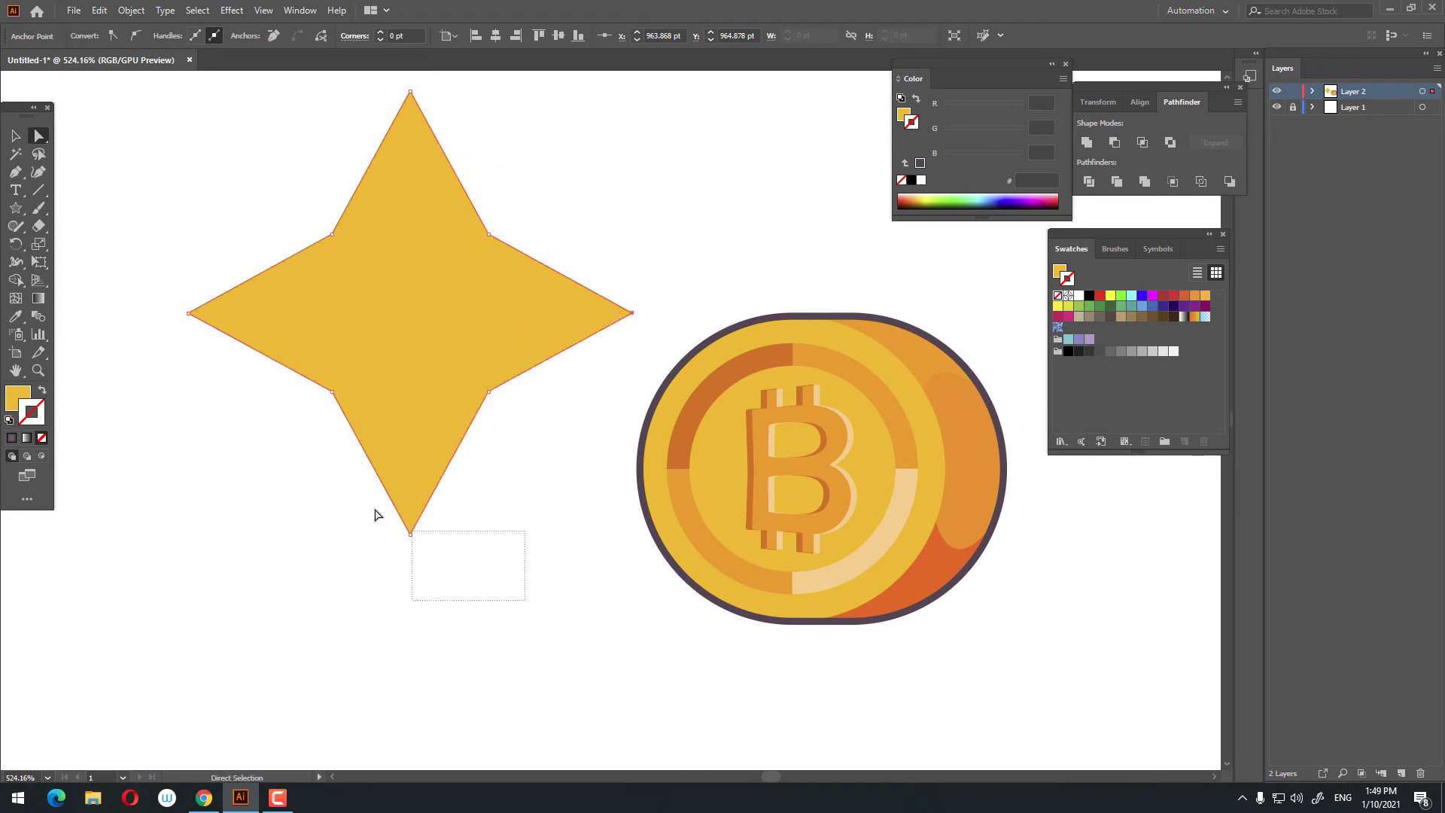
{"action": "left_click_drag", "start_coordinate": [411, 535], "coordinate": [411, 660]}
{"action": "key", "text": "z"}
{"action": "left_click", "coordinate": [485, 496], "text": "alt"}
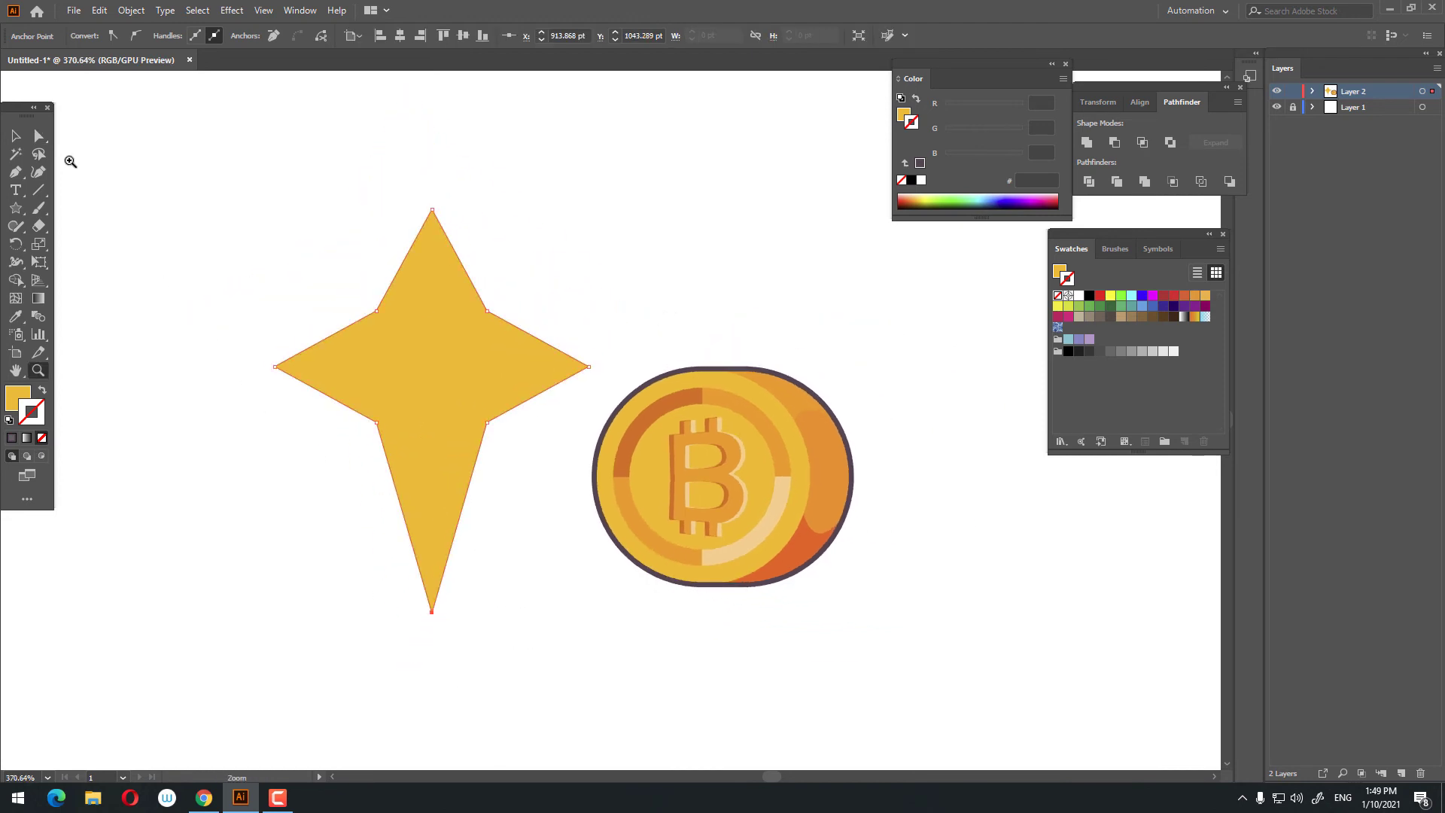
{"action": "left_click", "coordinate": [40, 135]}
{"action": "left_click_drag", "start_coordinate": [481, 157], "coordinate": [401, 230]}
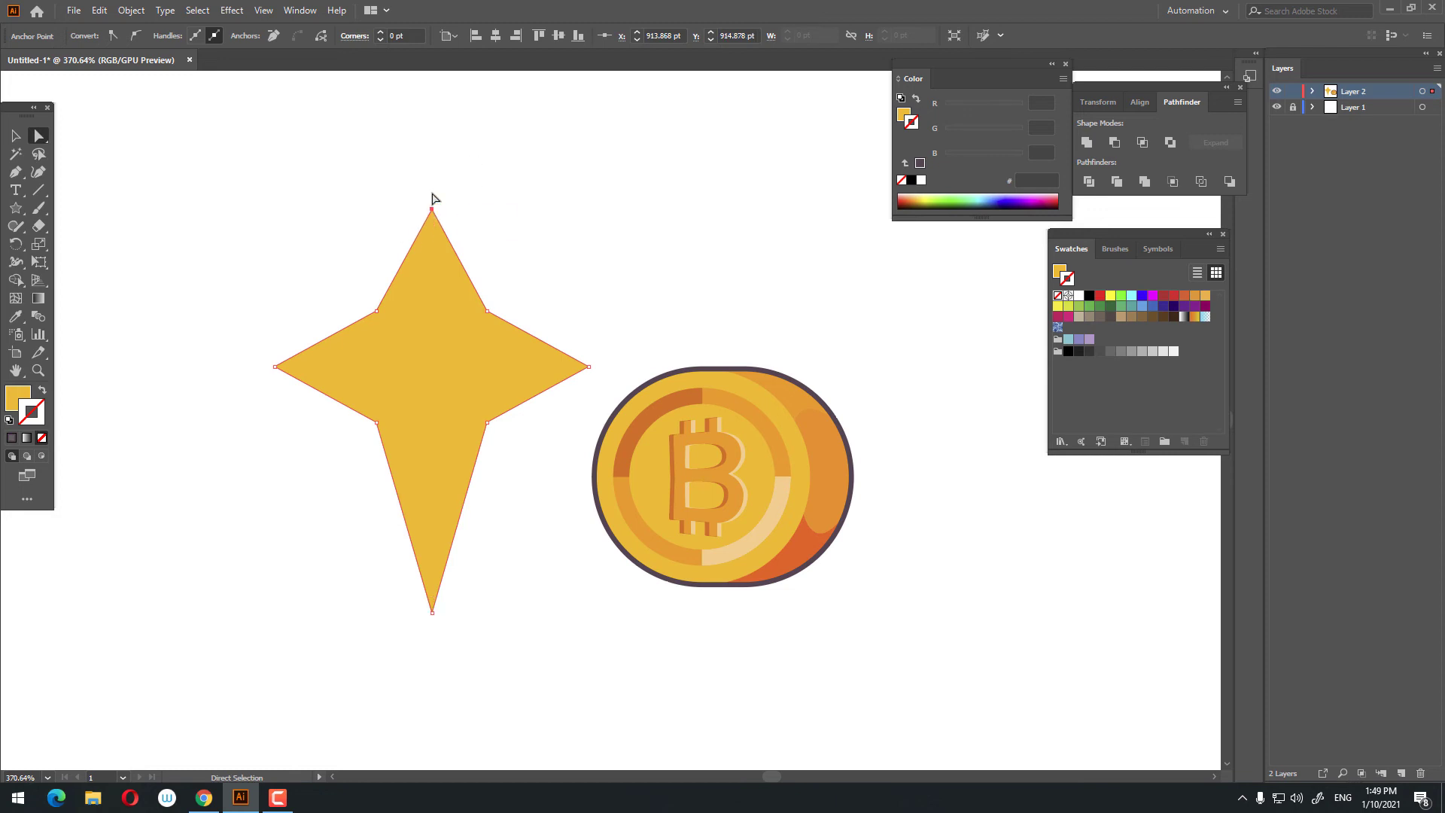
{"action": "mouse_move", "coordinate": [431, 211]}
{"action": "mouse_move", "coordinate": [433, 210]}
{"action": "left_mouse_down"}
{"action": "mouse_move", "coordinate": [442, 135]}
{"action": "mouse_move", "coordinate": [409, 244]}
{"action": "mouse_move", "coordinate": [436, 114]}
{"action": "left_mouse_up"}
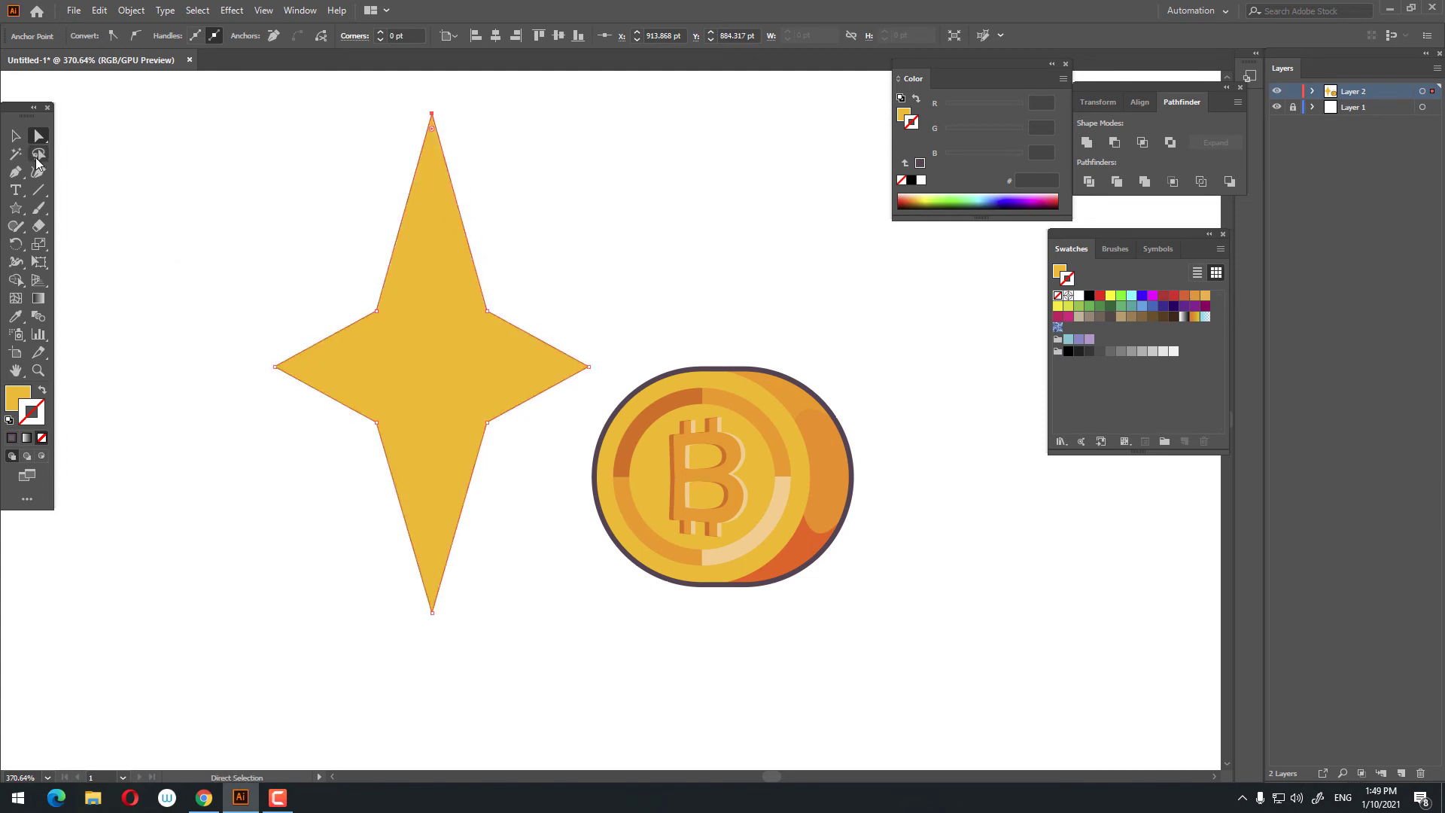
Shrink the sparkle by half, set it against the coin's left side, and duplicate it lower left.
{"action": "left_click", "coordinate": [15, 135]}
{"action": "left_click_drag", "start_coordinate": [681, 362], "coordinate": [547, 363]}
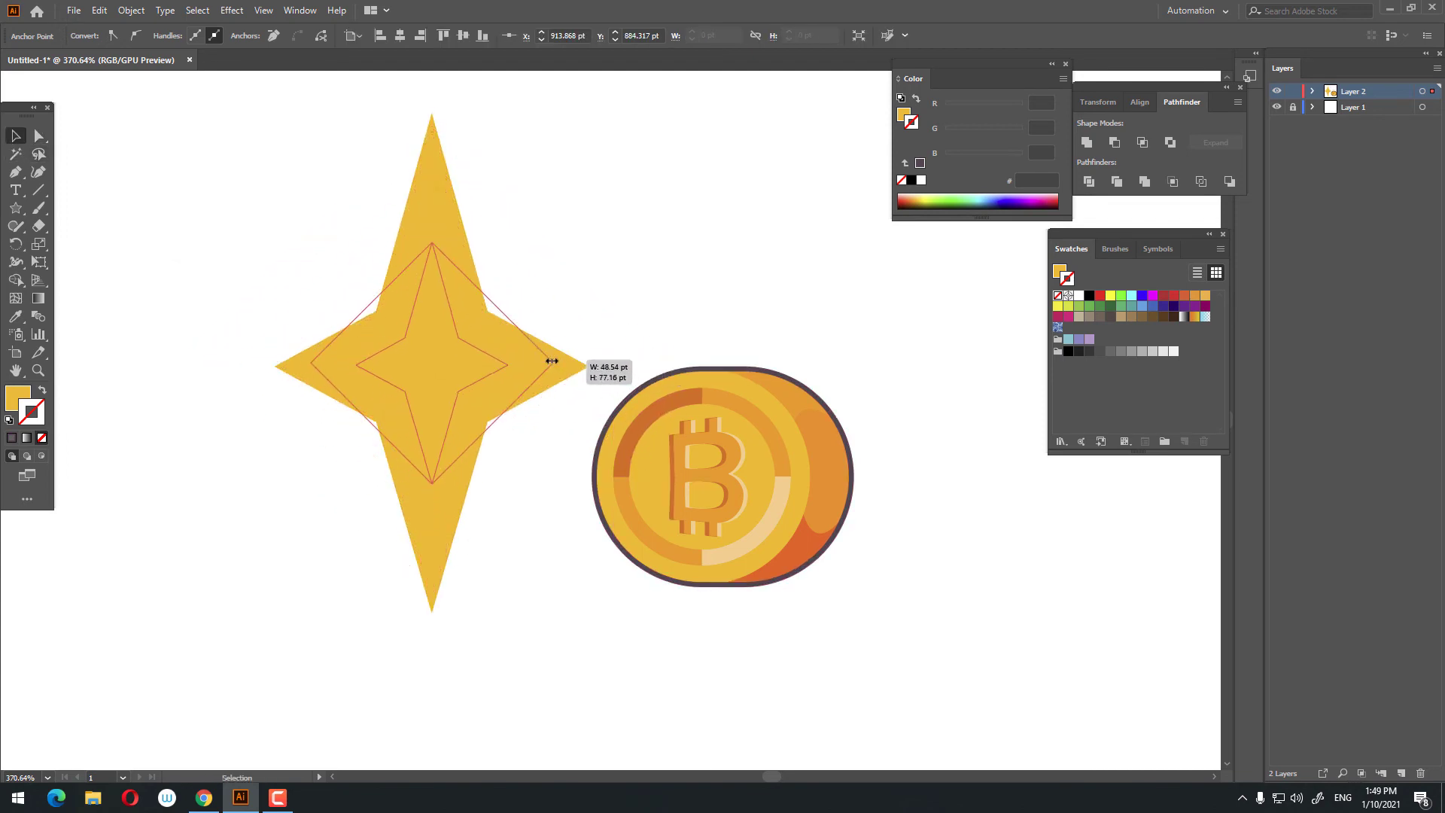
{"action": "left_click_drag", "start_coordinate": [449, 384], "coordinate": [563, 402]}
{"action": "left_click_drag", "start_coordinate": [654, 363], "coordinate": [436, 314]}
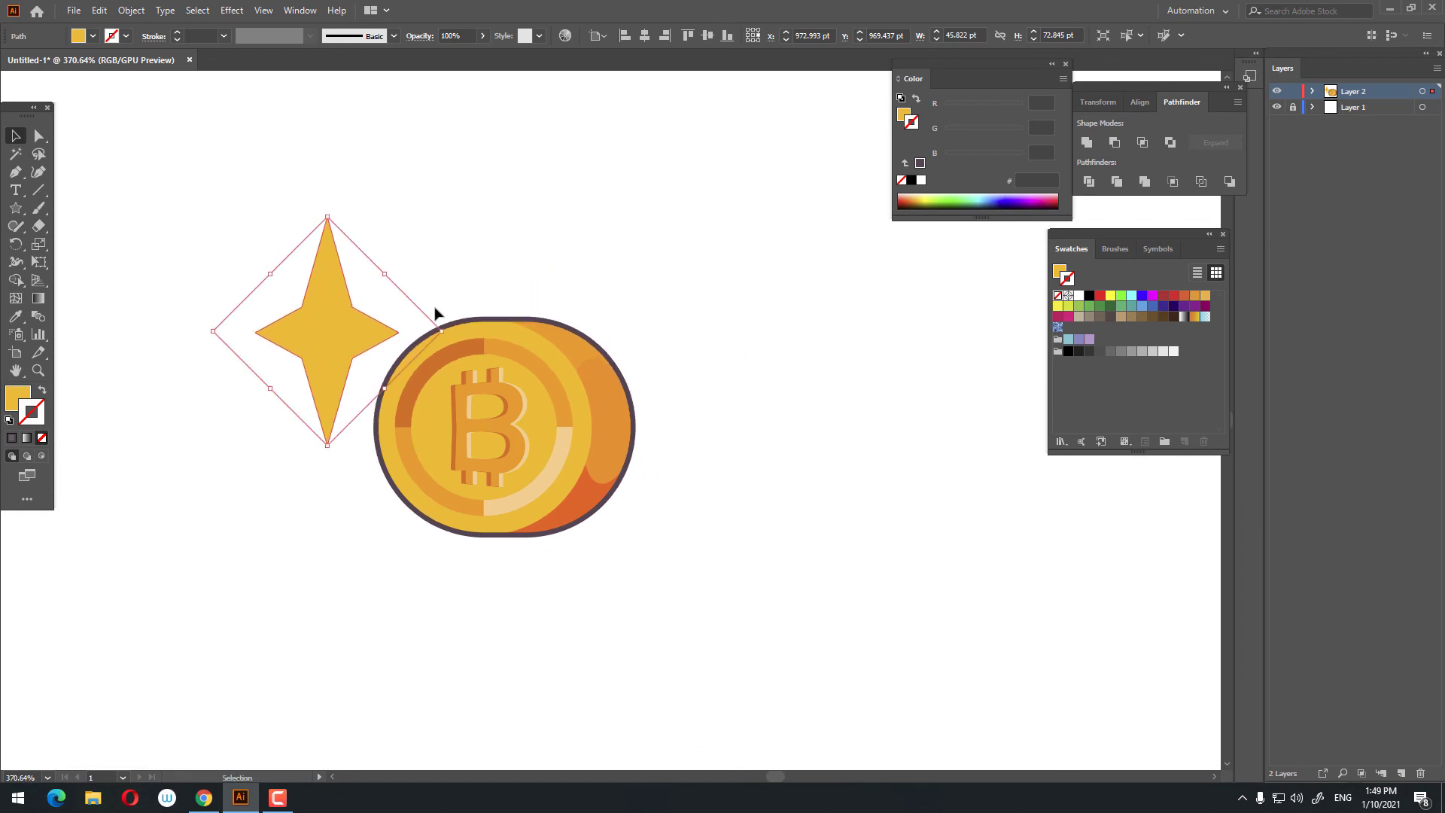
{"action": "mouse_move", "coordinate": [332, 356]}
{"action": "left_mouse_down"}
{"action": "mouse_move", "coordinate": [314, 544]}
{"action": "mouse_move", "coordinate": [271, 456]}
{"action": "mouse_move", "coordinate": [271, 407]}
{"action": "mouse_move", "coordinate": [593, 444]}
{"action": "left_mouse_up"}
Make the sparkle on the coin's rim white-filled with no outline.
{"action": "left_click", "coordinate": [275, 451]}
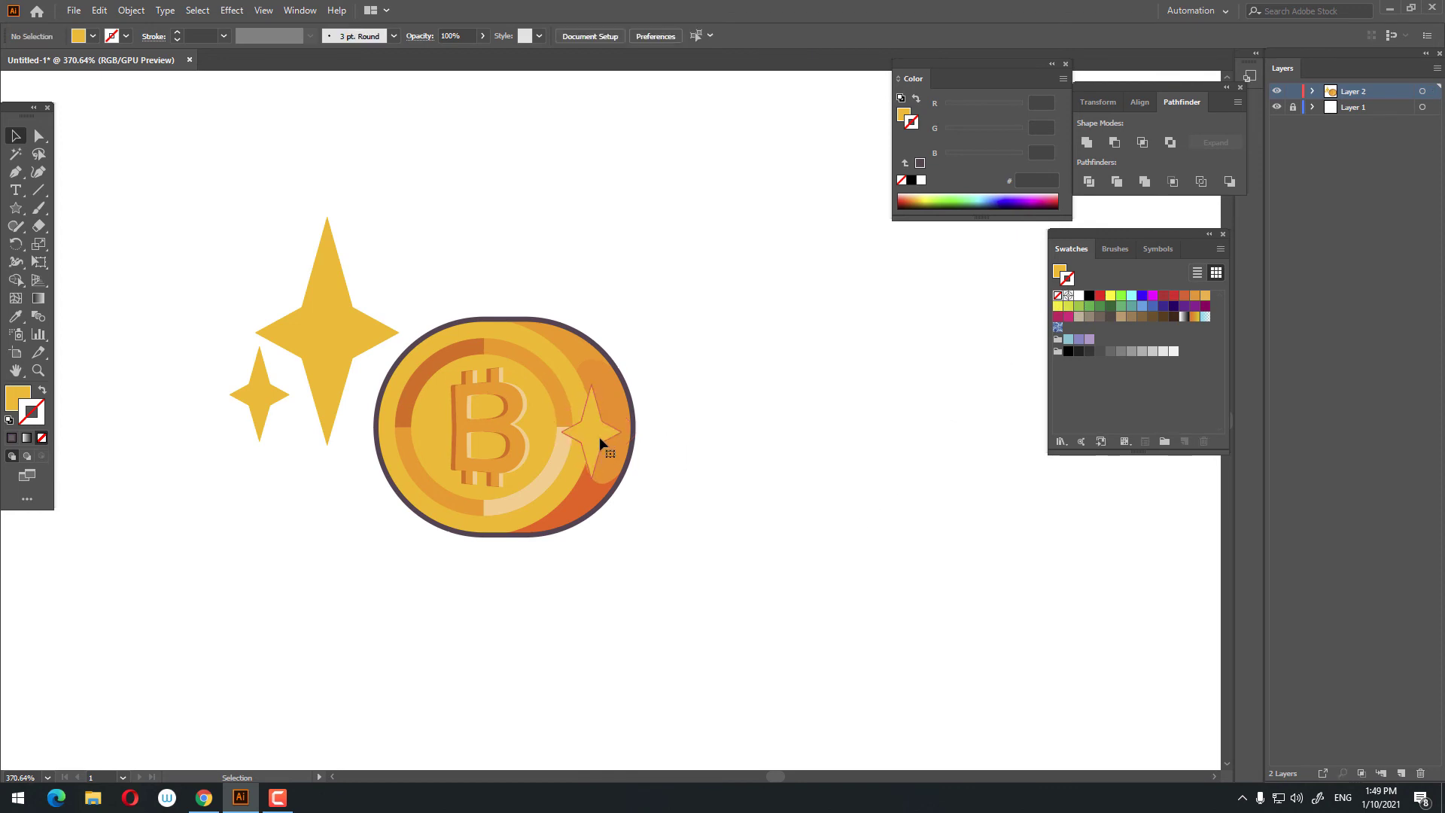
{"action": "left_click", "coordinate": [1080, 296]}
{"action": "left_click", "coordinate": [719, 549]}
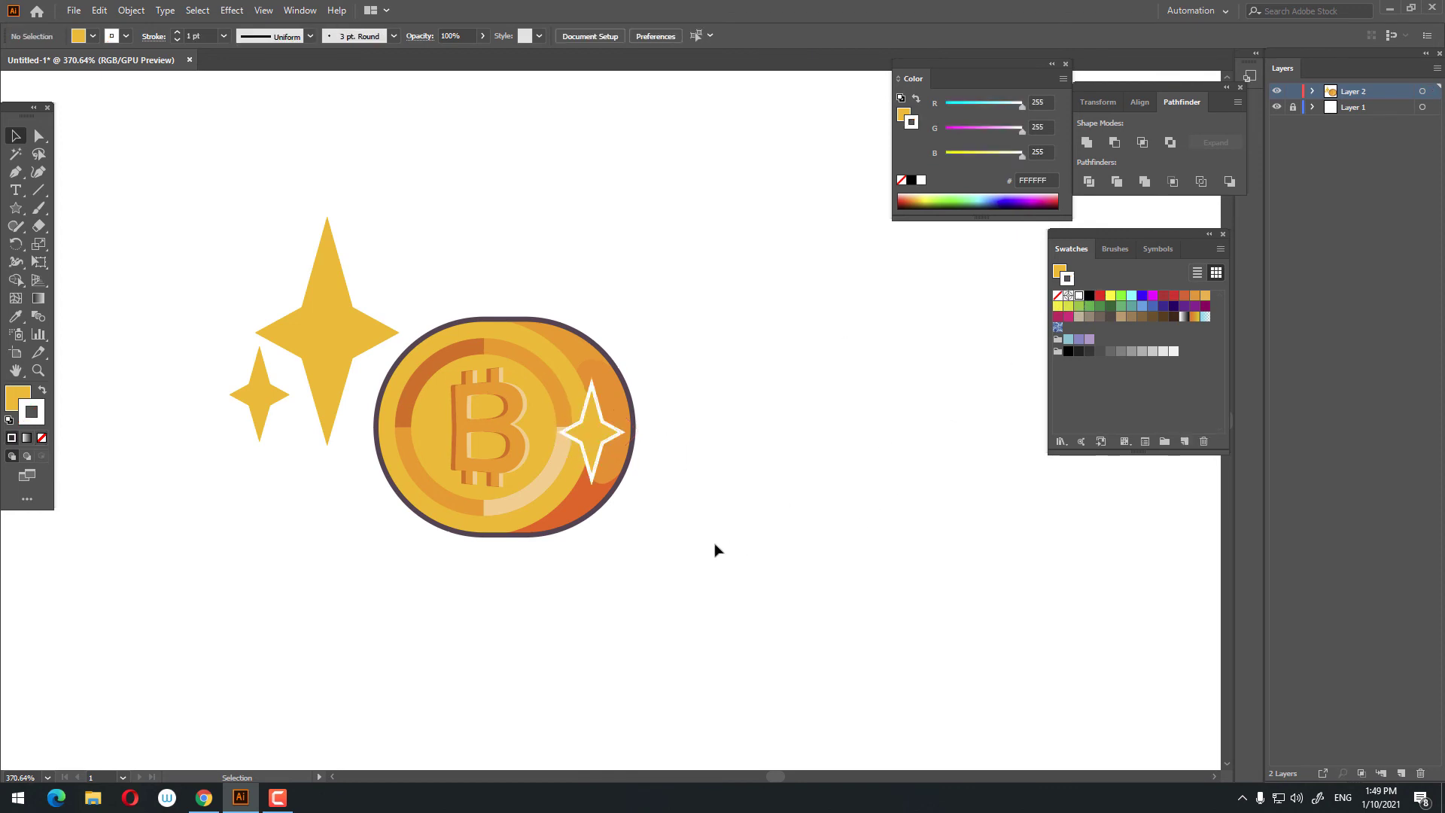
{"action": "left_click", "coordinate": [597, 456]}
{"action": "left_click", "coordinate": [41, 391]}
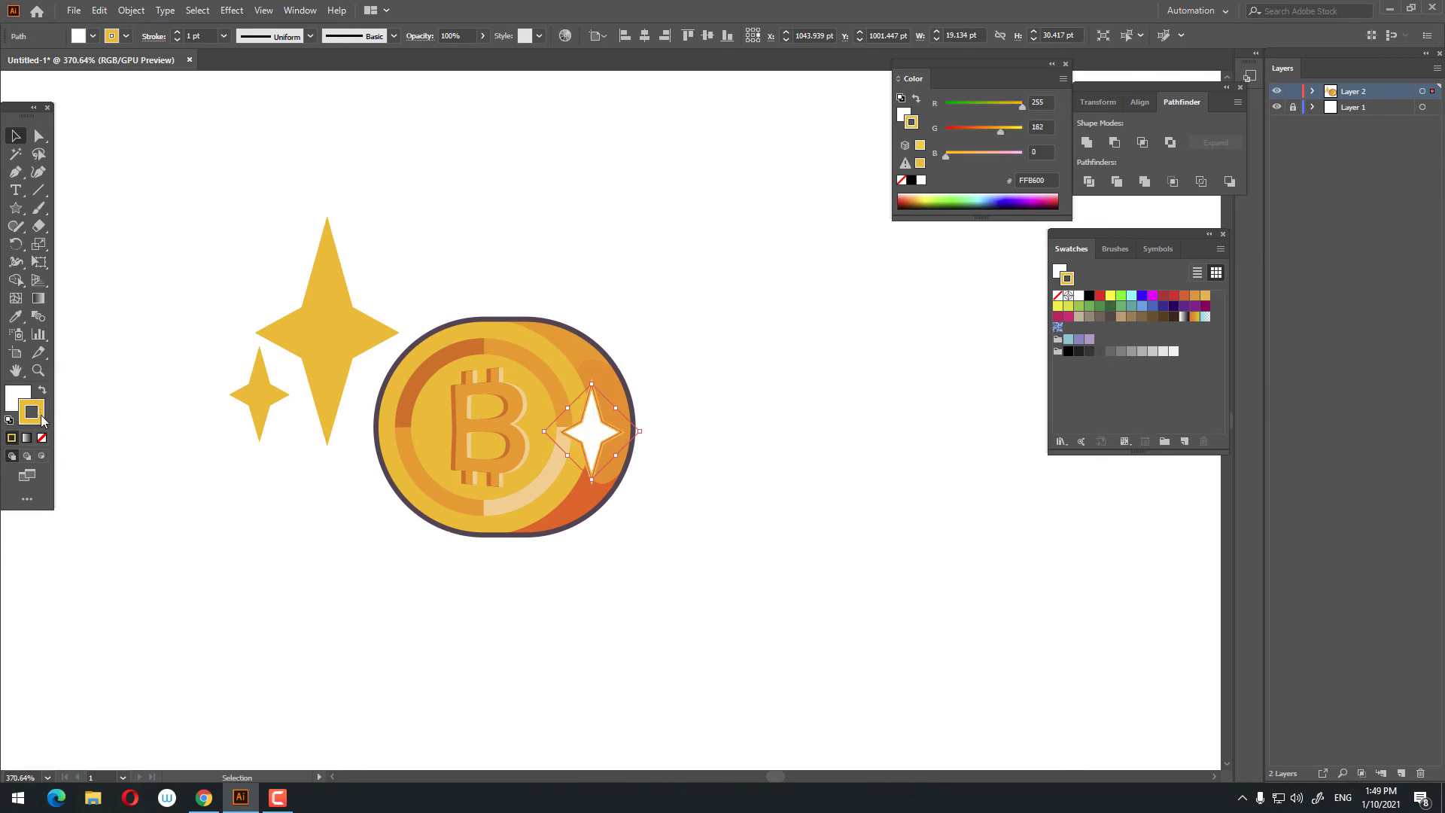
{"action": "left_click", "coordinate": [41, 438]}
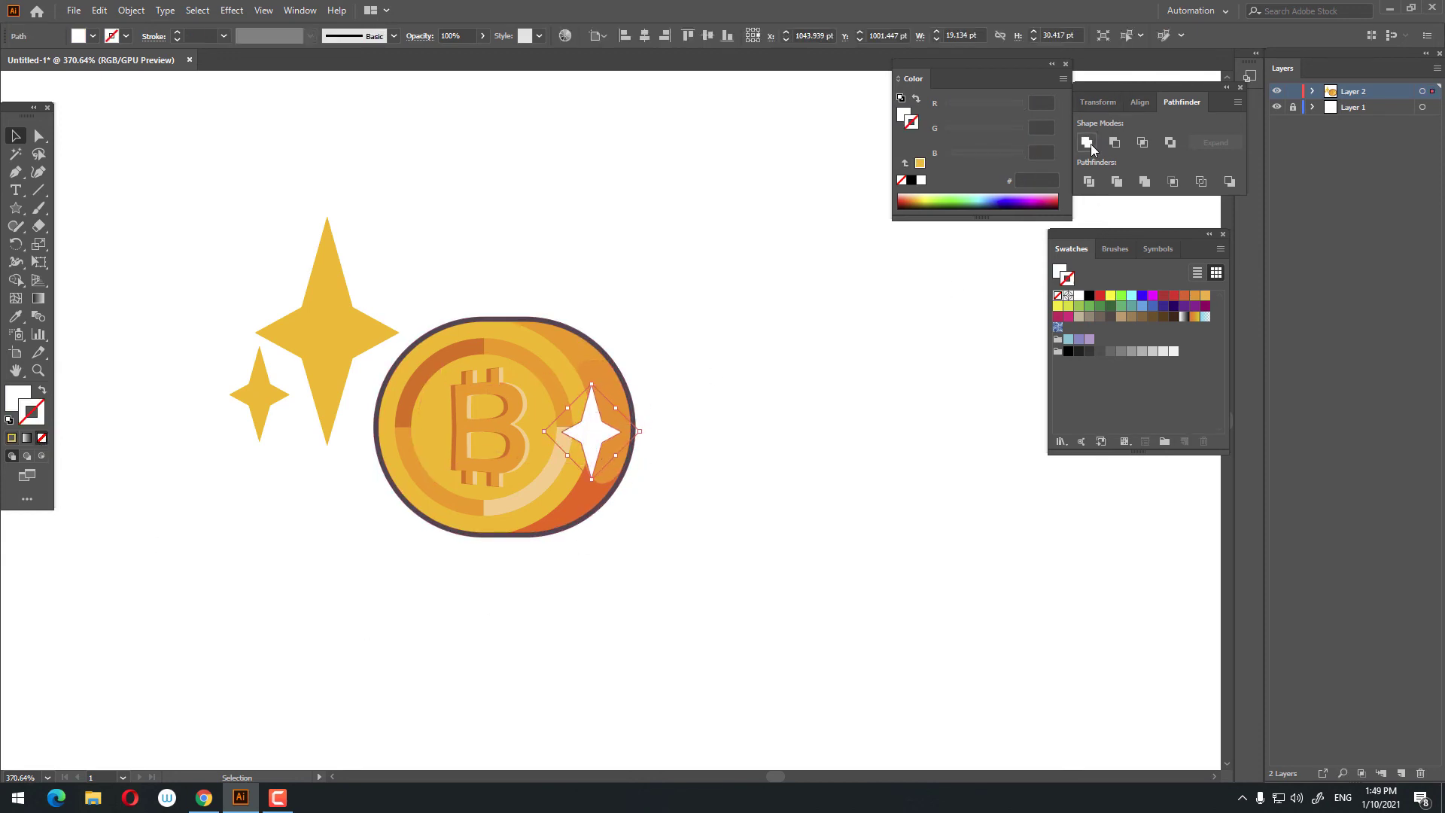
{"action": "left_click", "coordinate": [709, 514]}
Place a copy of the white sparkle above the coin and fill it orange.
{"action": "left_click_drag", "start_coordinate": [710, 555], "coordinate": [754, 610]}
{"action": "mouse_move", "coordinate": [640, 497]}
{"action": "left_mouse_down"}
{"action": "mouse_move", "coordinate": [630, 258]}
{"action": "mouse_move", "coordinate": [703, 383]}
{"action": "mouse_move", "coordinate": [588, 396]}
{"action": "left_mouse_up"}
{"action": "left_click", "coordinate": [15, 316]}
Send the orange sparkle behind the coin and place it at the coin's upper right.
{"action": "left_click", "coordinate": [580, 403]}
{"action": "left_click", "coordinate": [38, 370]}
{"action": "key", "text": "v"}
{"action": "left_click_drag", "start_coordinate": [646, 294], "coordinate": [634, 393]}
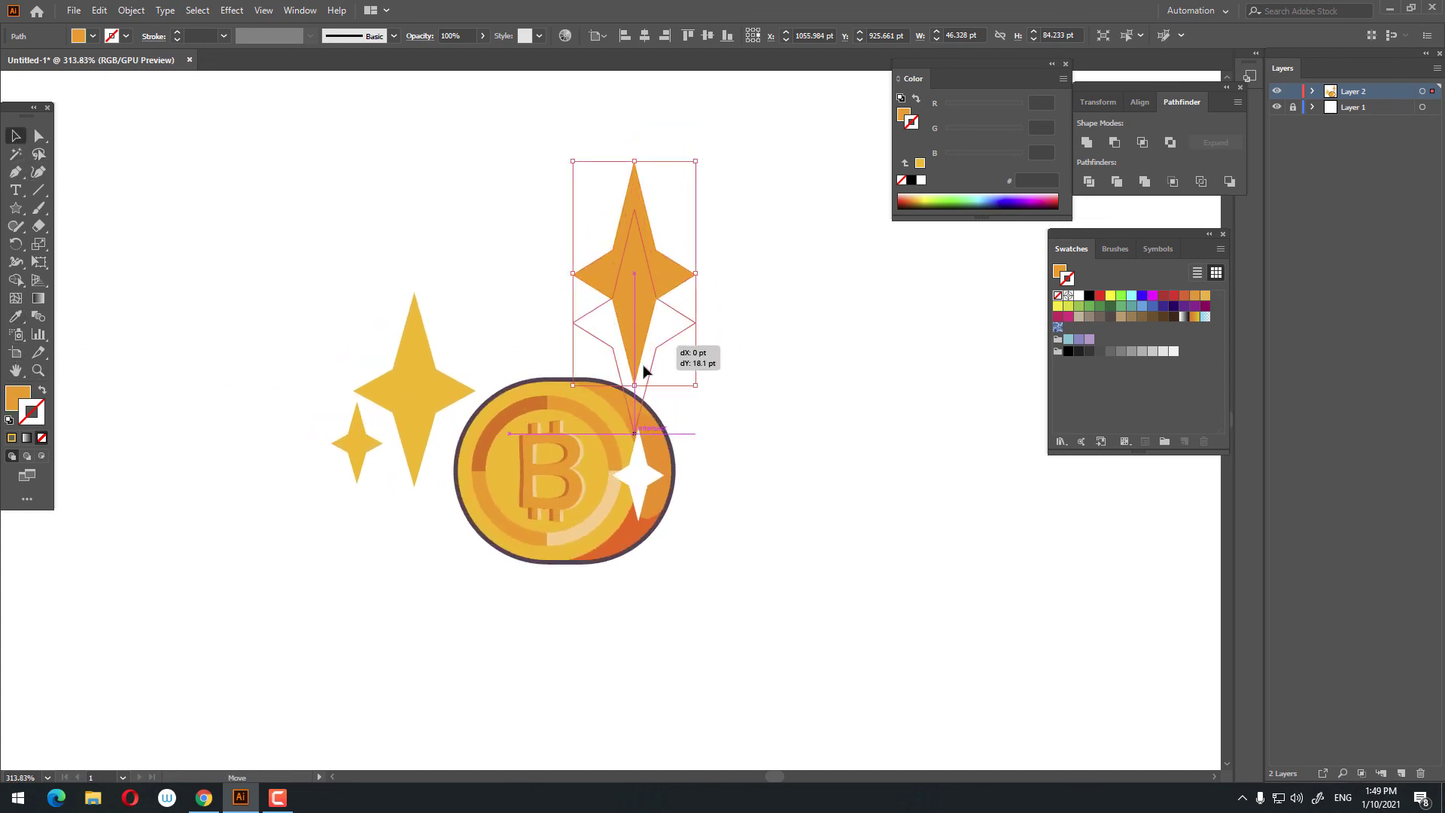
{"action": "right_click", "coordinate": [635, 394]}
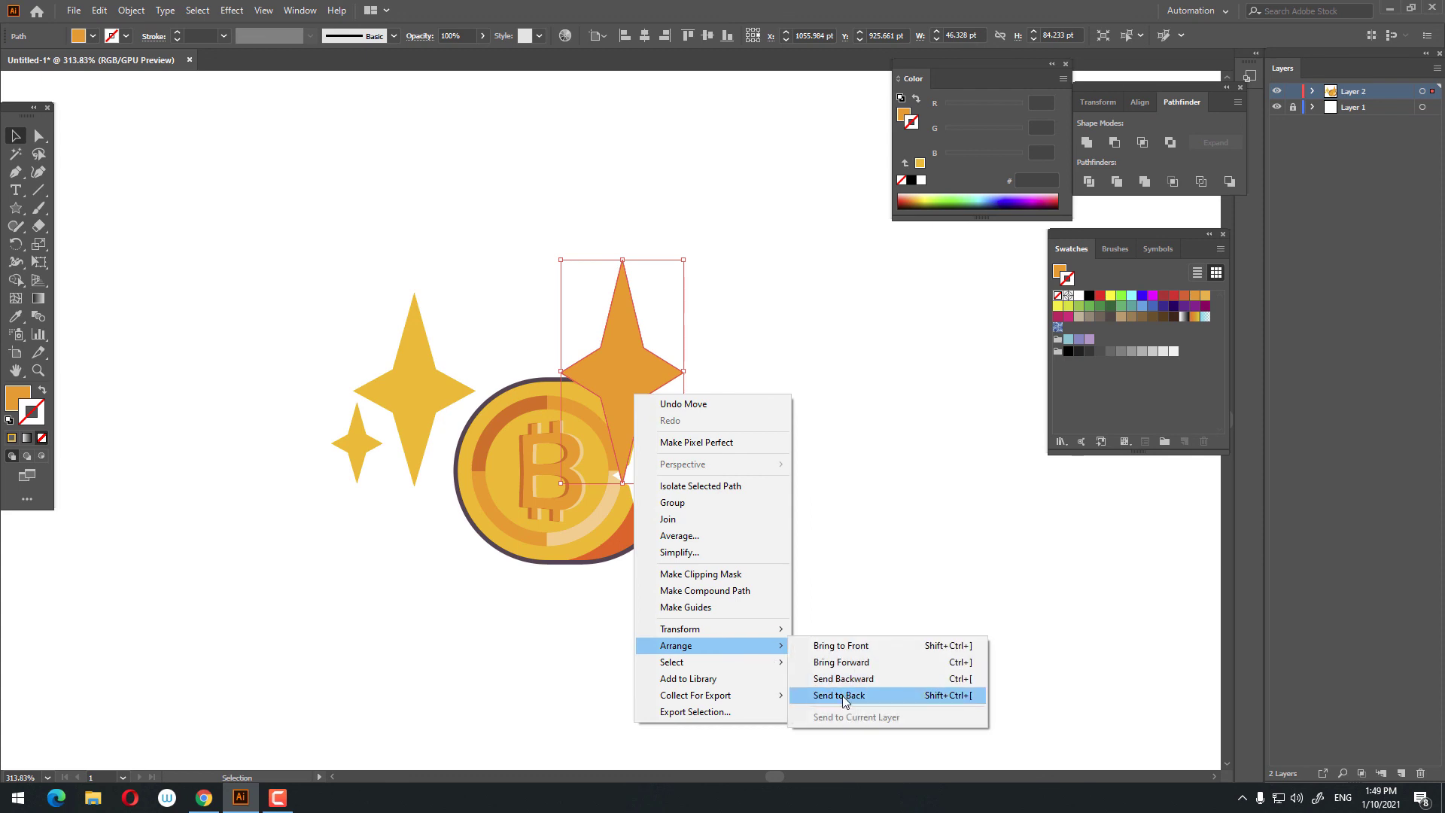
{"action": "left_click", "coordinate": [837, 696]}
{"action": "left_click_drag", "start_coordinate": [798, 324], "coordinate": [859, 308]}
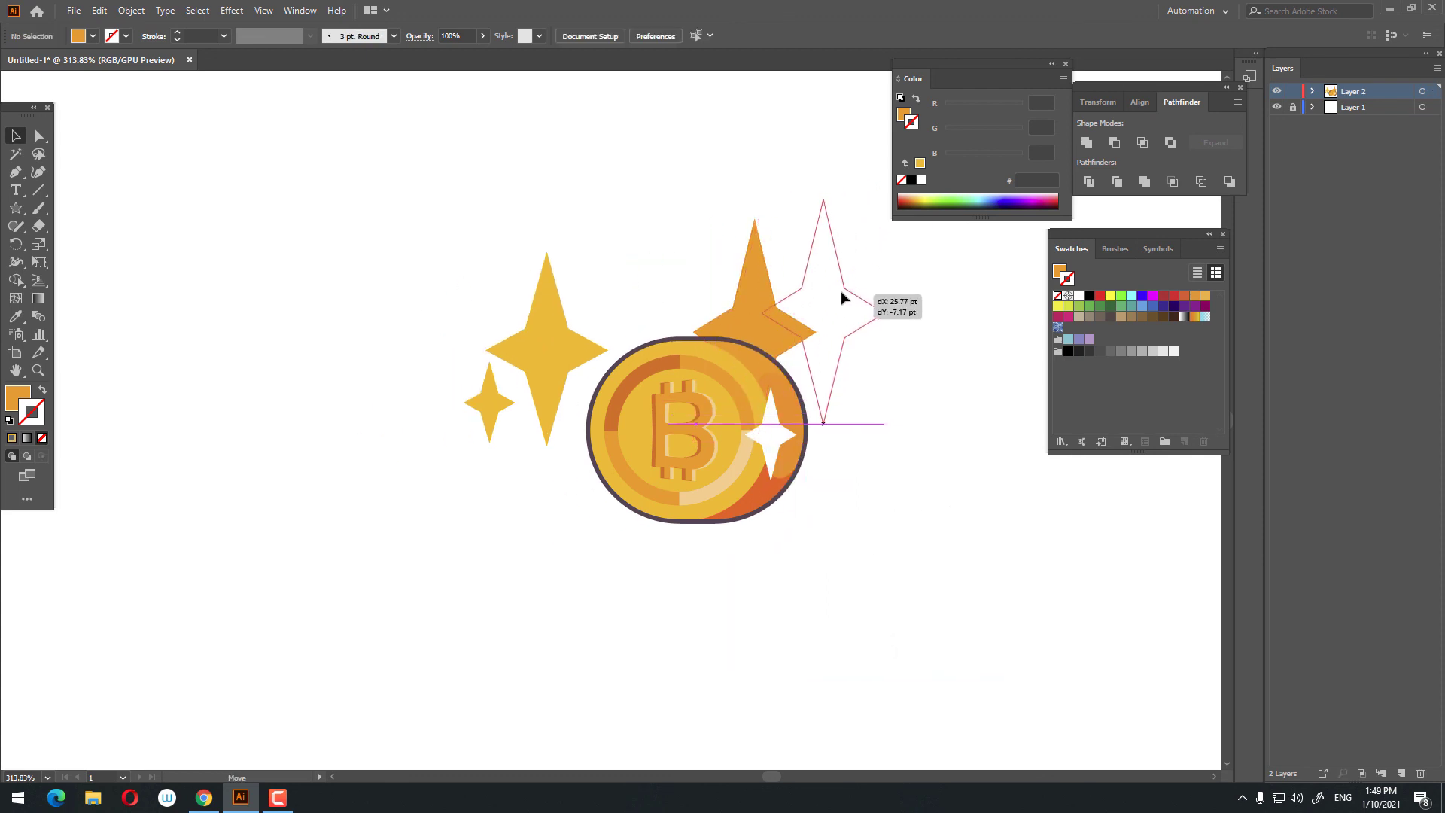
{"action": "left_click", "coordinate": [919, 477]}
Raise the orange sparkle, add a smaller orange copy beside it, and reposition the yellow sparkles.
{"action": "scroll", "coordinate": [753, 478], "scroll_direction": "right", "scroll_amount": 3}
{"action": "left_click_drag", "start_coordinate": [354, 425], "coordinate": [428, 527]}
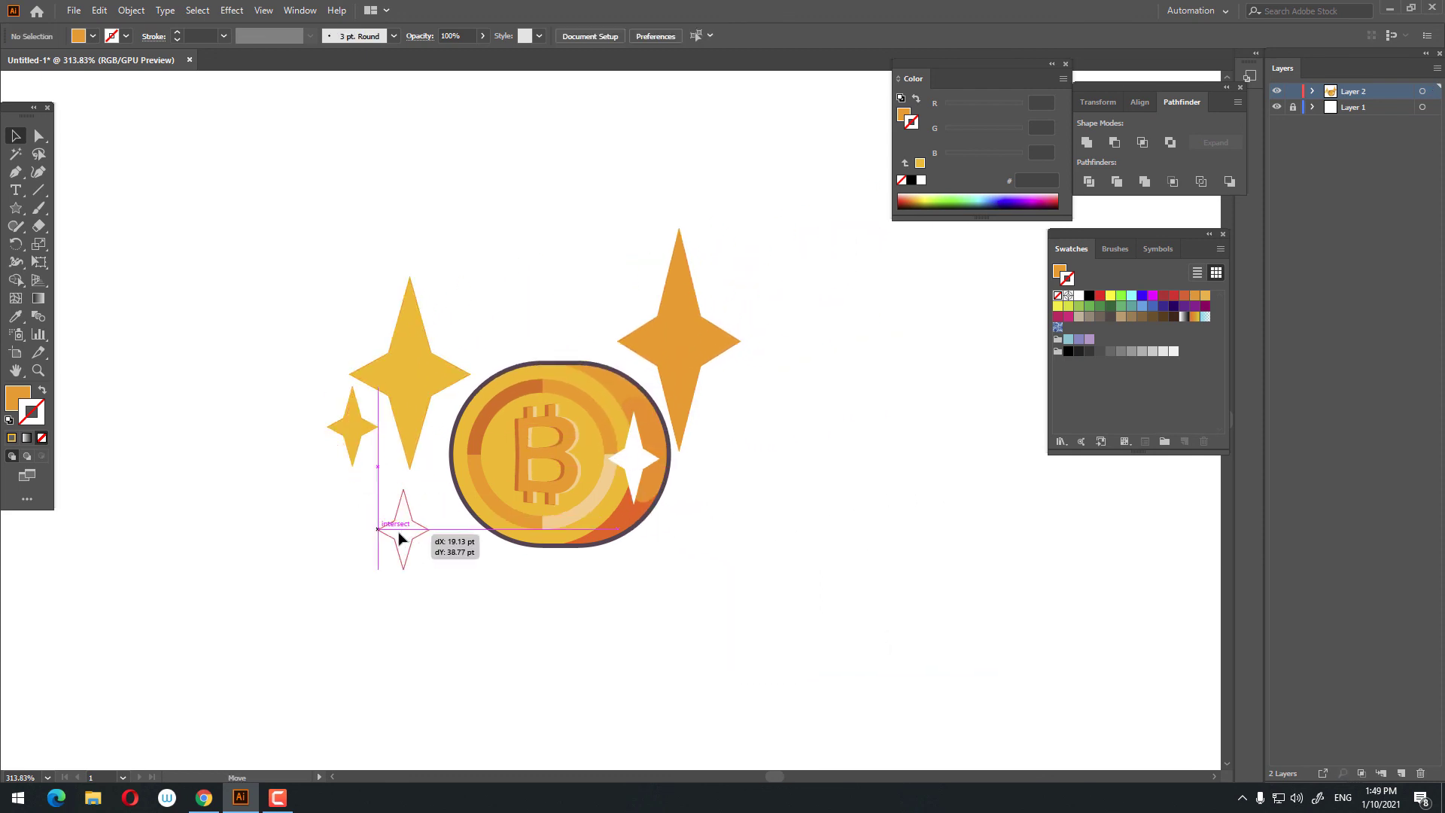
{"action": "left_click_drag", "start_coordinate": [617, 631], "coordinate": [587, 654]}
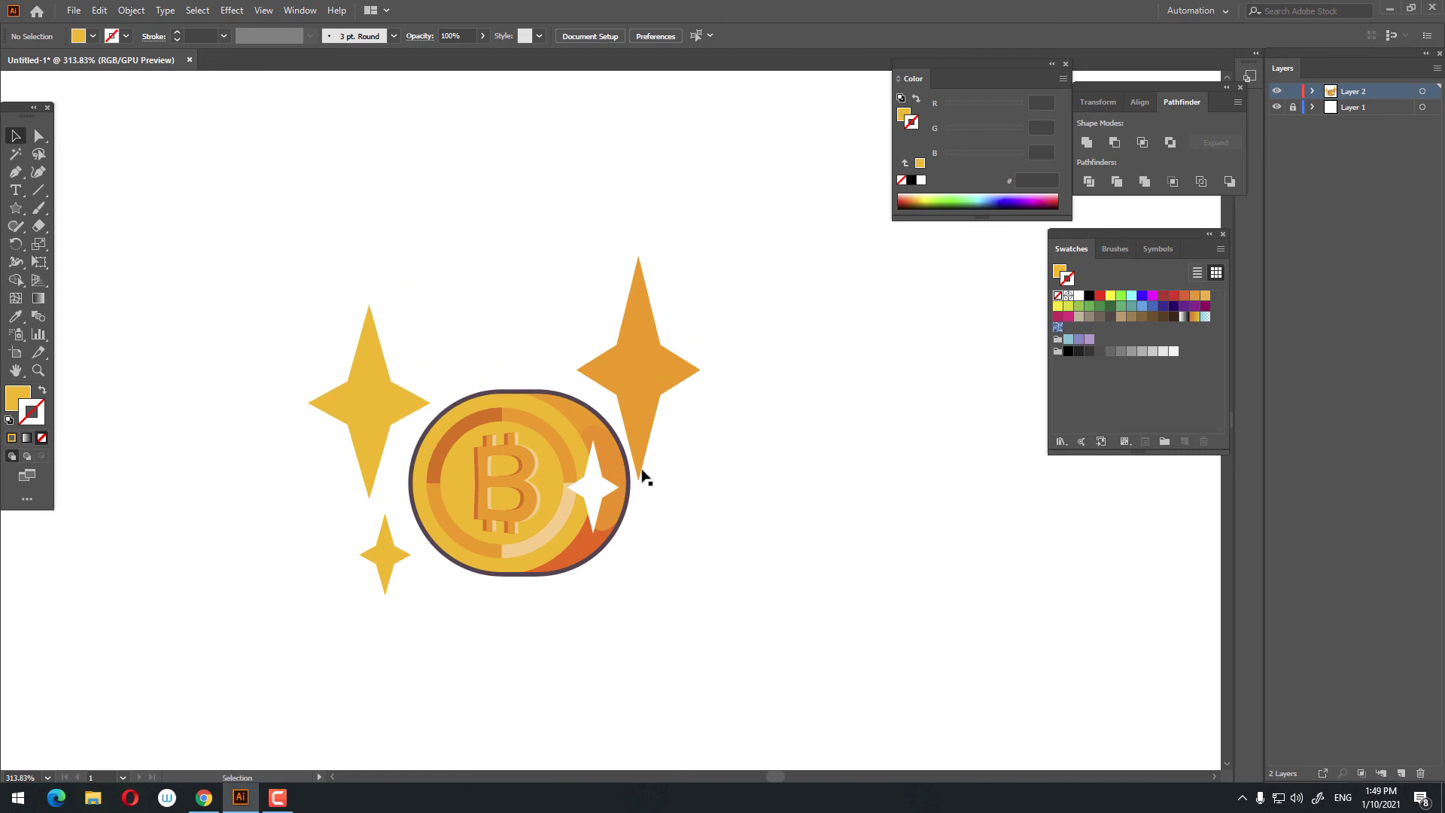
{"action": "mouse_move", "coordinate": [660, 378]}
{"action": "left_mouse_down"}
{"action": "mouse_move", "coordinate": [631, 272]}
{"action": "mouse_move", "coordinate": [700, 397]}
{"action": "left_mouse_up"}
{"action": "left_click_drag", "start_coordinate": [731, 478], "coordinate": [708, 439]}
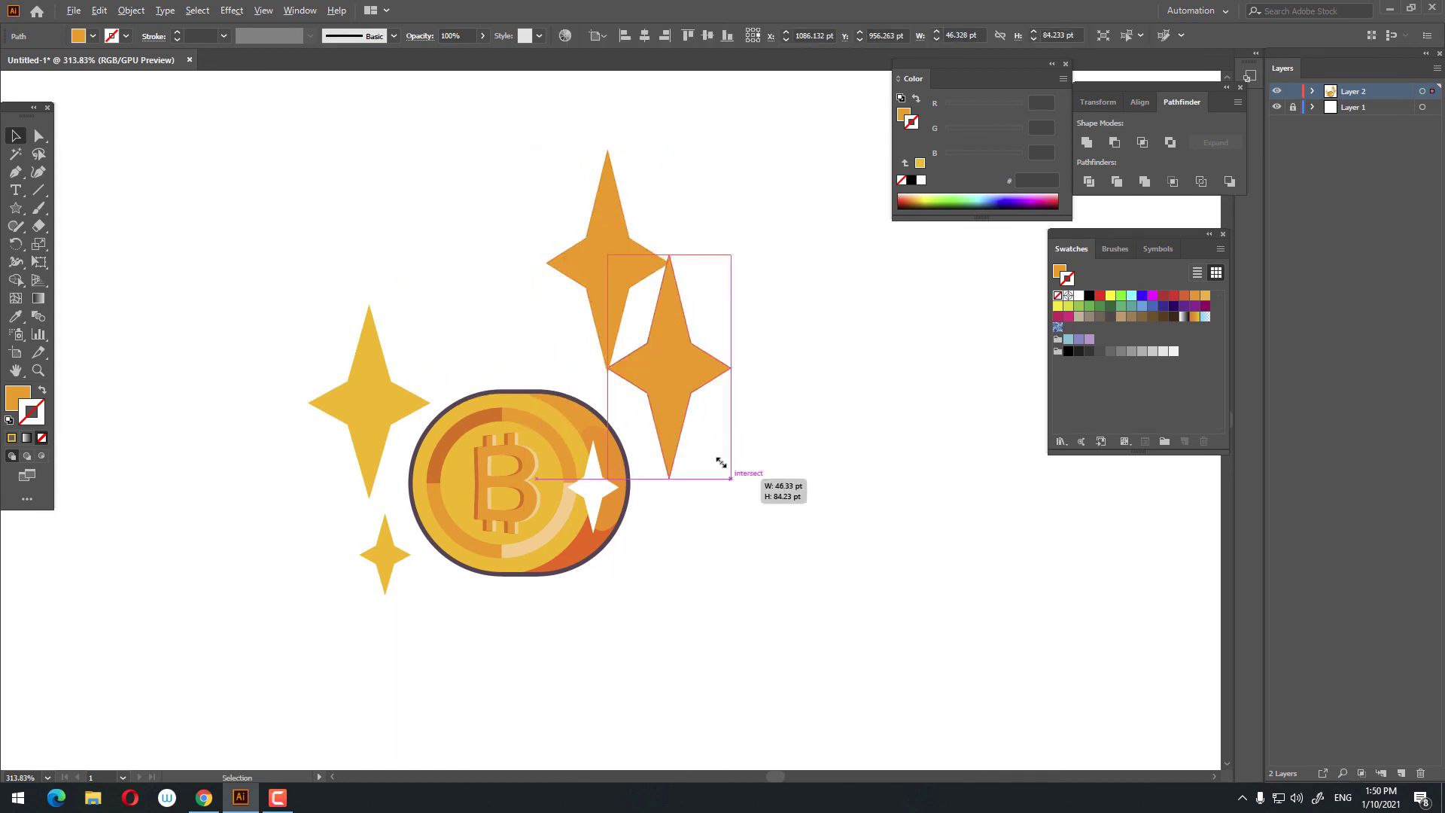
{"action": "left_click_drag", "start_coordinate": [678, 377], "coordinate": [670, 377]}
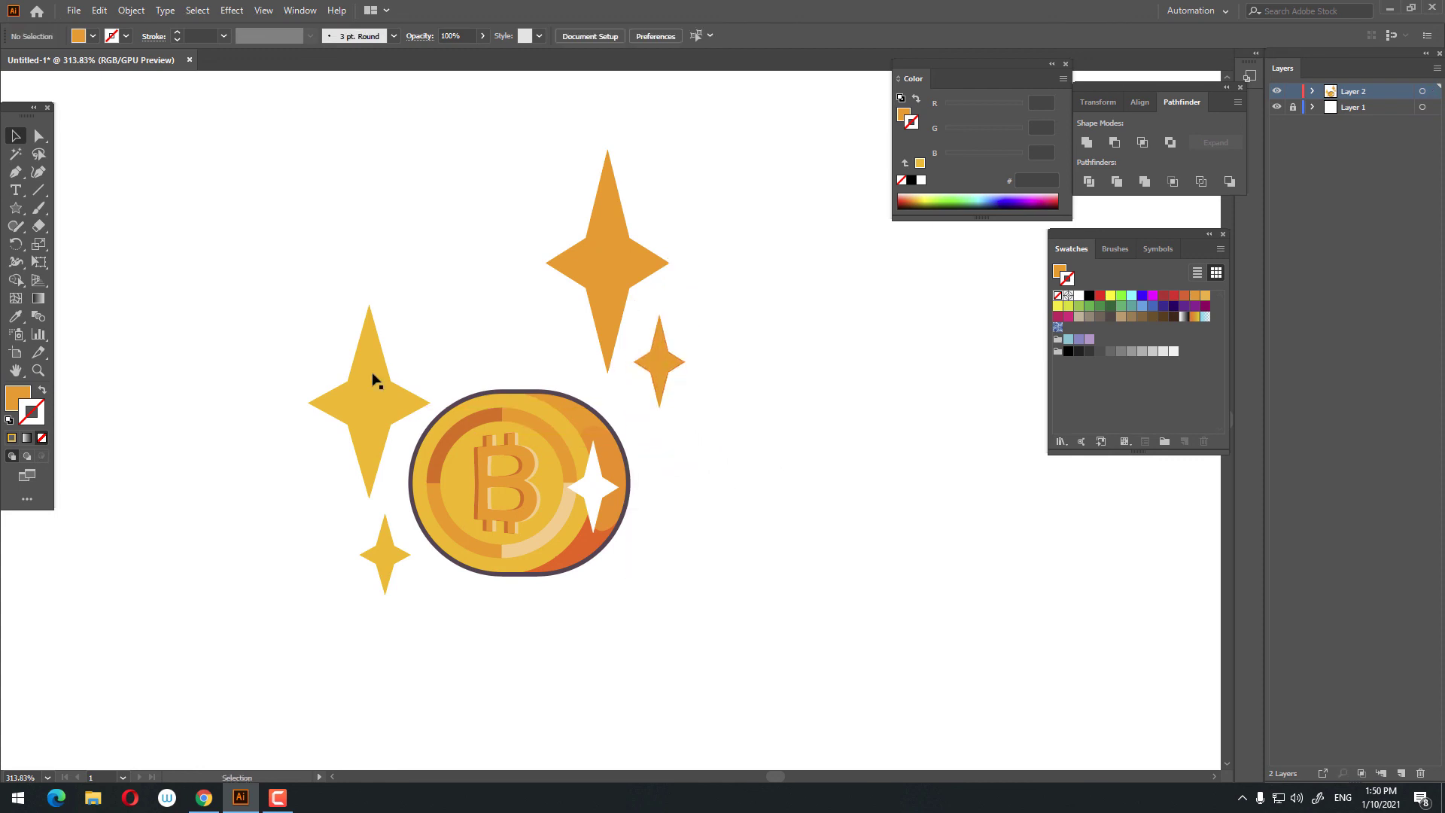
{"action": "left_click_drag", "start_coordinate": [343, 366], "coordinate": [312, 338]}
{"action": "left_click_drag", "start_coordinate": [374, 523], "coordinate": [372, 494]}
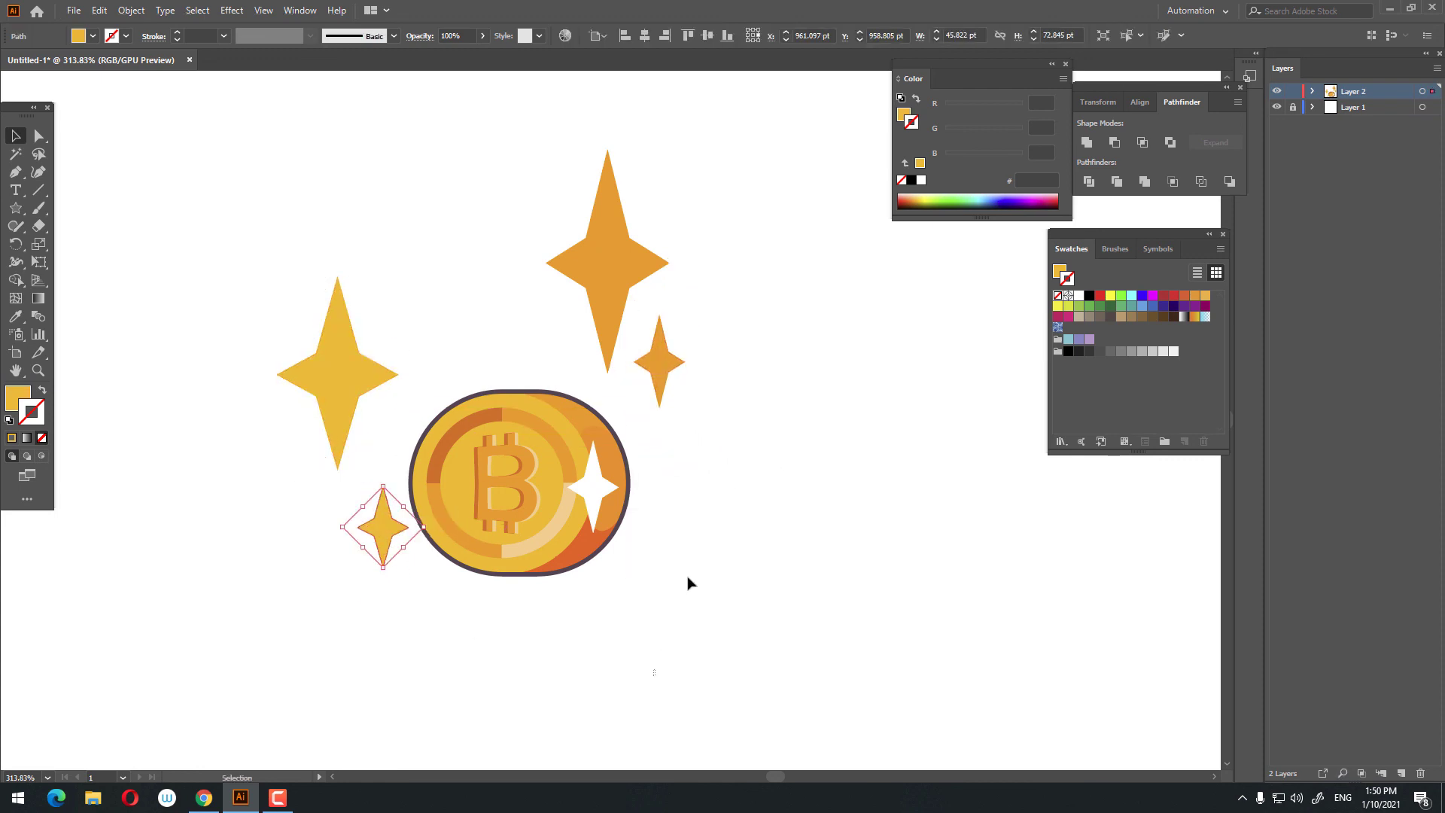
Duplicate the small orange sparkle to the coin's lower right.
{"action": "mouse_move", "coordinate": [653, 428]}
{"action": "left_mouse_down"}
{"action": "mouse_move", "coordinate": [748, 438]}
{"action": "mouse_move", "coordinate": [725, 486]}
{"action": "left_mouse_up"}
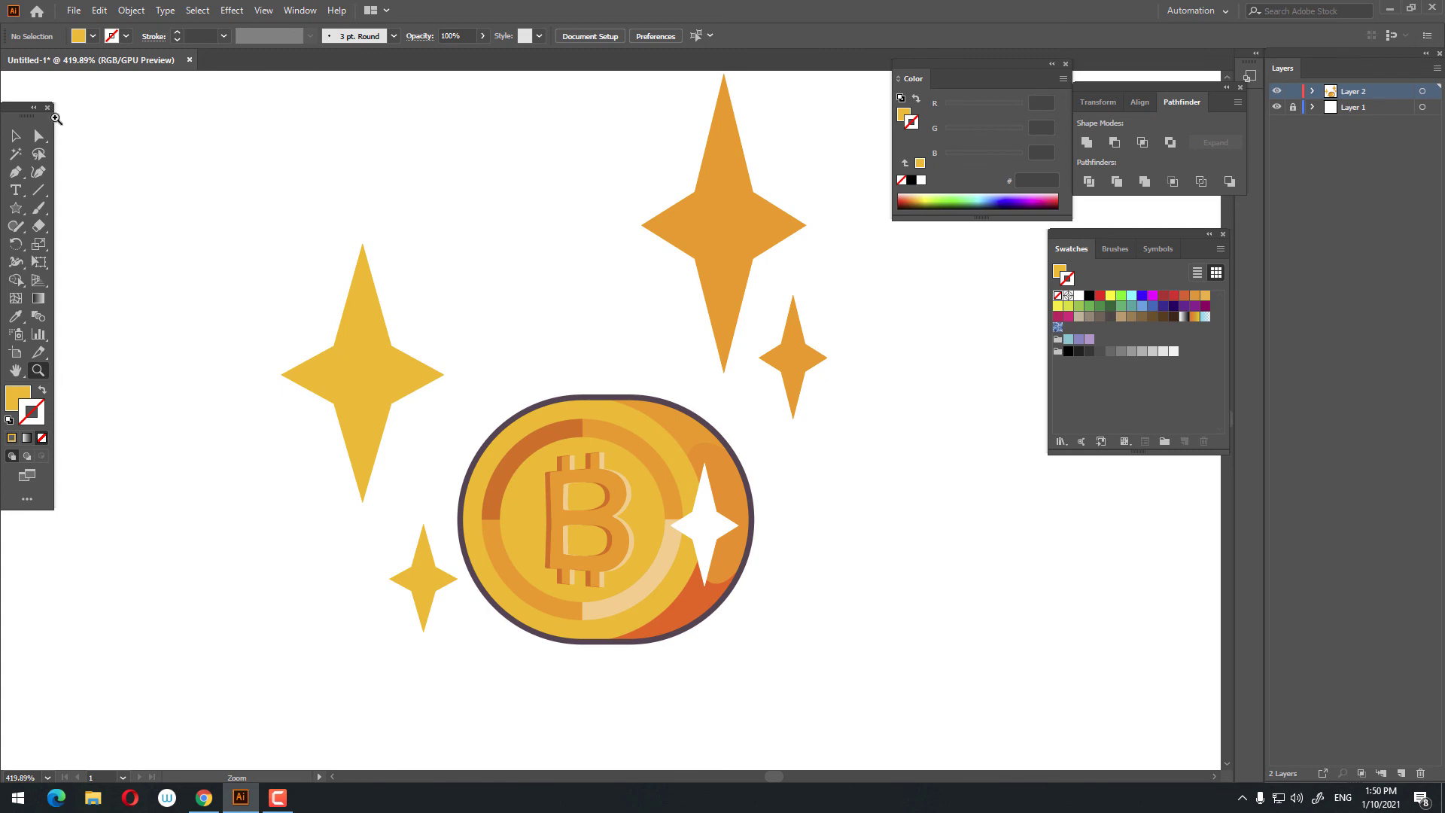
{"action": "left_click", "coordinate": [17, 136]}
{"action": "mouse_move", "coordinate": [773, 377]}
{"action": "left_mouse_down"}
{"action": "mouse_move", "coordinate": [735, 332]}
{"action": "mouse_move", "coordinate": [768, 644]}
{"action": "left_mouse_up"}
{"action": "mouse_move", "coordinate": [871, 484]}
{"action": "left_mouse_down"}
{"action": "mouse_move", "coordinate": [891, 481]}
{"action": "mouse_move", "coordinate": [910, 407]}
{"action": "left_mouse_up"}
{"action": "key", "text": "z"}
{"action": "key", "text": "v"}
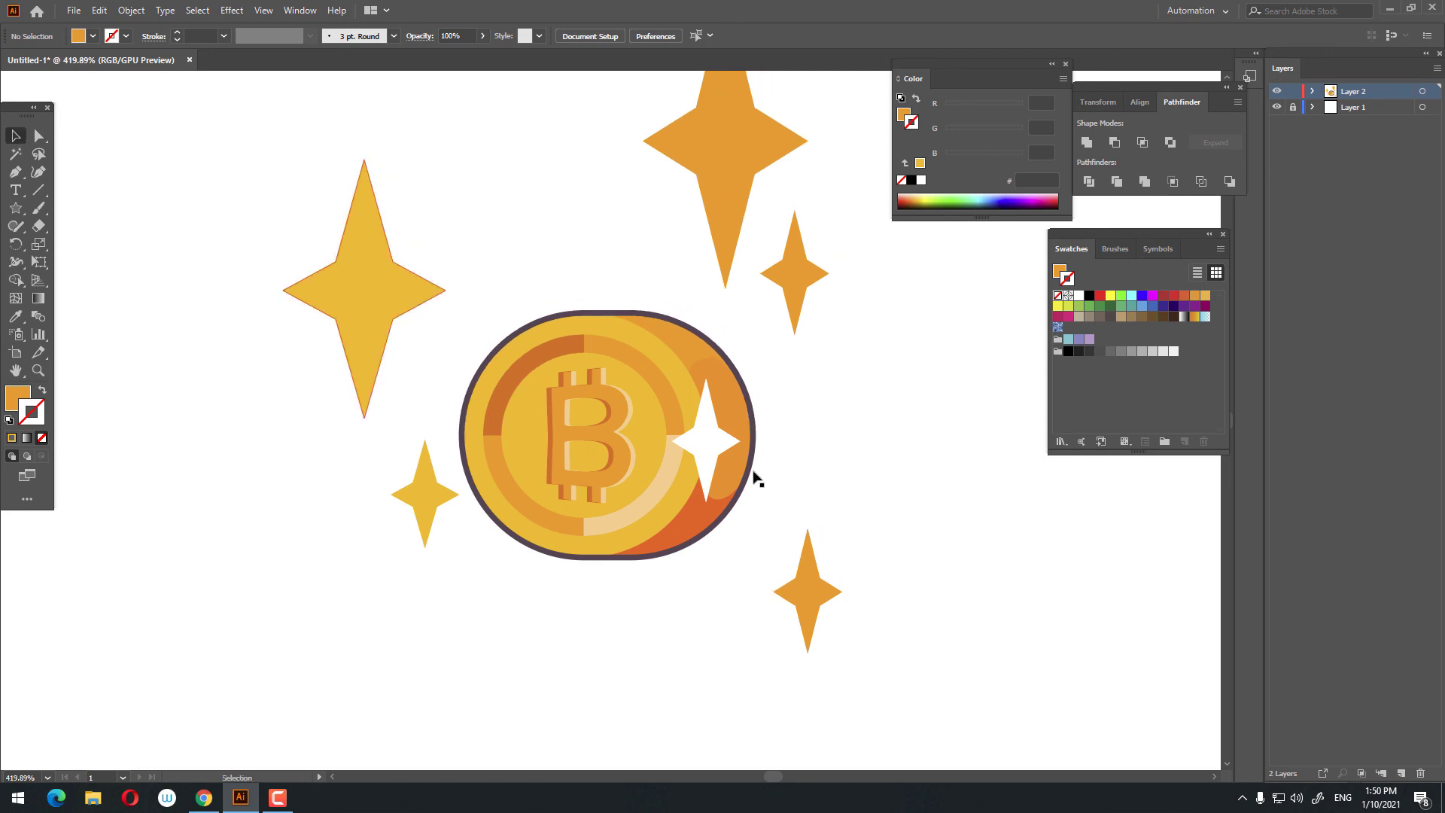
Shrink the top orange sparkle and pull the surrounding sparkles closer to the coin.
{"action": "left_click_drag", "start_coordinate": [371, 298], "coordinate": [371, 349]}
{"action": "left_click", "coordinate": [459, 580]}
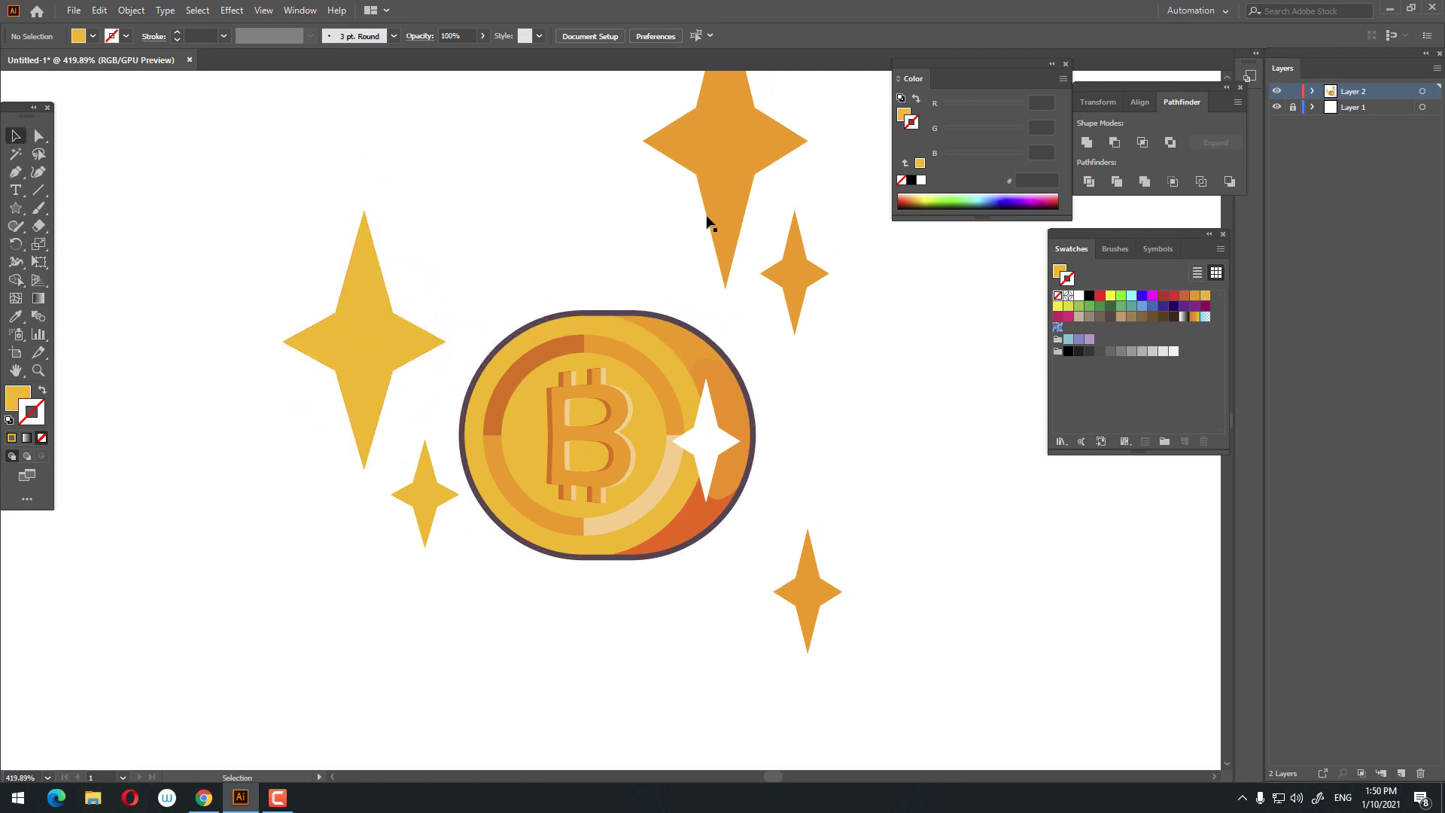
{"action": "left_click_drag", "start_coordinate": [712, 193], "coordinate": [693, 230]}
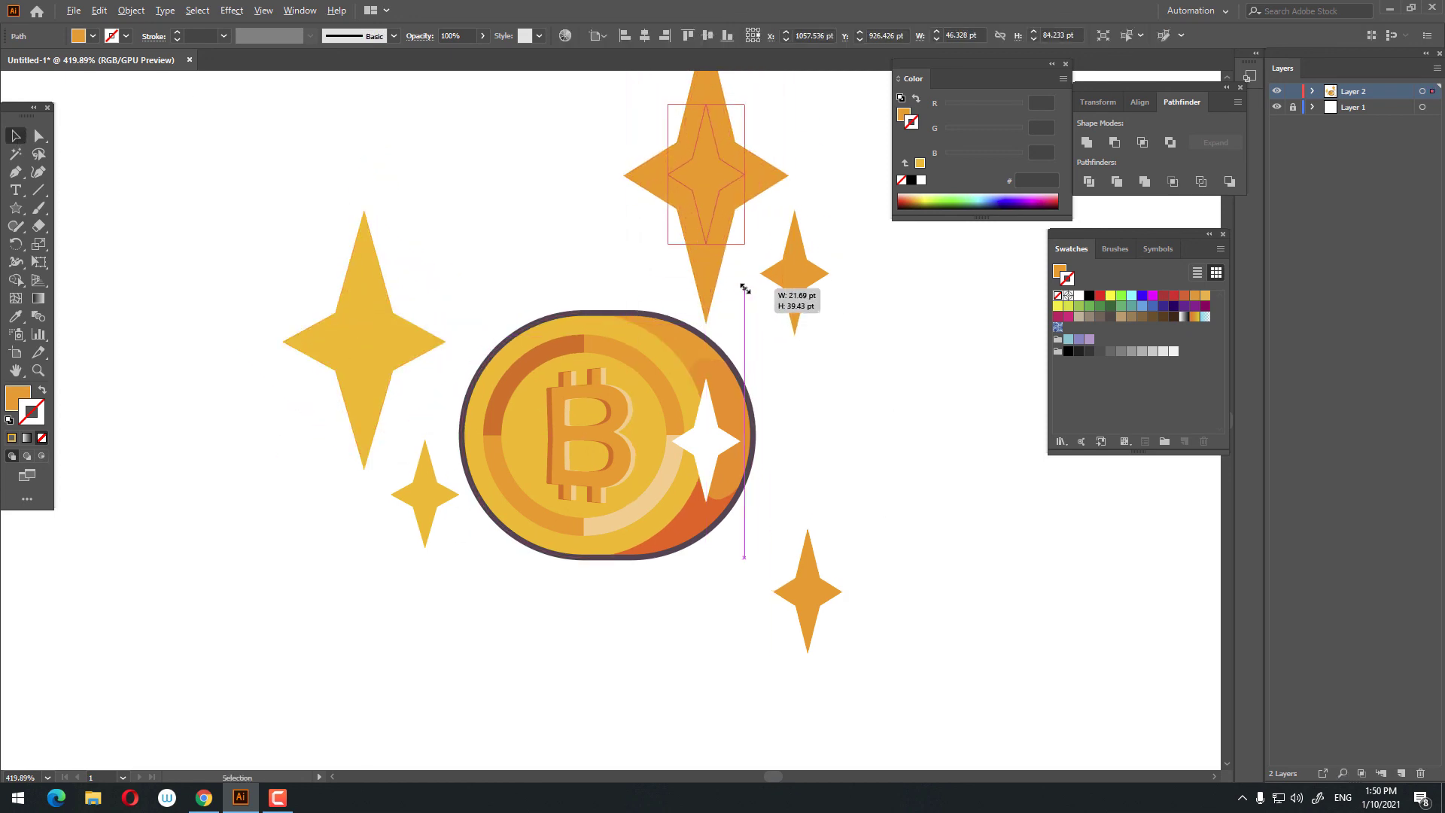
{"action": "mouse_move", "coordinate": [789, 325]}
{"action": "left_mouse_down"}
{"action": "mouse_move", "coordinate": [743, 242]}
{"action": "mouse_move", "coordinate": [643, 264]}
{"action": "left_mouse_up"}
{"action": "mouse_move", "coordinate": [792, 288]}
{"action": "left_mouse_down"}
{"action": "mouse_move", "coordinate": [773, 309]}
{"action": "mouse_move", "coordinate": [734, 299]}
{"action": "left_mouse_up"}
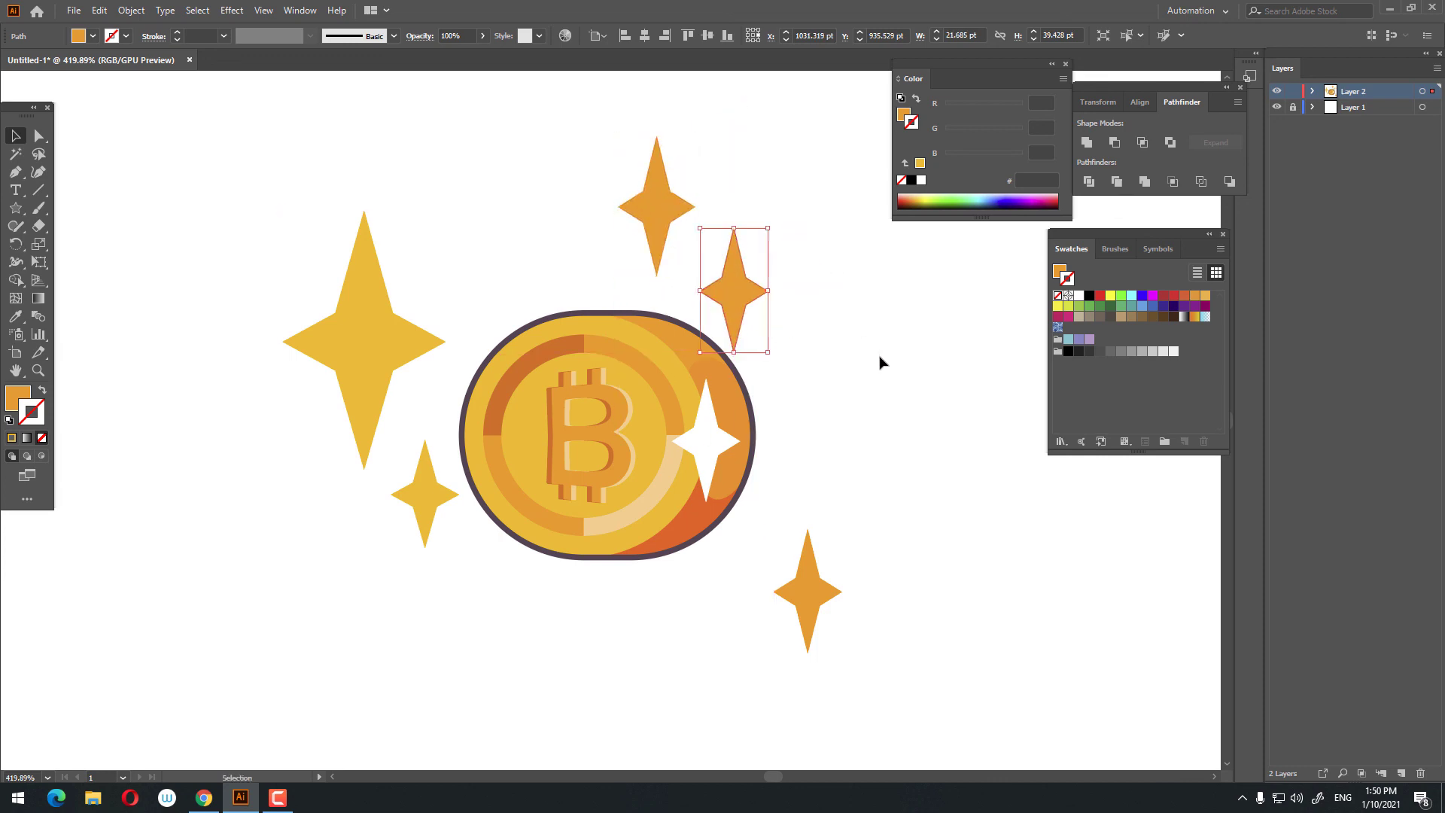
{"action": "left_click", "coordinate": [880, 362]}
{"action": "left_click_drag", "start_coordinate": [783, 625], "coordinate": [814, 612]}
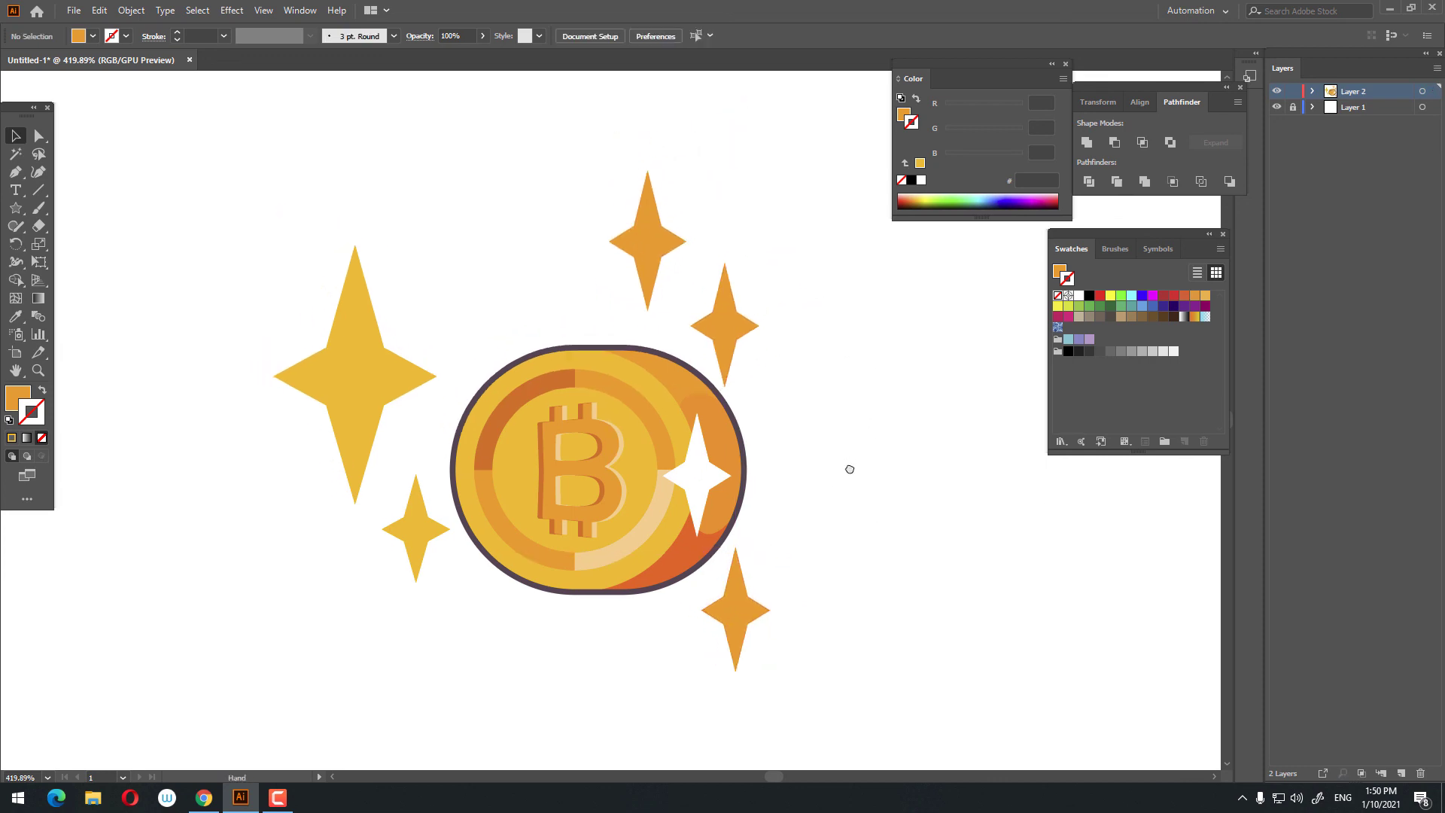